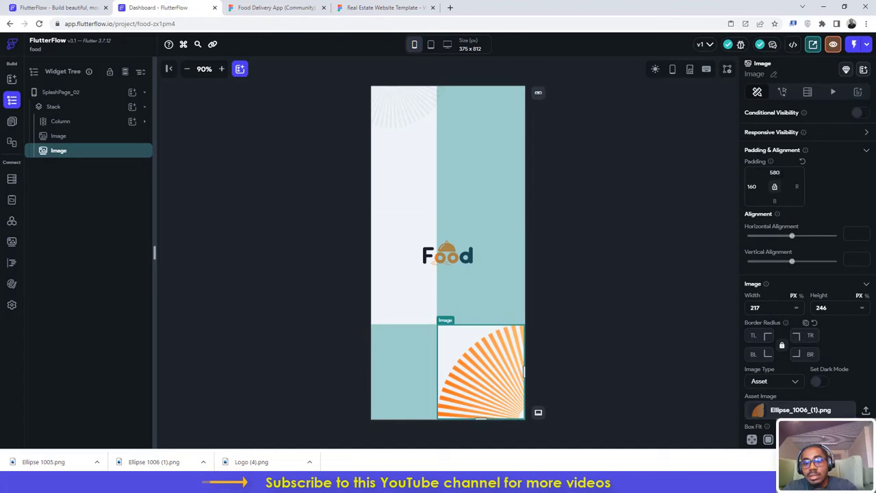
Step: Set the top padding of the orange Ellipse_1006_(1).png image on SplashPage_02 to 560
{"action": "left_click", "coordinate": [274, 7]}
{"action": "left_click", "coordinate": [157, 6]}
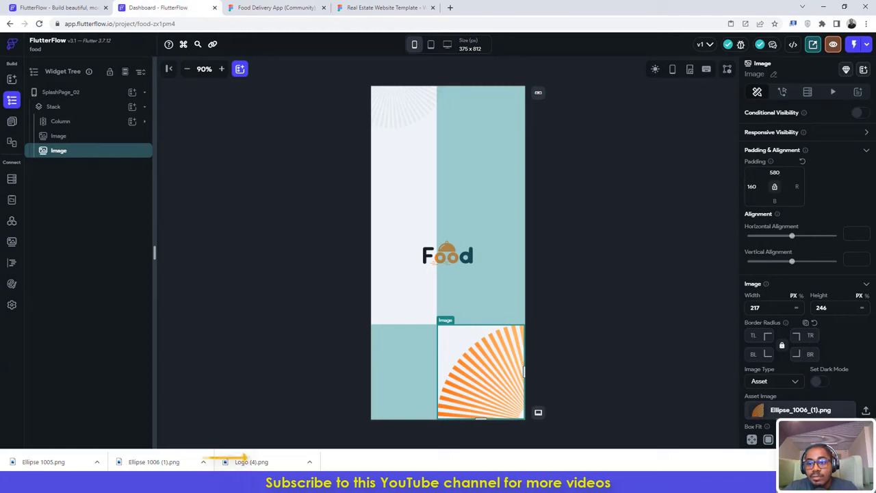
{"action": "type", "text": "570"}
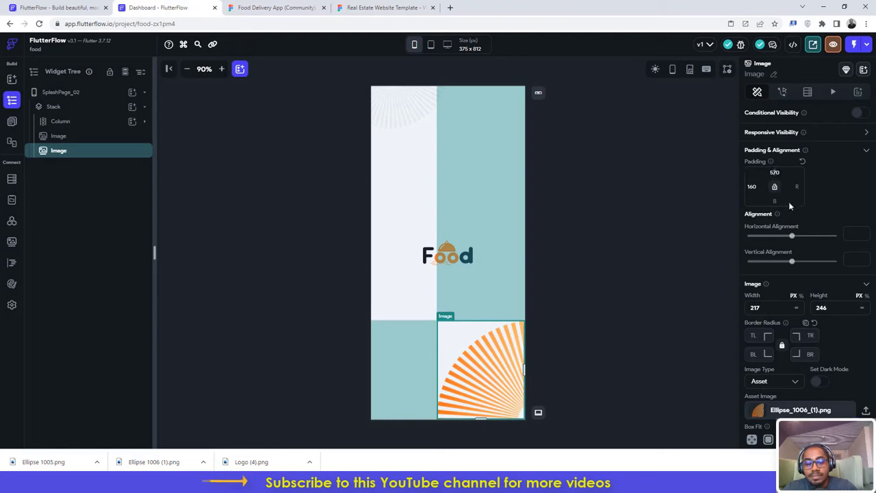
{"action": "type", "text": "560"}
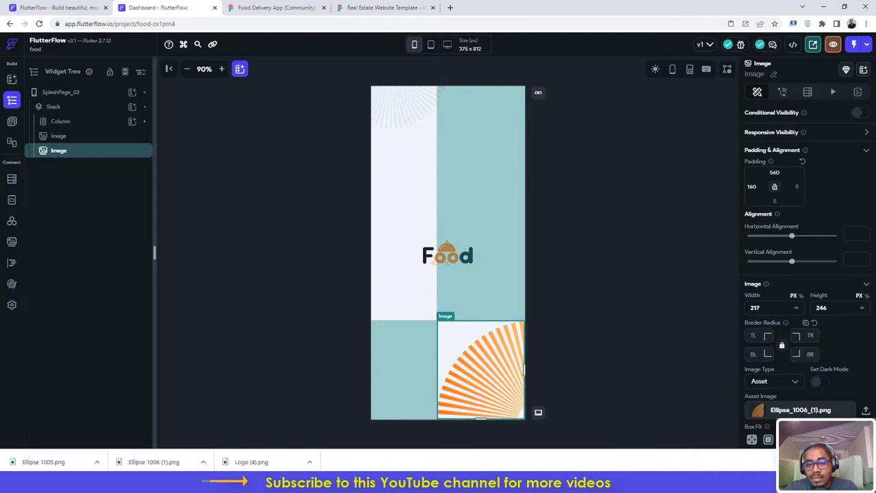
{"action": "left_click", "coordinate": [639, 281]}
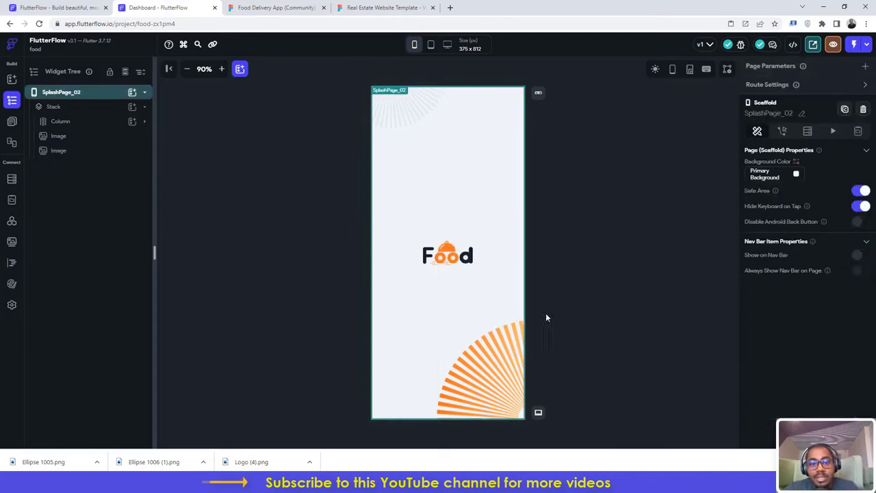
Step: Switch to the Figma food delivery design and examine the layout of its onboarding screens
{"action": "left_click", "coordinate": [282, 7]}
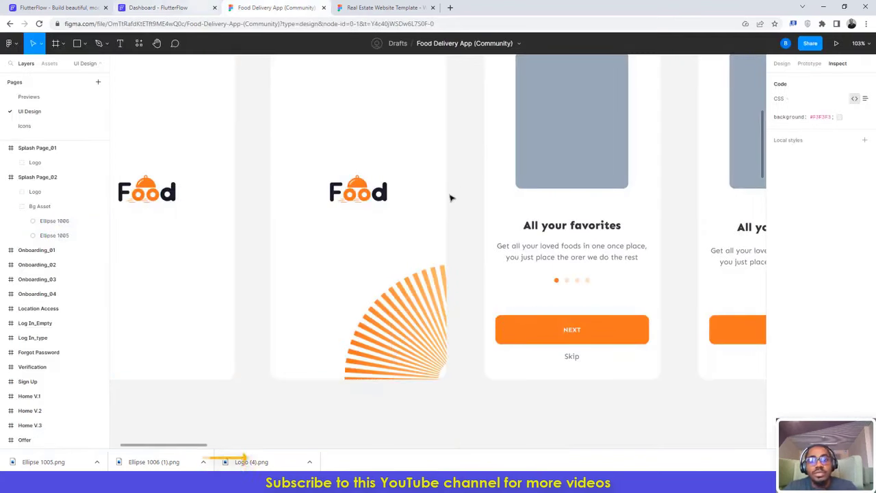
{"action": "scroll", "coordinate": [454, 200], "scroll_direction": "down", "scroll_amount": 2}
{"action": "scroll", "coordinate": [454, 200], "scroll_direction": "right", "scroll_amount": 3}
{"action": "scroll", "coordinate": [454, 200], "scroll_direction": "up", "scroll_amount": 2}
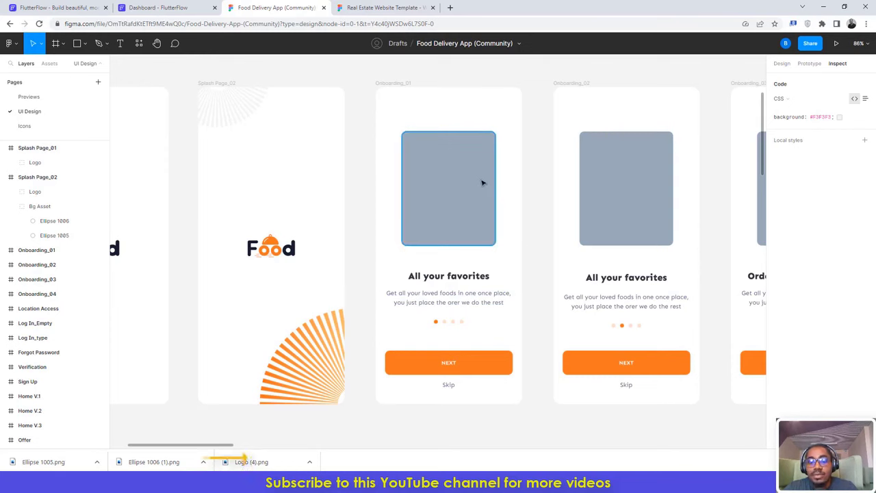
{"action": "scroll", "coordinate": [489, 190], "scroll_direction": "right", "scroll_amount": 2}
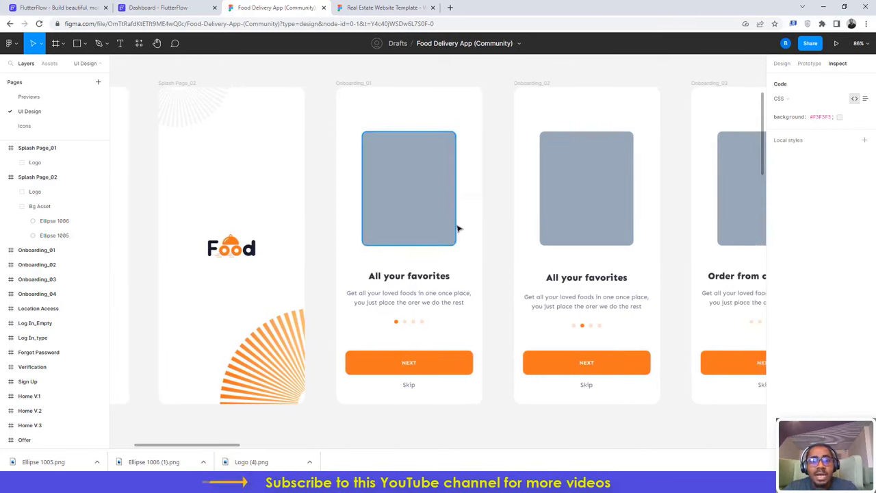
{"action": "scroll", "coordinate": [358, 146], "scroll_direction": "right", "scroll_amount": 1}
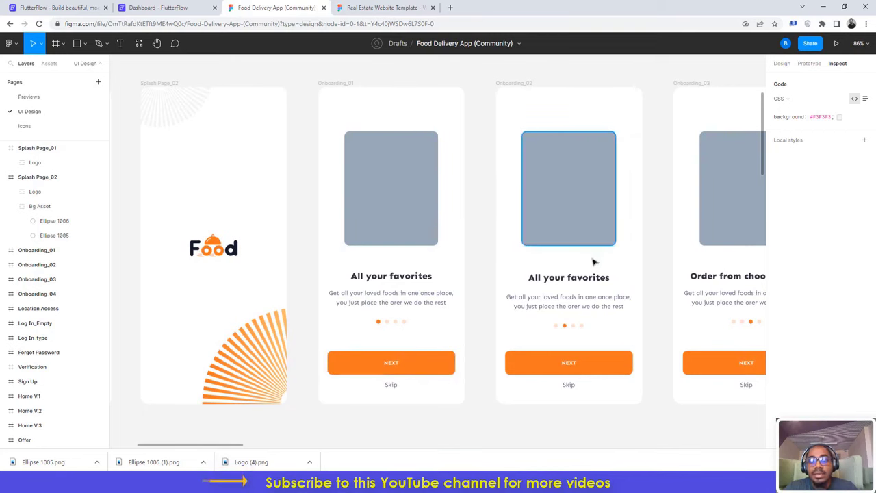
{"action": "scroll", "coordinate": [548, 281], "scroll_direction": "right", "scroll_amount": 3}
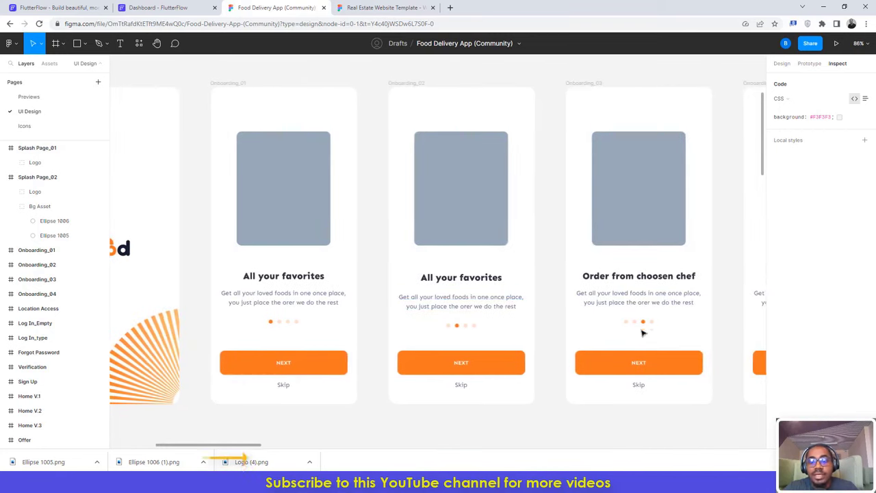
{"action": "scroll", "coordinate": [699, 233], "scroll_direction": "right", "scroll_amount": 1}
{"action": "scroll", "coordinate": [688, 235], "scroll_direction": "left", "scroll_amount": 3}
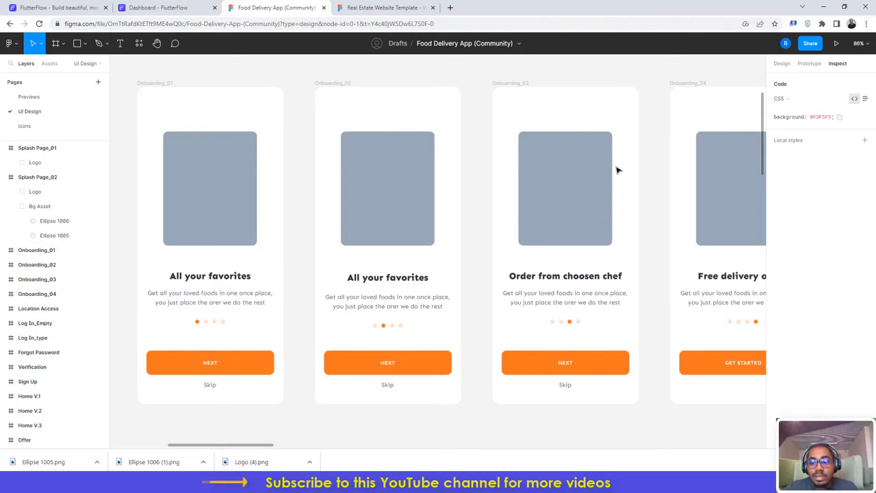
Step: Select the name text of the Onboarding_01 frame in the Figma design
{"action": "left_click", "coordinate": [169, 6]}
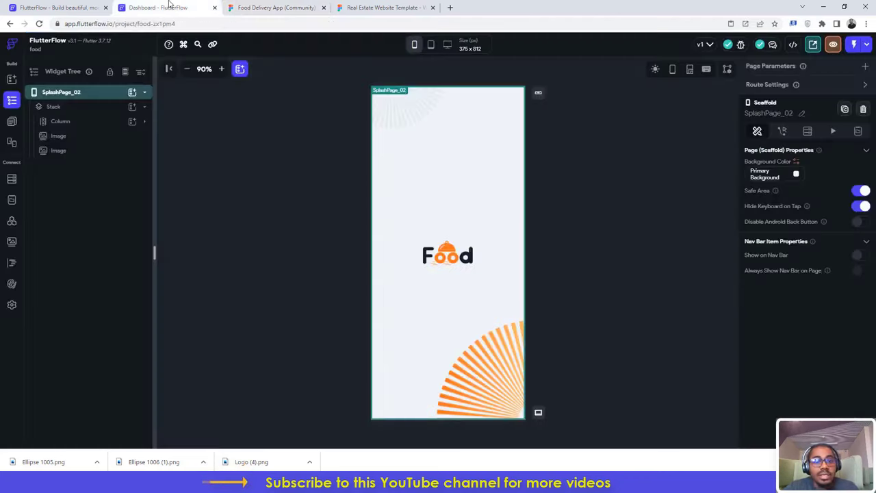
{"action": "left_click", "coordinate": [272, 6]}
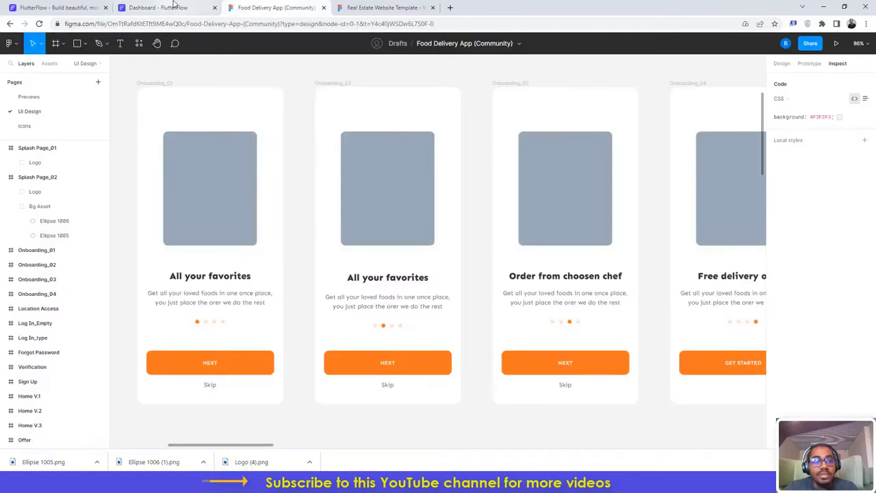
{"action": "left_click", "coordinate": [156, 83]}
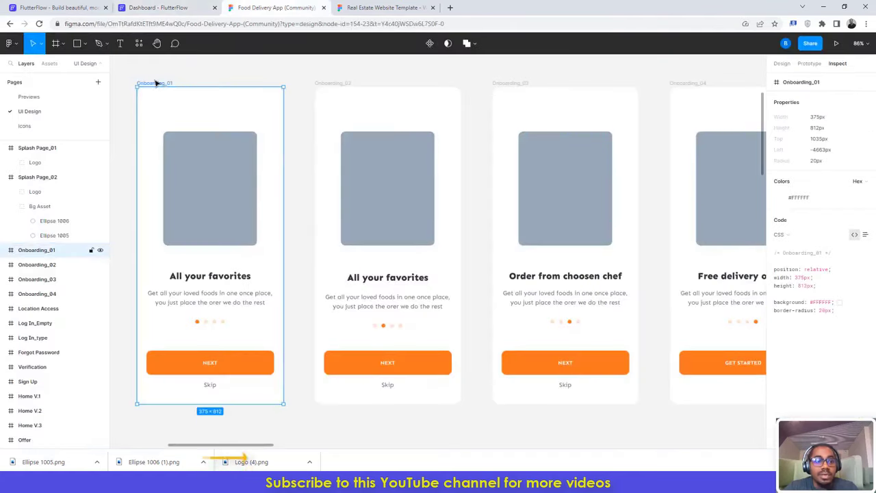
{"action": "scroll", "coordinate": [156, 83], "scroll_direction": "left", "scroll_amount": 4}
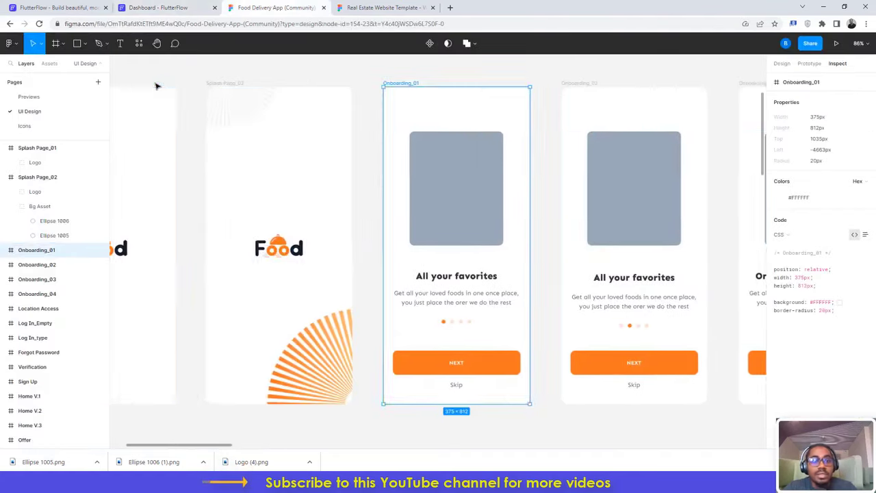
{"action": "double_click", "coordinate": [421, 84]}
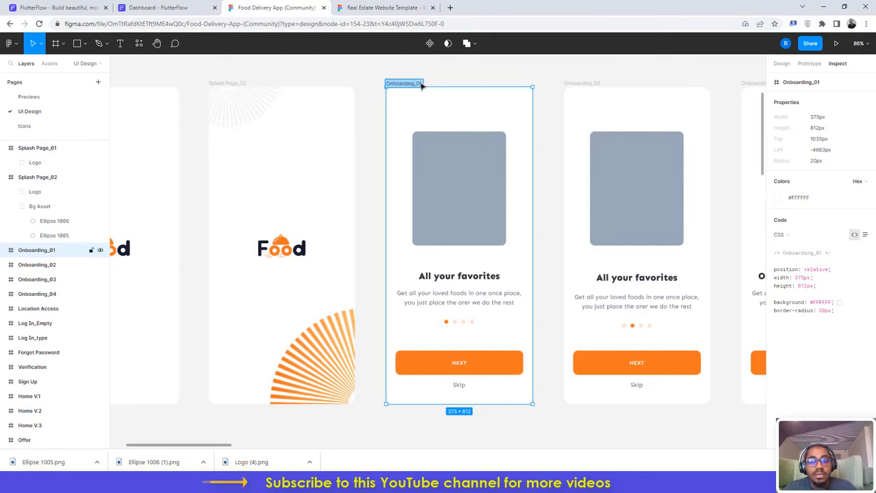
Step: Switch to FlutterFlow, create a blank page named Onboarding_01 and delete its app bar
{"action": "left_click", "coordinate": [157, 8]}
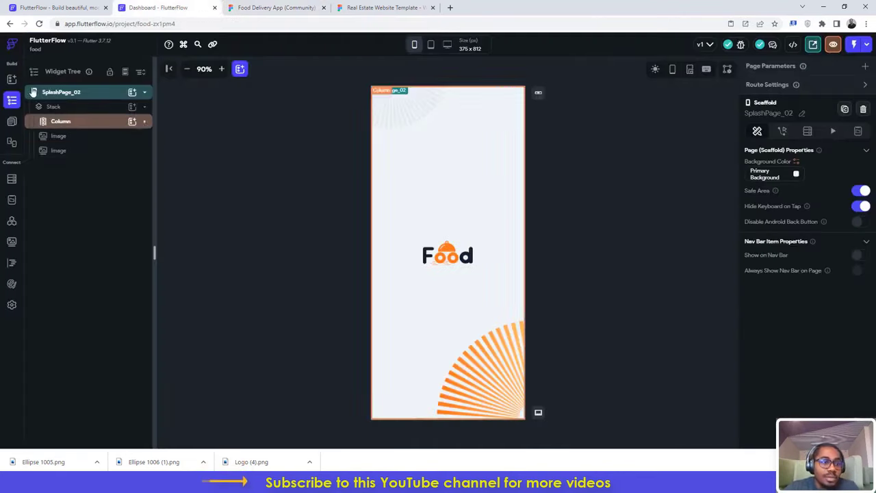
{"action": "left_click", "coordinate": [11, 122]}
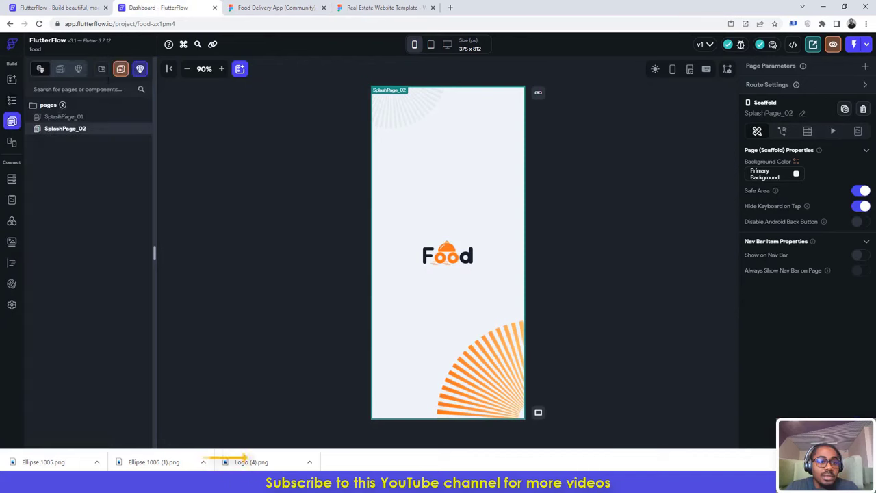
{"action": "left_click", "coordinate": [120, 70]}
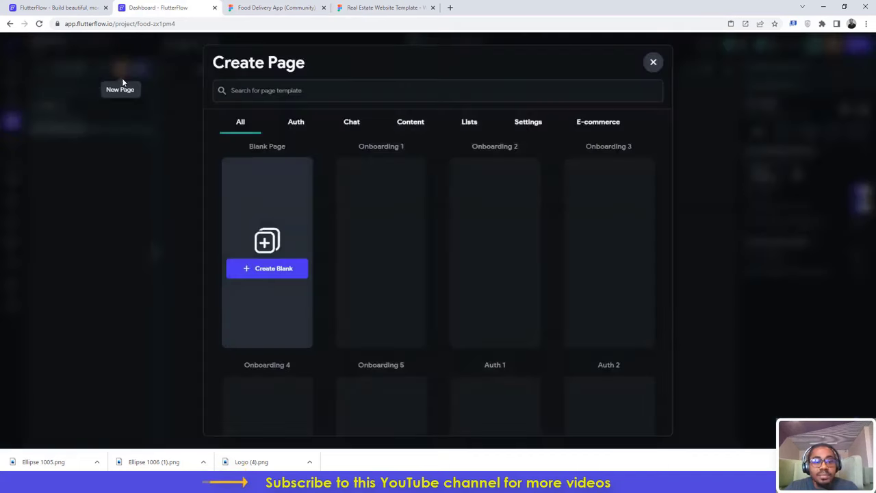
{"action": "left_click", "coordinate": [284, 272]}
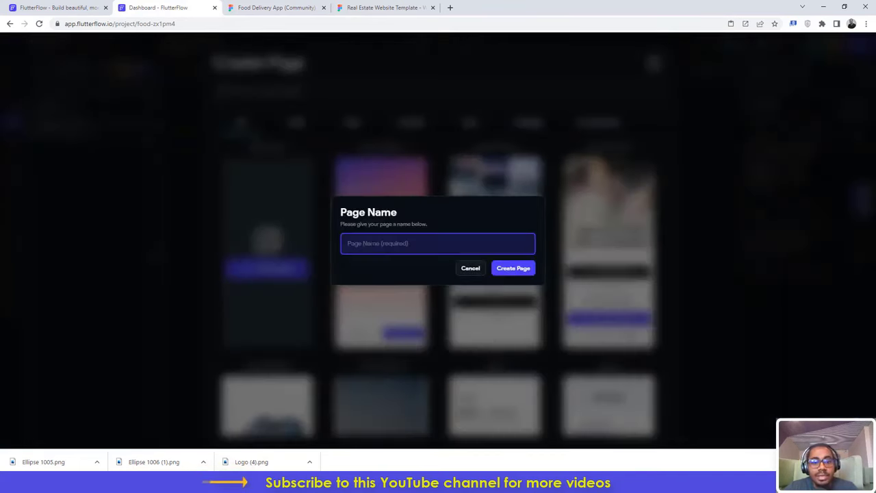
{"action": "type", "text": "Onboarding_01"}
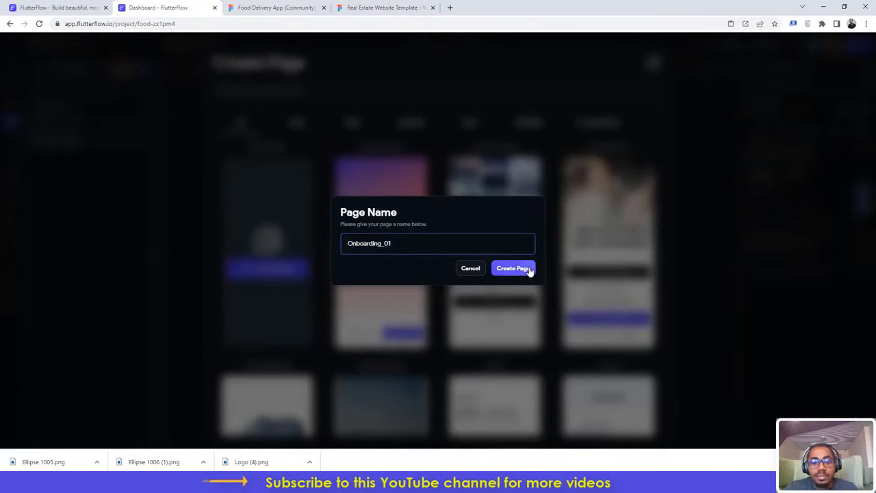
{"action": "left_click", "coordinate": [528, 269]}
{"action": "left_click", "coordinate": [456, 95]}
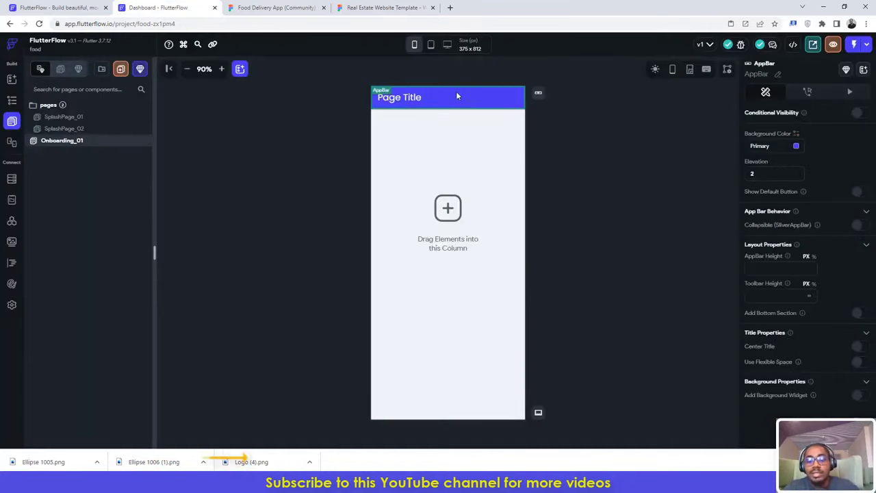
{"action": "key", "text": "Delete"}
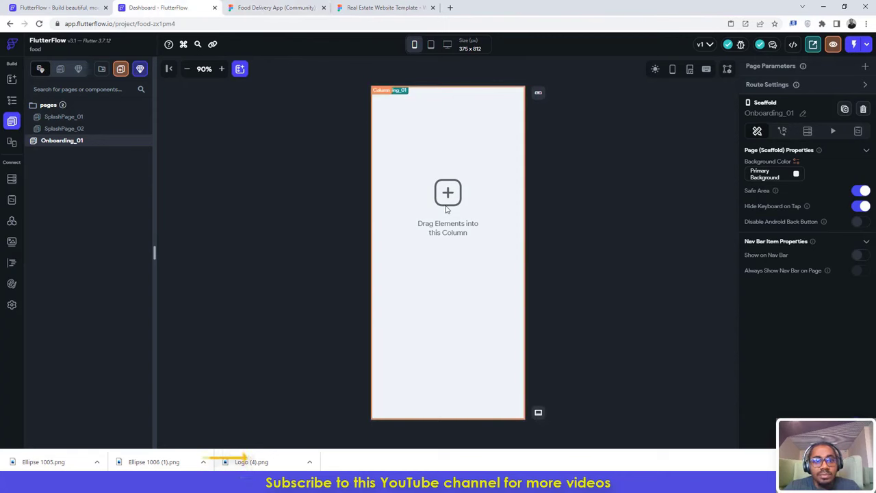
Step: Switch to Figma and inspect the design properties of the grey rectangle on the Onboarding_01 frame
{"action": "left_click", "coordinate": [261, 8]}
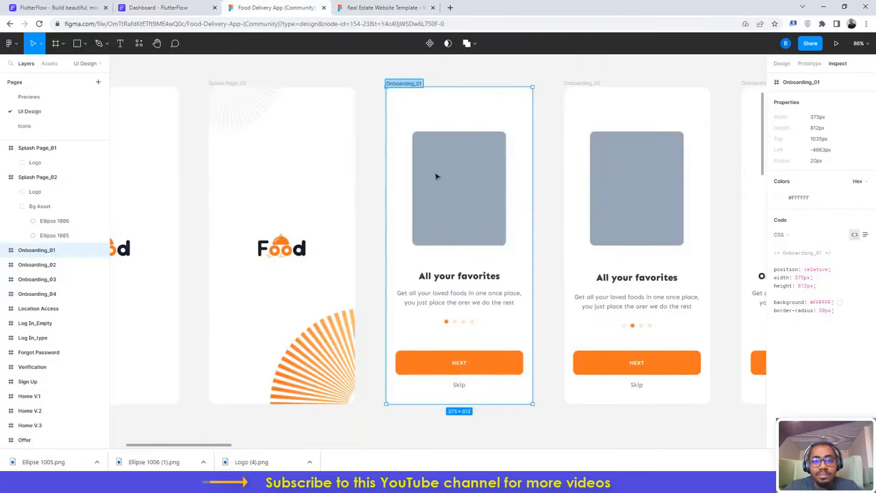
{"action": "left_click", "coordinate": [454, 163]}
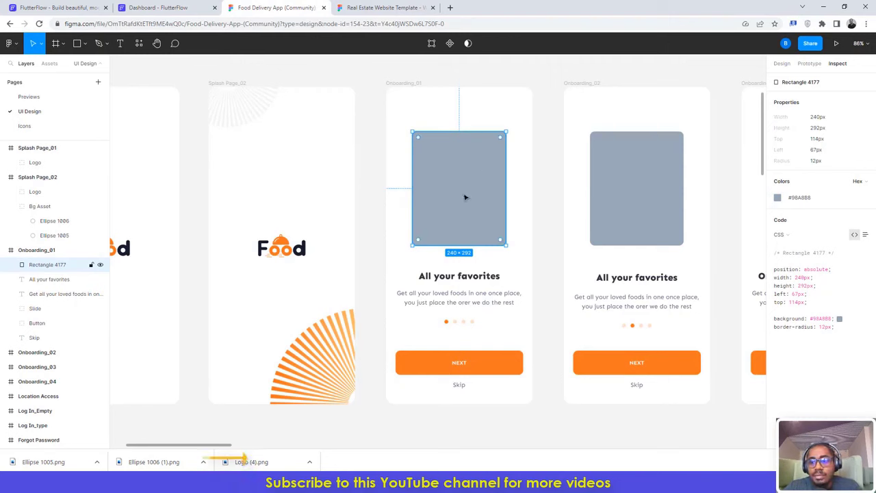
{"action": "left_click", "coordinate": [782, 63]}
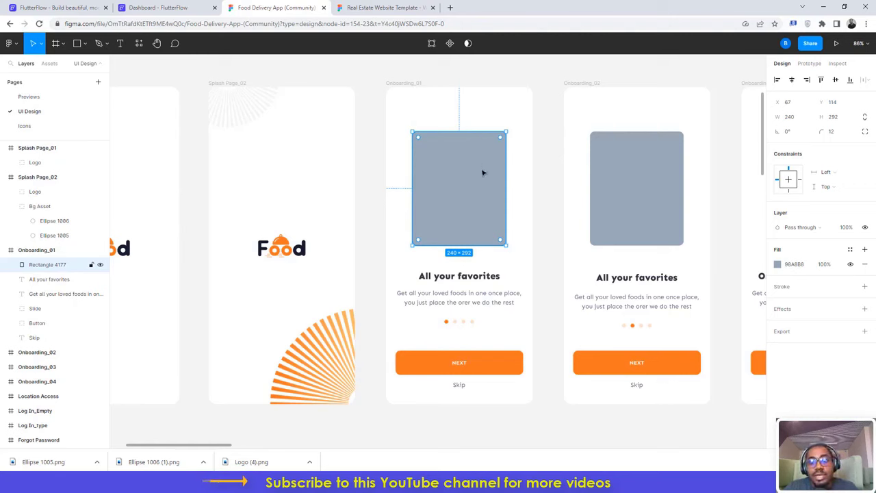
{"action": "left_click", "coordinate": [195, 6]}
{"action": "left_click", "coordinate": [274, 8]}
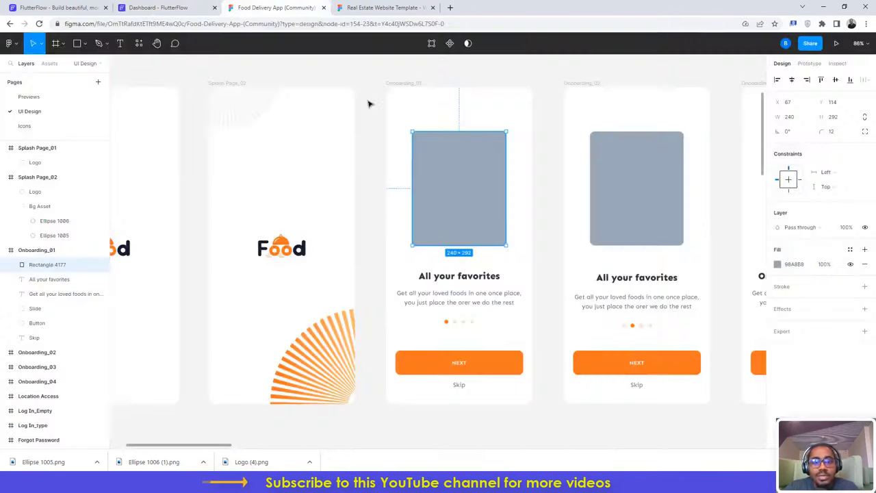
Step: Switch to FlutterFlow and add a Container inside the Column of the Onboarding_01 page
{"action": "left_click", "coordinate": [171, 7]}
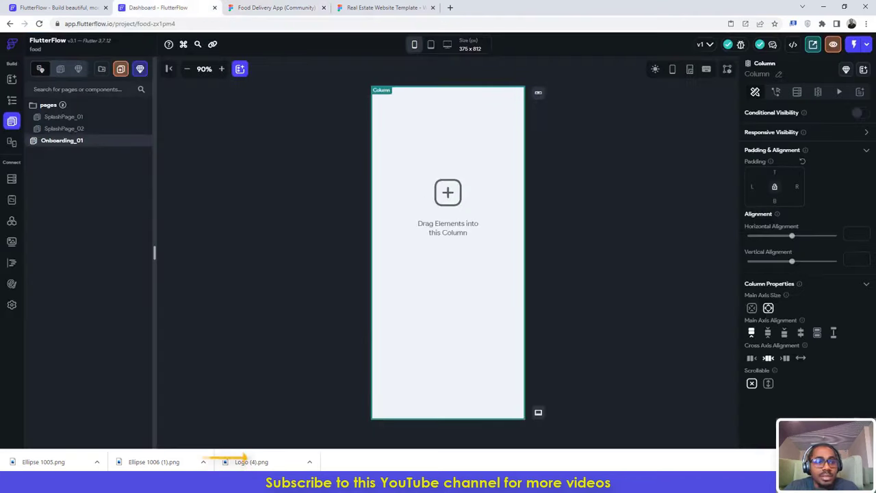
{"action": "left_click", "coordinate": [11, 100]}
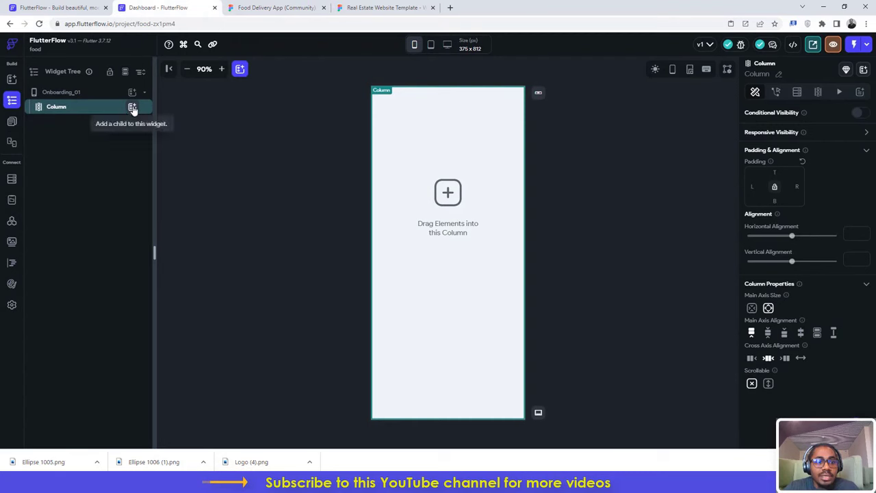
{"action": "left_click", "coordinate": [132, 107]}
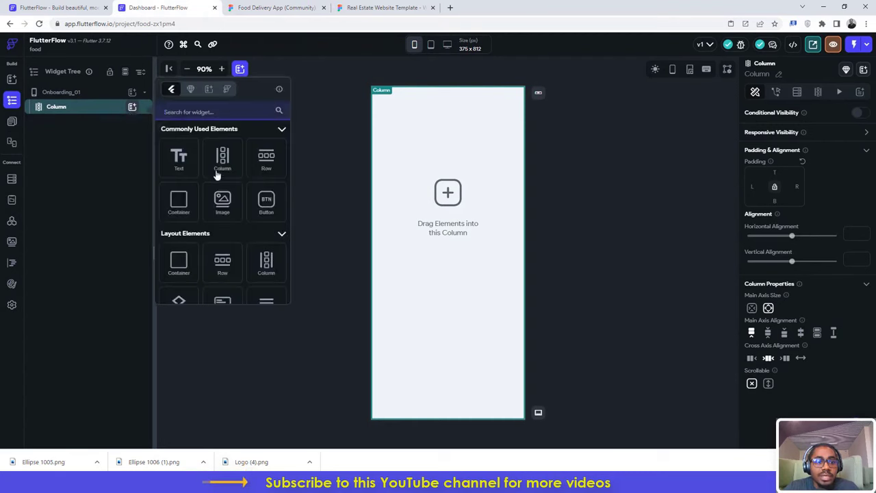
{"action": "left_click", "coordinate": [176, 210]}
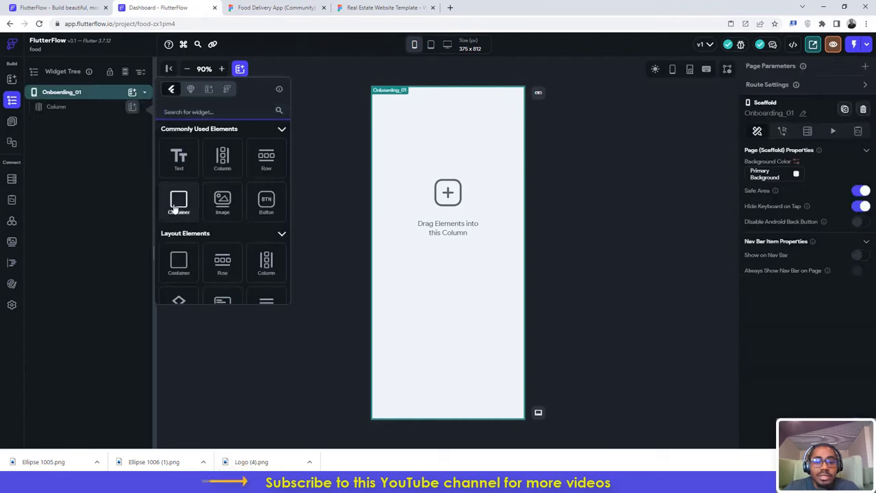
{"action": "left_click", "coordinate": [176, 207]}
Step: Set the container's width to 240 px and height to 292 px, matching the grey rectangle in Figma
{"action": "left_click", "coordinate": [270, 8]}
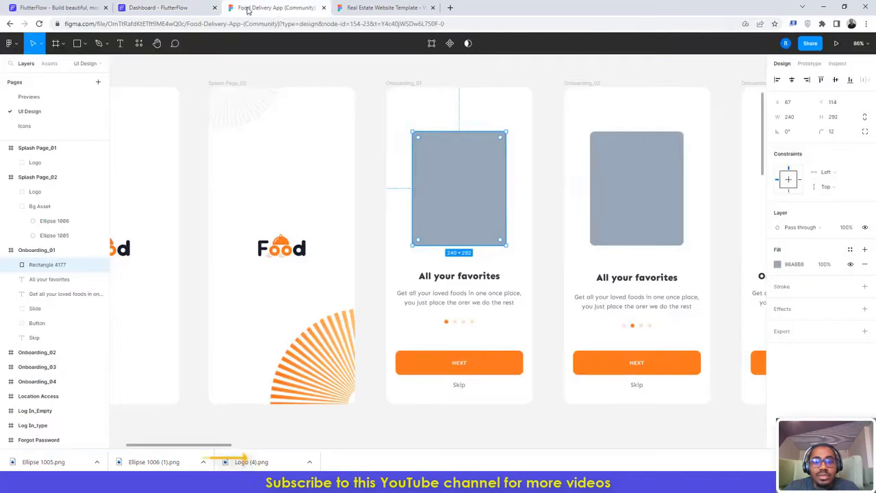
{"action": "left_click", "coordinate": [176, 6]}
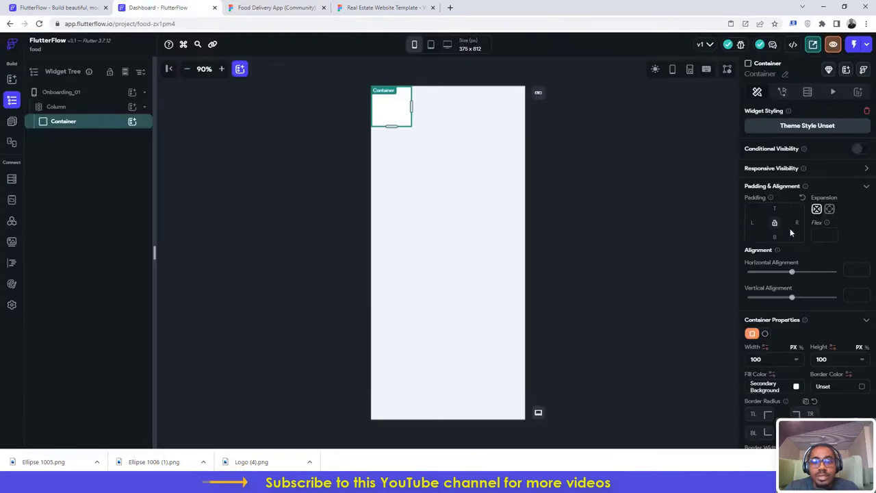
{"action": "left_click", "coordinate": [754, 359]}
{"action": "type", "text": "240"}
{"action": "key", "text": "Tab"}
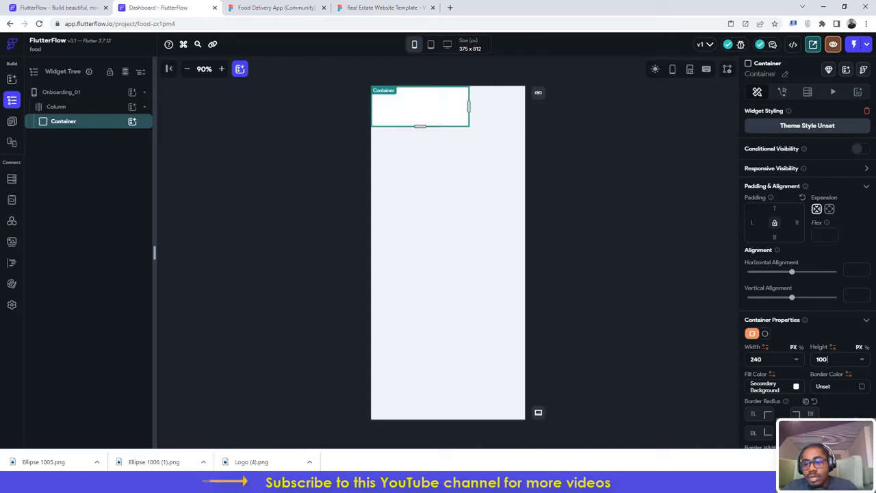
{"action": "type", "text": "292"}
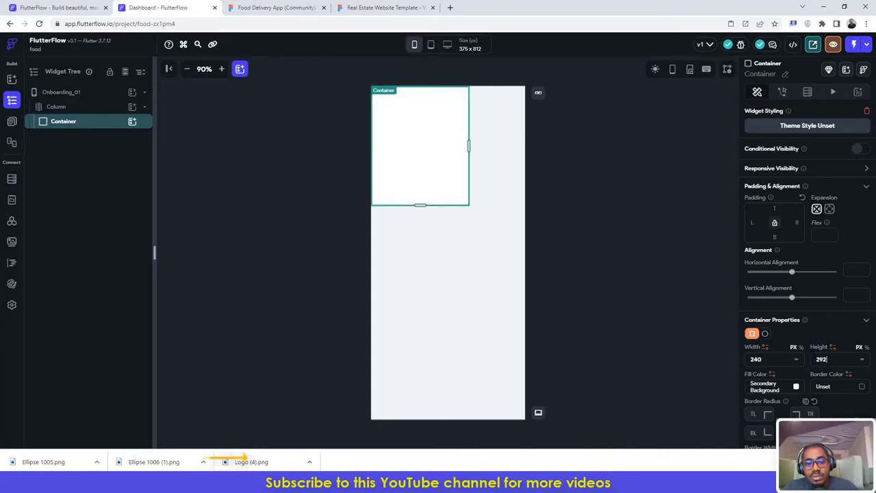
Step: Copy the grey rectangle's fill colour from Figma and set the FlutterFlow container's fill colour to #98A8B8
{"action": "left_click", "coordinate": [261, 6]}
{"action": "left_click", "coordinate": [800, 266]}
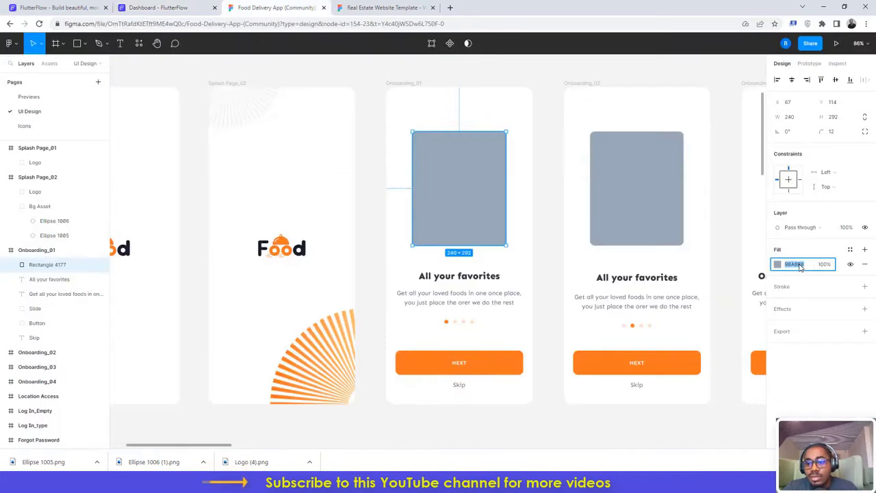
{"action": "left_click", "coordinate": [171, 8]}
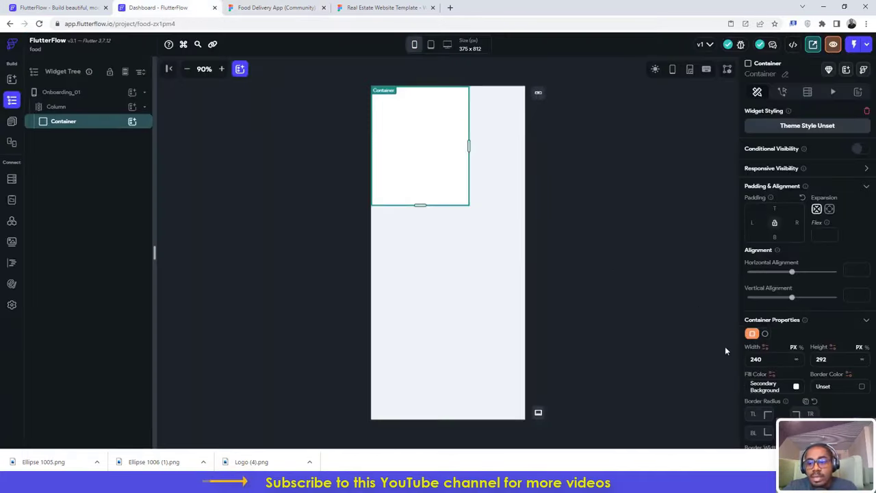
{"action": "type", "text": "#98a8b8"}
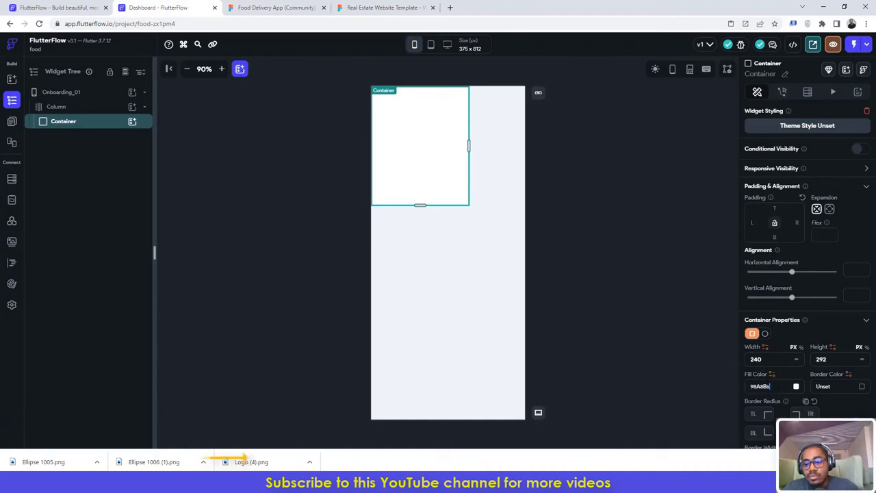
{"action": "key", "text": "Return"}
Step: Check the grey rectangle's corner radius in Figma and set the container's border radius to 12 on all corners in FlutterFlow
{"action": "left_click", "coordinate": [276, 8]}
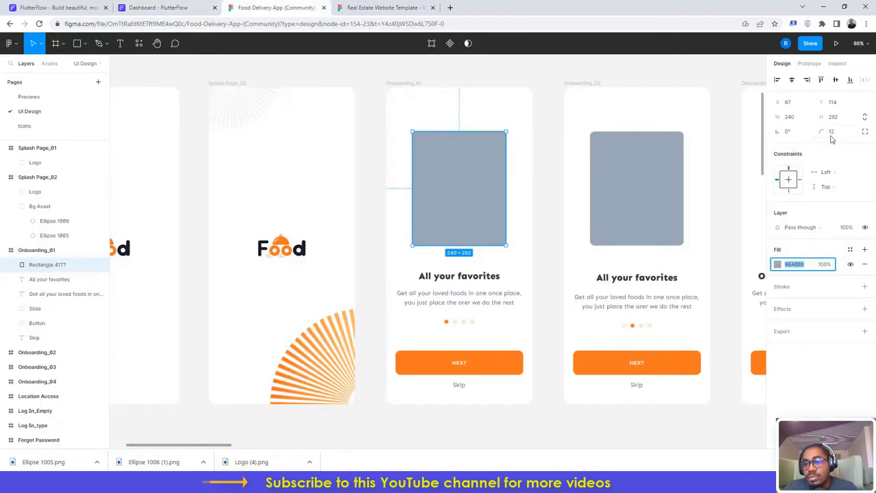
{"action": "left_click", "coordinate": [158, 7]}
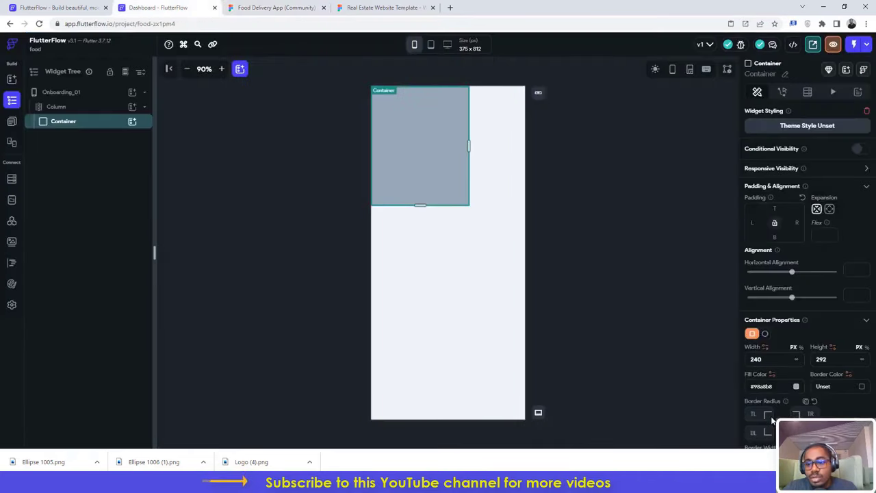
{"action": "type", "text": "12"}
{"action": "key", "text": "Return"}
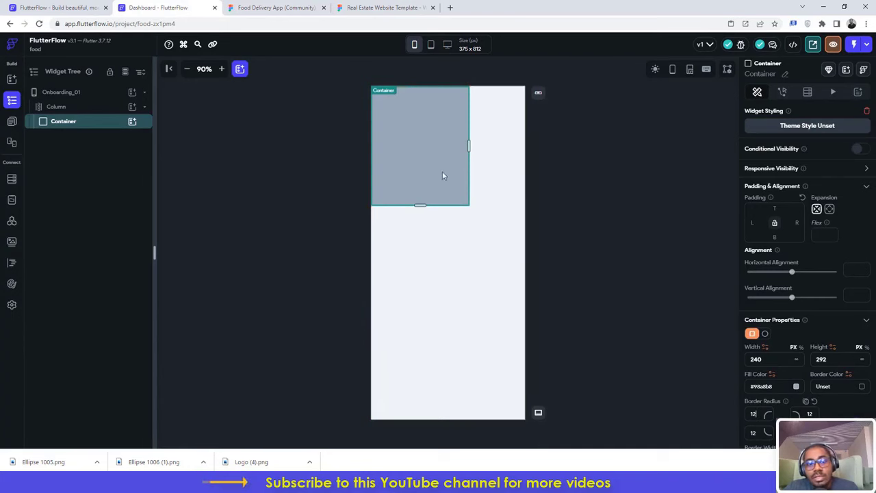
Step: Inspect the grey rectangle's properties in Figma, and in FlutterFlow wrap the container in a Row with centred main axis alignment
{"action": "left_click", "coordinate": [277, 8]}
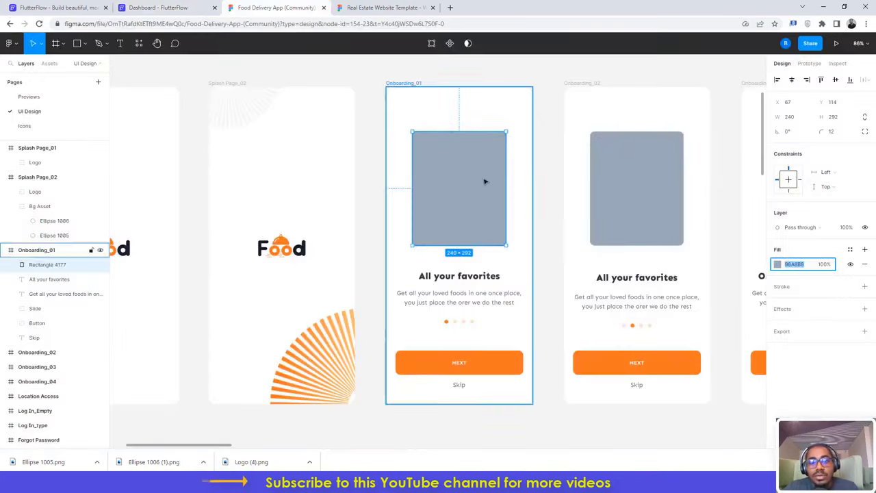
{"action": "left_click", "coordinate": [836, 64]}
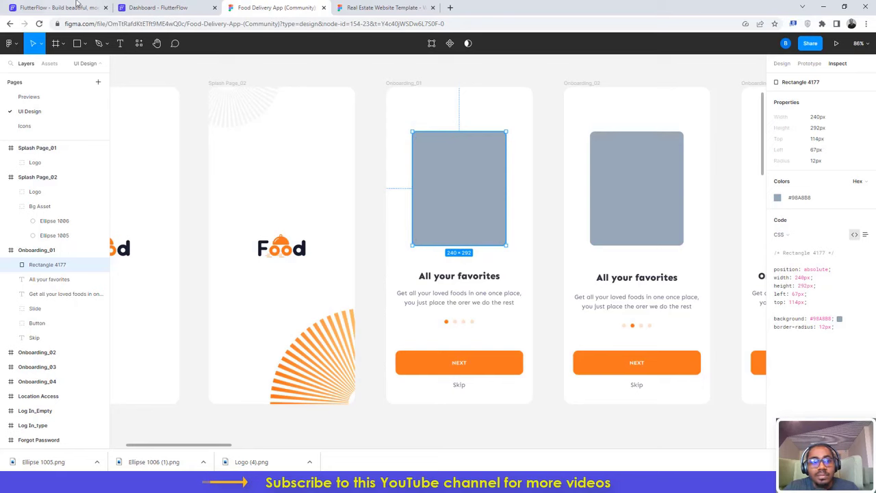
{"action": "left_click", "coordinate": [157, 7]}
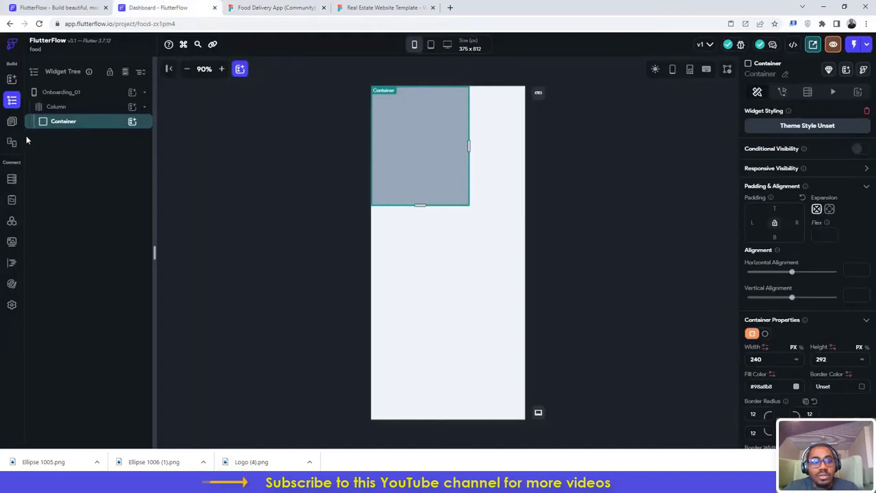
{"action": "right_click", "coordinate": [83, 127]}
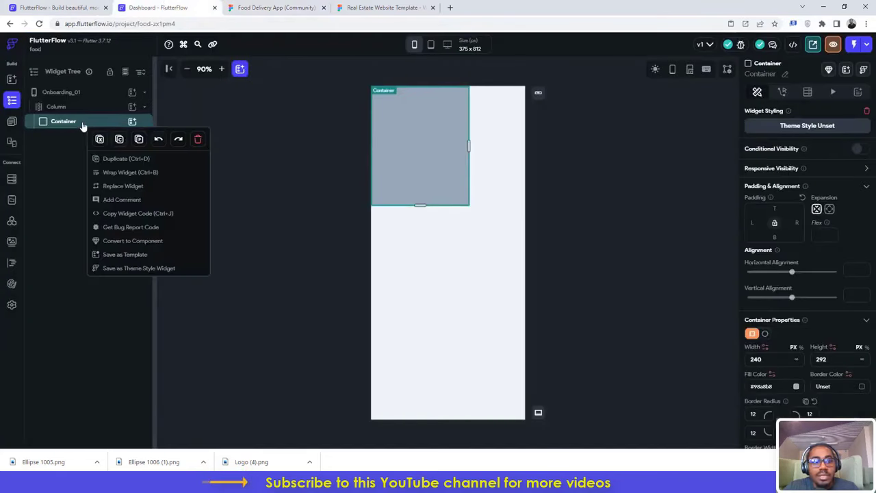
{"action": "left_click", "coordinate": [116, 174]}
{"action": "left_click", "coordinate": [509, 192]}
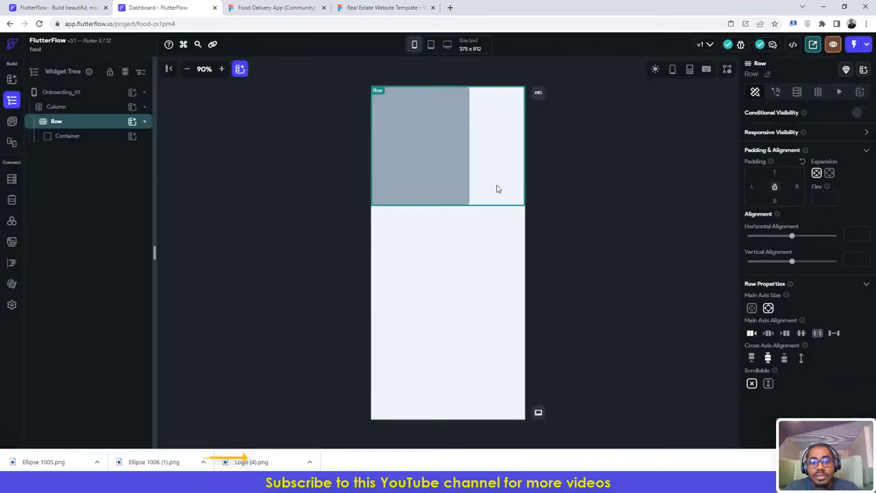
{"action": "left_click", "coordinate": [767, 333]}
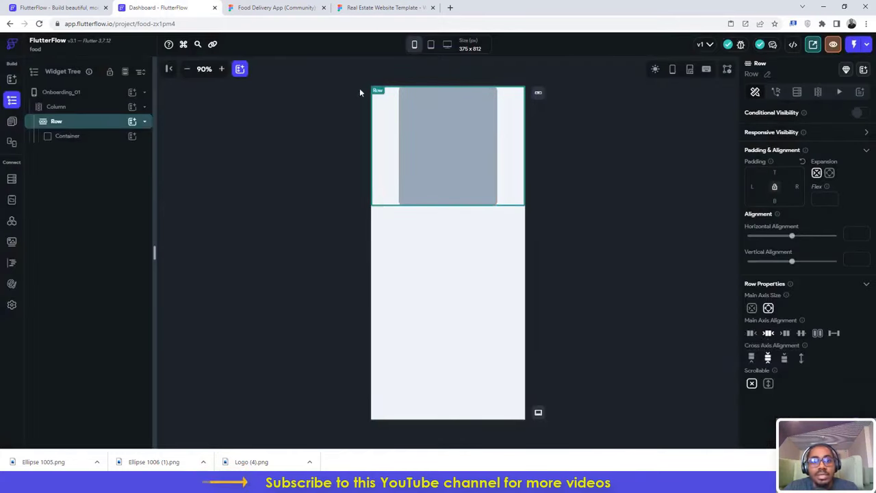
Step: Switch to Figma and measure the grey rectangle's distances to the edges of the Onboarding_01 frame
{"action": "left_click", "coordinate": [268, 8]}
{"action": "mouse_move", "coordinate": [489, 116]}
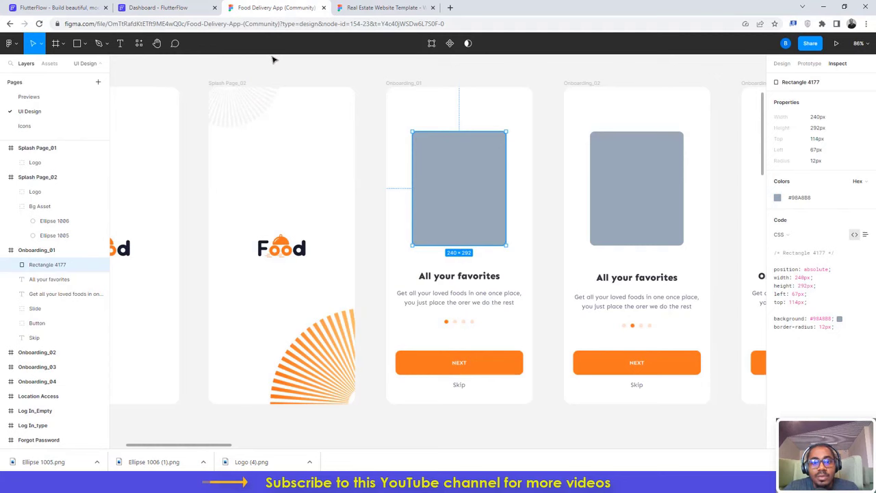
{"action": "mouse_move", "coordinate": [464, 90]}
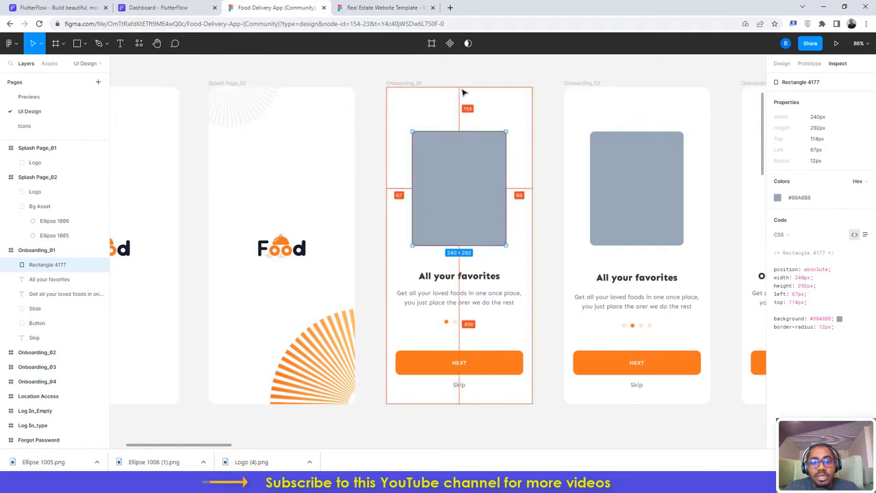
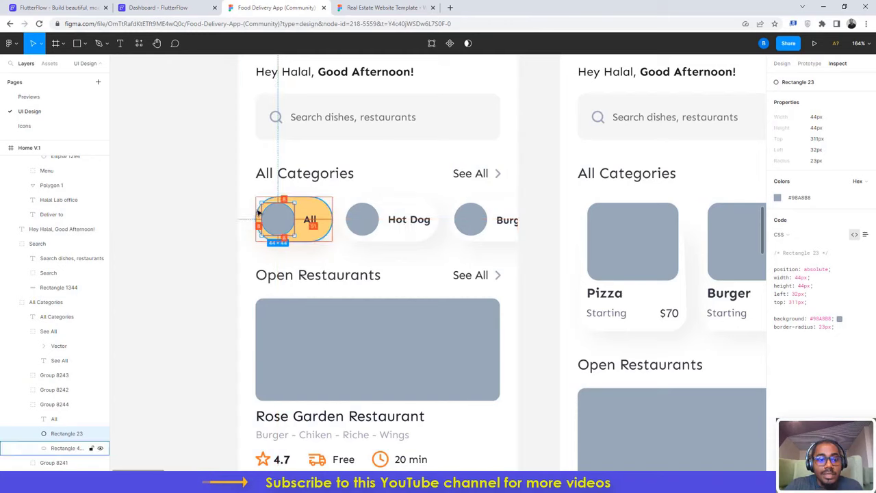
Step: Give the circular grey container 8 px left padding in FlutterFlow, checking it against the circle's spacing in the All chip in Figma
{"action": "key", "text": "ctrl+shift+Tab"}
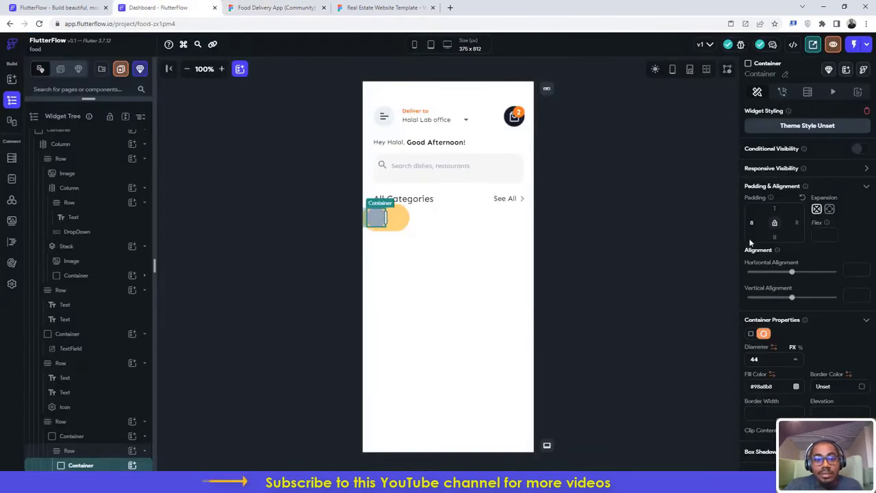
{"action": "left_click", "coordinate": [270, 8]}
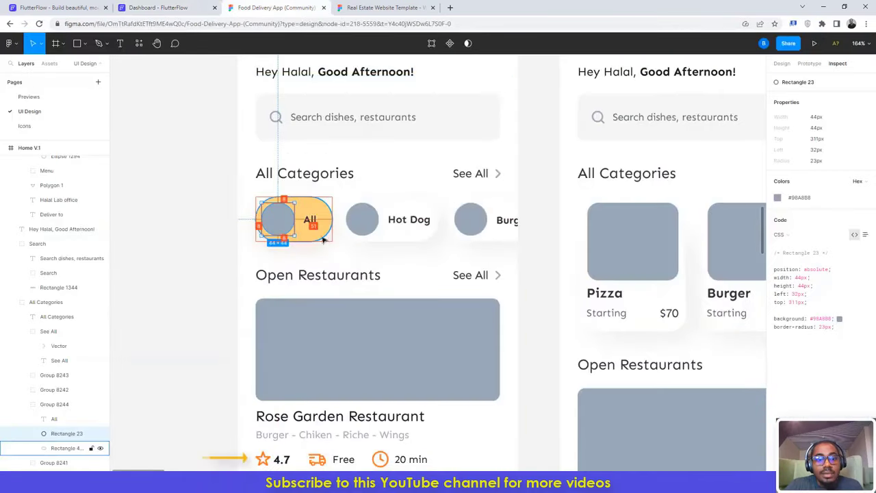
{"action": "left_click", "coordinate": [199, 6]}
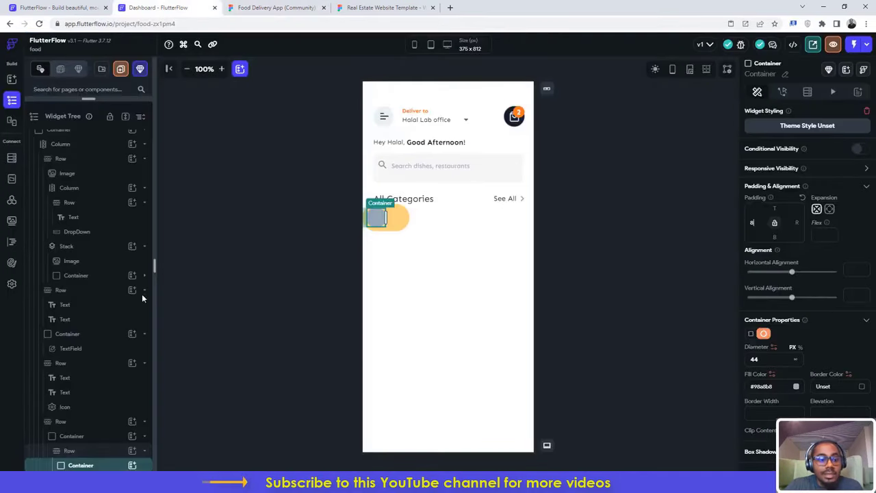
Step: Add a Text widget to the Row inside the yellow category container, beside the grey circle
{"action": "left_click", "coordinate": [92, 452]}
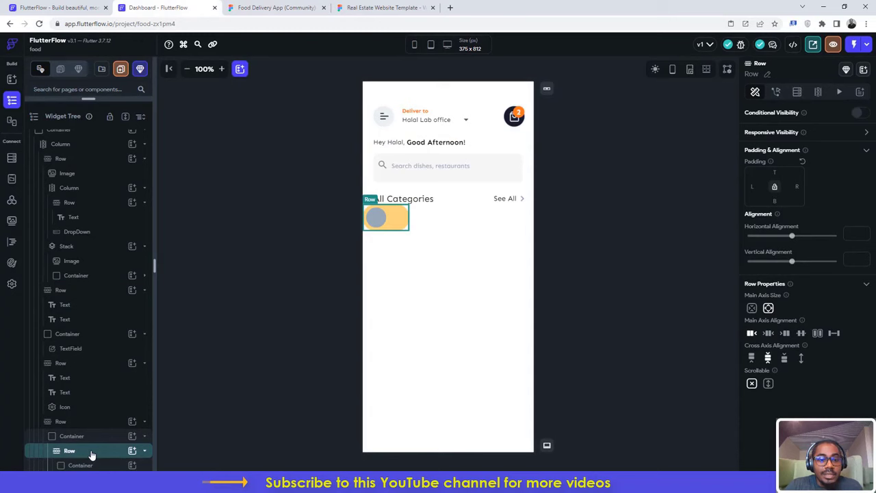
{"action": "left_click", "coordinate": [132, 451]}
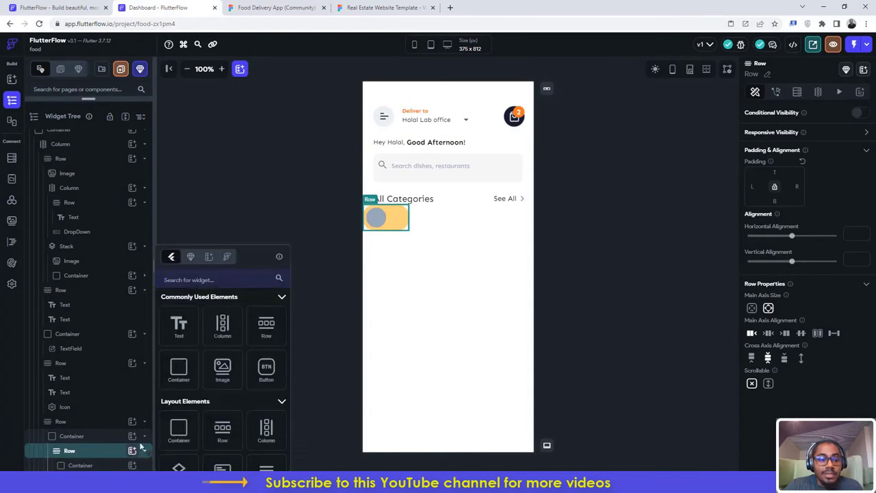
{"action": "left_click", "coordinate": [179, 326]}
Step: Inspect the All label's typography in Figma, and set the new FlutterFlow text to "All" with font weight 700 - Bold
{"action": "left_click", "coordinate": [247, 7]}
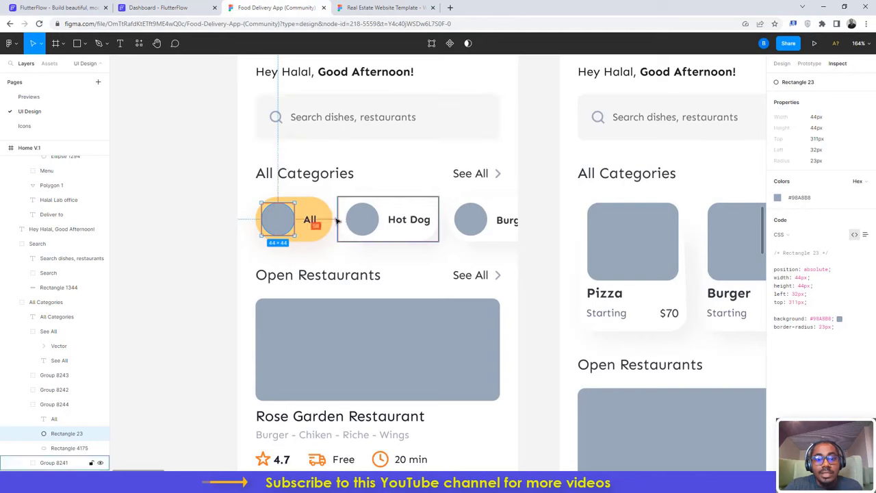
{"action": "left_click", "coordinate": [309, 220]}
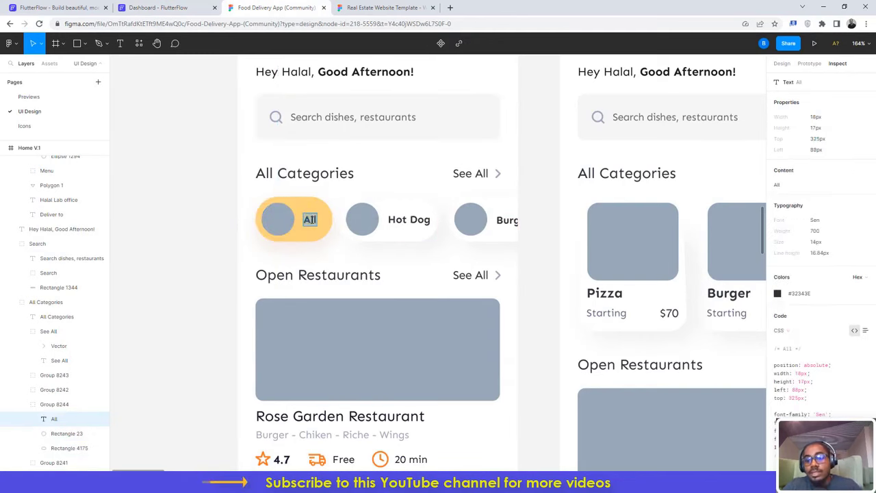
{"action": "left_click", "coordinate": [158, 7]}
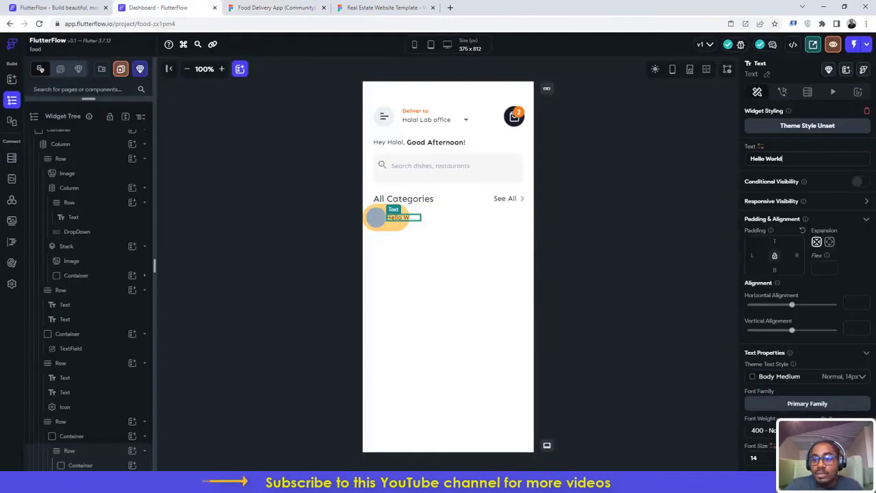
{"action": "scroll", "coordinate": [801, 267], "scroll_direction": "down", "scroll_amount": 2}
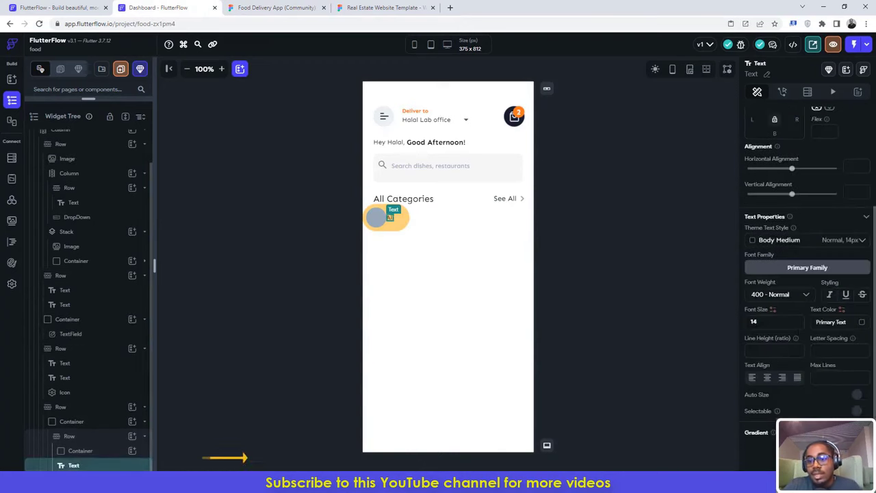
{"action": "left_click", "coordinate": [764, 294]}
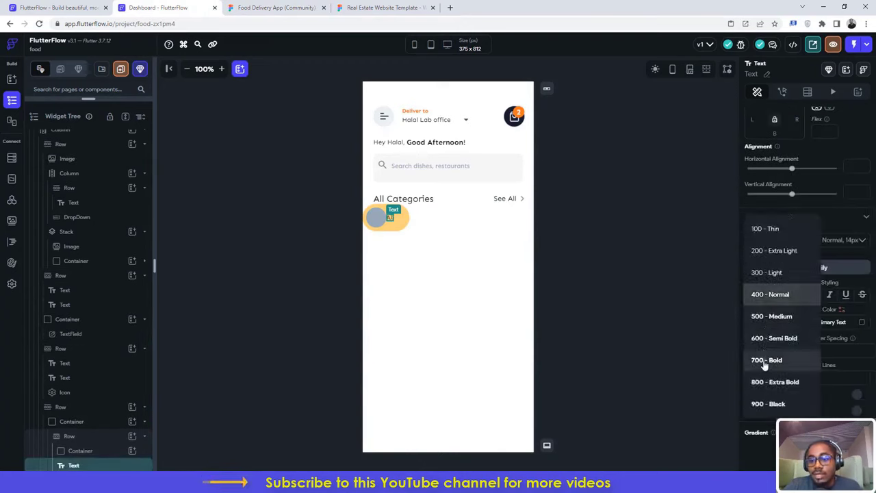
{"action": "left_click", "coordinate": [767, 360]}
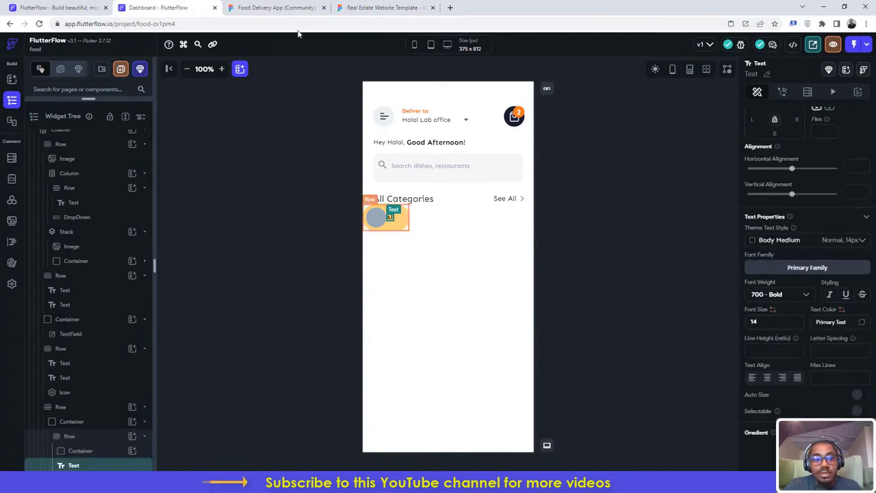
Step: Check the gap between the circle and the All label in Figma, and set the text's left padding to 12 in FlutterFlow
{"action": "left_click", "coordinate": [284, 9]}
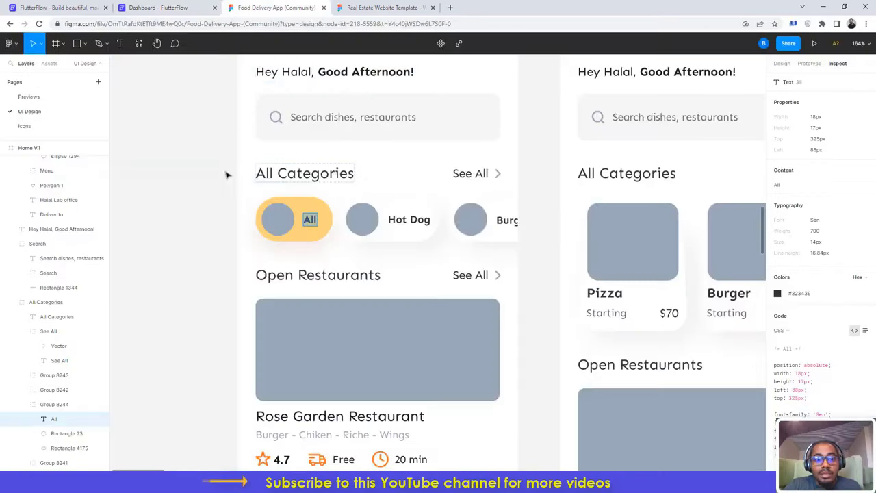
{"action": "left_click", "coordinate": [199, 8]}
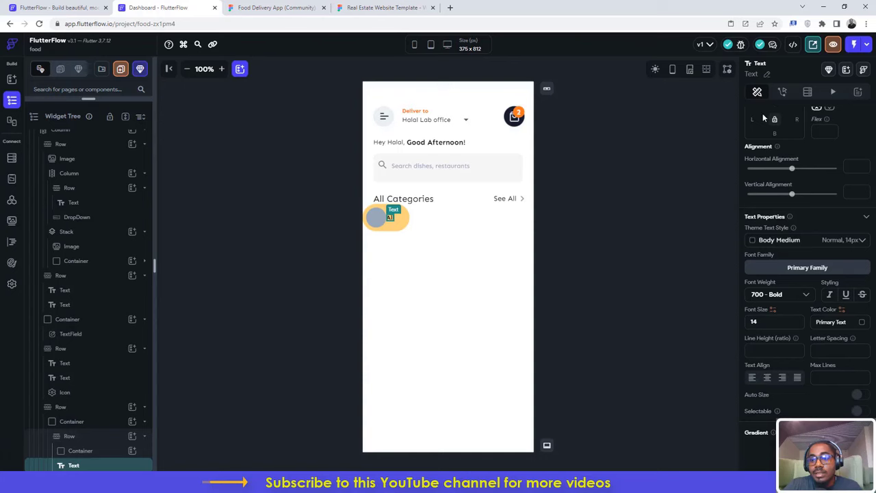
{"action": "scroll", "coordinate": [764, 119], "scroll_direction": "up", "scroll_amount": 3}
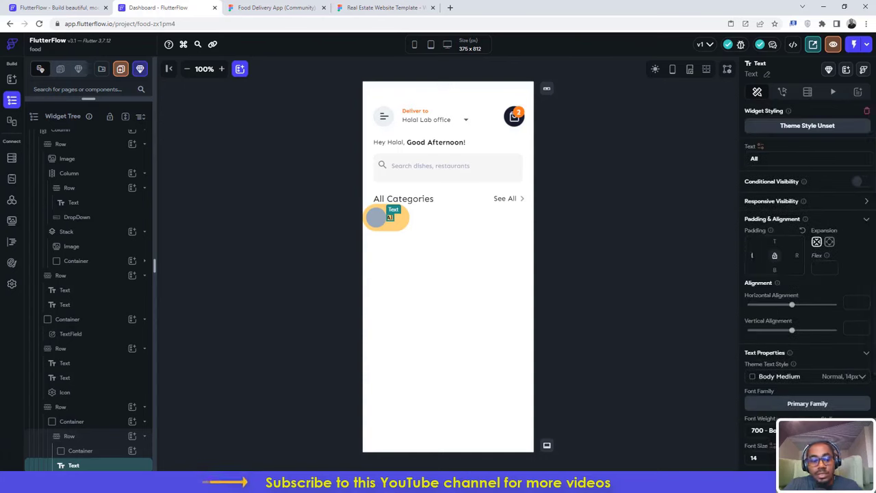
{"action": "type", "text": "2"}
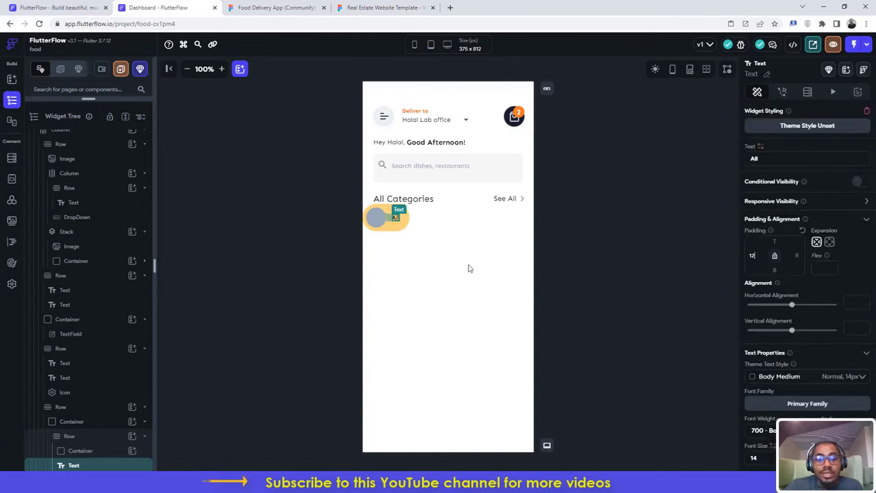
Step: Compare the All category chip in FlutterFlow with the Figma design and inspect the properties of Figma's yellow chip background
{"action": "left_click", "coordinate": [233, 7]}
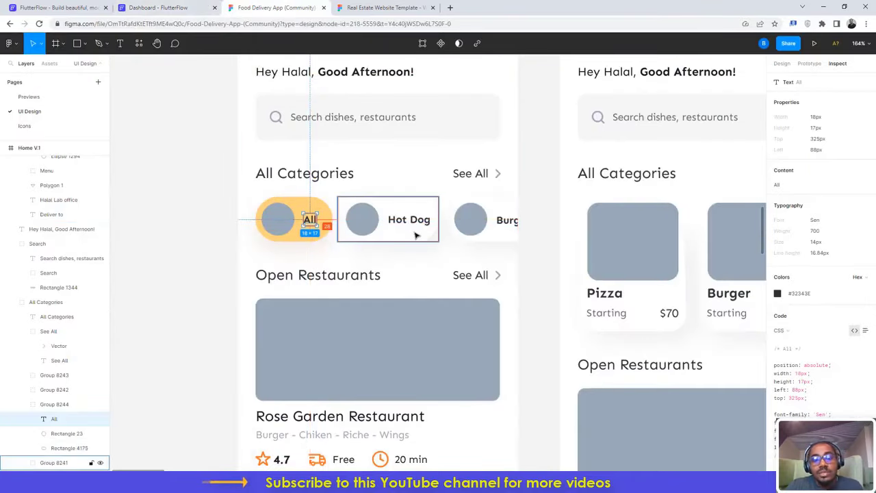
{"action": "key", "text": "ctrl+shift+Tab"}
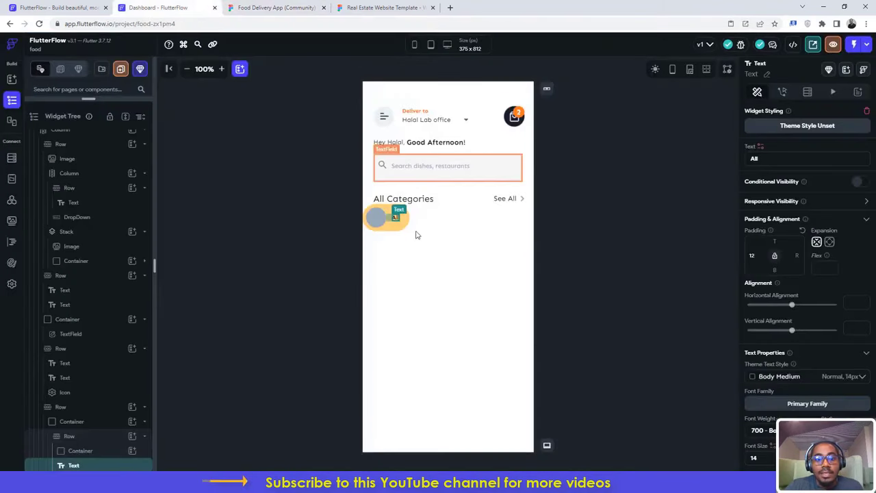
{"action": "left_click", "coordinate": [386, 235]}
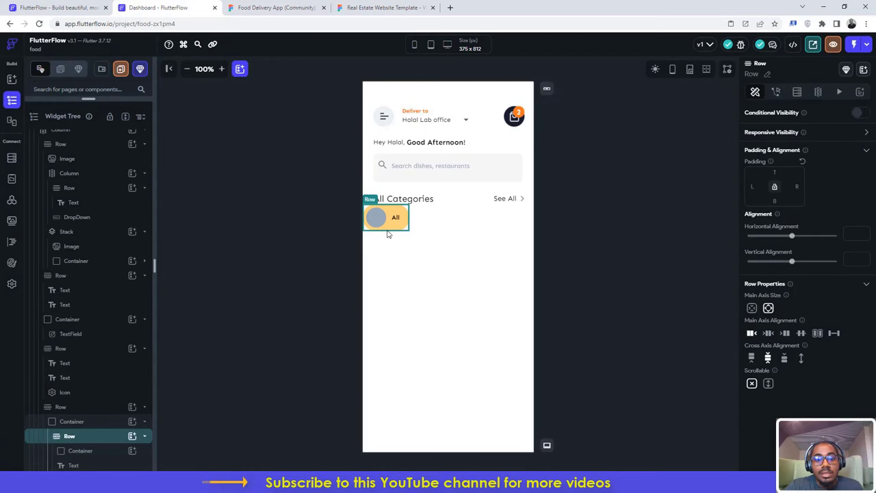
{"action": "key", "text": "ctrl+Tab"}
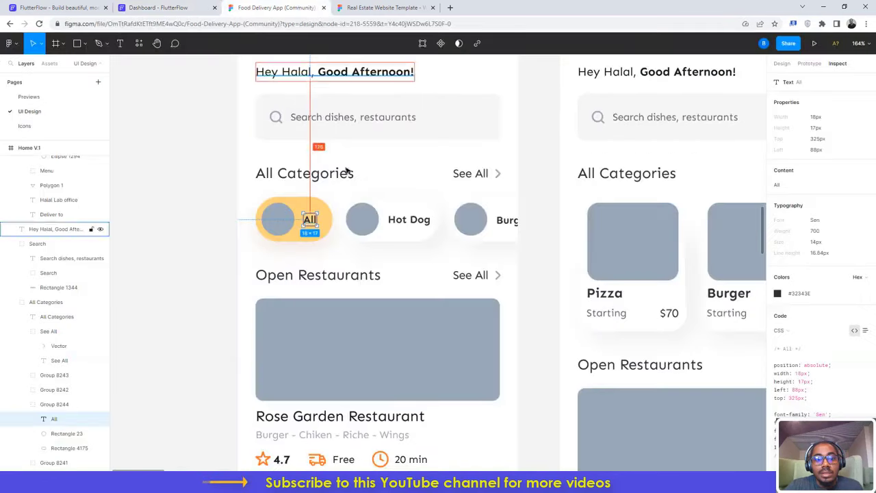
{"action": "left_click", "coordinate": [301, 204]}
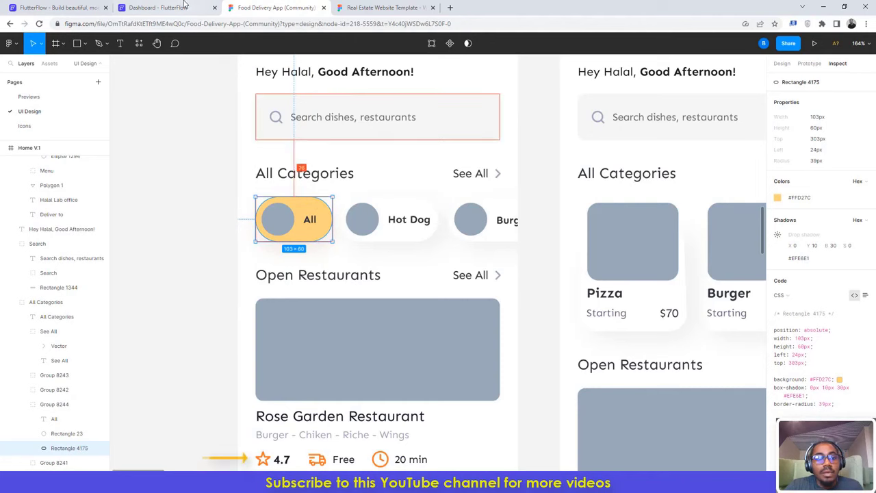
Step: Check the category chips in Figma, and try to wrap the yellow All container in a ListView in FlutterFlow
{"action": "key", "text": "ctrl+shift+Tab"}
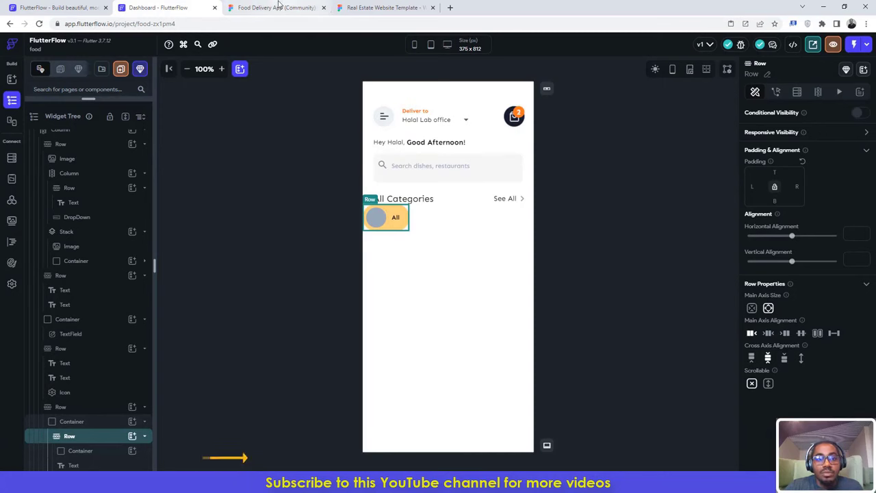
{"action": "left_click", "coordinate": [302, 6]}
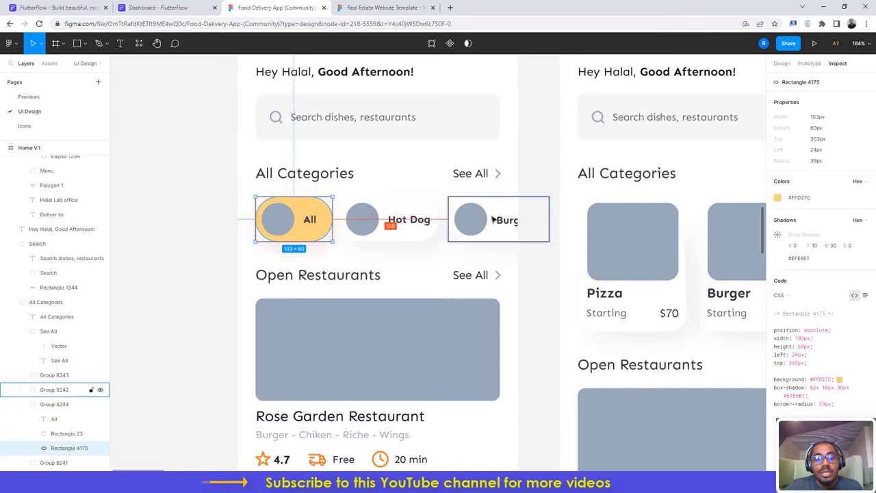
{"action": "left_click", "coordinate": [168, 7]}
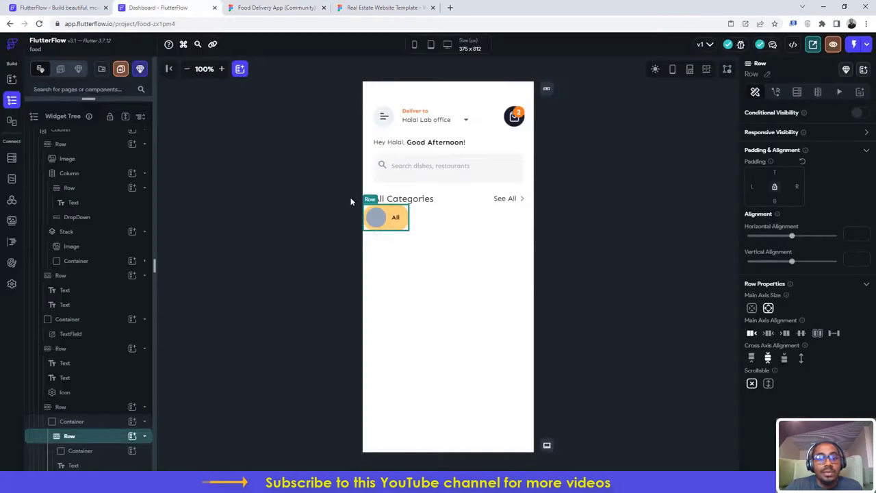
{"action": "left_click", "coordinate": [81, 423]}
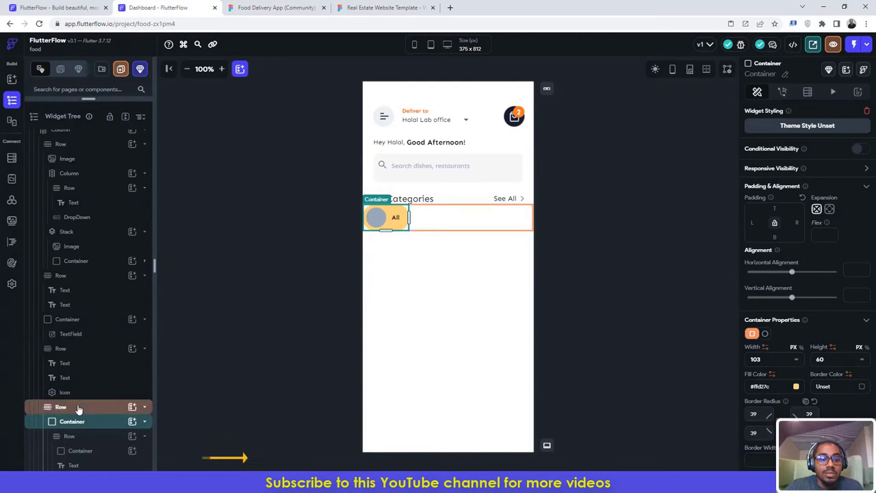
{"action": "left_click", "coordinate": [79, 408]}
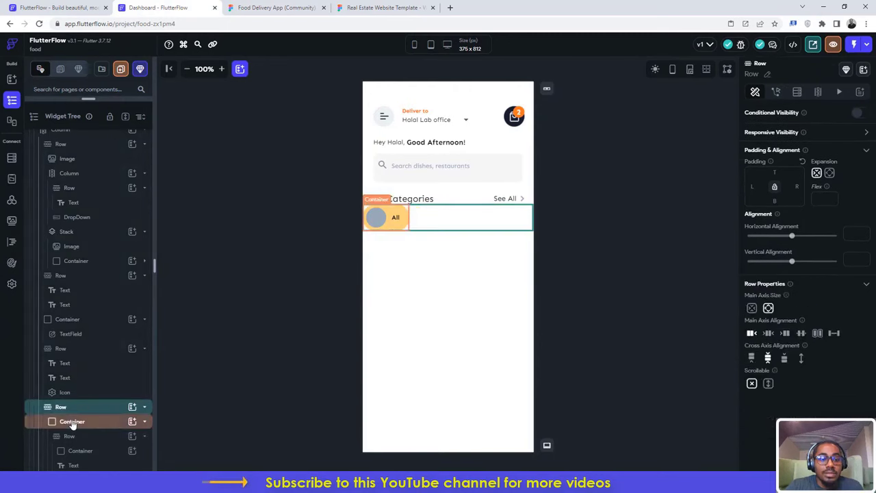
{"action": "left_click", "coordinate": [73, 423]}
{"action": "double_click", "coordinate": [72, 423]}
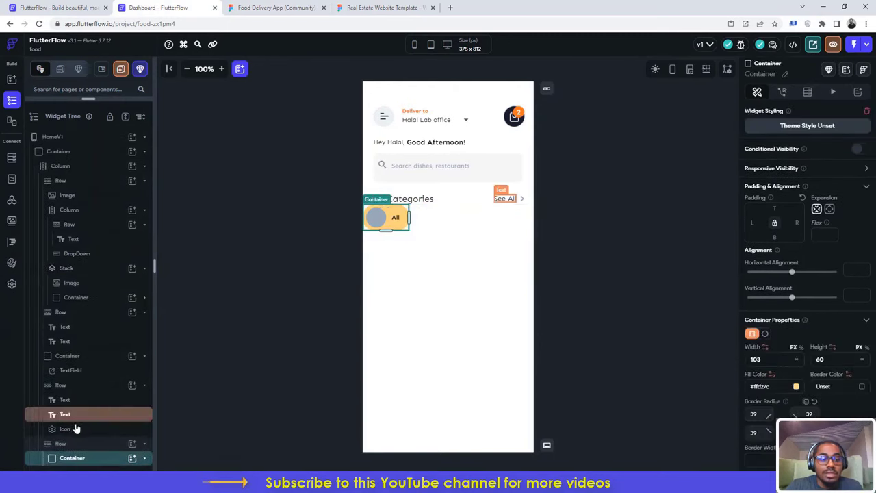
{"action": "right_click", "coordinate": [84, 463]}
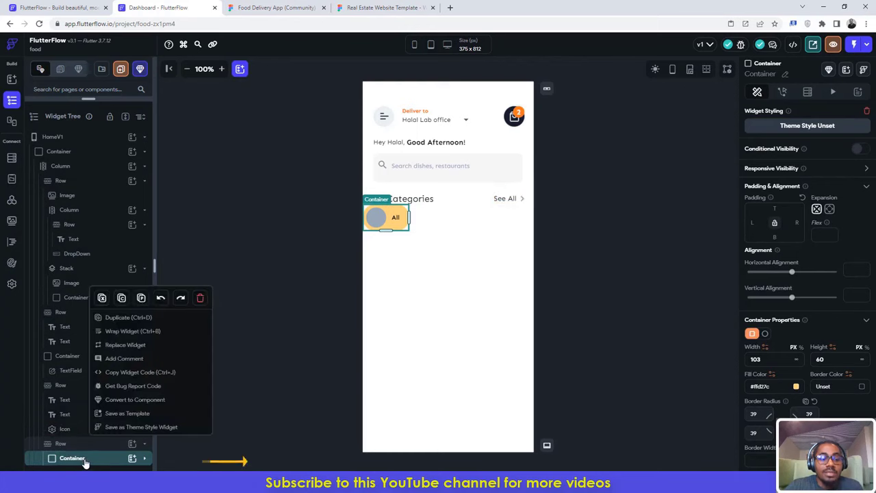
{"action": "left_click", "coordinate": [120, 334]}
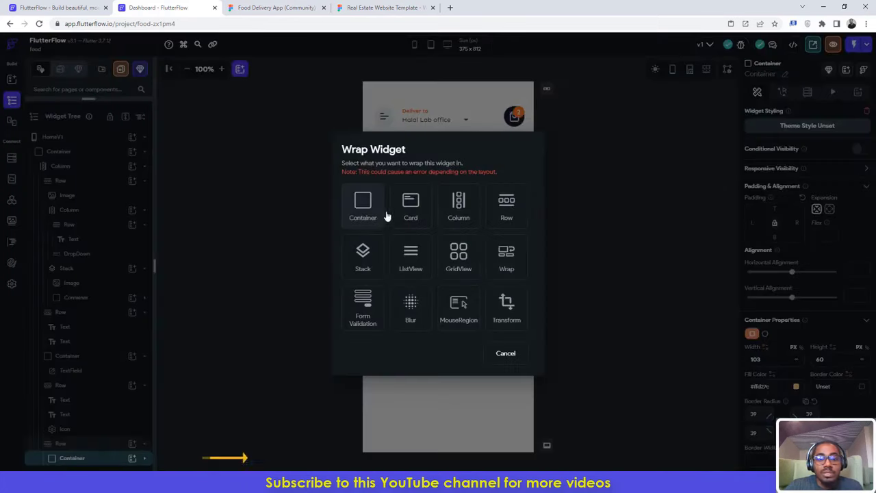
{"action": "left_click", "coordinate": [411, 255]}
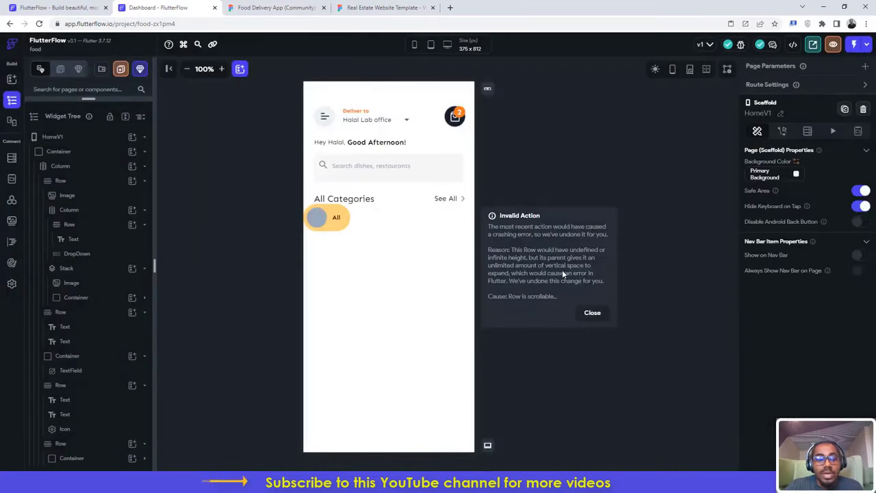
{"action": "left_click", "coordinate": [592, 312]}
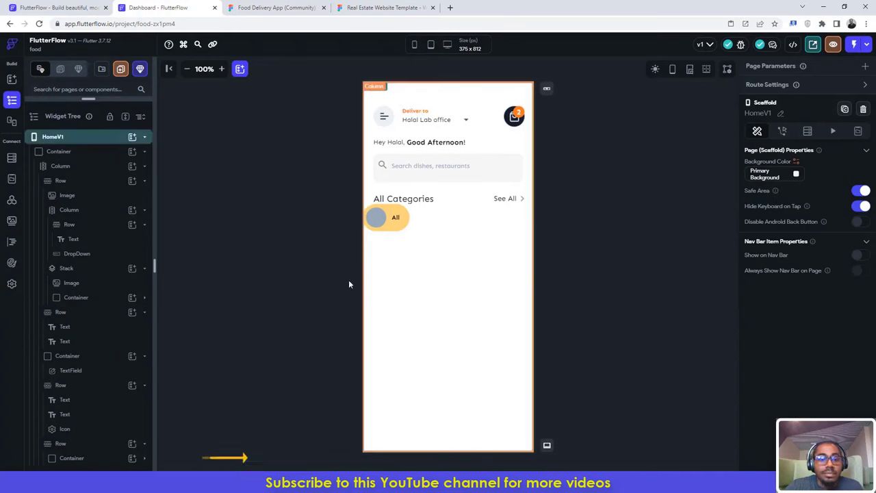
Step: Duplicate the yellow All category container within its Row
{"action": "left_click", "coordinate": [404, 228]}
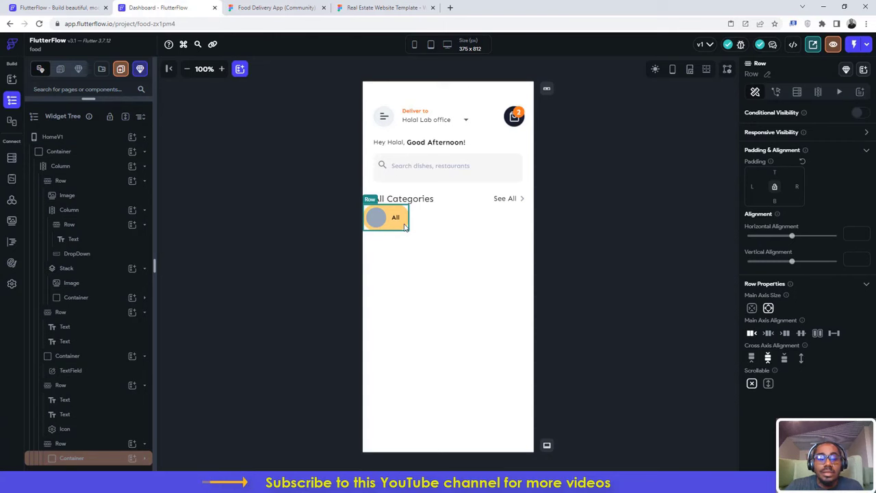
{"action": "left_click", "coordinate": [114, 451]}
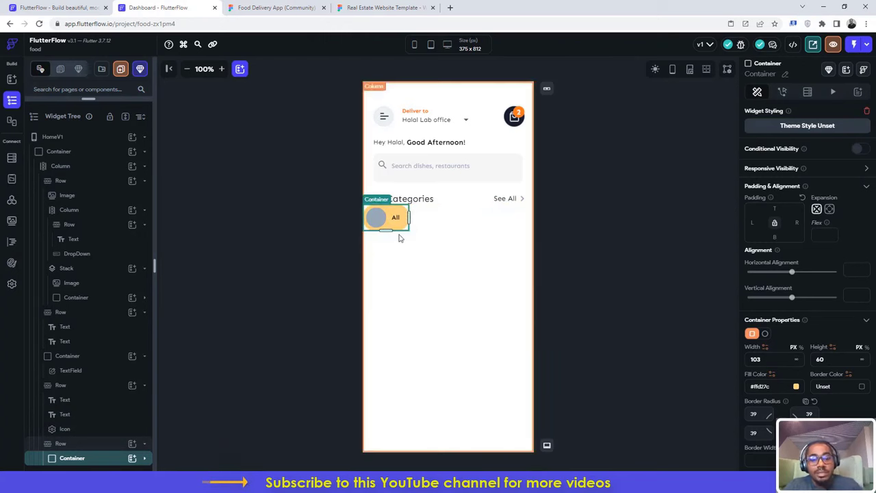
{"action": "key", "text": "ctrl+d"}
Step: Inspect the Hot Dog chip's size in Figma, and set the duplicated container's width to 135 px in FlutterFlow
{"action": "left_click", "coordinate": [274, 7]}
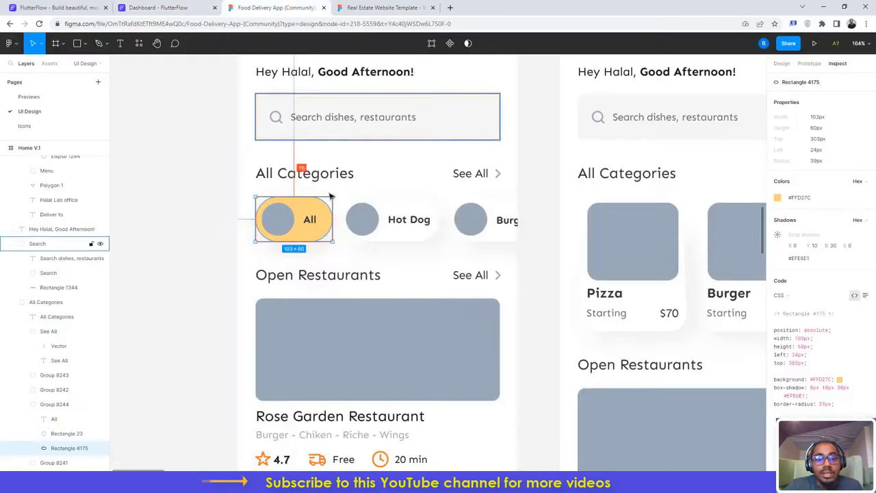
{"action": "left_click", "coordinate": [347, 238]}
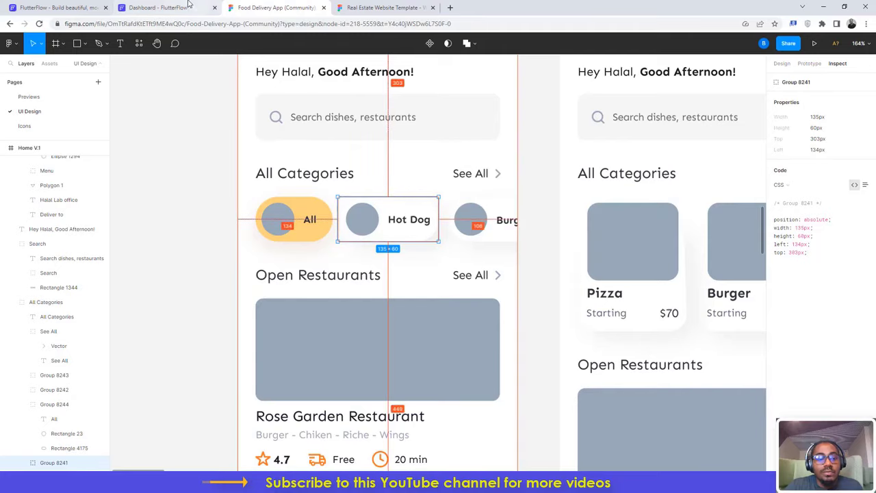
{"action": "left_click", "coordinate": [157, 7]}
{"action": "scroll", "coordinate": [79, 442], "scroll_direction": "down", "scroll_amount": 1}
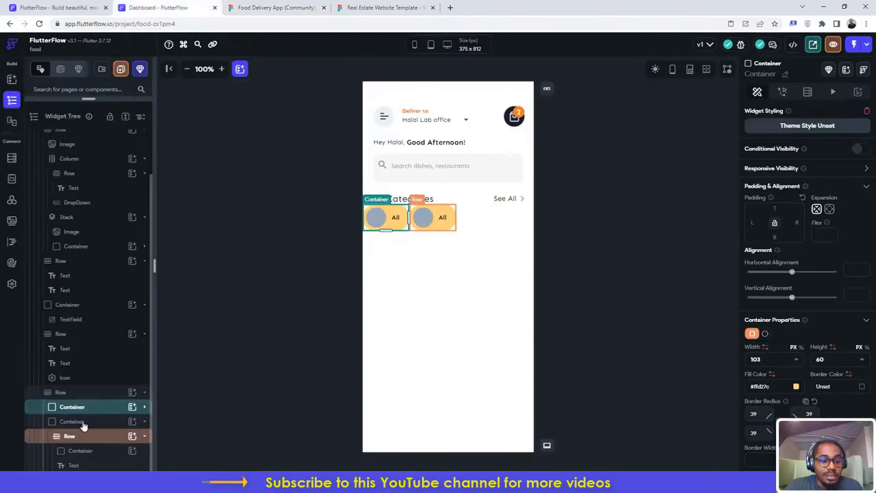
{"action": "left_click", "coordinate": [82, 423]}
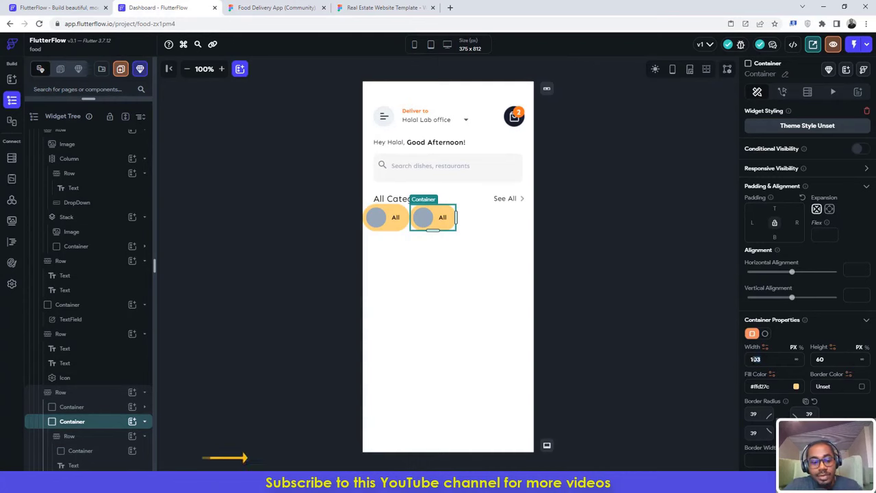
{"action": "type", "text": "135"}
{"action": "key", "text": "Return"}
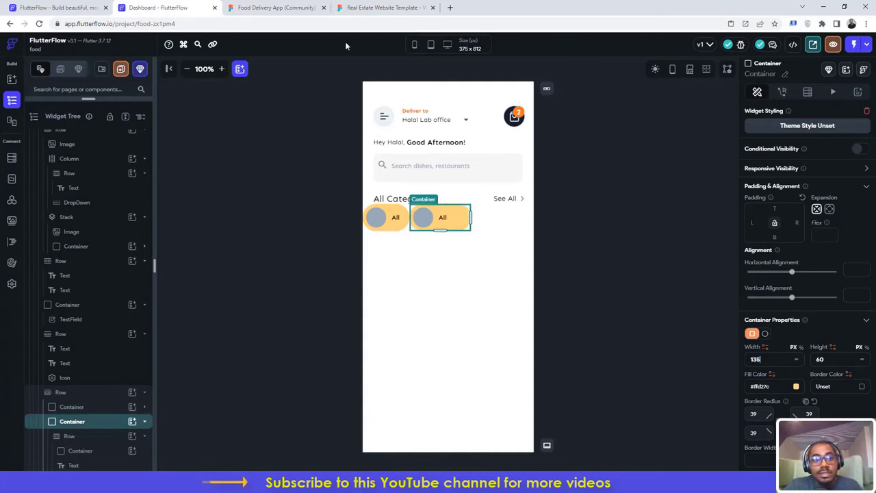
Step: Copy the Hot Dog chip's background color FFFFFF from Figma, and apply it as the second container's fill color in FlutterFlow
{"action": "left_click", "coordinate": [274, 8]}
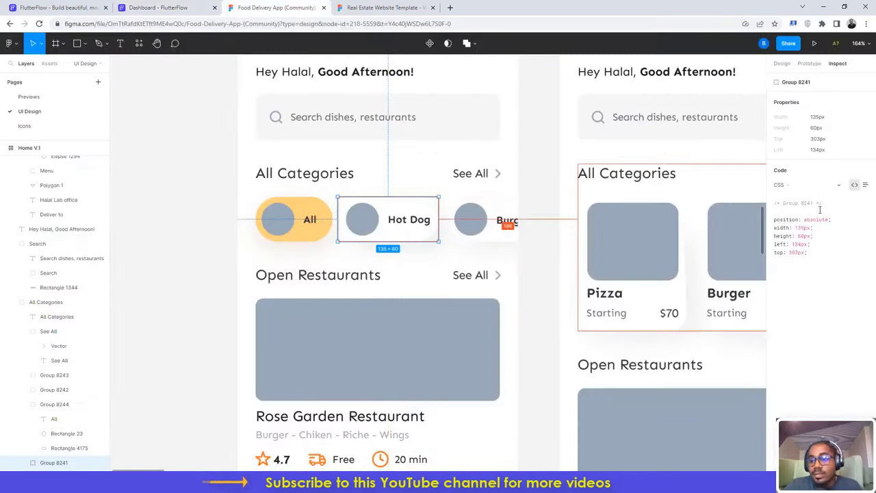
{"action": "left_click", "coordinate": [781, 65]}
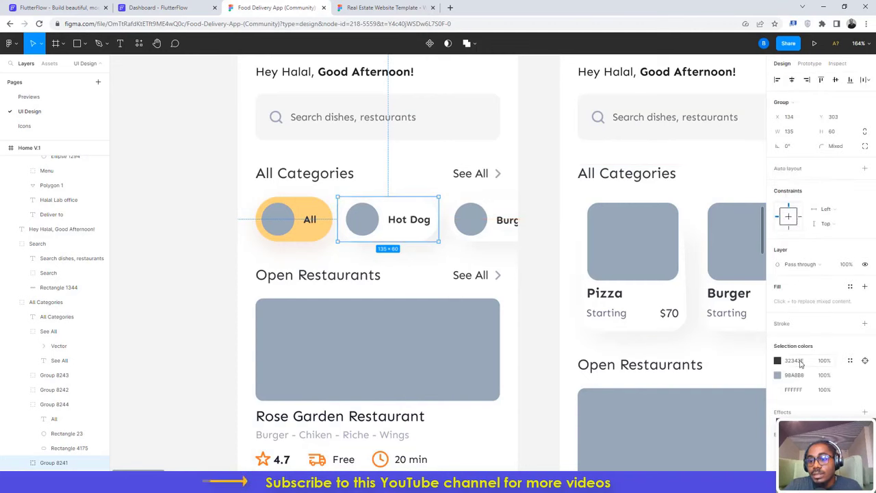
{"action": "left_click", "coordinate": [798, 391]}
{"action": "key", "text": "ctrl+c"}
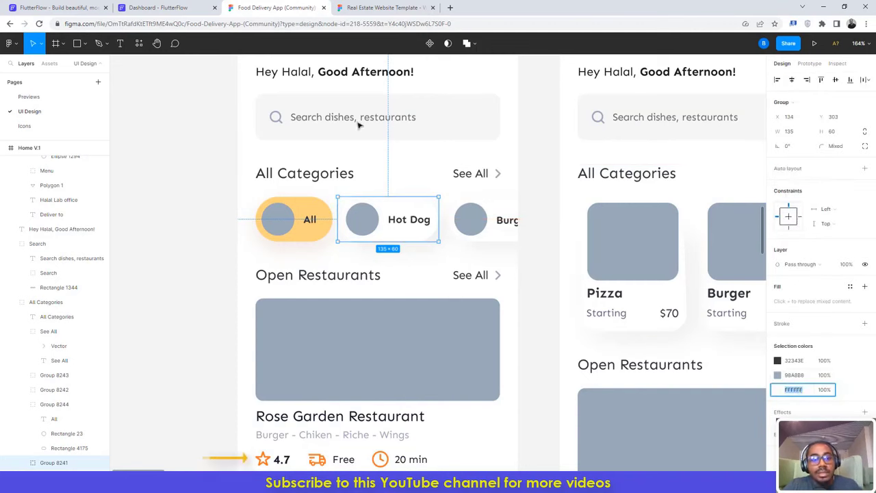
{"action": "left_click", "coordinate": [159, 7]}
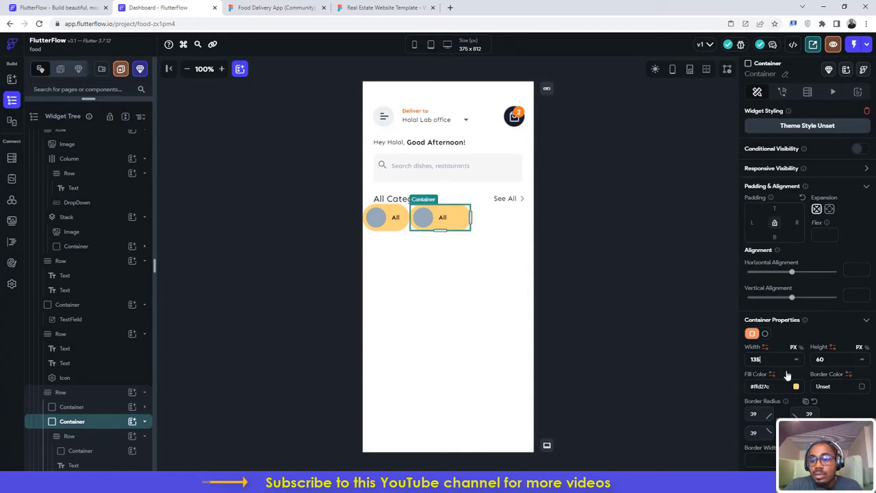
{"action": "left_click", "coordinate": [761, 386]}
{"action": "key", "text": "ctrl+v"}
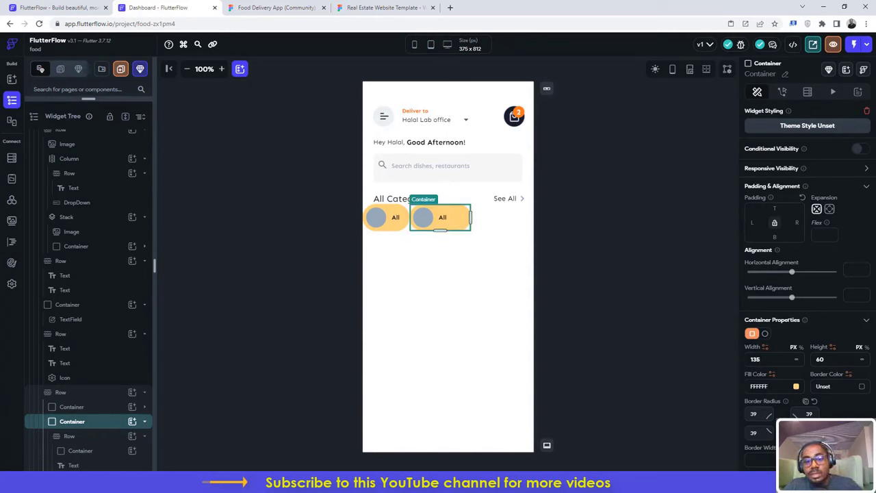
{"action": "key", "text": "Return"}
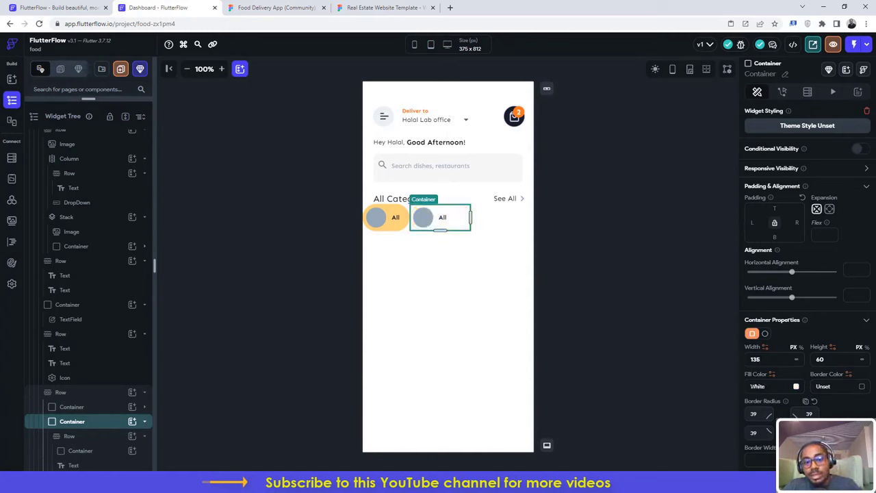
Step: Check the second chip's label in Figma, and change the text in FlutterFlow's white container to "Hot Dog"
{"action": "left_click", "coordinate": [440, 217]}
{"action": "left_click", "coordinate": [274, 7]}
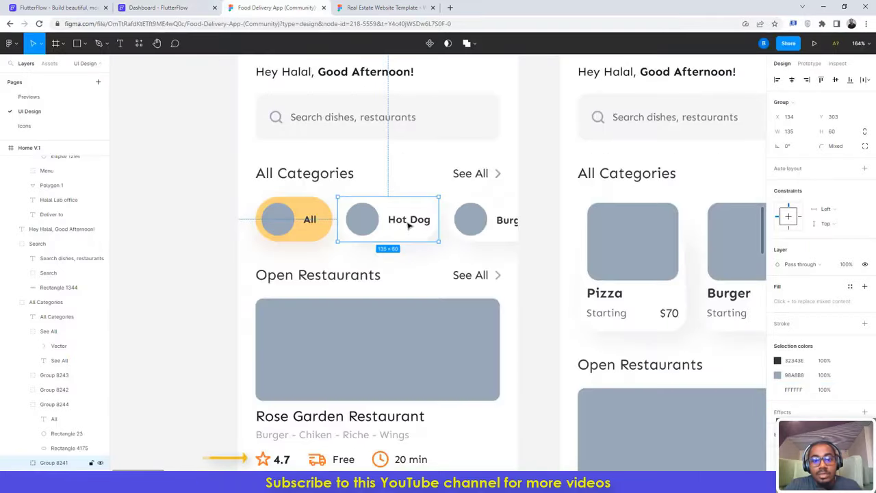
{"action": "double_click", "coordinate": [408, 221]}
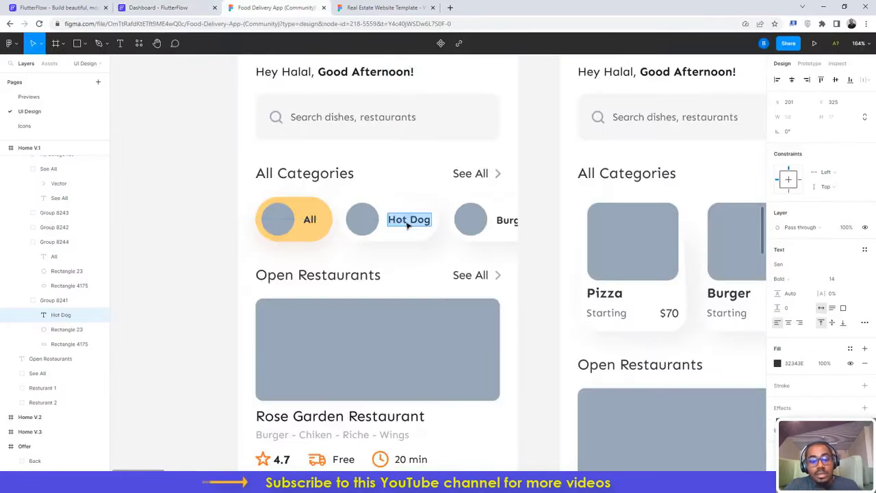
{"action": "left_click", "coordinate": [196, 6]}
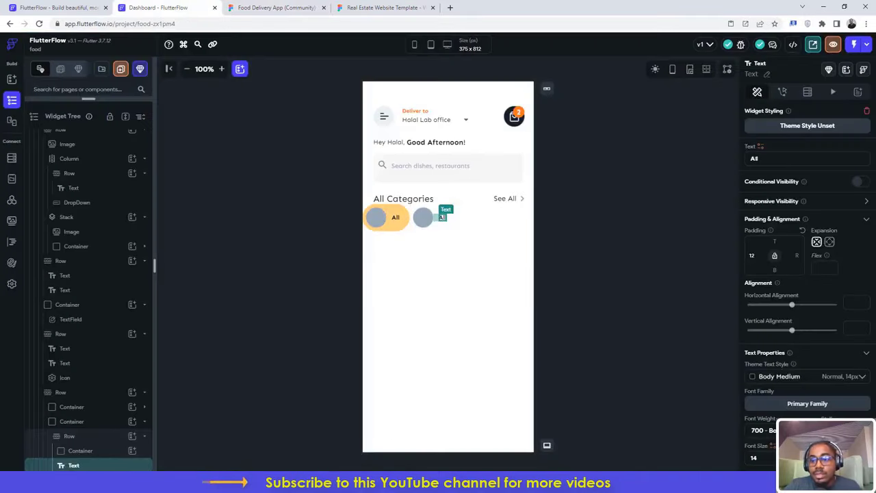
{"action": "type", "text": "Hot Dog"}
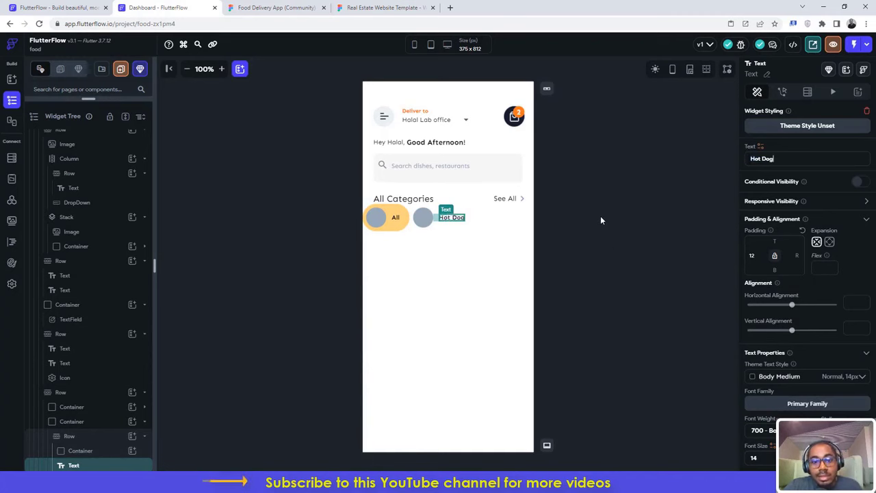
{"action": "left_click", "coordinate": [601, 218]}
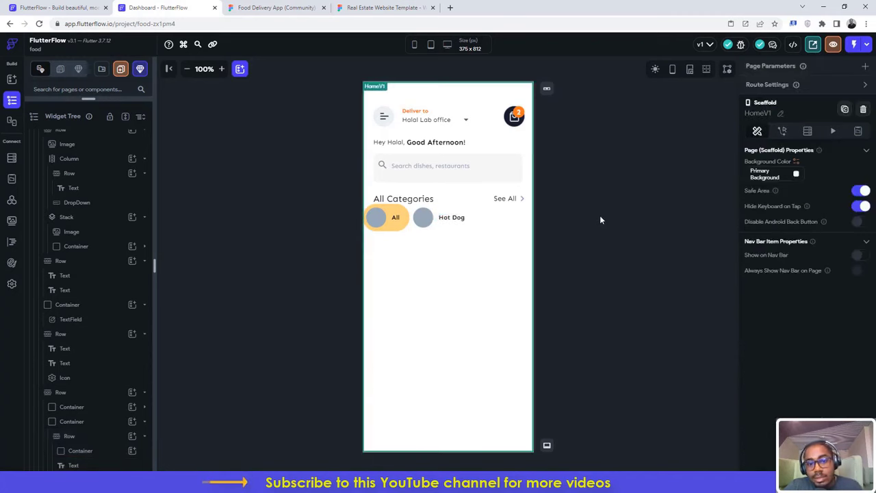
Step: Review the Hot Dog chip in Figma, and enable the box shadow on the Hot Dog container in FlutterFlow
{"action": "left_click", "coordinate": [267, 7]}
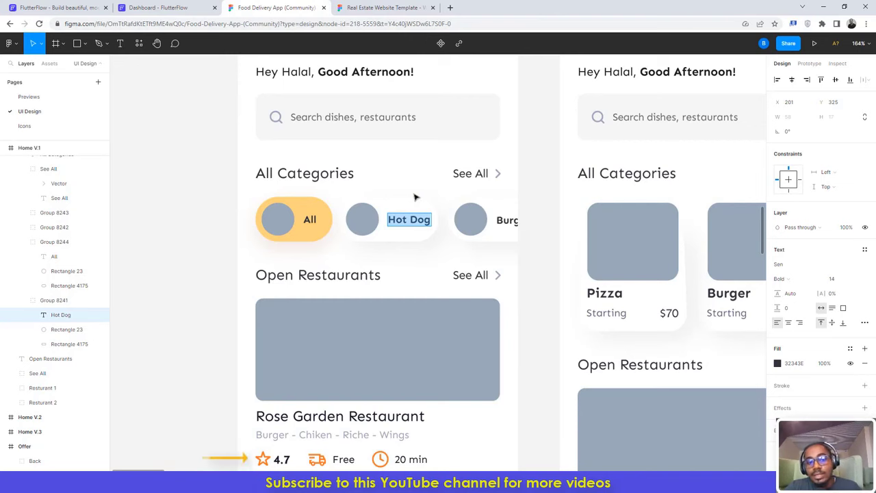
{"action": "scroll", "coordinate": [430, 230], "scroll_direction": "up", "scroll_amount": 4}
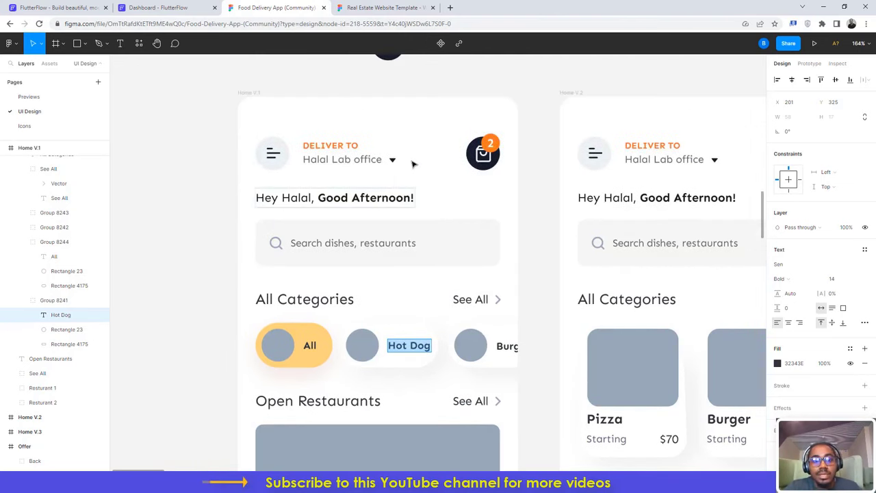
{"action": "scroll", "coordinate": [382, 190], "scroll_direction": "down", "scroll_amount": 6}
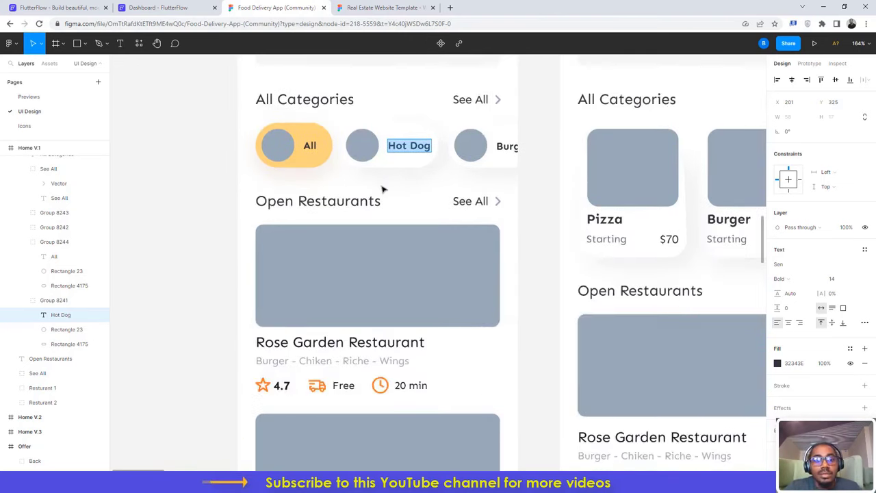
{"action": "left_click", "coordinate": [157, 8]}
{"action": "left_click", "coordinate": [439, 229]}
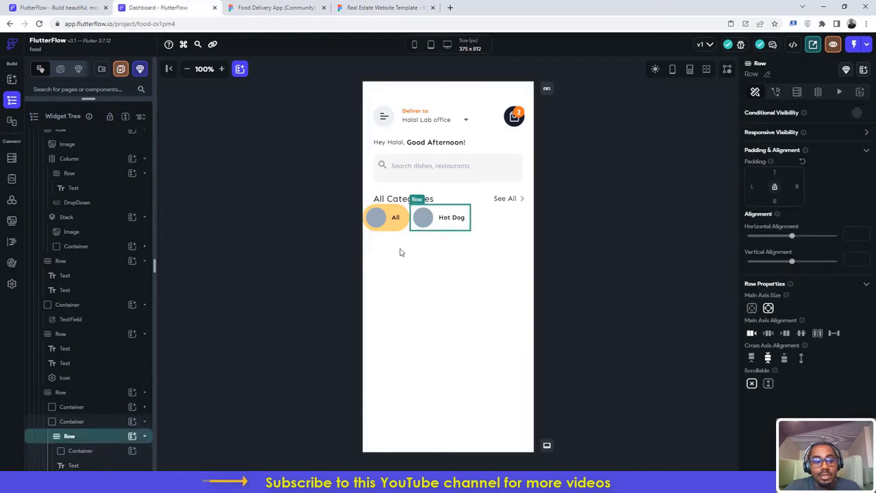
{"action": "left_click", "coordinate": [98, 422]}
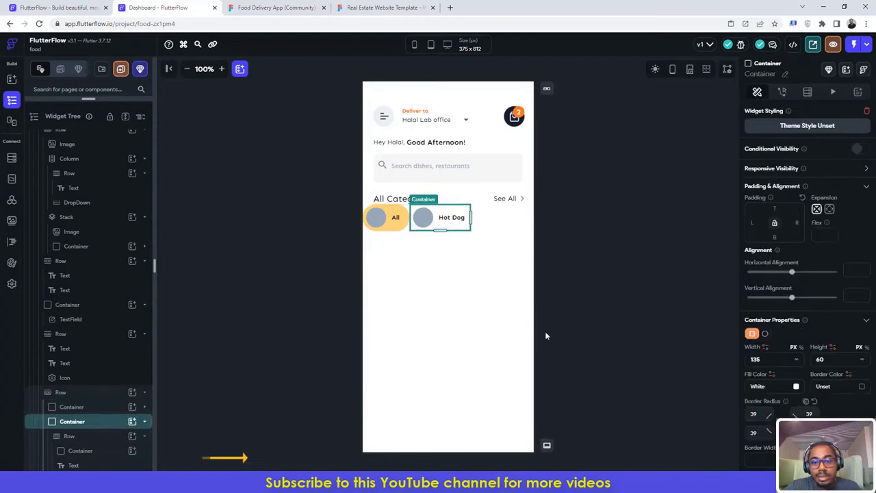
{"action": "left_click", "coordinate": [274, 8]}
{"action": "left_click", "coordinate": [203, 5]}
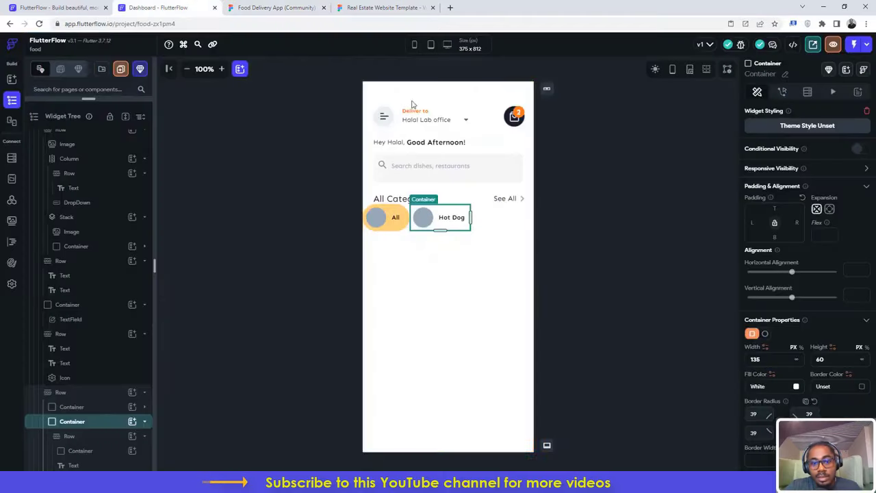
{"action": "scroll", "coordinate": [781, 301], "scroll_direction": "down", "scroll_amount": 5}
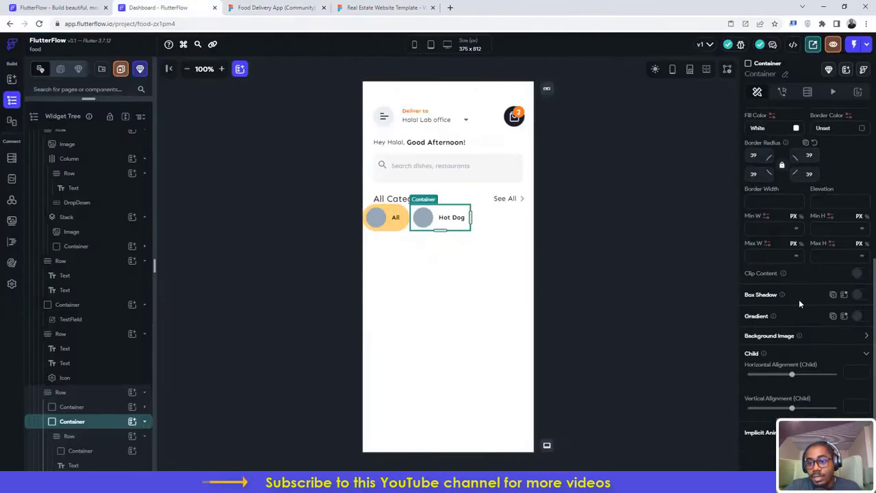
{"action": "left_click", "coordinate": [860, 296]}
{"action": "left_click", "coordinate": [499, 244]}
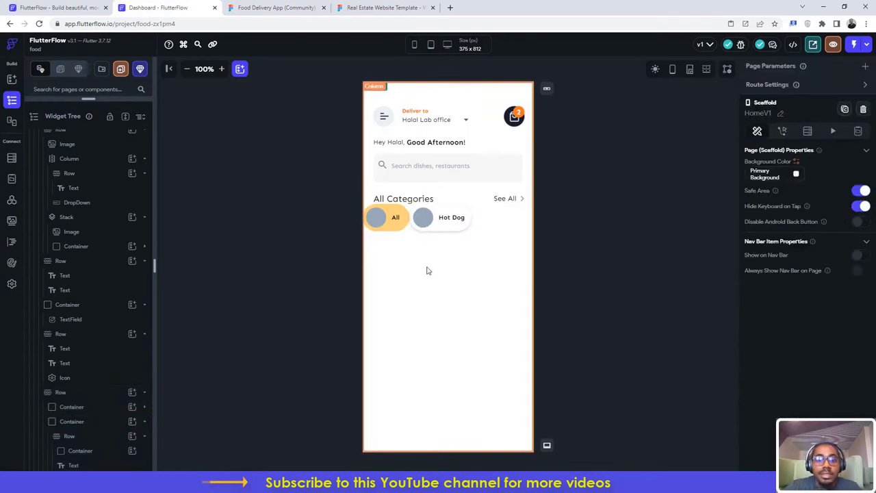
Step: Inspect the Hot Dog chip's spacing in Figma, and set the Hot Dog container's left padding to 7 in FlutterFlow
{"action": "left_click", "coordinate": [461, 231]}
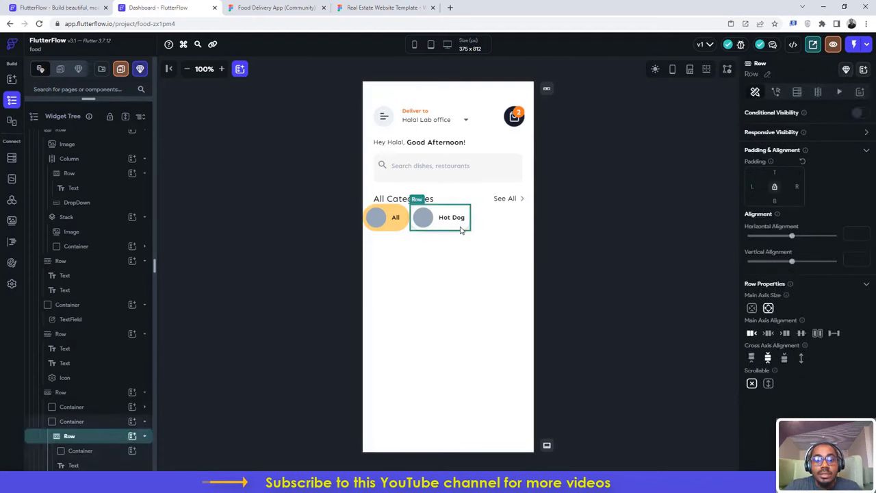
{"action": "left_click", "coordinate": [90, 421]}
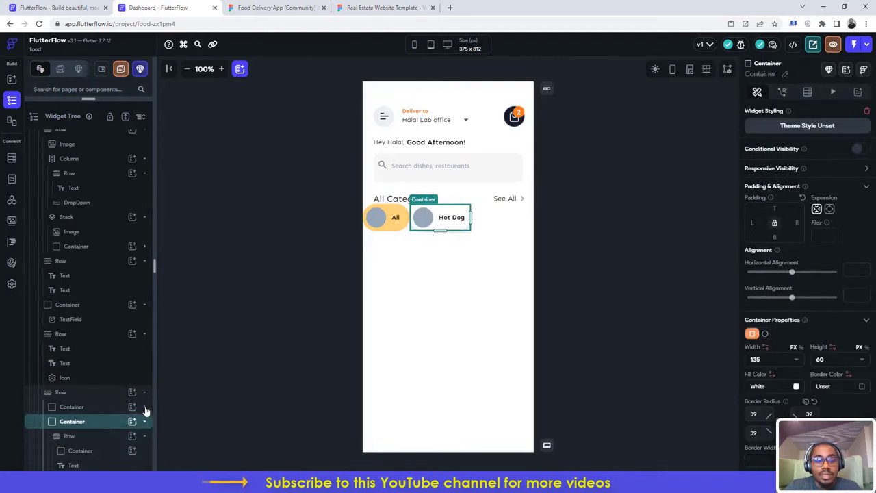
{"action": "left_click", "coordinate": [276, 8]}
{"action": "left_click", "coordinate": [344, 152]}
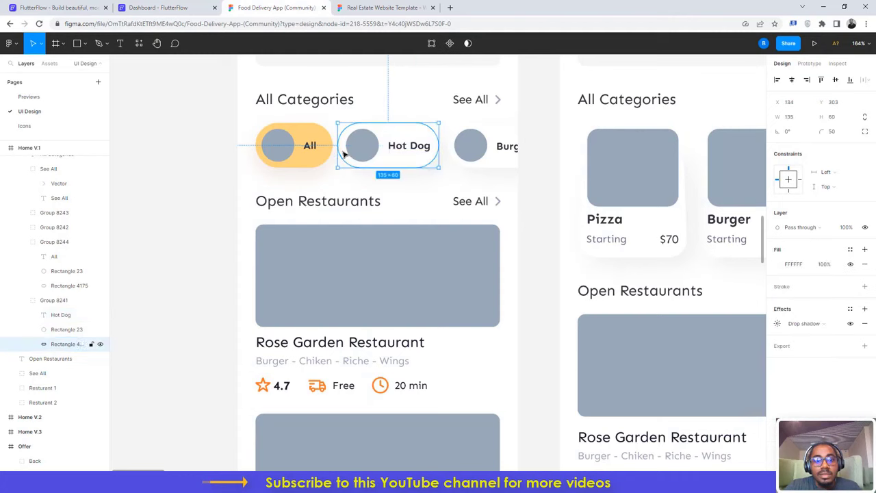
{"action": "left_click", "coordinate": [837, 64]}
{"action": "left_click", "coordinate": [159, 8]}
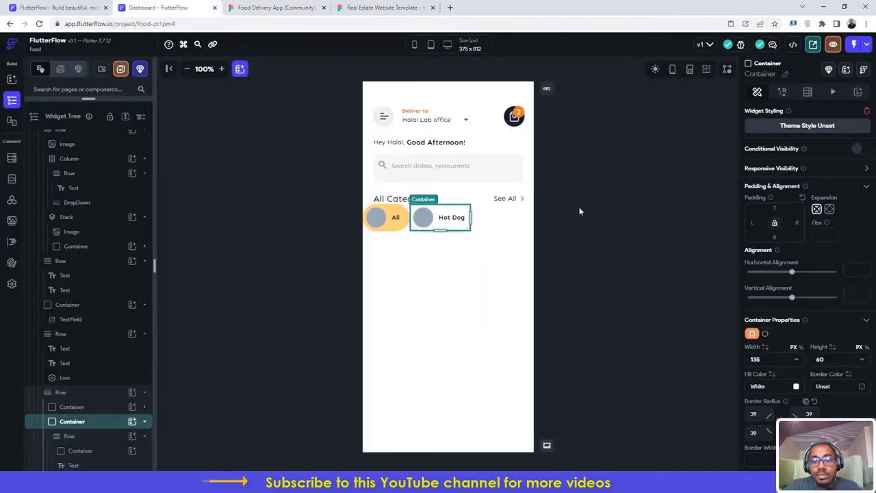
{"action": "left_click", "coordinate": [752, 223]}
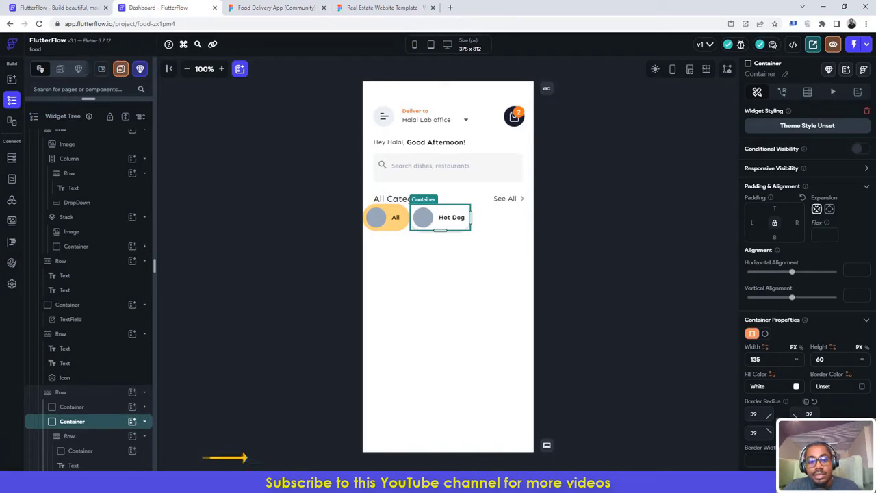
{"action": "type", "text": "7"}
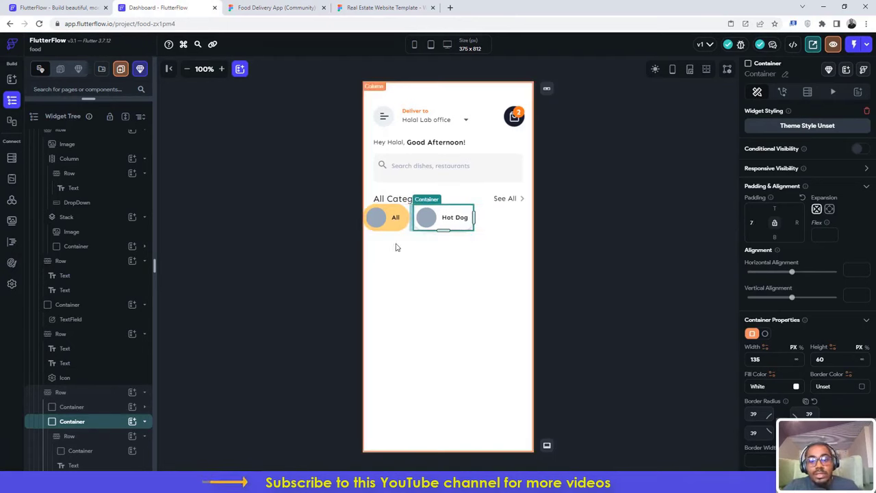
Step: Duplicate the Hot Dog container and change the copy's text to "Burger", matching the third chip's label in Figma
{"action": "scroll", "coordinate": [92, 423], "scroll_direction": "up", "scroll_amount": 1}
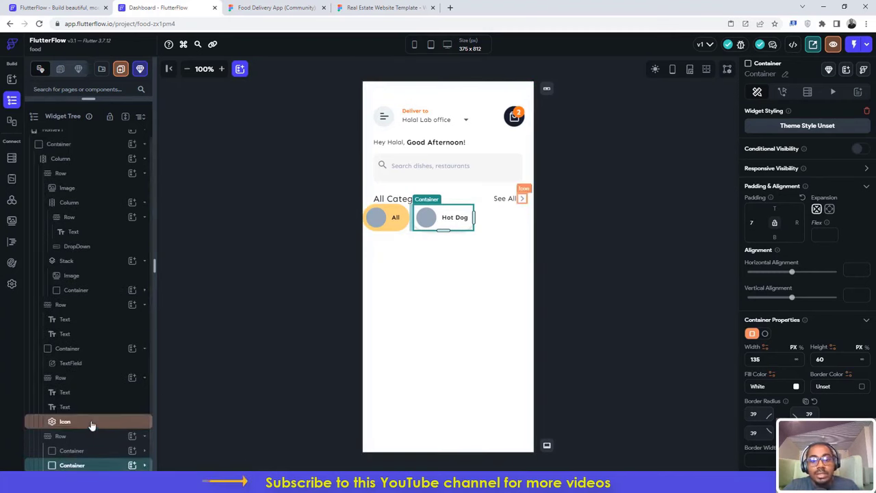
{"action": "key", "text": "ctrl+d"}
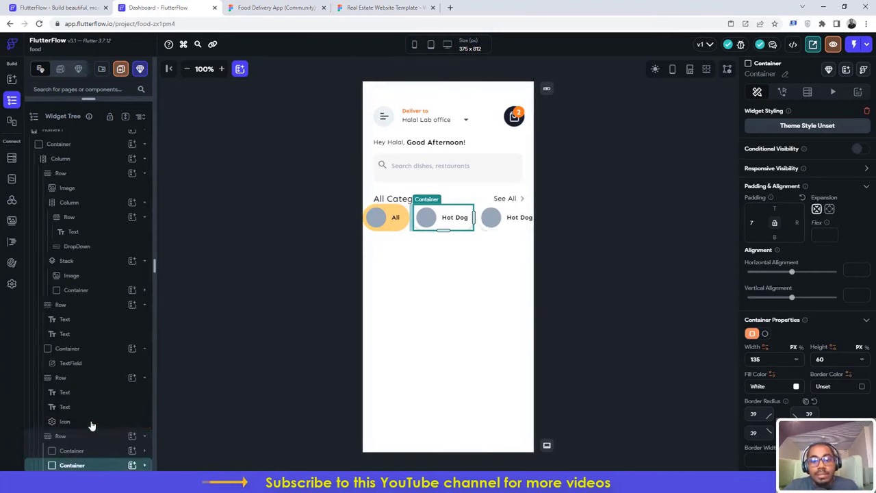
{"action": "left_click", "coordinate": [239, 6]}
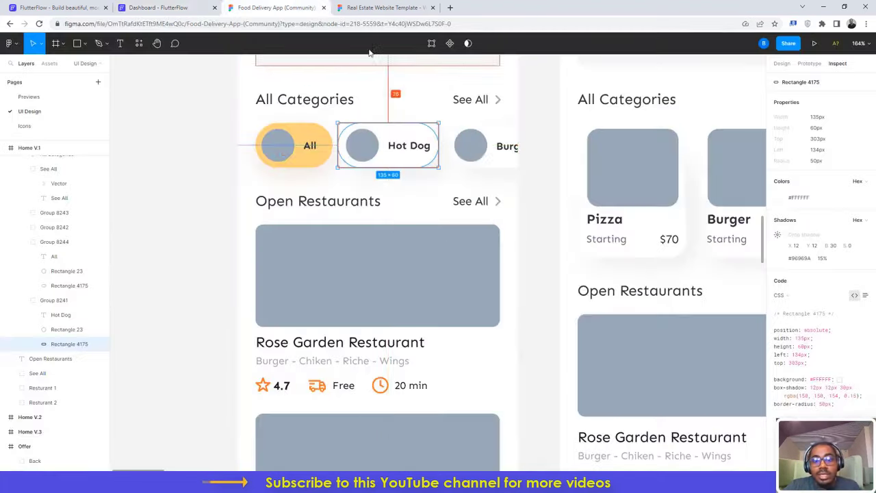
{"action": "double_click", "coordinate": [505, 150]}
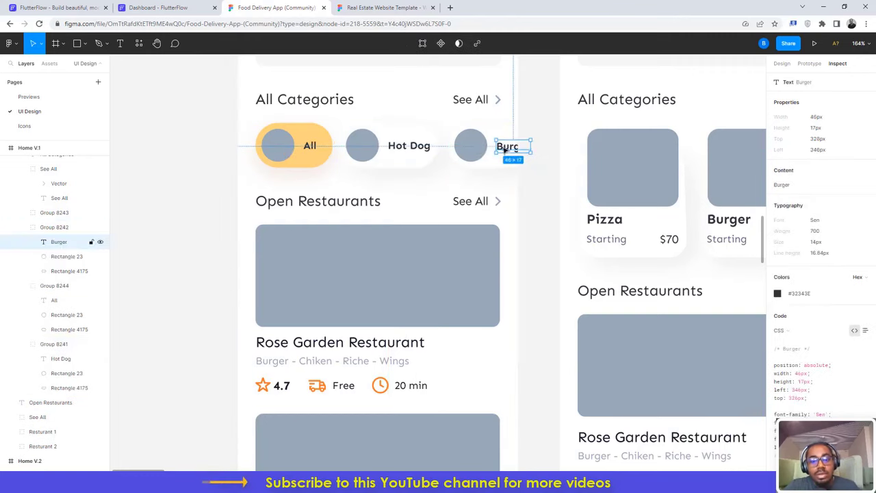
{"action": "double_click", "coordinate": [505, 150]}
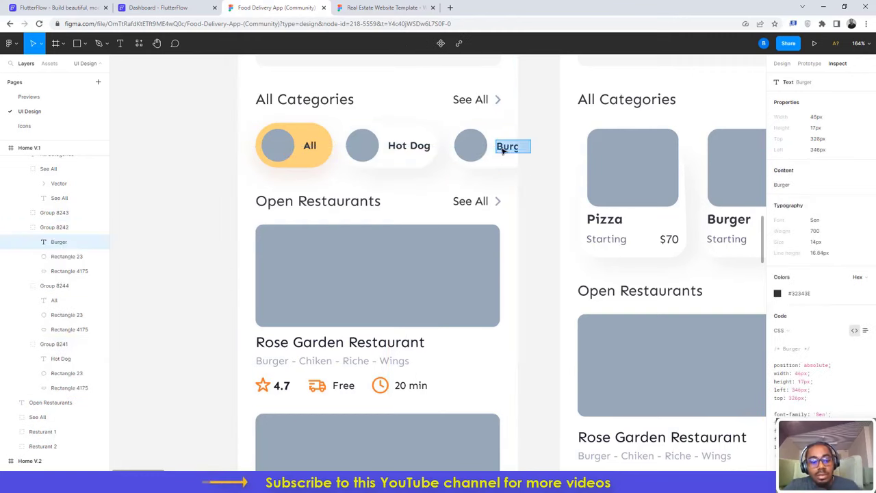
{"action": "left_click", "coordinate": [146, 5]}
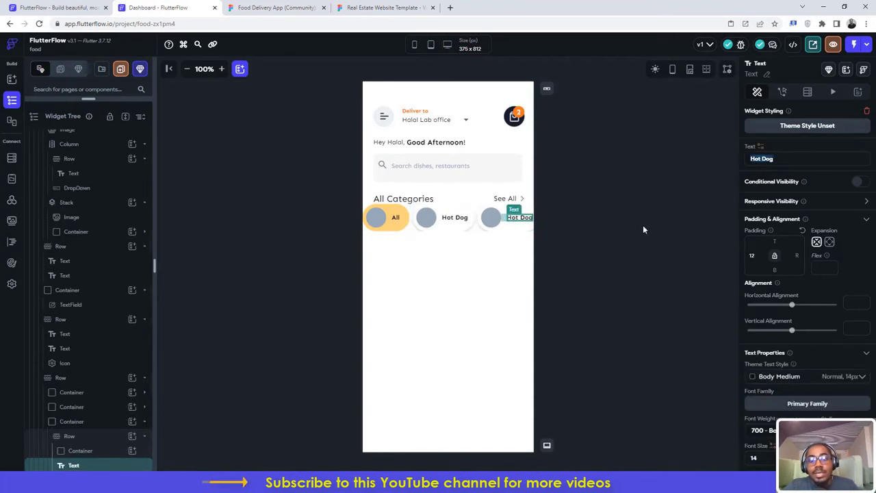
{"action": "left_click", "coordinate": [618, 237]}
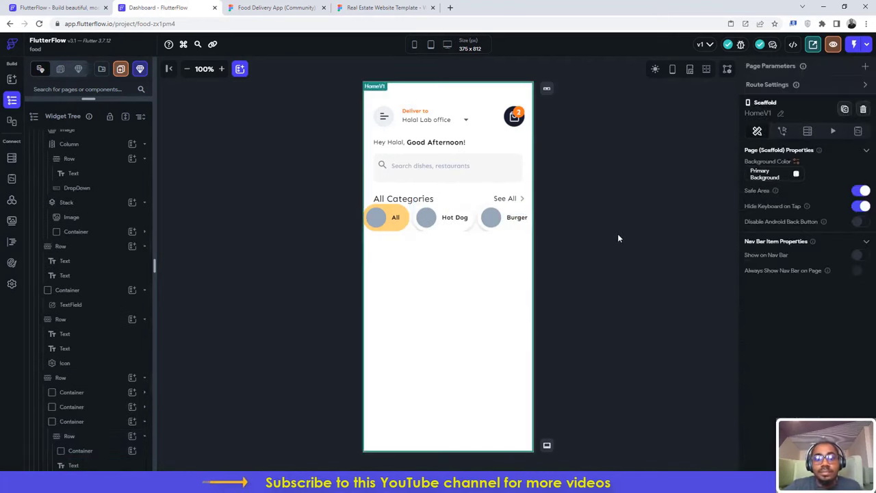
Step: Wrap the Row holding the All, Hot Dog and Burger chips in a ListView
{"action": "left_click", "coordinate": [476, 230]}
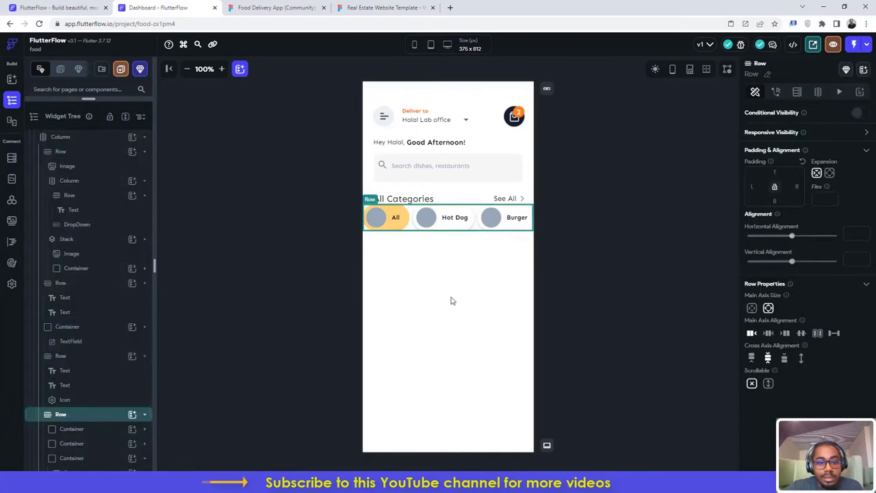
{"action": "left_click", "coordinate": [604, 220]}
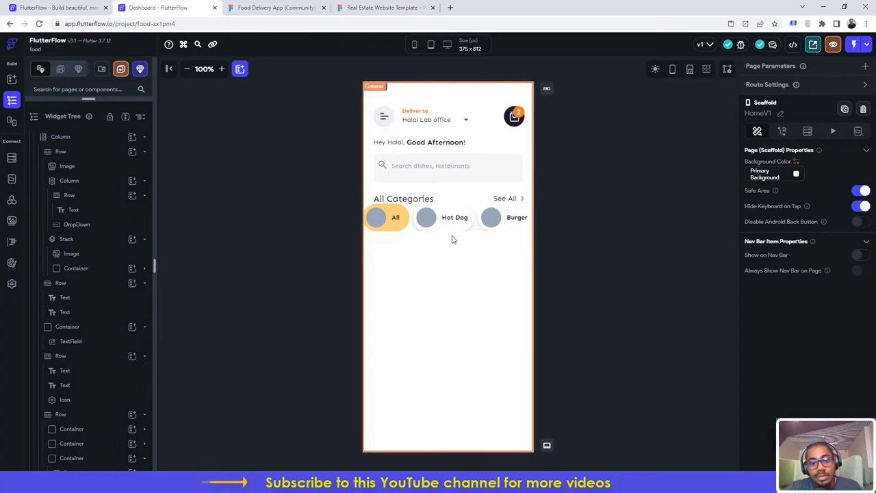
{"action": "left_click", "coordinate": [478, 232]}
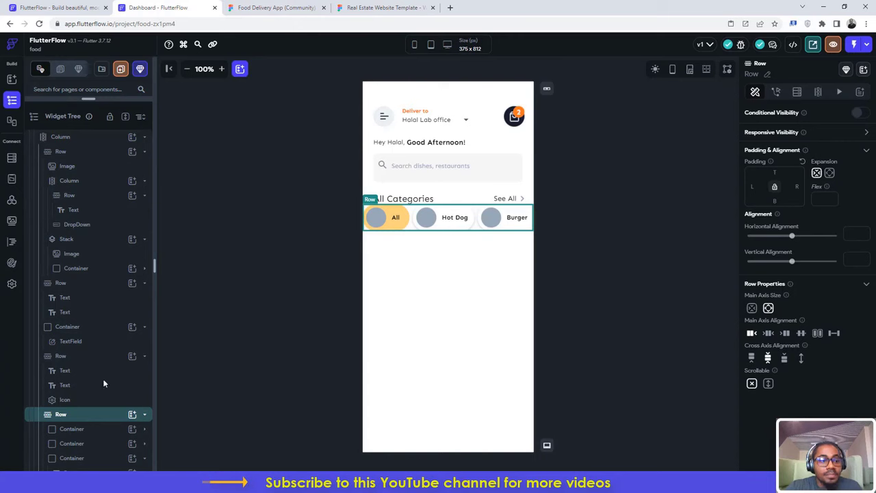
{"action": "scroll", "coordinate": [87, 432], "scroll_direction": "down", "scroll_amount": 1}
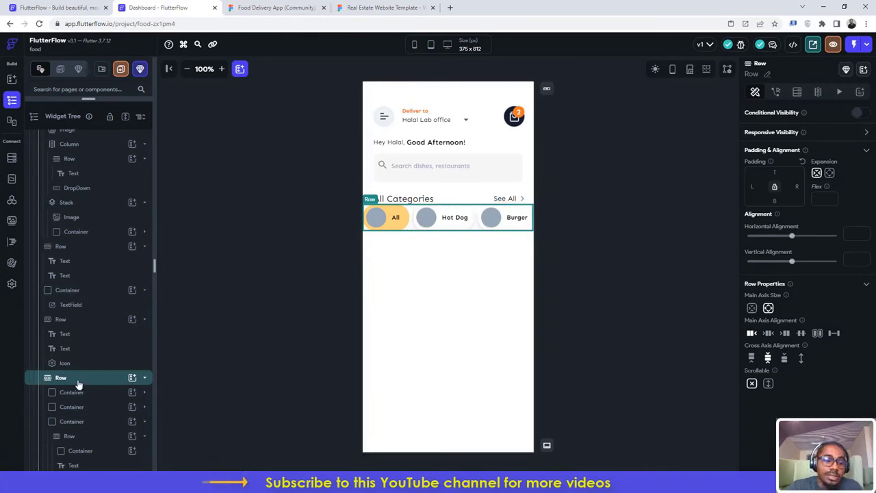
{"action": "scroll", "coordinate": [77, 385], "scroll_direction": "up", "scroll_amount": 1}
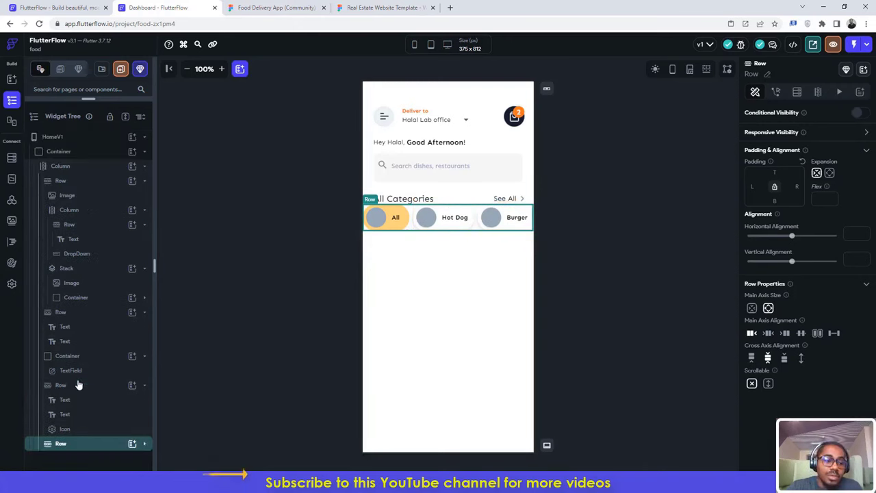
{"action": "right_click", "coordinate": [77, 446]}
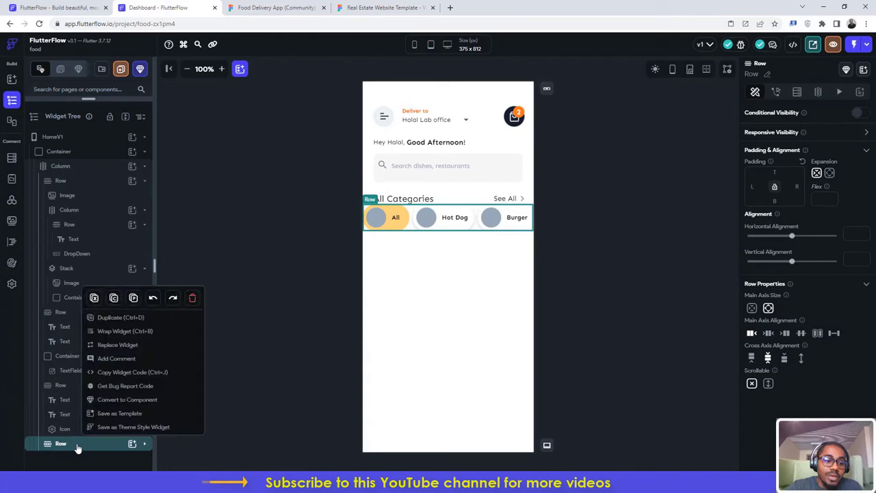
{"action": "left_click", "coordinate": [115, 331]}
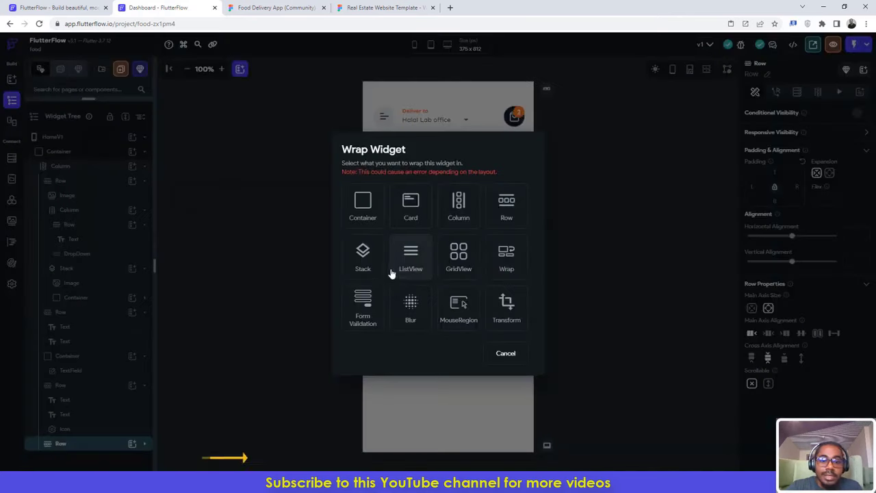
{"action": "left_click", "coordinate": [411, 257]}
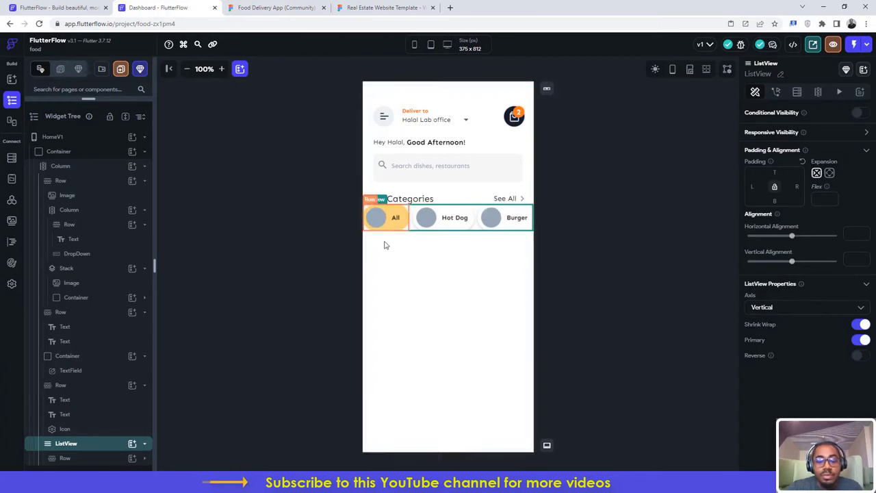
{"action": "left_click", "coordinate": [418, 261]}
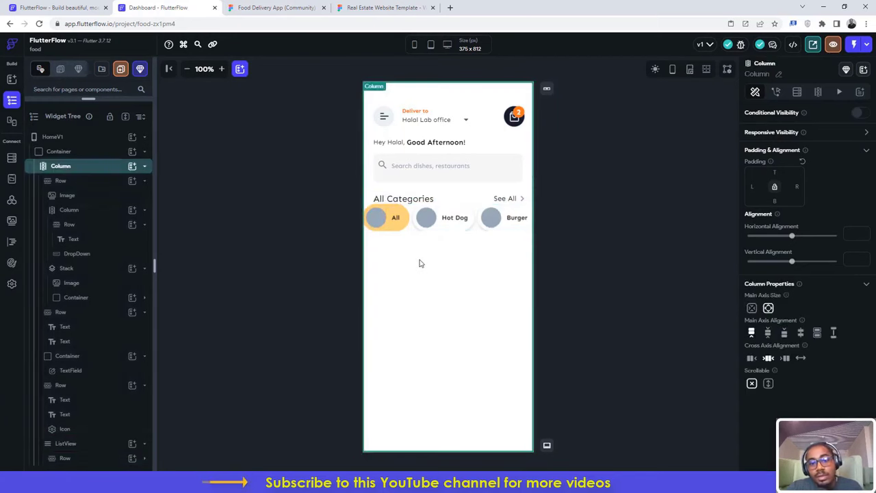
Step: Compare the FlutterFlow category chip Row with the All chip in the Figma Home V.1 design
{"action": "left_click", "coordinate": [478, 230]}
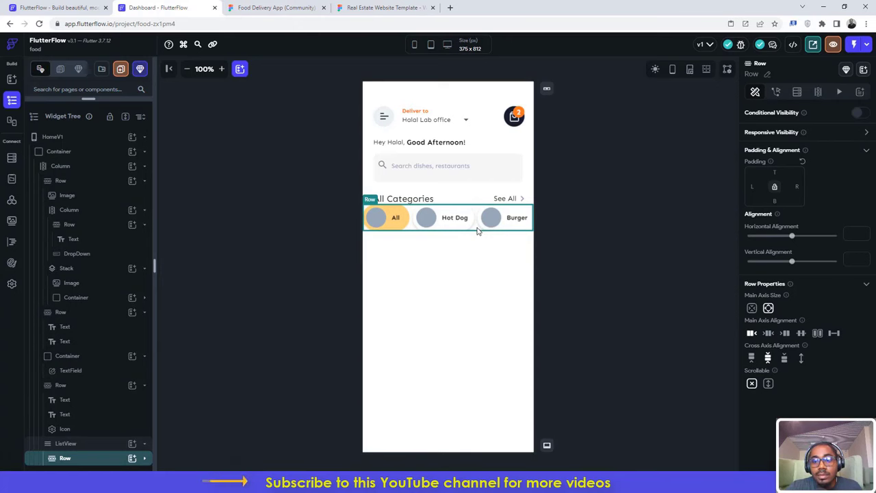
{"action": "left_click", "coordinate": [270, 7]}
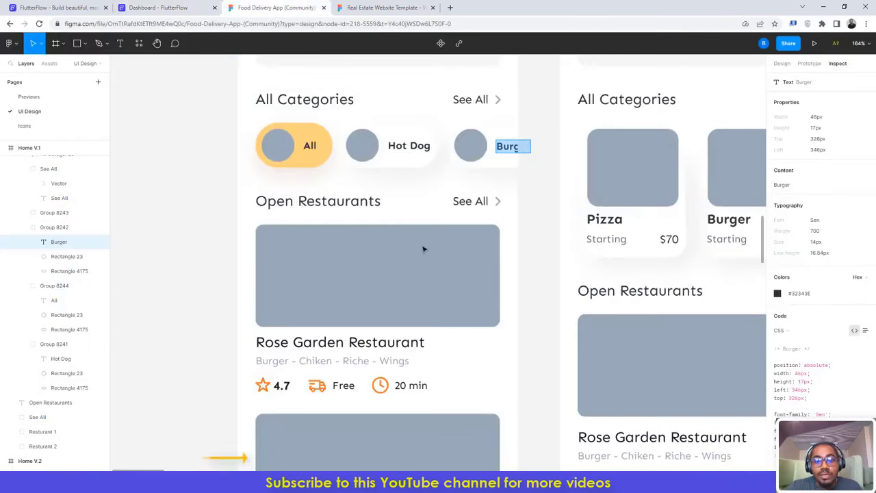
{"action": "left_click", "coordinate": [286, 132]}
{"action": "key", "text": "ctrl+shift+Tab"}
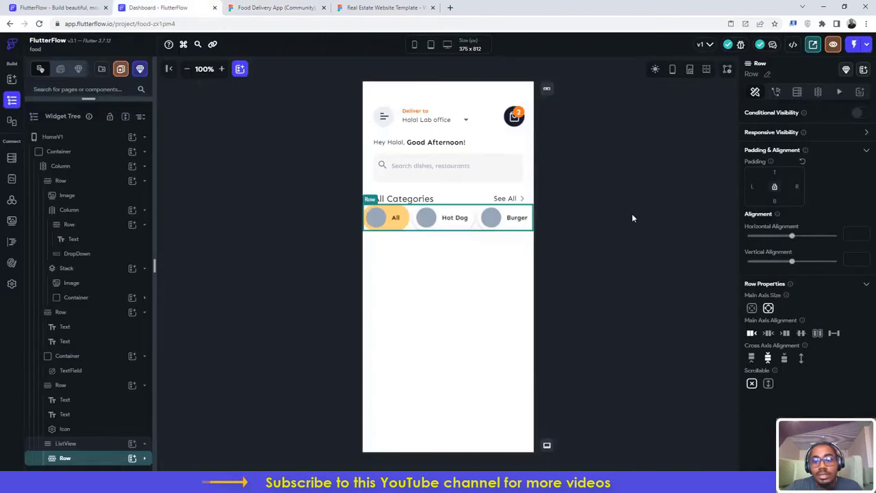
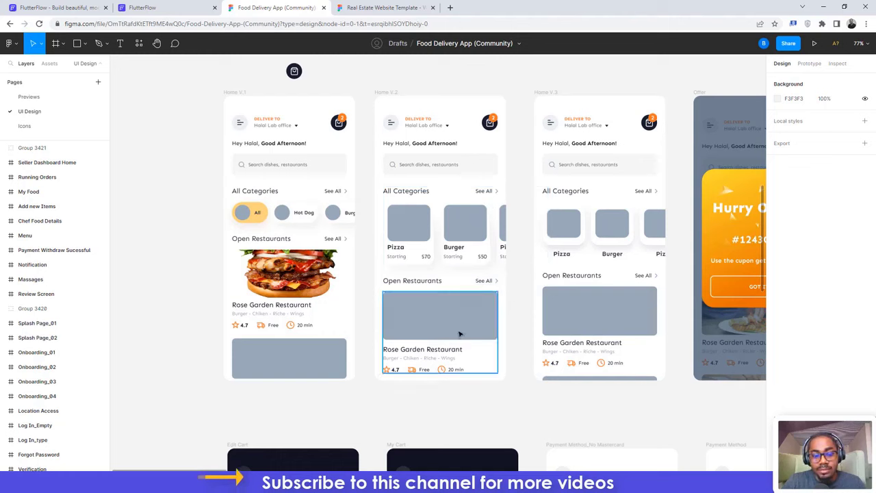
Step: Switch to FlutterFlow, answer the recommendation survey with 10, and open the HomeV1 page
{"action": "left_click", "coordinate": [171, 7]}
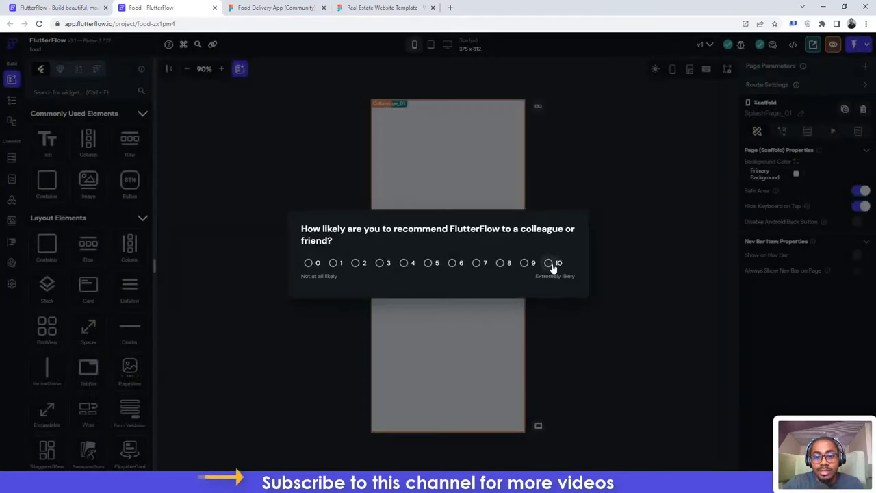
{"action": "left_click", "coordinate": [549, 264]}
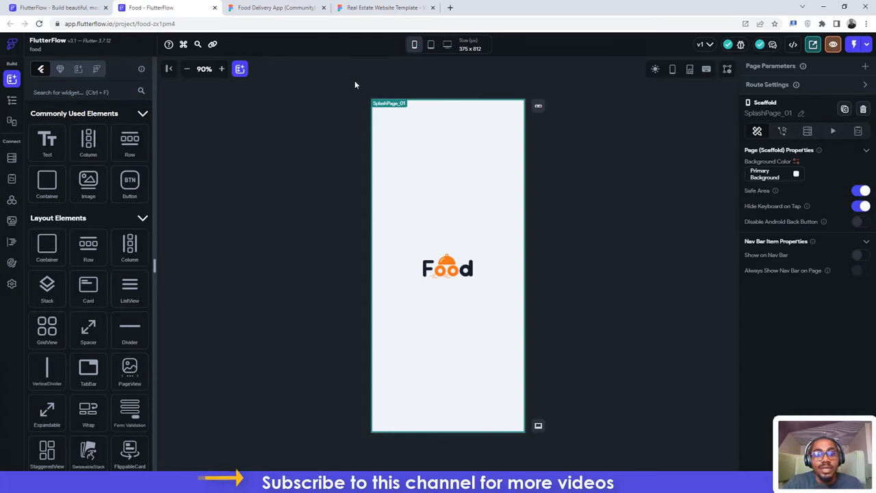
{"action": "left_click", "coordinate": [11, 102]}
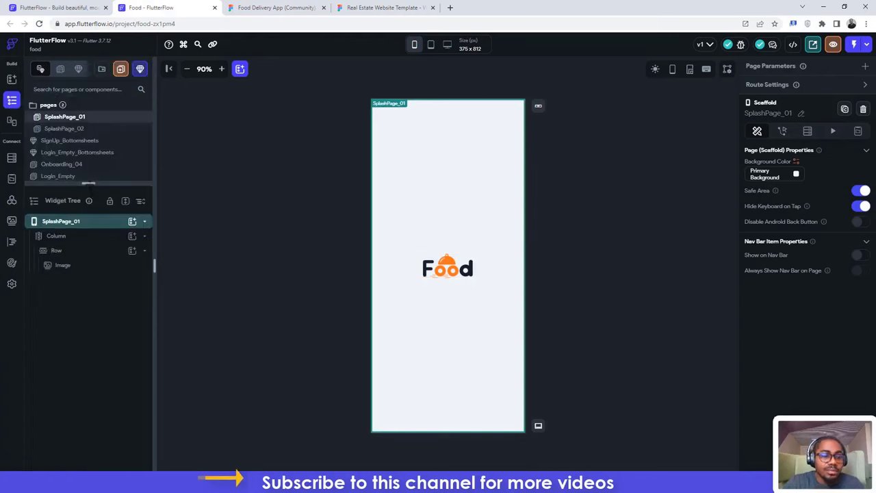
{"action": "left_click_drag", "start_coordinate": [88, 183], "coordinate": [43, 349]}
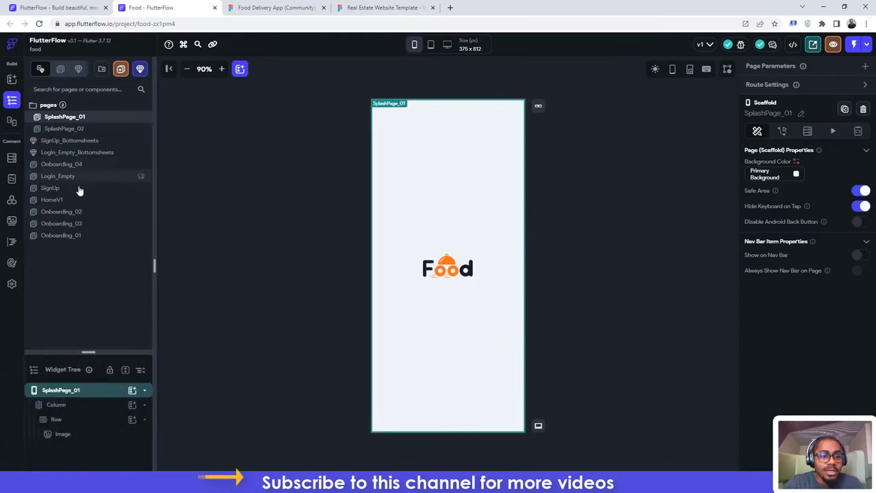
{"action": "left_click", "coordinate": [52, 200]}
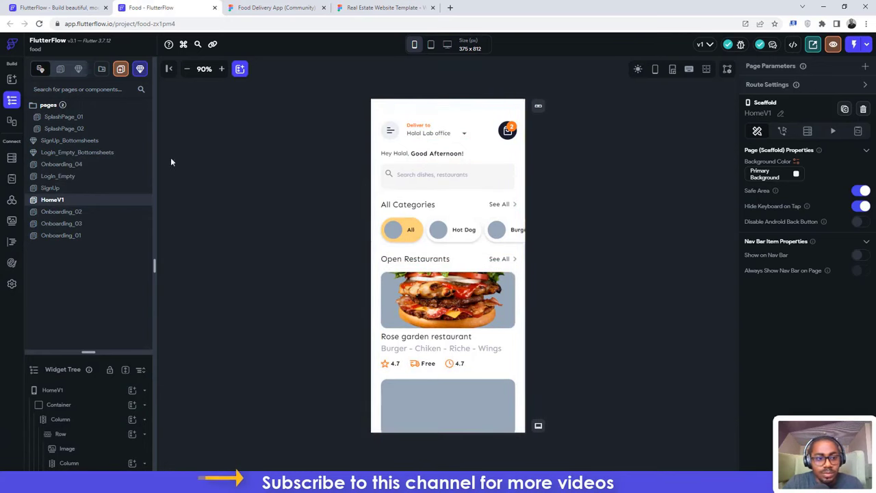
Step: Duplicate the HomeV1 page and rename the copy HomeV2, after the Home V.2 frame in Figma
{"action": "right_click", "coordinate": [73, 205]}
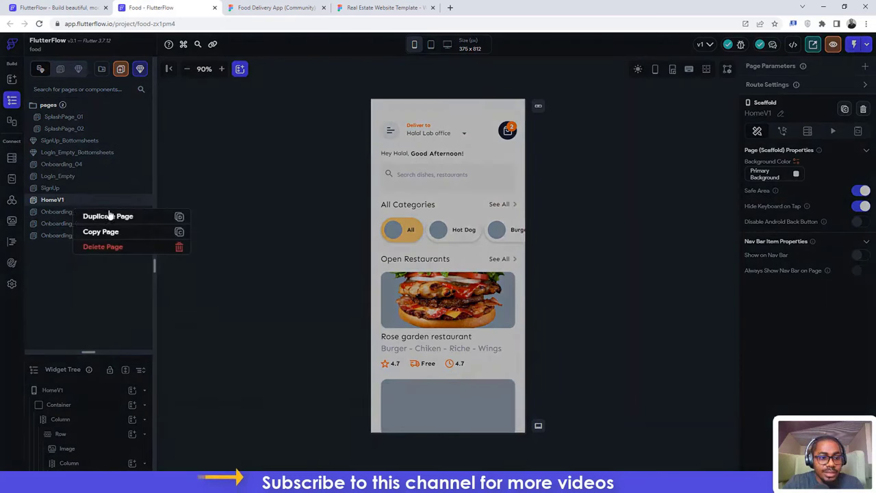
{"action": "left_click", "coordinate": [107, 217]}
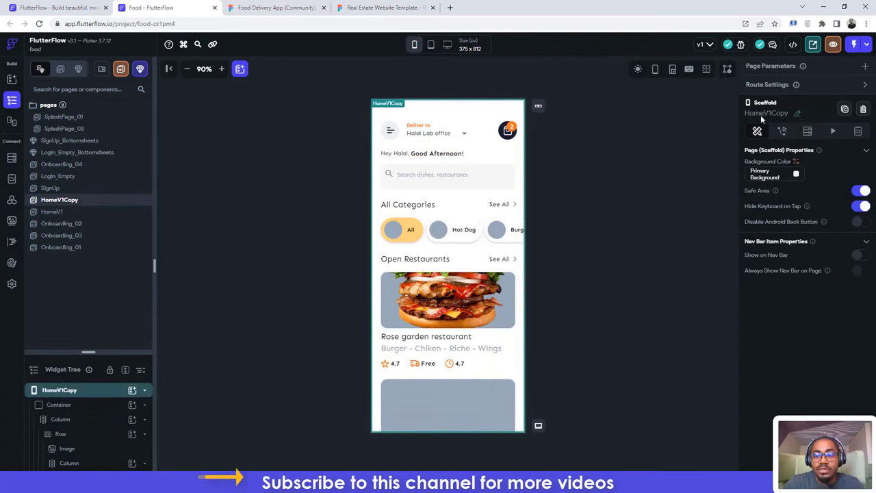
{"action": "left_click", "coordinate": [301, 7]}
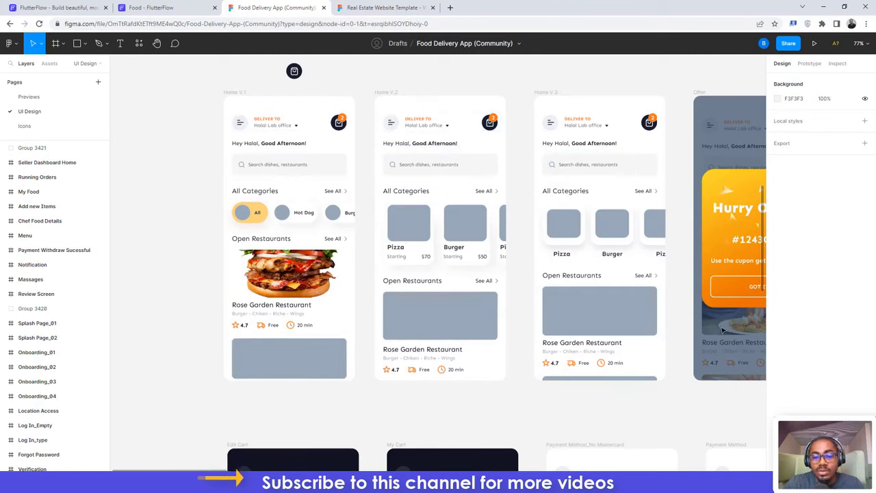
{"action": "left_click", "coordinate": [174, 8]}
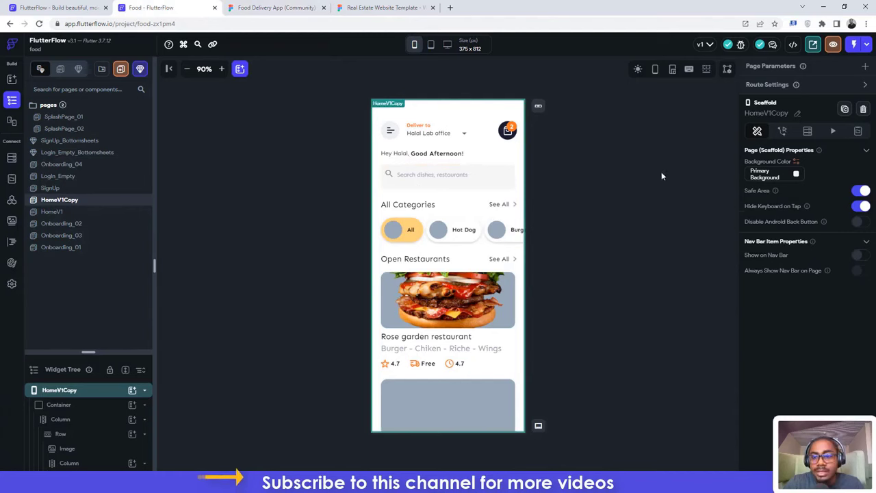
{"action": "left_click", "coordinate": [231, 7]}
{"action": "left_click", "coordinate": [387, 92]}
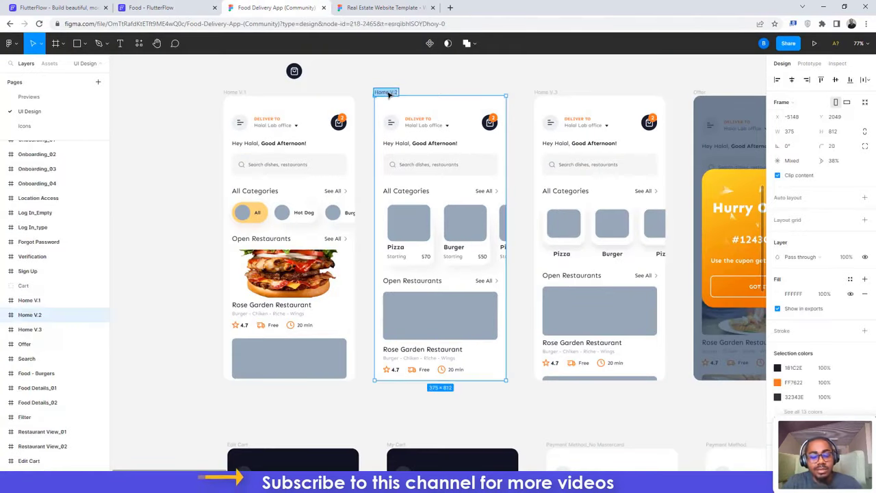
{"action": "left_click", "coordinate": [182, 8]}
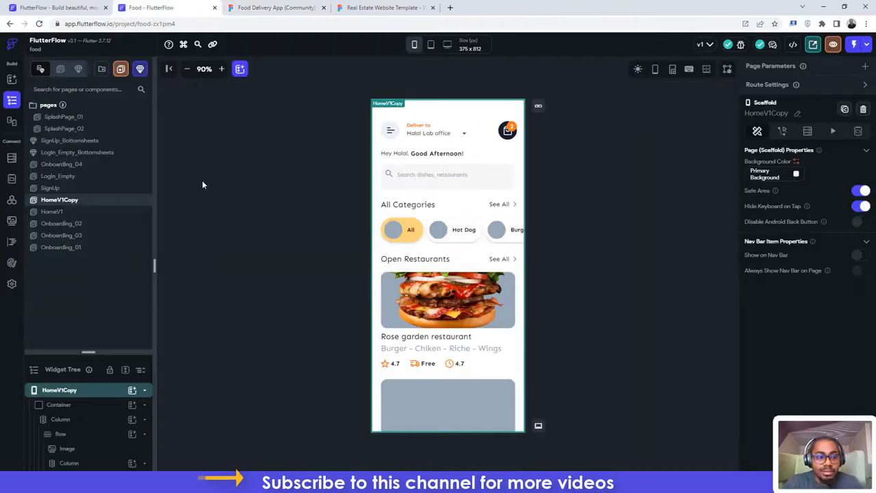
{"action": "left_click", "coordinate": [798, 113]}
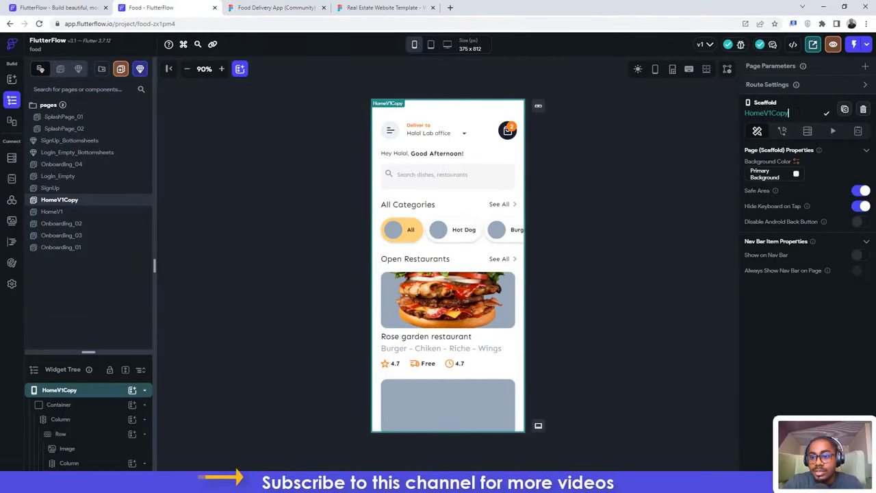
{"action": "key", "text": "ctrl+a"}
{"action": "type", "text": "HomeV2"}
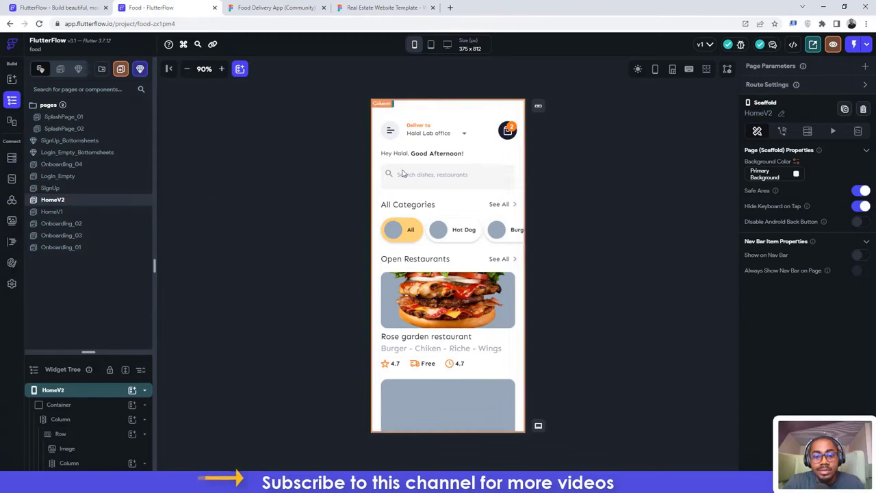
Step: Try deleting the Container that holds the category chips on the HomeV2 page, and undo the deletion
{"action": "left_click", "coordinate": [288, 8]}
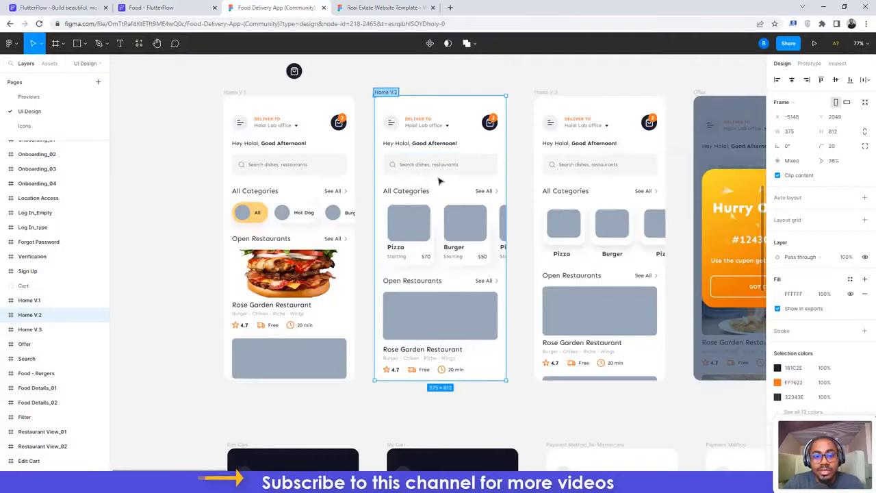
{"action": "left_click", "coordinate": [164, 8]}
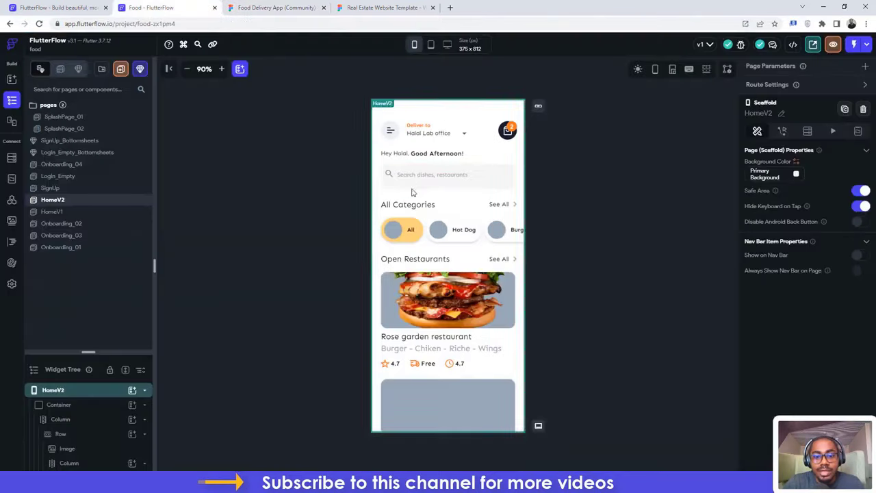
{"action": "left_click", "coordinate": [375, 239]}
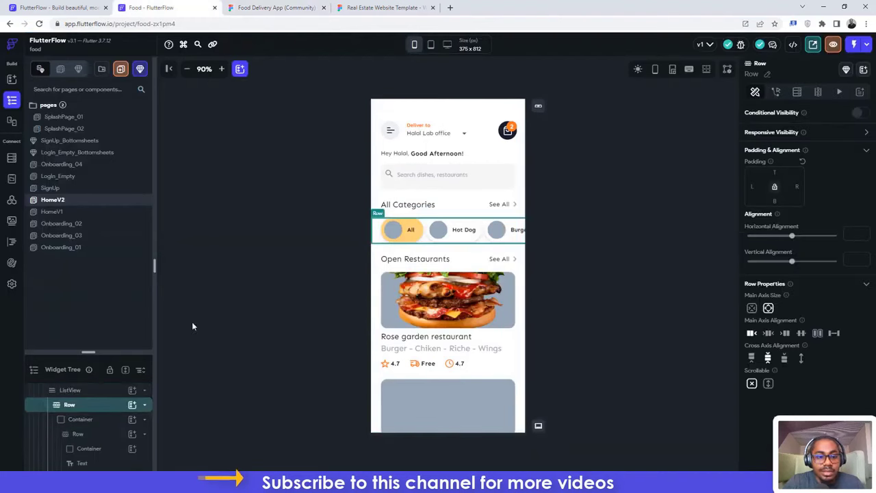
{"action": "left_click_drag", "start_coordinate": [88, 352], "coordinate": [92, 172]}
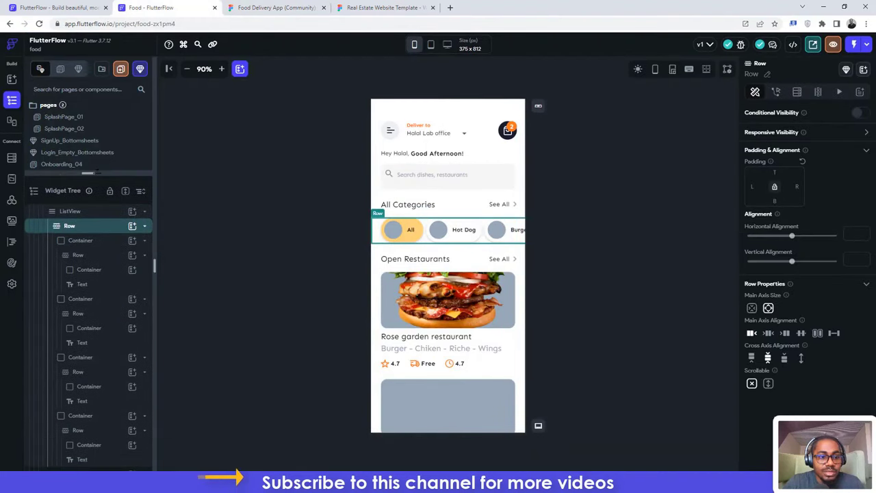
{"action": "scroll", "coordinate": [88, 254], "scroll_direction": "up", "scroll_amount": 1}
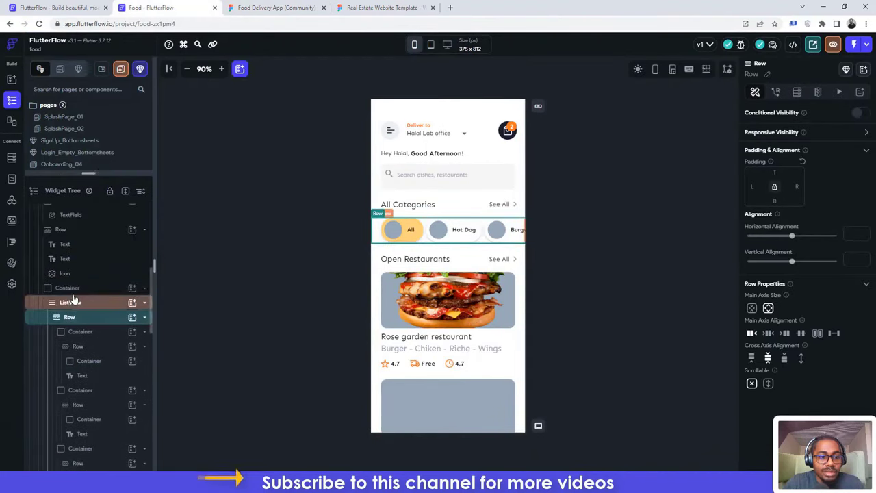
{"action": "left_click", "coordinate": [69, 290]}
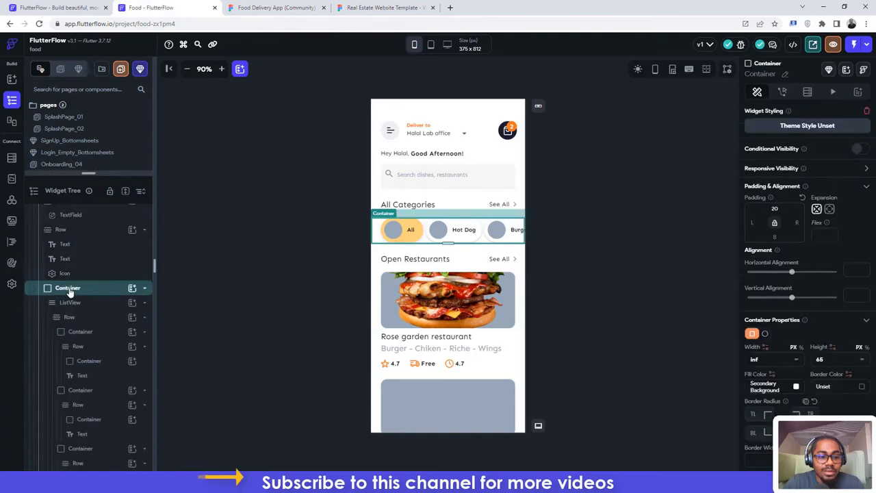
{"action": "left_click", "coordinate": [69, 290]}
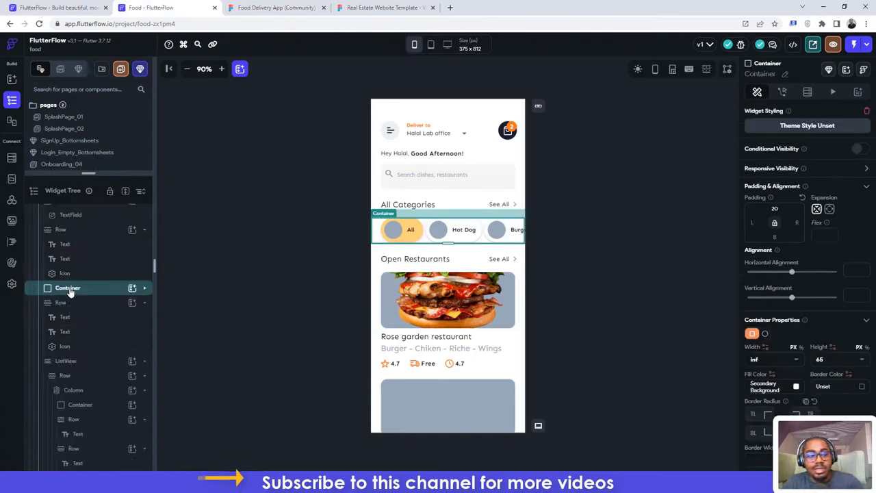
{"action": "key", "text": "Delete"}
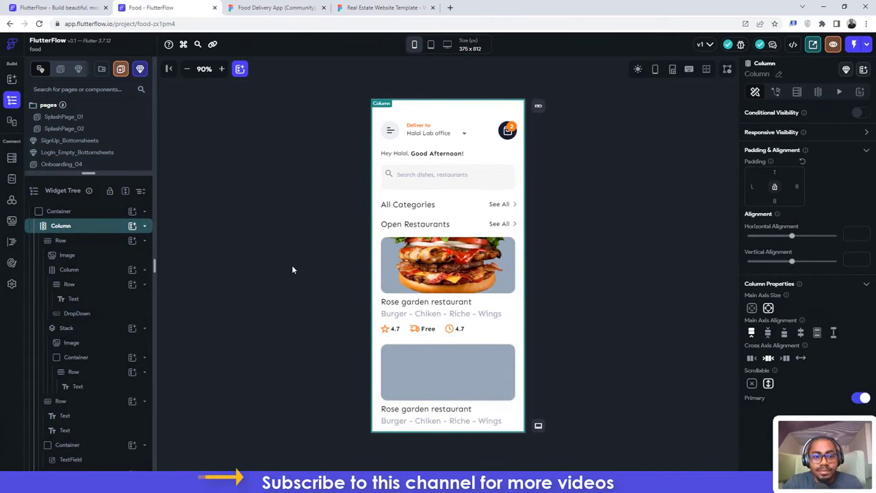
{"action": "key", "text": "ctrl+z"}
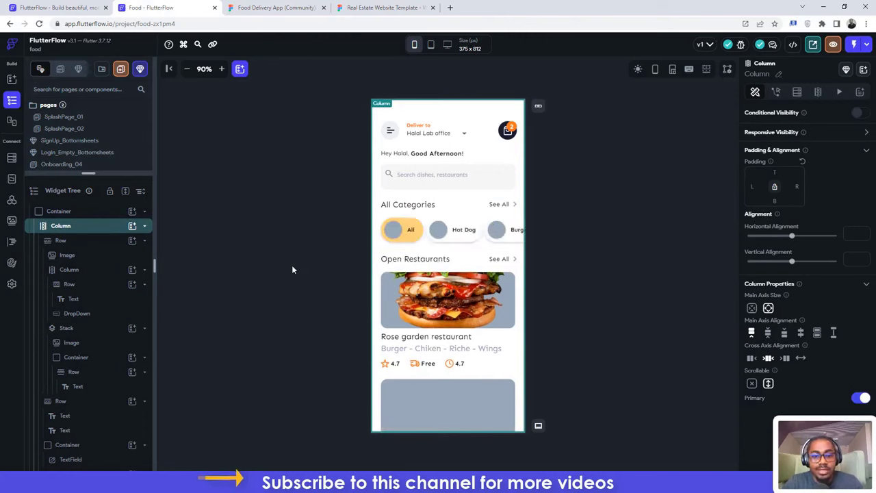
Step: Examine the All Categories cards of the Home V.2 frame in Figma and return to FlutterFlow
{"action": "left_click", "coordinate": [269, 7]}
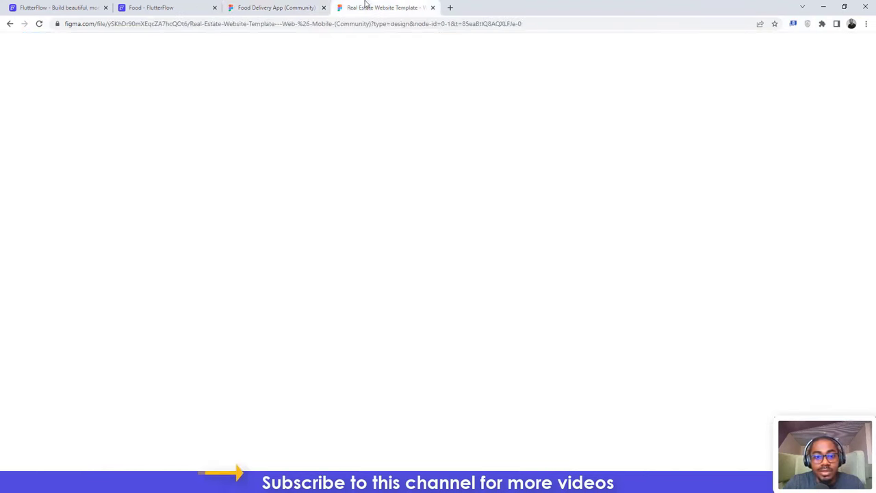
{"action": "left_click", "coordinate": [366, 8]}
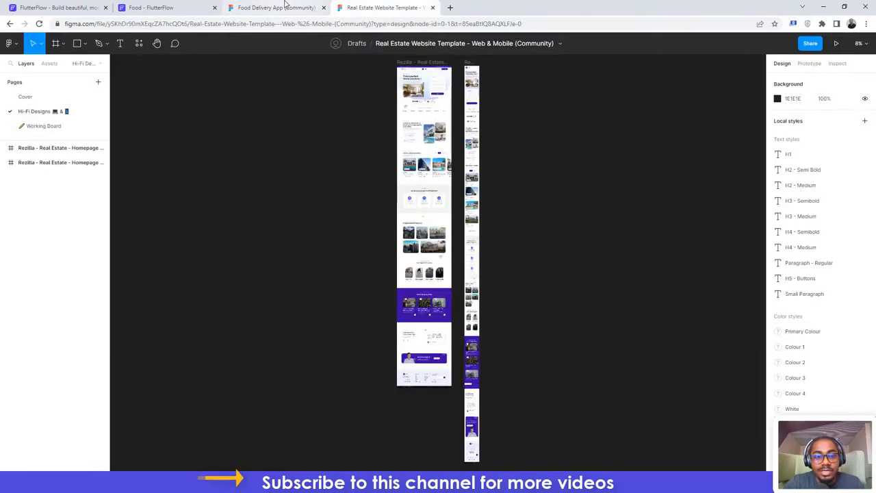
{"action": "left_click", "coordinate": [286, 8]}
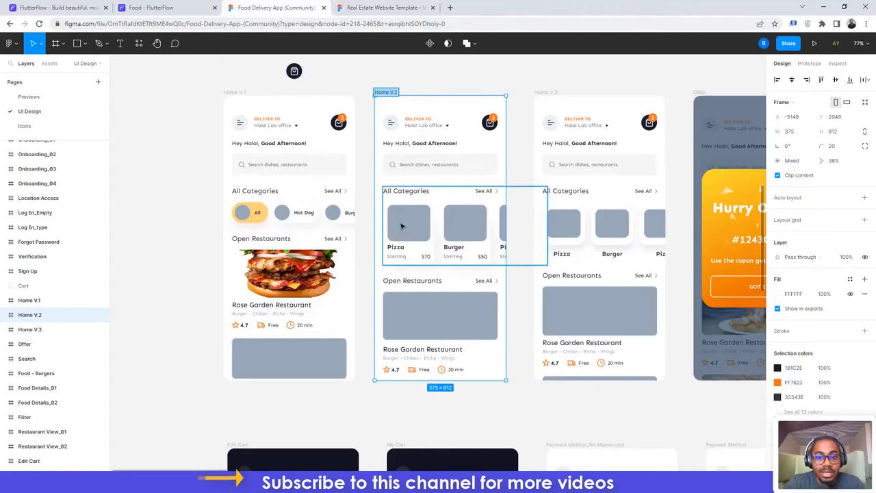
{"action": "left_click", "coordinate": [151, 8]}
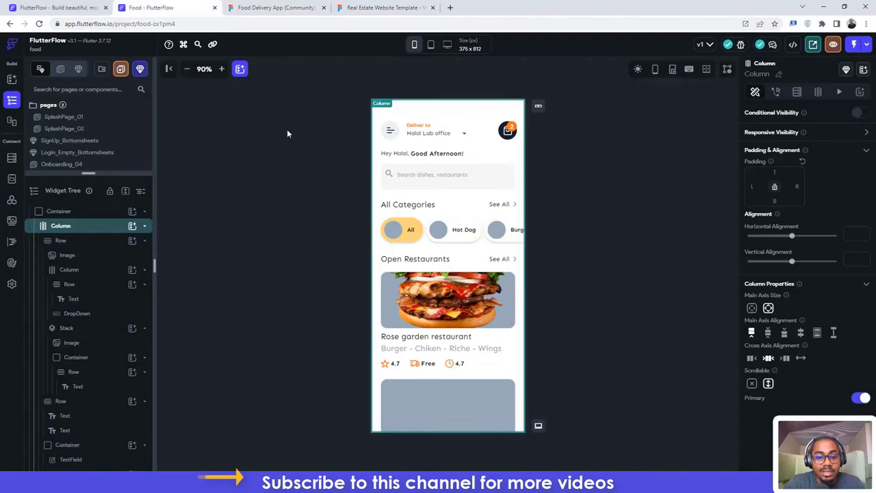
Step: Delete the All chip's Container and the first Burger chip's Container from the category Row on HomeV2
{"action": "left_click", "coordinate": [386, 228]}
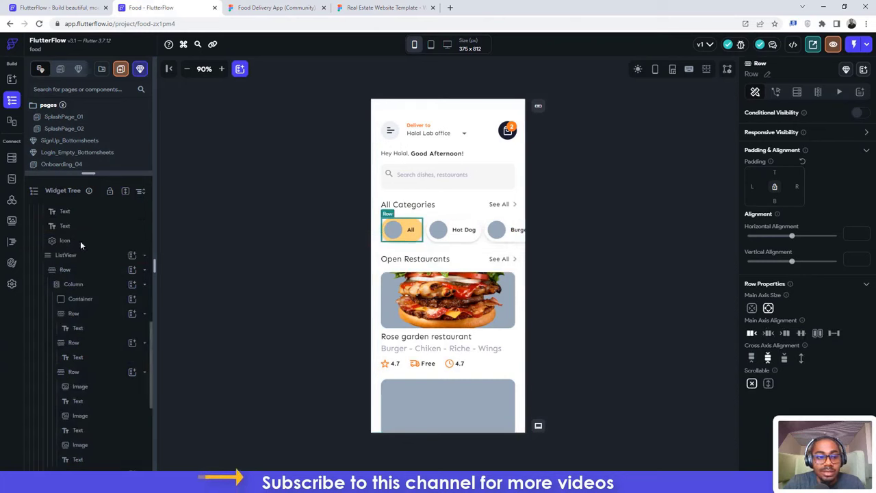
{"action": "scroll", "coordinate": [82, 291], "scroll_direction": "up", "scroll_amount": 3}
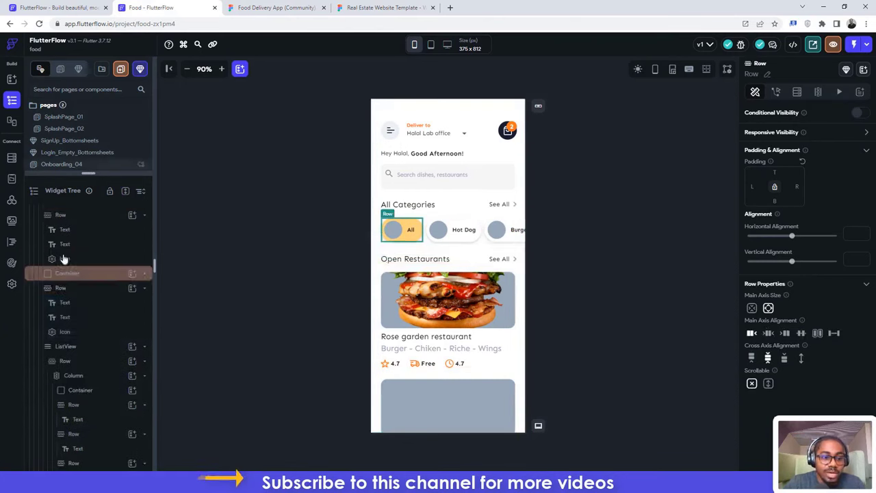
{"action": "left_click_drag", "start_coordinate": [87, 280], "coordinate": [88, 276]}
{"action": "left_click", "coordinate": [87, 275]}
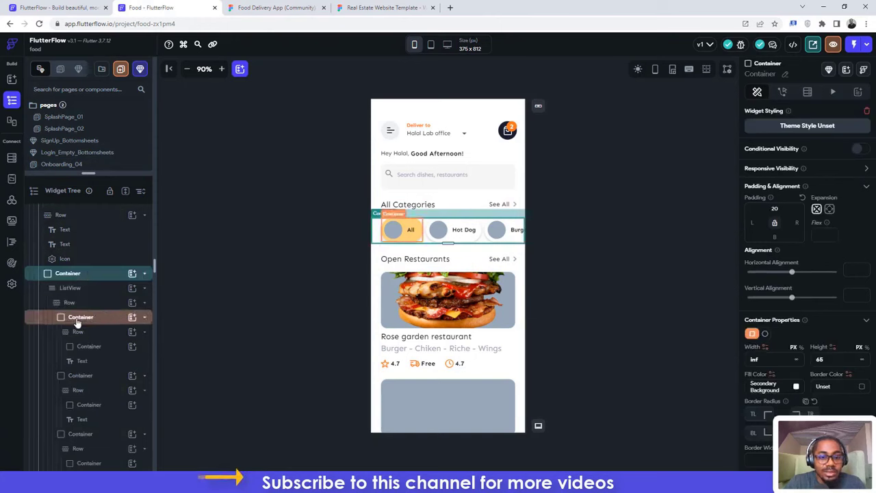
{"action": "left_click_drag", "start_coordinate": [78, 322], "coordinate": [78, 322]}
{"action": "left_click", "coordinate": [78, 319]}
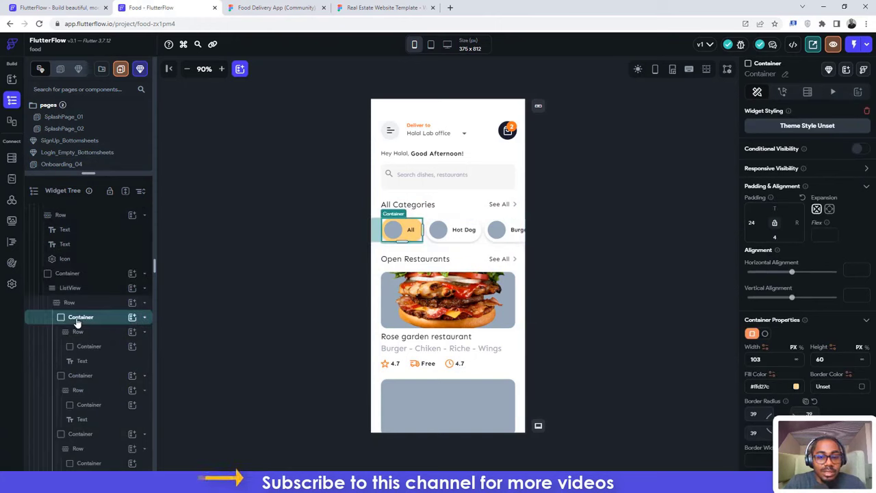
{"action": "key", "text": "ctrl+d"}
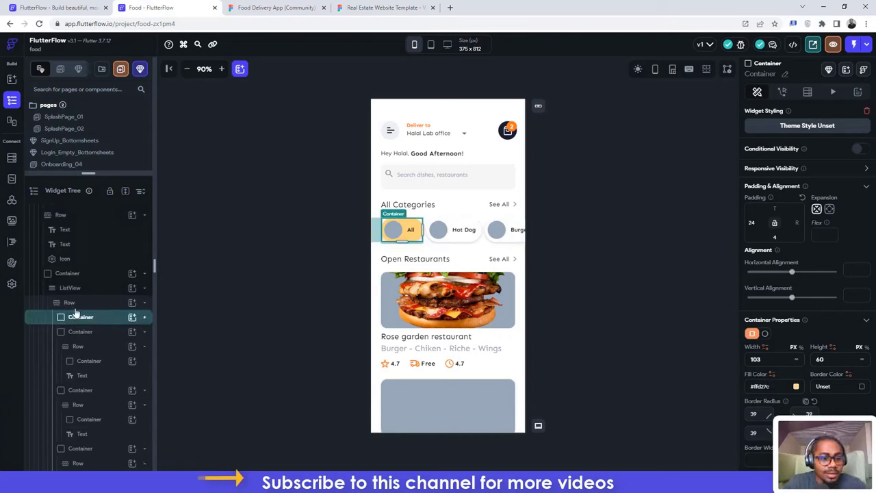
{"action": "left_click", "coordinate": [72, 304]}
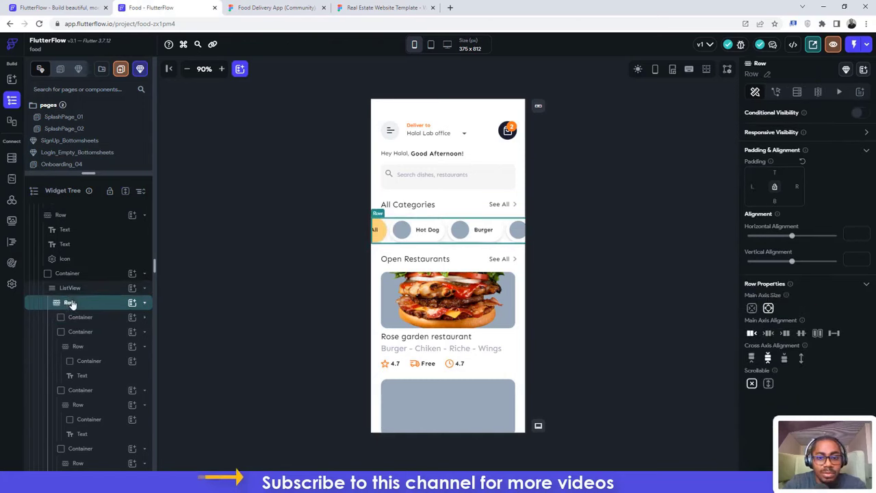
{"action": "left_click", "coordinate": [80, 318]}
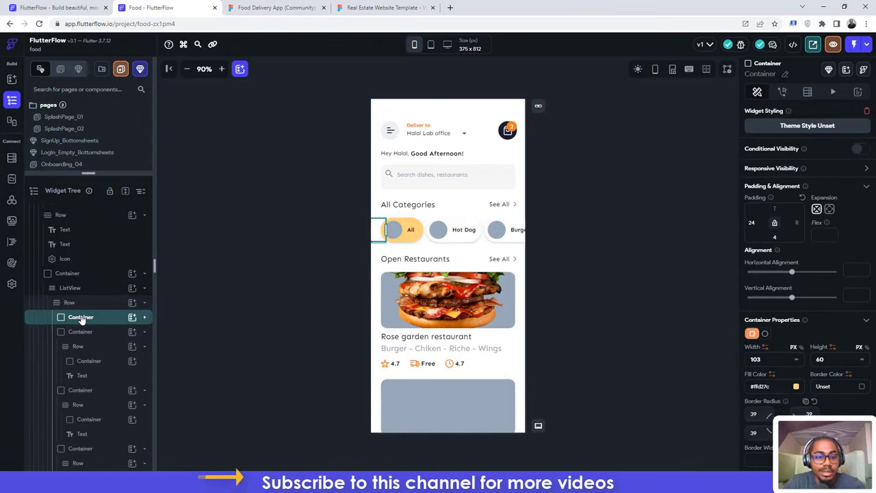
{"action": "key", "text": "Delete"}
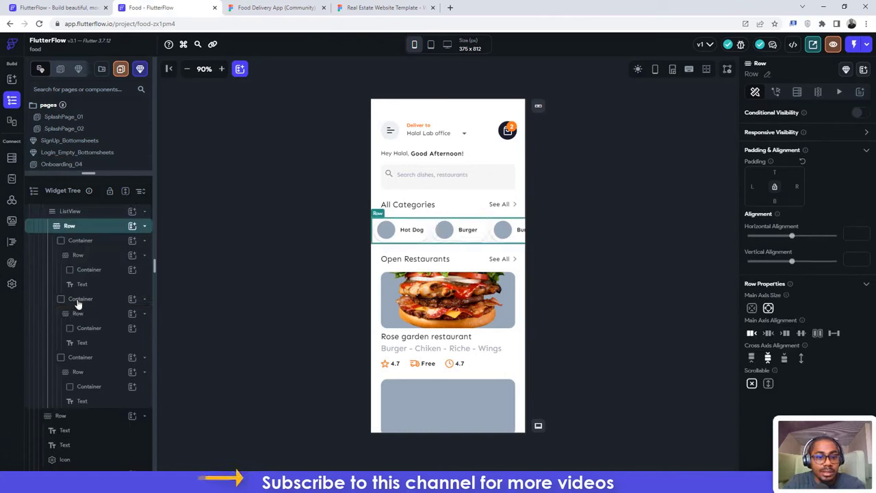
{"action": "left_click", "coordinate": [78, 302]}
{"action": "key", "text": "Delete"}
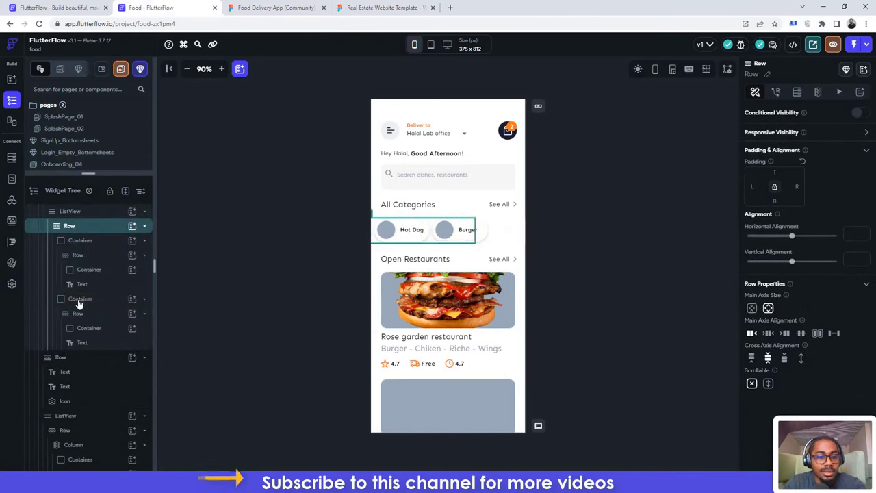
Step: Delete the remaining Burger and Hot Dog chip Containers from the category Row on HomeV2
{"action": "left_click", "coordinate": [78, 301]}
{"action": "key", "text": "Delete"}
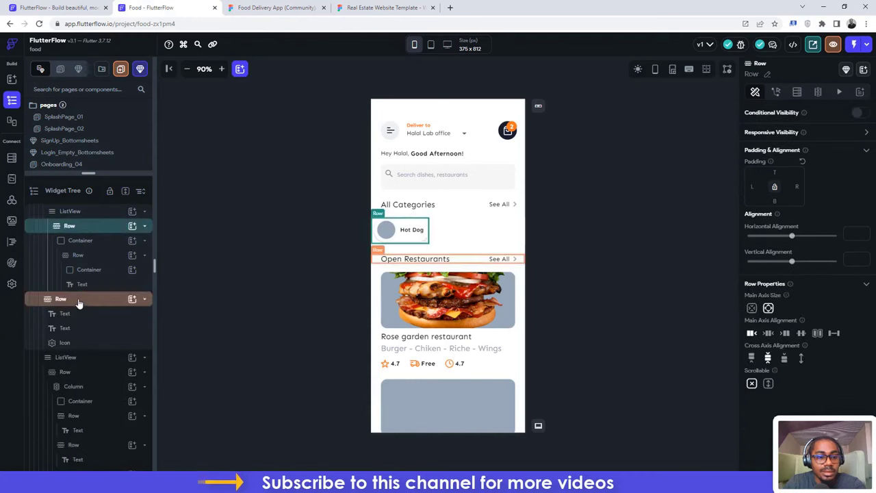
{"action": "left_click", "coordinate": [80, 241]}
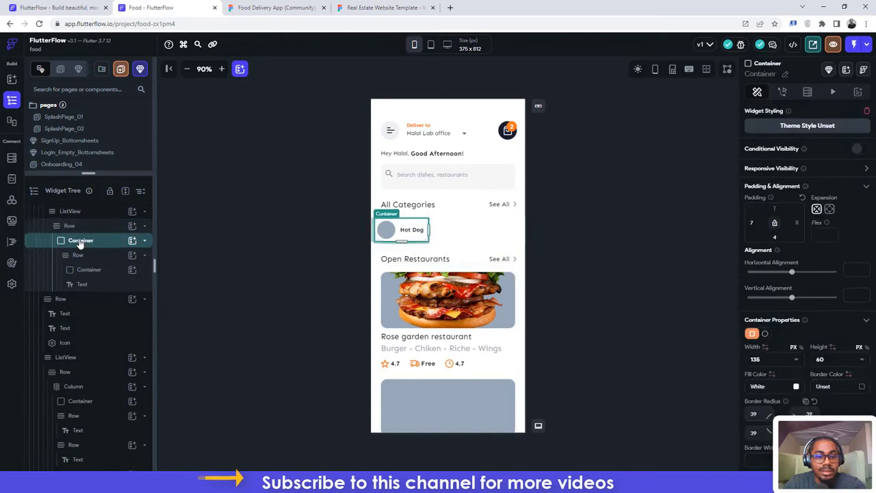
{"action": "key", "text": "Delete"}
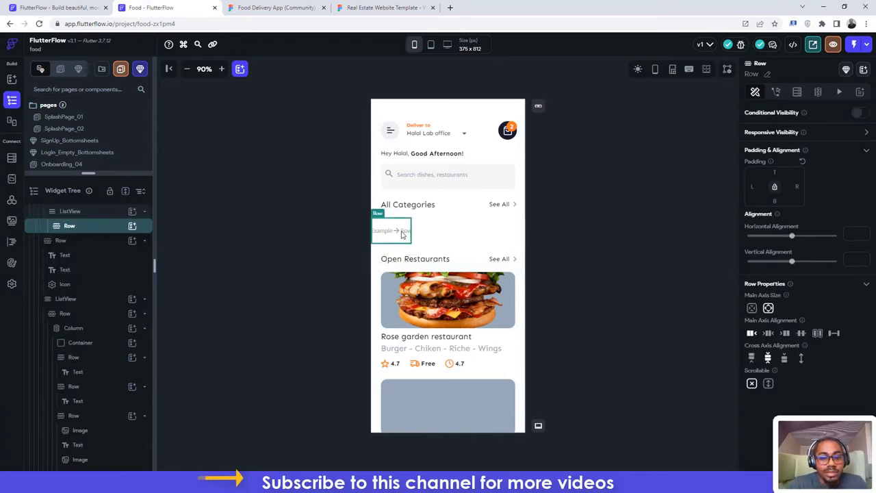
Step: In Figma, export Rectangle 1223, the Pizza card's background in the Home V.2 frame, as a PNG and check the exported image
{"action": "left_click", "coordinate": [273, 7]}
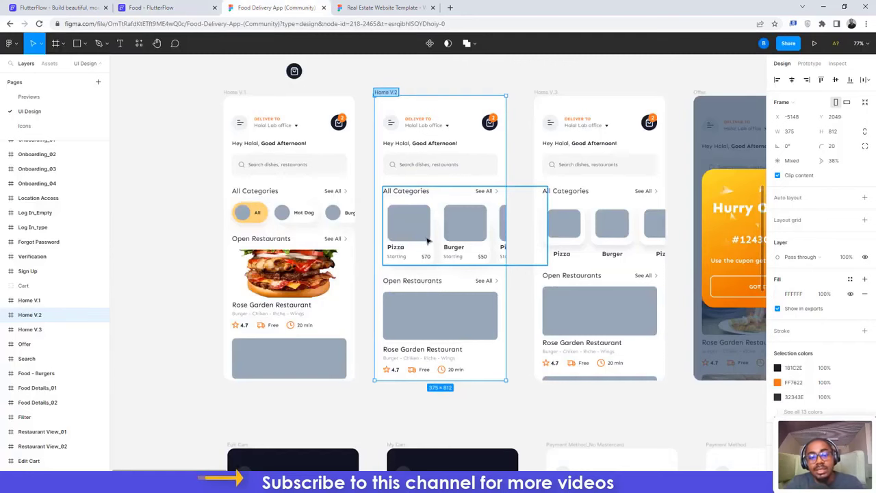
{"action": "scroll", "coordinate": [426, 240], "scroll_direction": "up", "scroll_amount": 5, "text": "ctrl"}
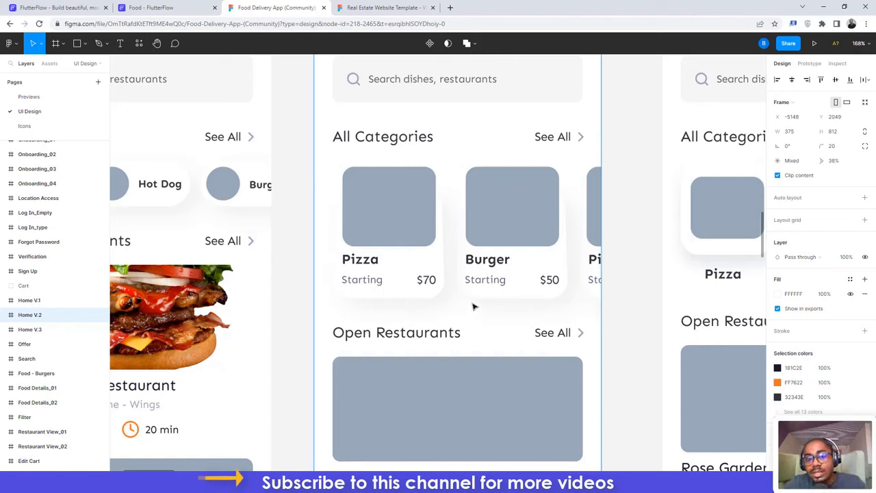
{"action": "double_click", "coordinate": [438, 256]}
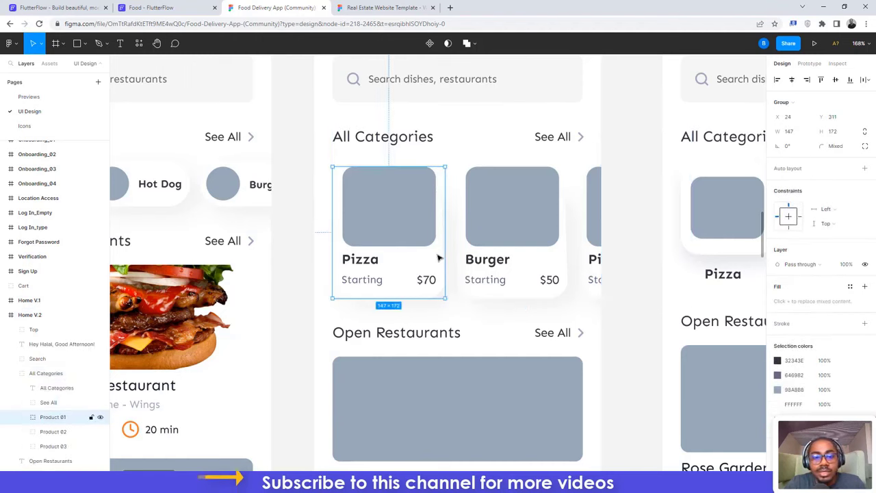
{"action": "double_click", "coordinate": [438, 256]}
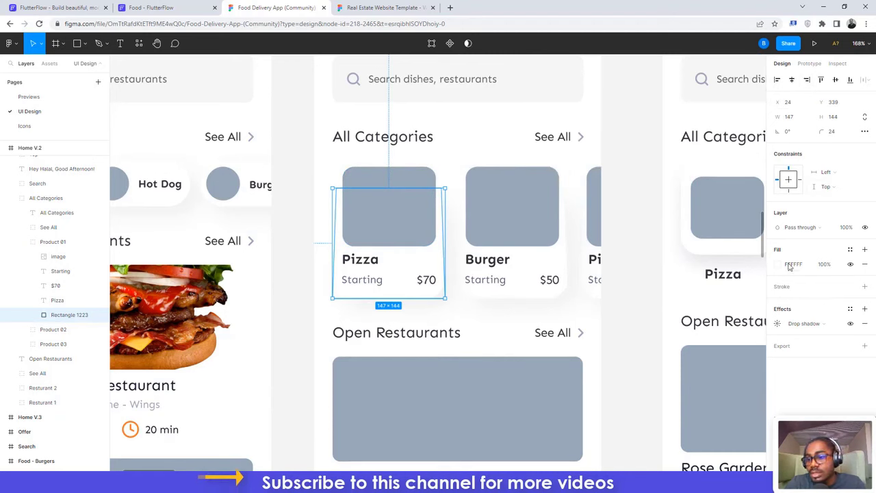
{"action": "left_click", "coordinate": [864, 347]}
{"action": "left_click", "coordinate": [822, 379]}
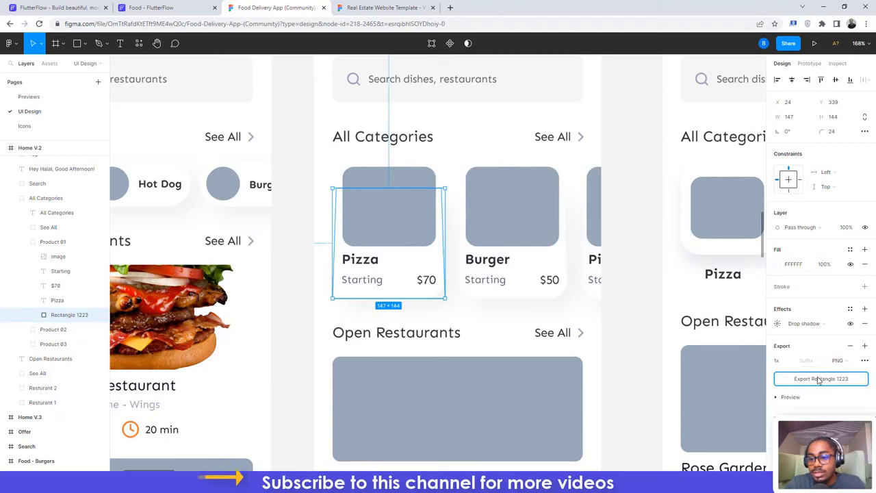
{"action": "left_click", "coordinate": [48, 462]}
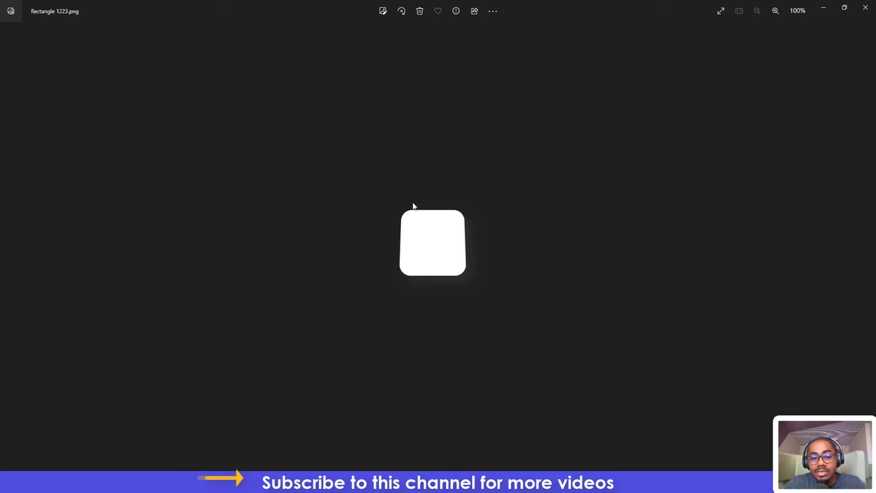
{"action": "left_click", "coordinate": [825, 10]}
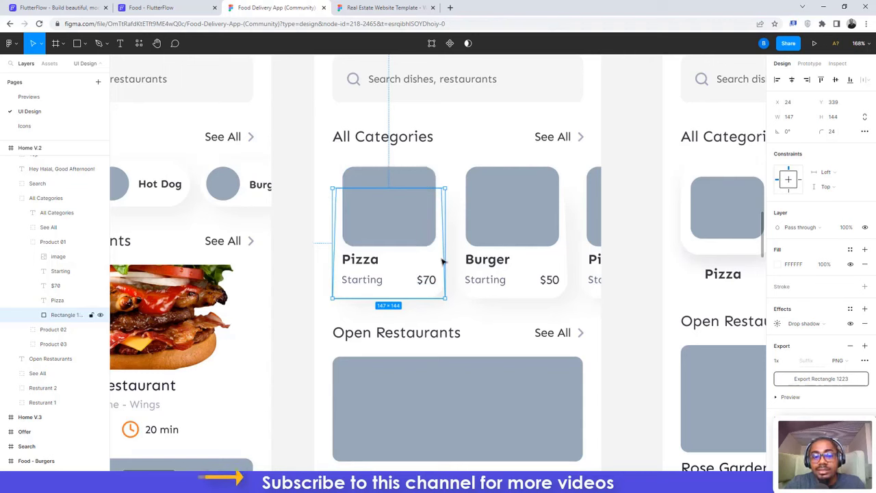
Step: Switch to FlutterFlow and add an Image widget to the empty category Row under All Categories
{"action": "left_click", "coordinate": [164, 7]}
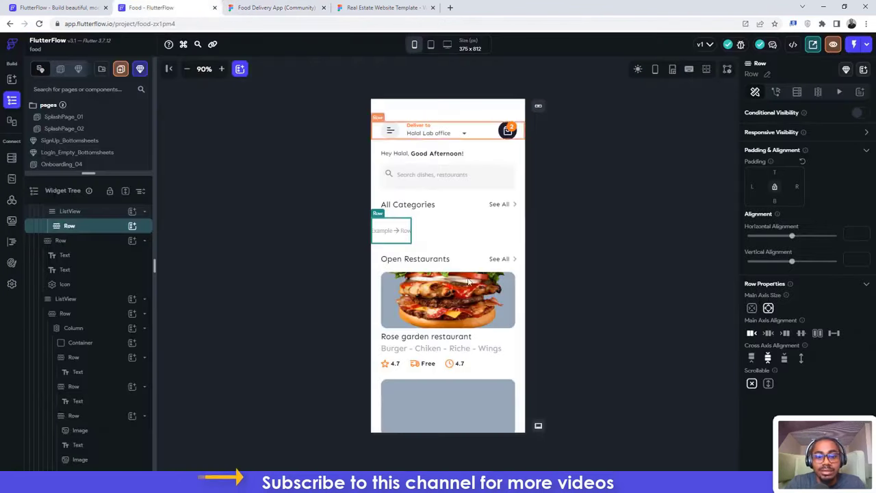
{"action": "left_click", "coordinate": [274, 8]}
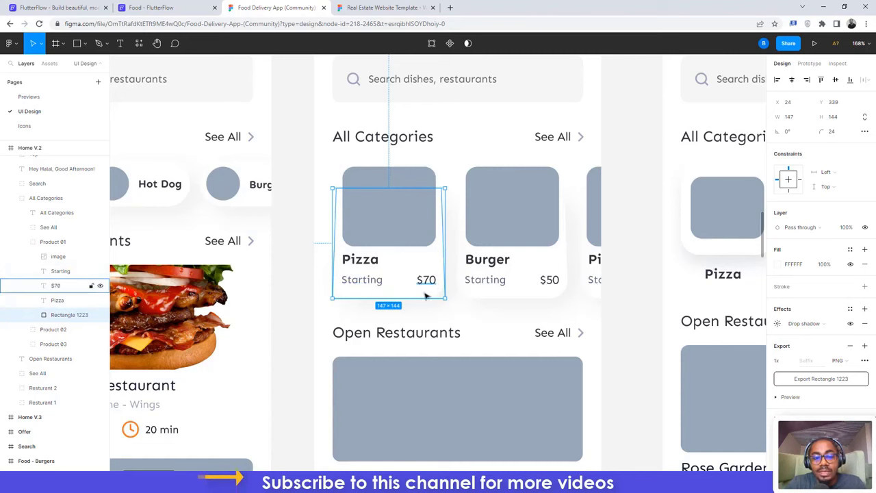
{"action": "left_click", "coordinate": [151, 8]}
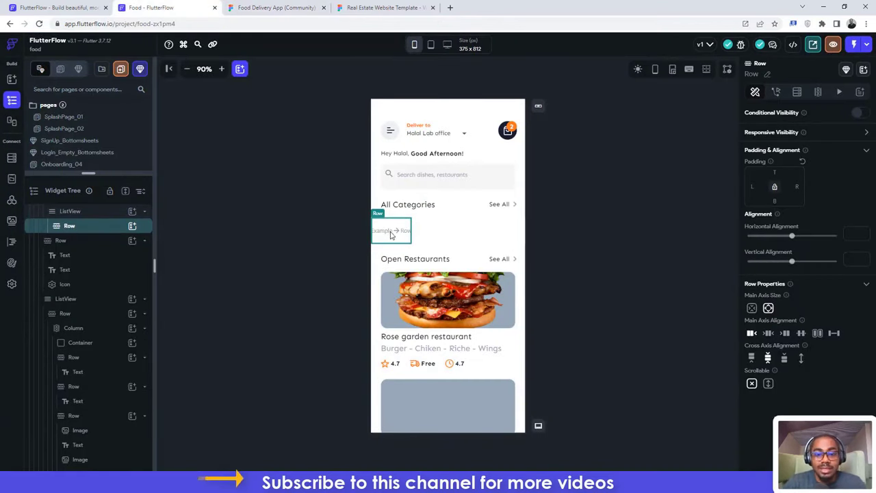
{"action": "left_click", "coordinate": [132, 227]}
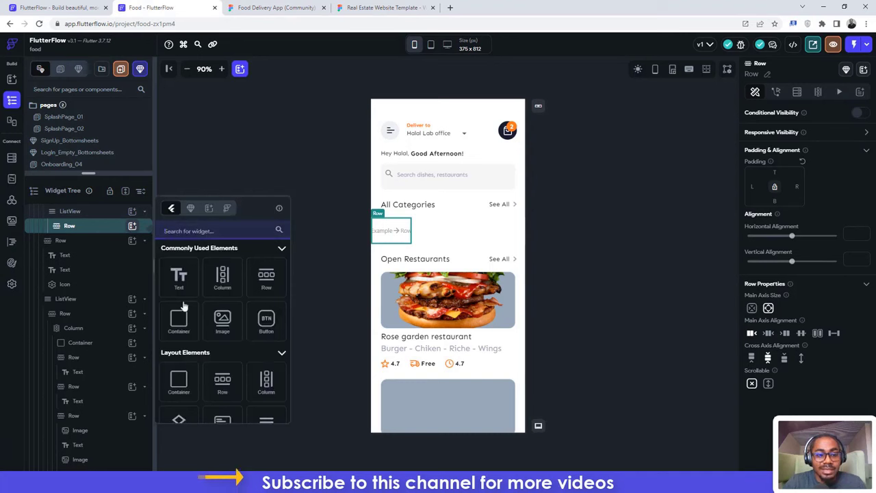
{"action": "scroll", "coordinate": [200, 371], "scroll_direction": "down", "scroll_amount": 1}
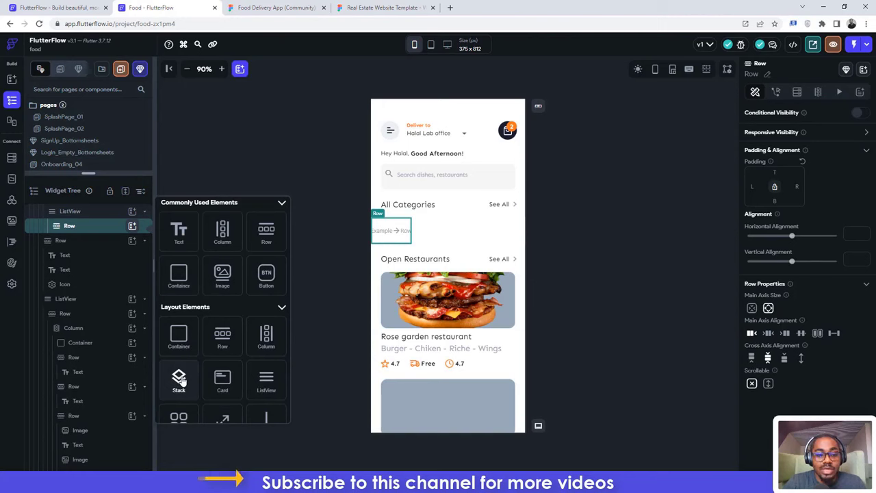
{"action": "left_click", "coordinate": [223, 272]}
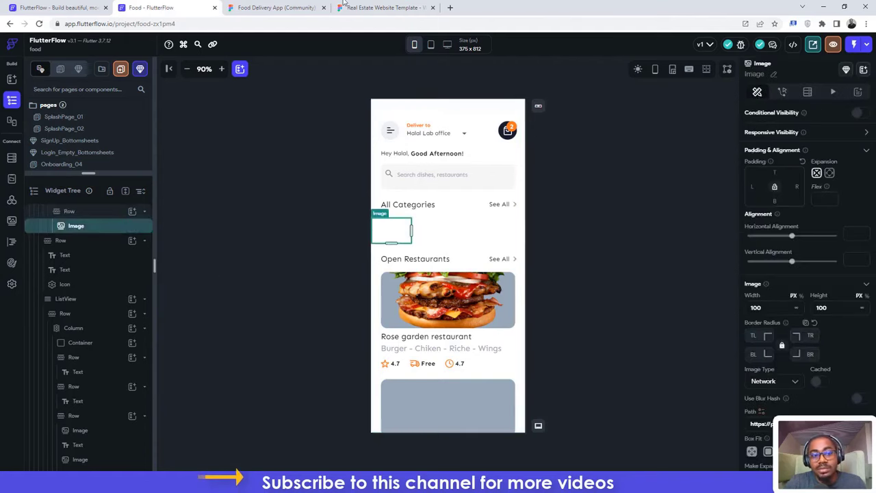
Step: Set the new Image's width to 147 px and height to 144 px, matching the card background in Figma
{"action": "left_click", "coordinate": [239, 5]}
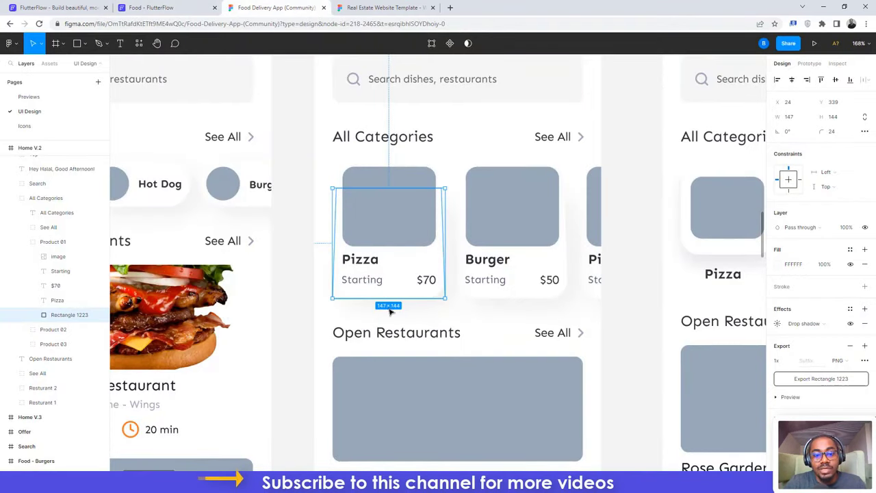
{"action": "left_click", "coordinate": [150, 7]}
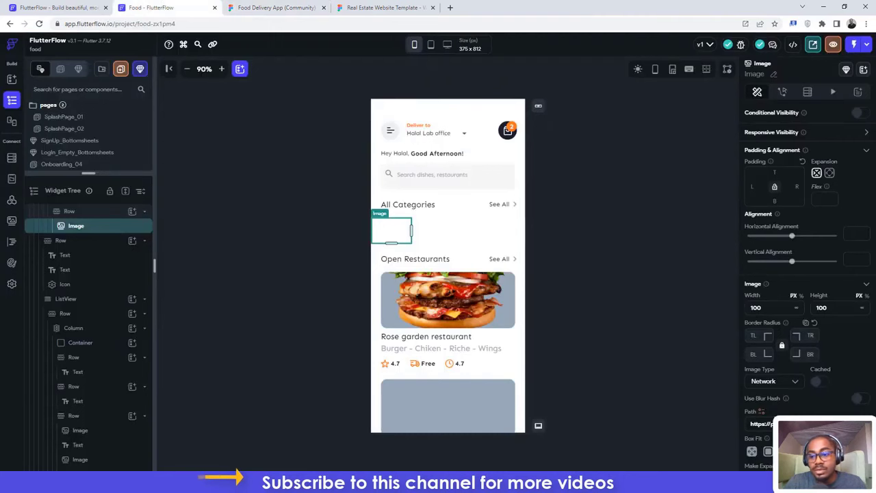
{"action": "double_click", "coordinate": [756, 307]}
{"action": "type", "text": "147"}
{"action": "double_click", "coordinate": [838, 308]}
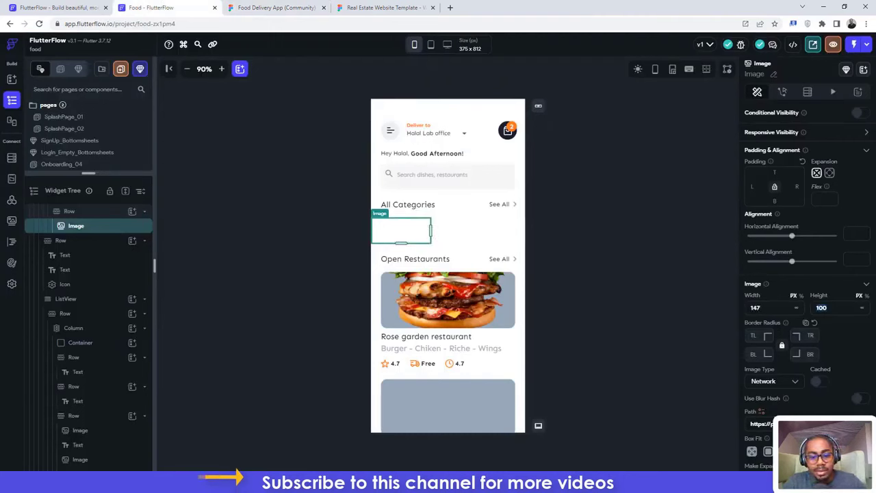
{"action": "type", "text": "144"}
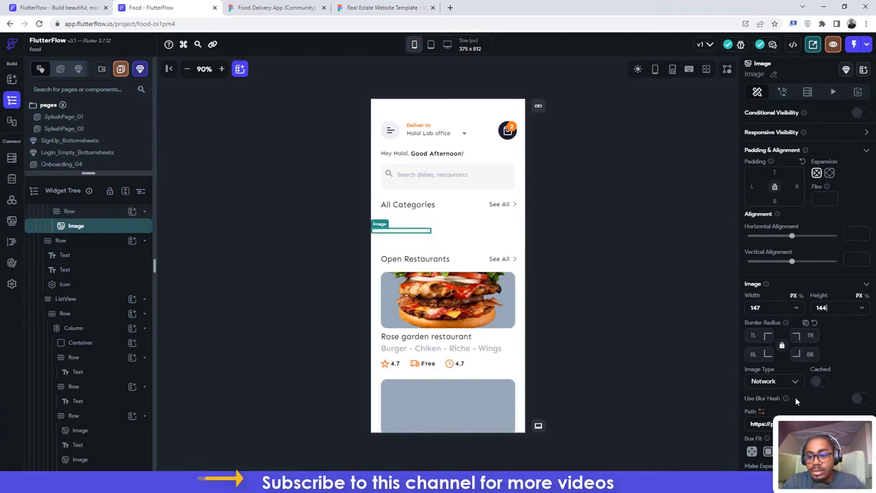
Step: Change the Image's type to Asset and upload Rectangle 1223.png from Downloads as its asset
{"action": "left_click", "coordinate": [773, 382]}
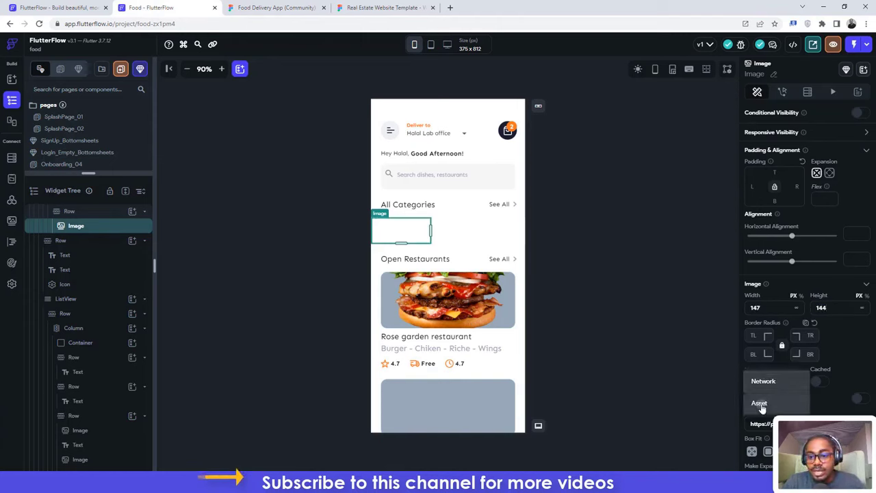
{"action": "left_click", "coordinate": [807, 404]}
{"action": "left_click", "coordinate": [866, 410]}
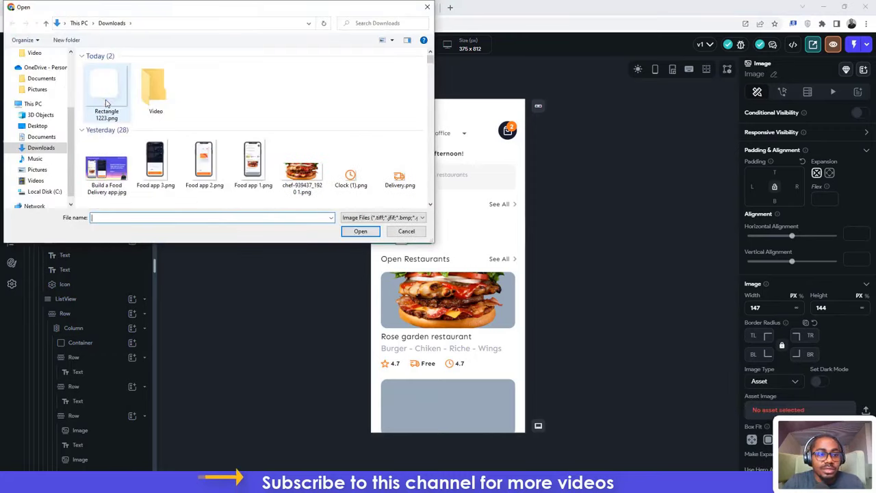
{"action": "left_click", "coordinate": [106, 89]}
{"action": "left_click", "coordinate": [360, 231]}
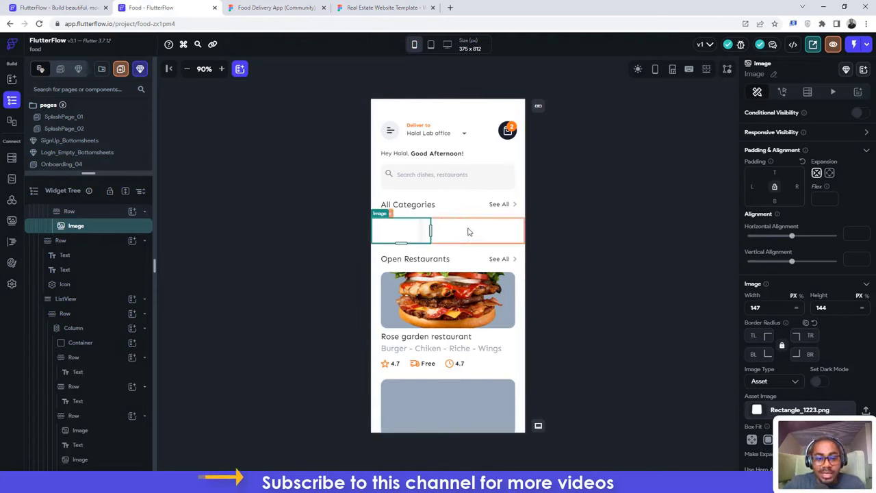
Step: Check the Pizza card's overall size in Figma and set the height of the Container around the category ListView to 175 px
{"action": "scroll", "coordinate": [88, 241], "scroll_direction": "up", "scroll_amount": 1}
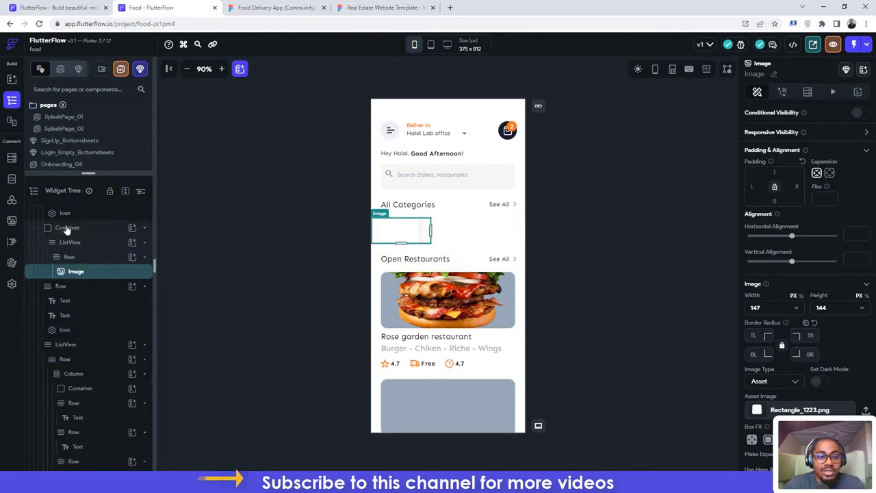
{"action": "left_click", "coordinate": [67, 228]}
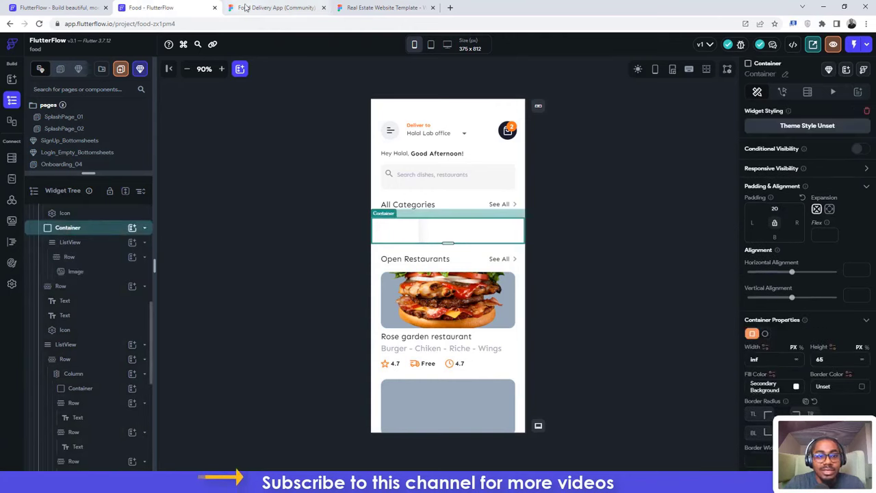
{"action": "left_click", "coordinate": [274, 8]}
{"action": "left_click", "coordinate": [382, 173]}
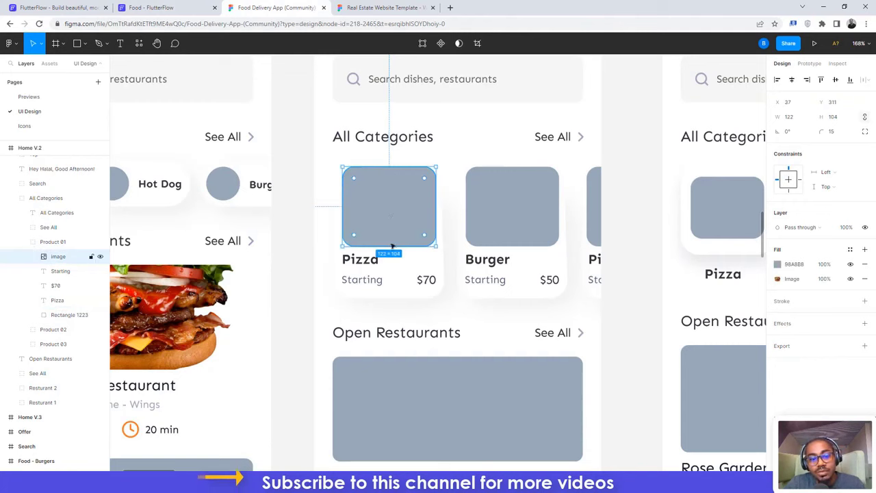
{"action": "left_click", "coordinate": [396, 288], "text": "shift"}
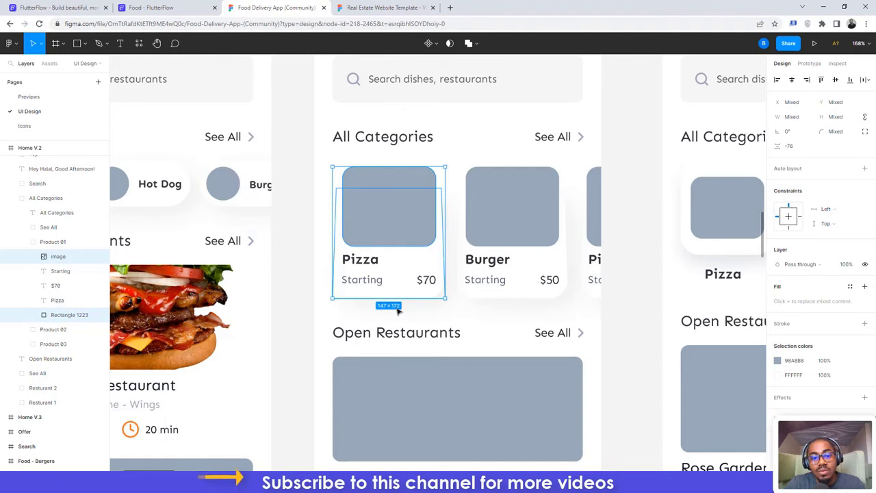
{"action": "left_click", "coordinate": [151, 7]}
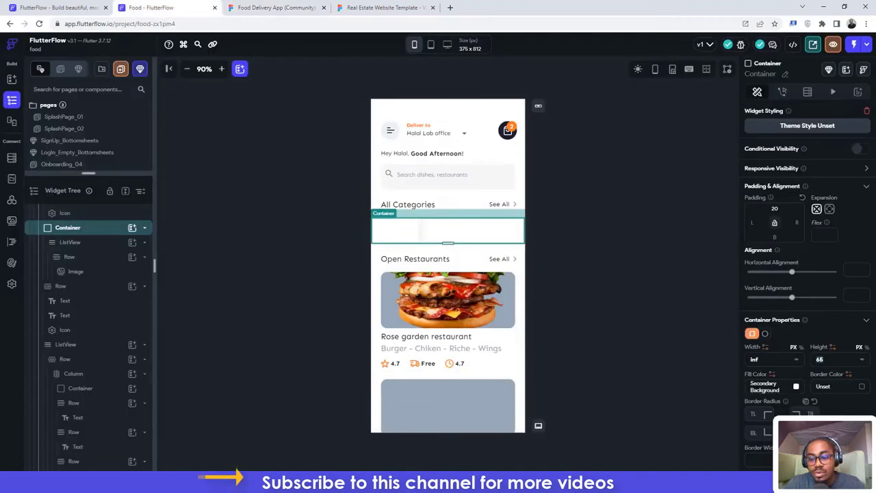
{"action": "type", "text": "17"}
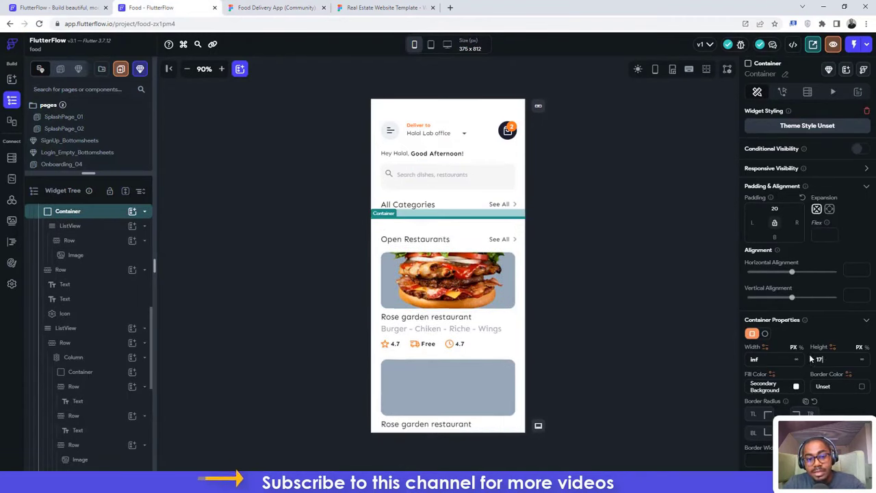
{"action": "type", "text": "5"}
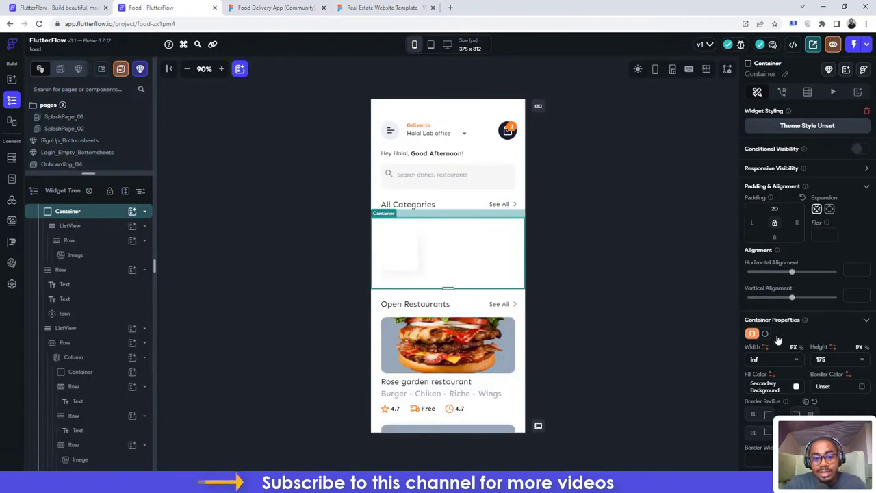
{"action": "left_click", "coordinate": [290, 219]}
{"action": "left_click", "coordinate": [404, 258]}
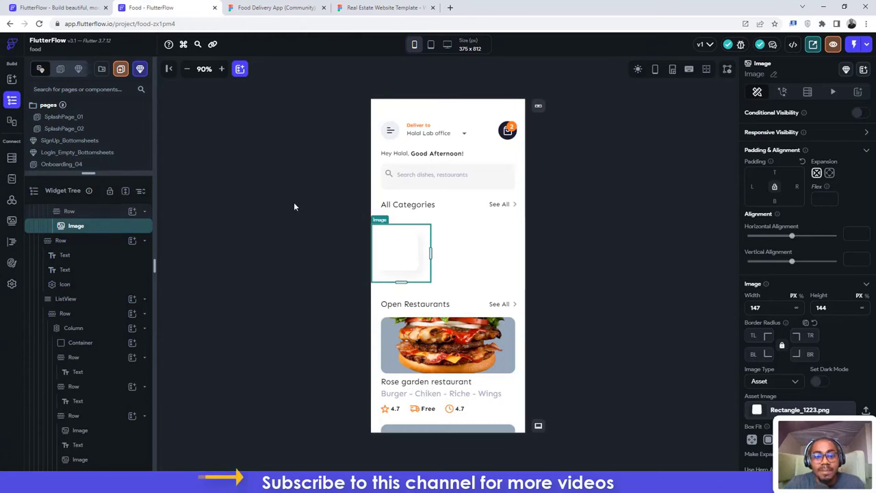
Step: Inspect the Pizza card's background rectangle in the Home V.2 frame in Figma, and clear the selection
{"action": "left_click", "coordinate": [261, 6]}
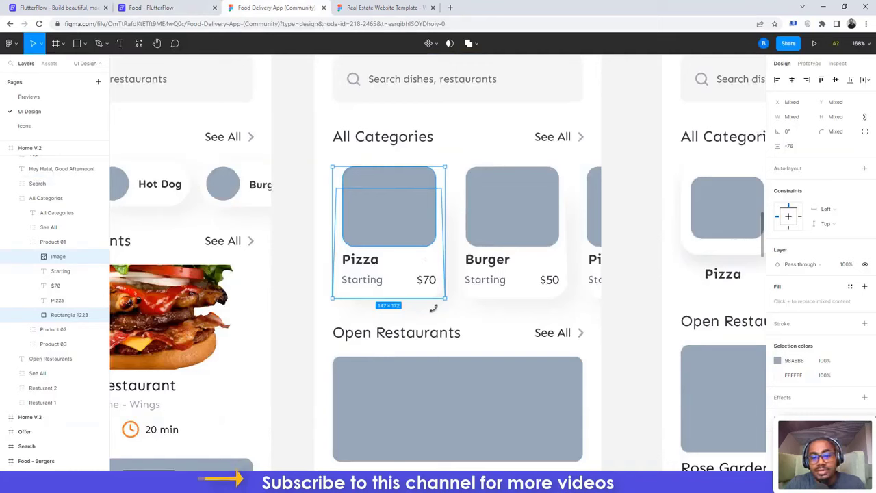
{"action": "left_click", "coordinate": [440, 264]}
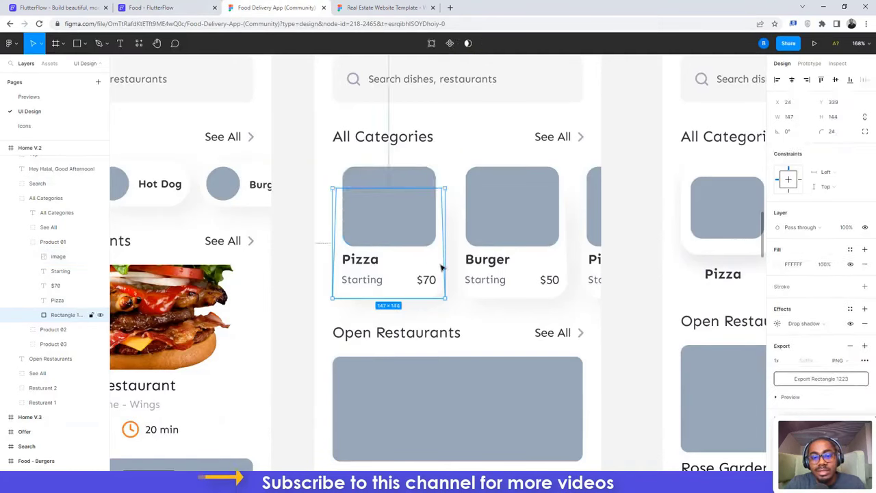
{"action": "double_click", "coordinate": [448, 244]}
{"action": "key", "text": "Escape"}
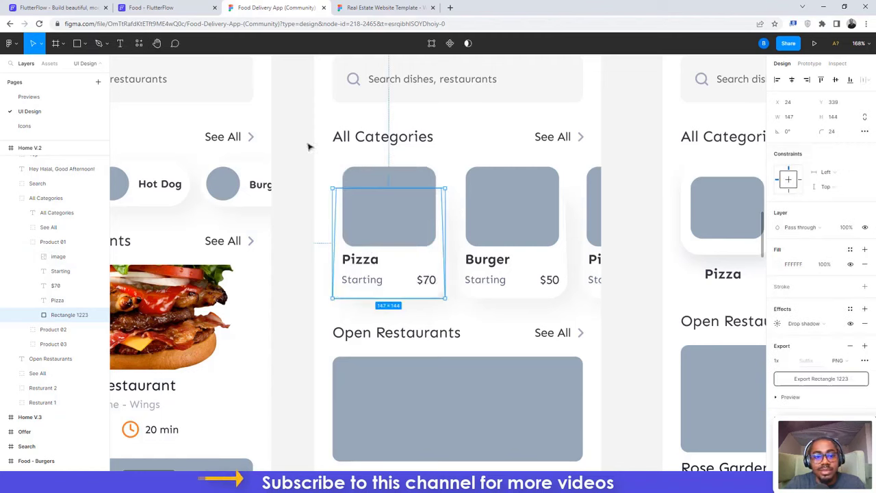
{"action": "left_click", "coordinate": [313, 115]}
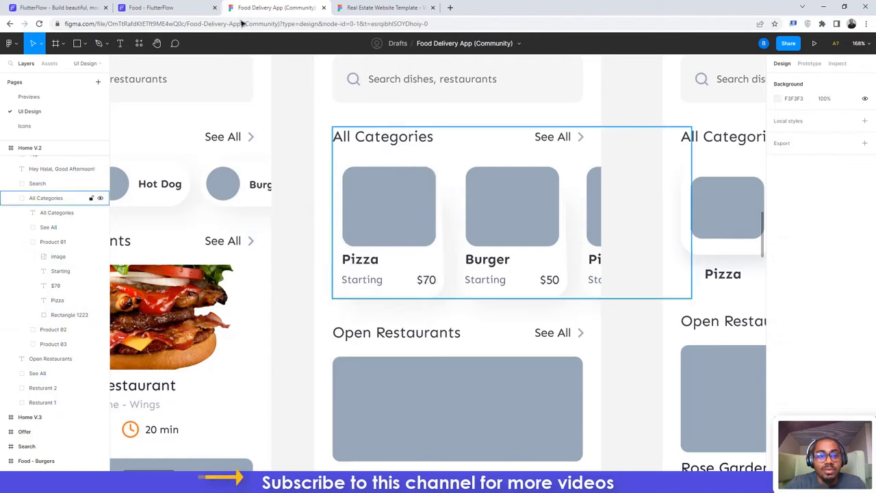
Step: Inspect the All Categories group's left offset in Figma and set the Image's left padding to 24 in FlutterFlow
{"action": "left_click", "coordinate": [171, 7]}
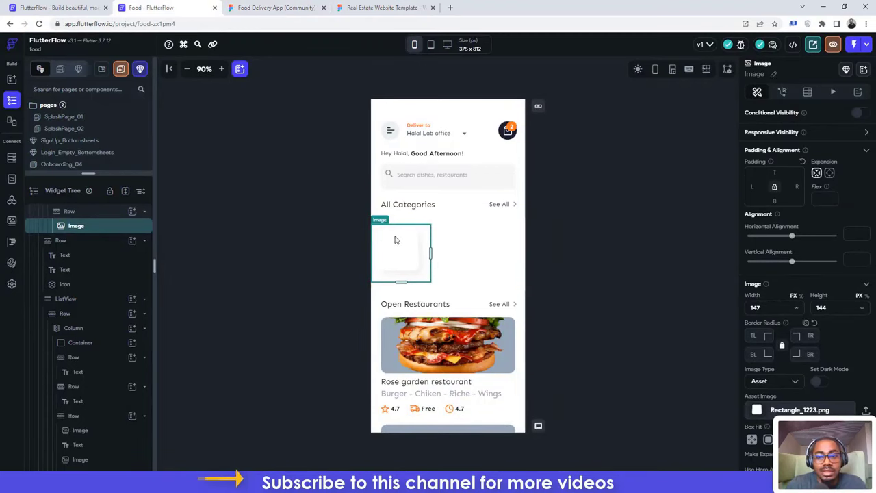
{"action": "left_click", "coordinate": [270, 8]}
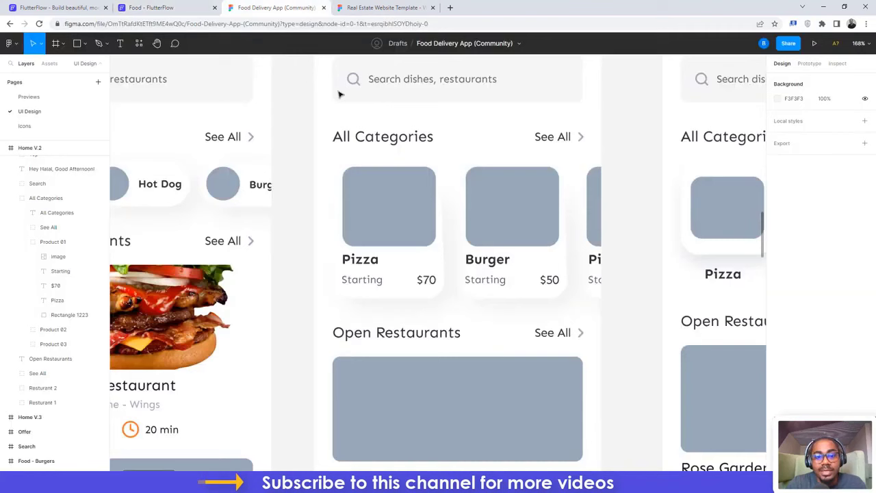
{"action": "left_click", "coordinate": [349, 215]}
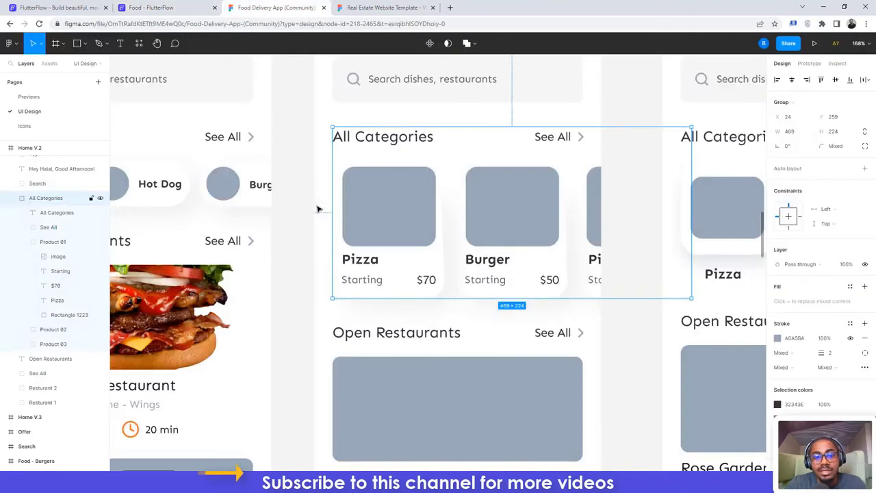
{"action": "left_click", "coordinate": [837, 63]}
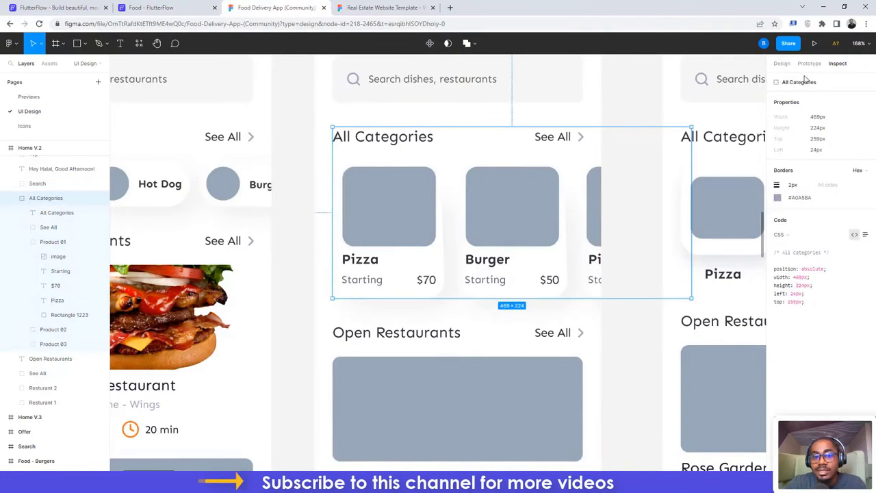
{"action": "left_click", "coordinate": [151, 8]}
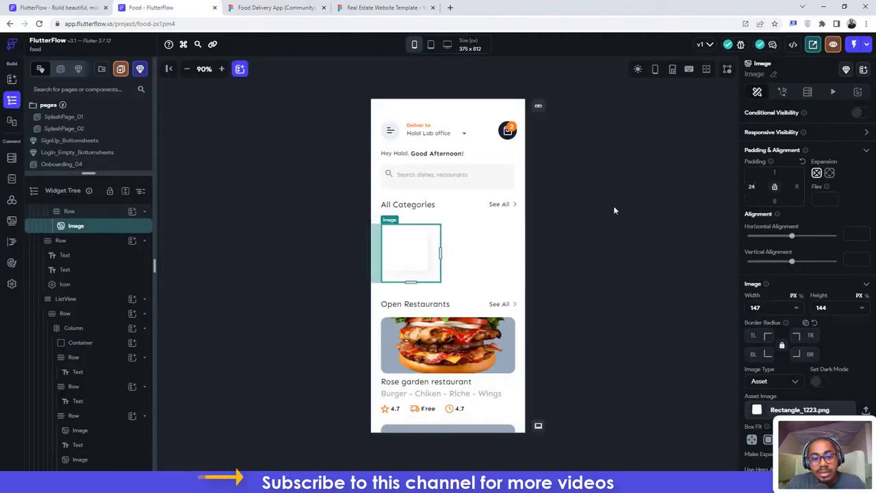
{"action": "left_click", "coordinate": [557, 209]}
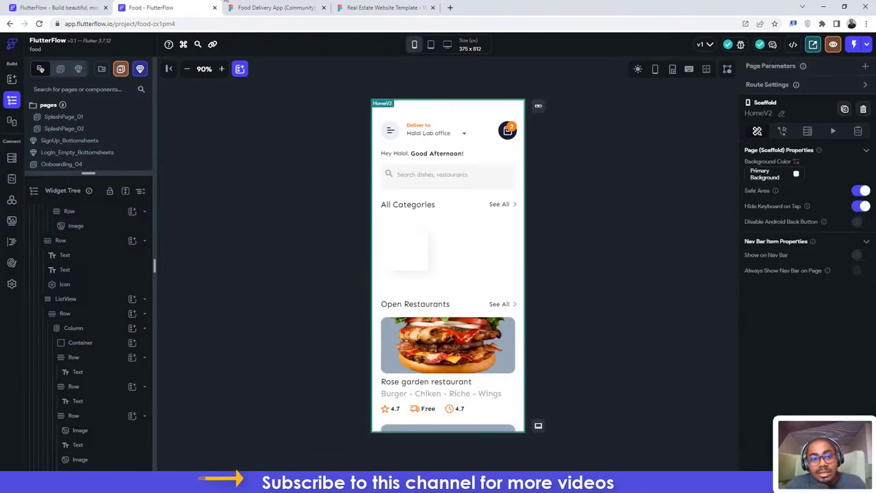
Step: Compare the card position with the Figma design and clear the Image's left padding
{"action": "left_click", "coordinate": [267, 8]}
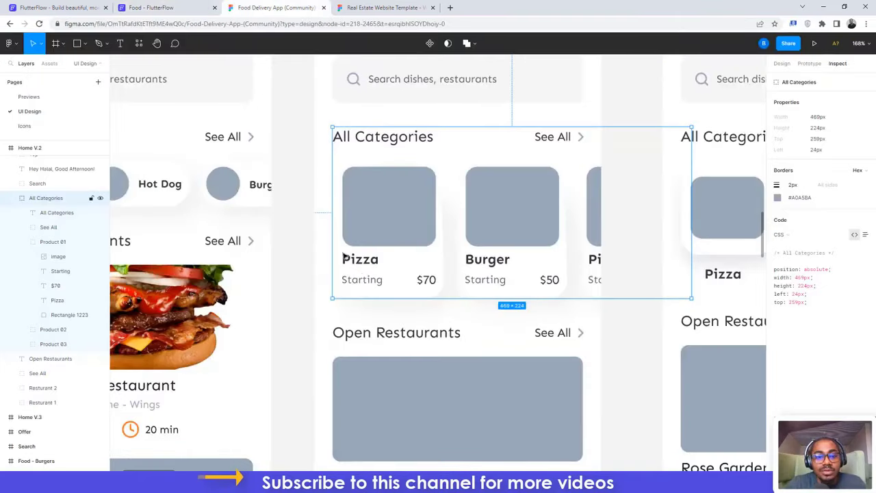
{"action": "left_click", "coordinate": [200, 7]}
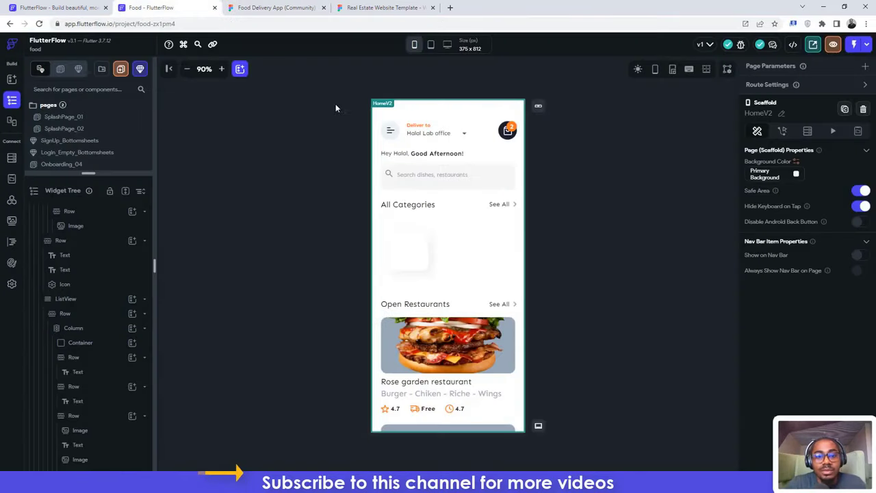
{"action": "left_click", "coordinate": [405, 245]}
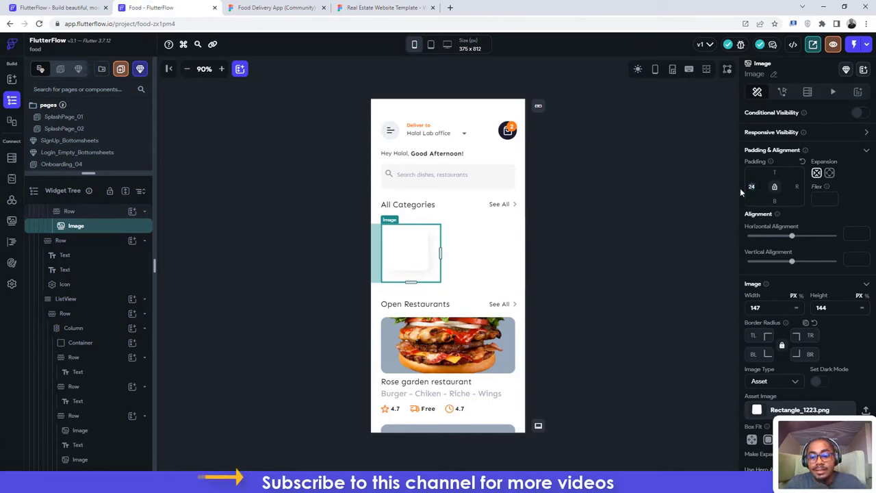
{"action": "key", "text": "BackSpace"}
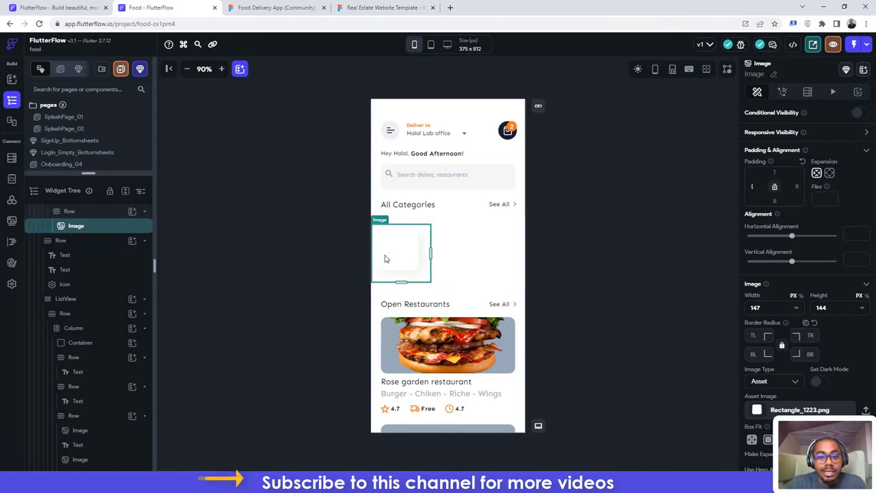
Step: Wrap the card background Image in a Stack and add a Container to the Stack
{"action": "right_click", "coordinate": [96, 229]}
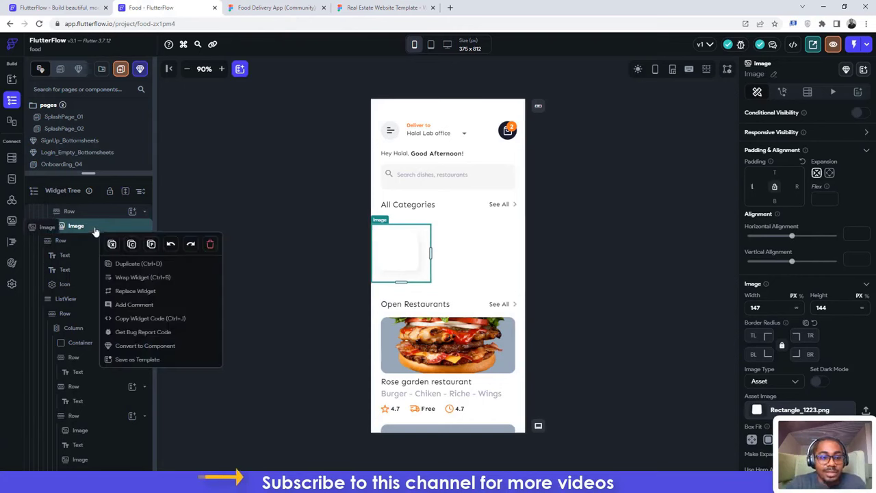
{"action": "left_click", "coordinate": [128, 277]}
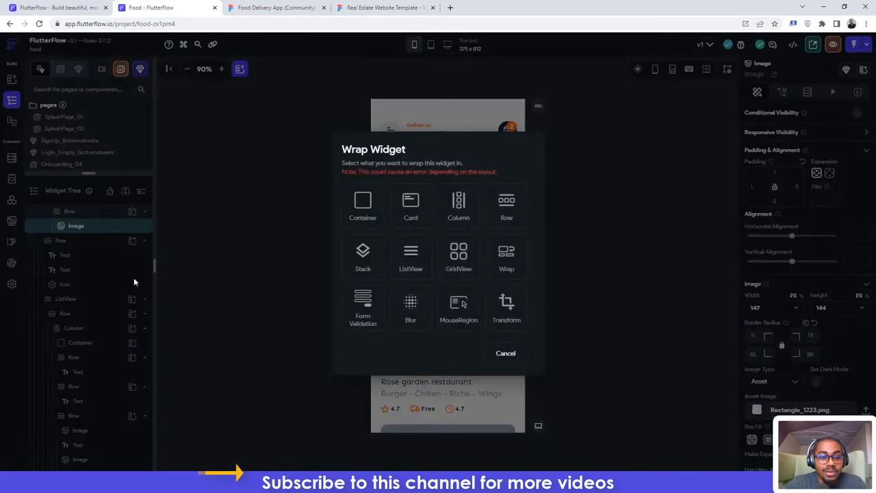
{"action": "left_click", "coordinate": [363, 255]}
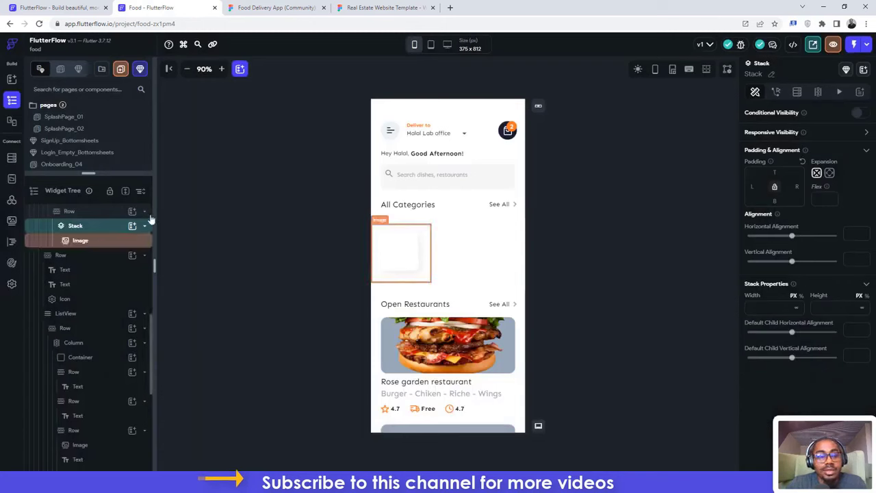
{"action": "left_click", "coordinate": [132, 227]}
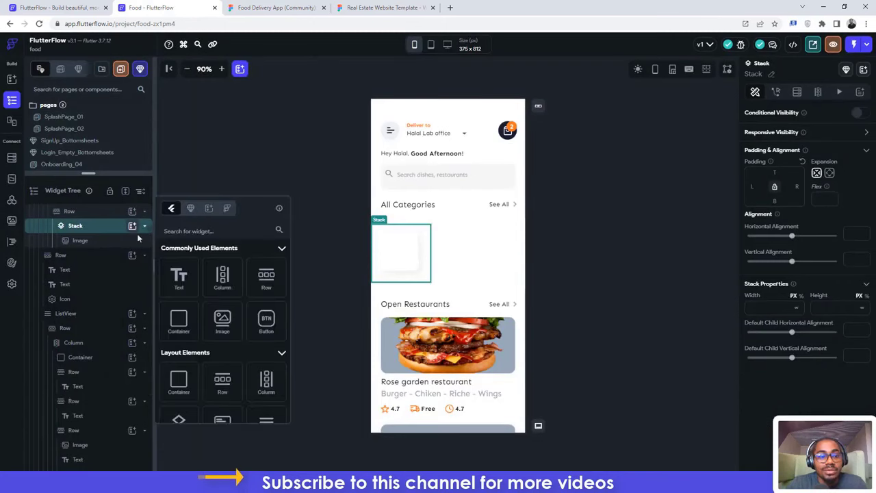
{"action": "left_click", "coordinate": [181, 318]}
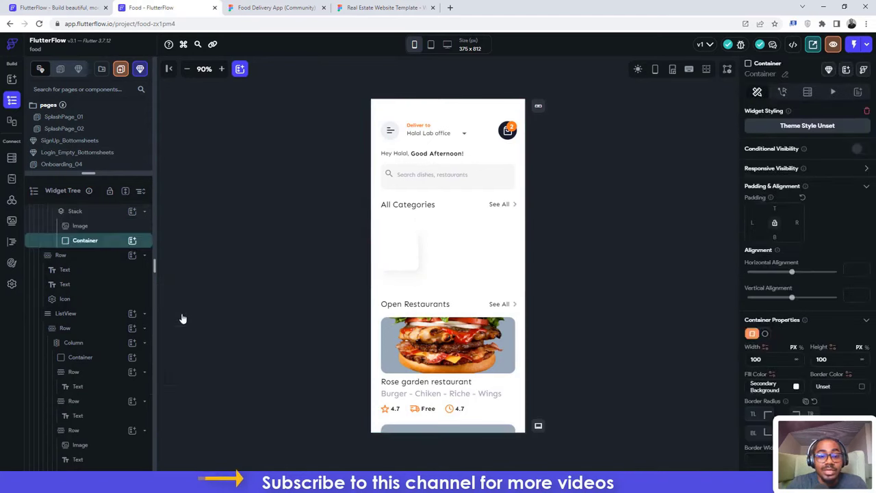
Step: Inspect the Pizza card's image placeholder and background in Figma, and set the new Container's width to 122 px and height to 104 px
{"action": "left_click", "coordinate": [274, 8]}
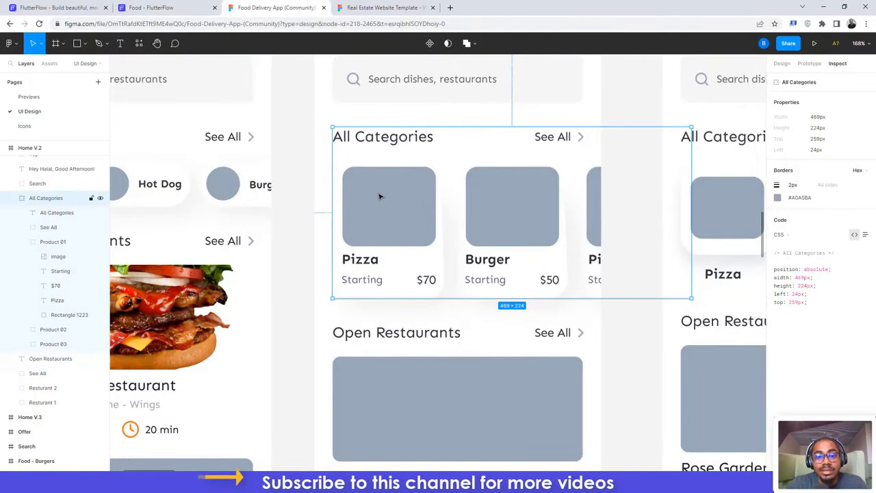
{"action": "left_click", "coordinate": [380, 197]}
{"action": "left_click", "coordinate": [380, 197]}
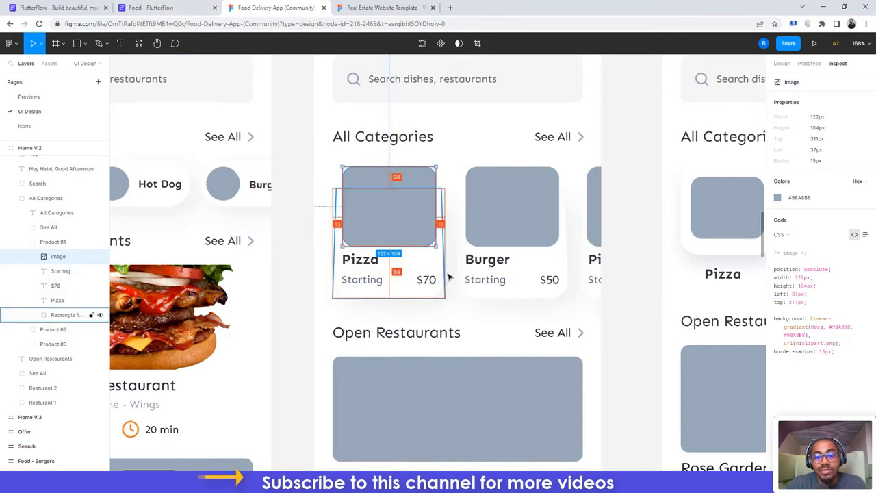
{"action": "left_click", "coordinate": [436, 297]}
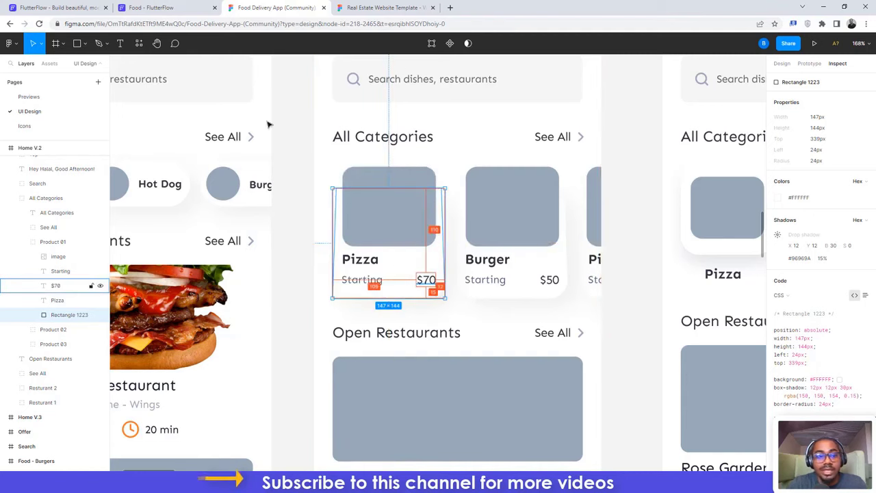
{"action": "left_click", "coordinate": [164, 6]}
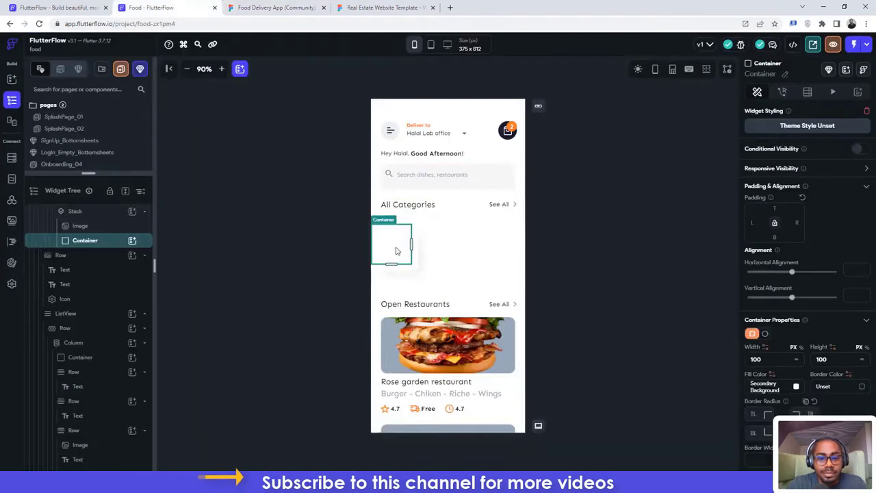
{"action": "left_click", "coordinate": [274, 7]}
{"action": "left_click", "coordinate": [404, 176]}
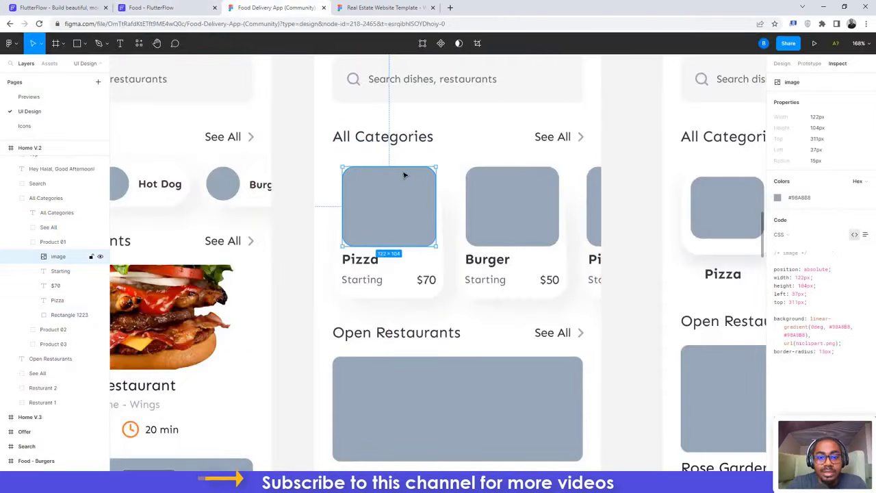
{"action": "left_click", "coordinate": [159, 8]}
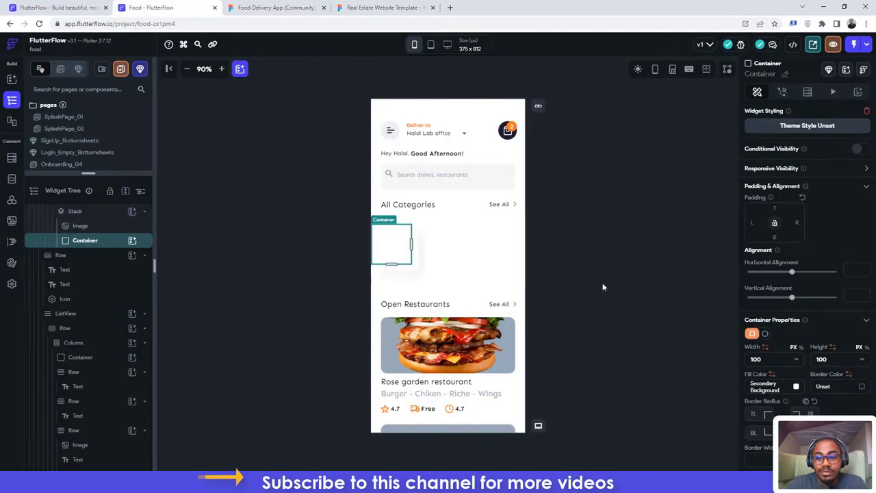
{"action": "type", "text": "122"}
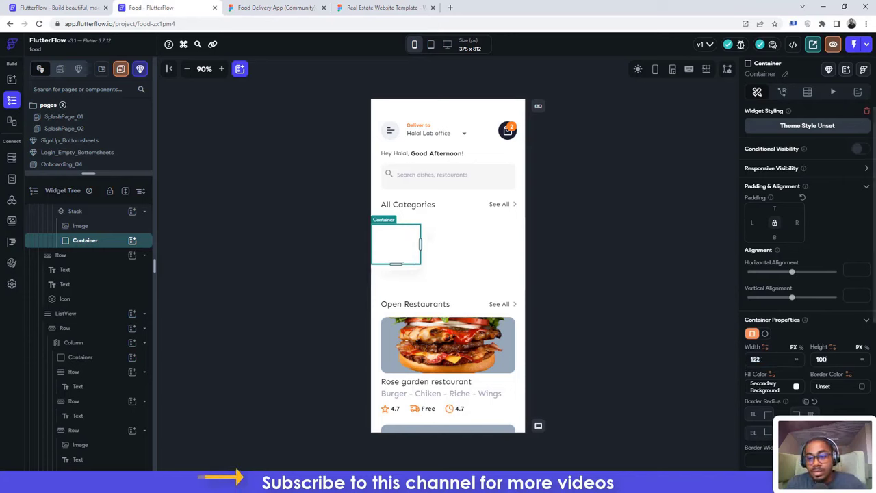
{"action": "key", "text": "BackSpace"}
{"action": "type", "text": "4"}
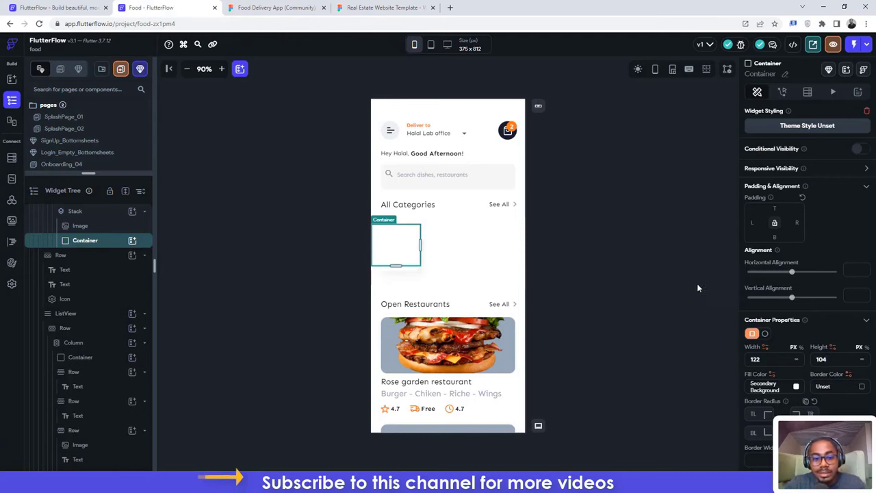
Step: Copy the Pizza image placeholder's color #98A8B8 from Figma and apply it as the Container's fill color
{"action": "left_click", "coordinate": [274, 8]}
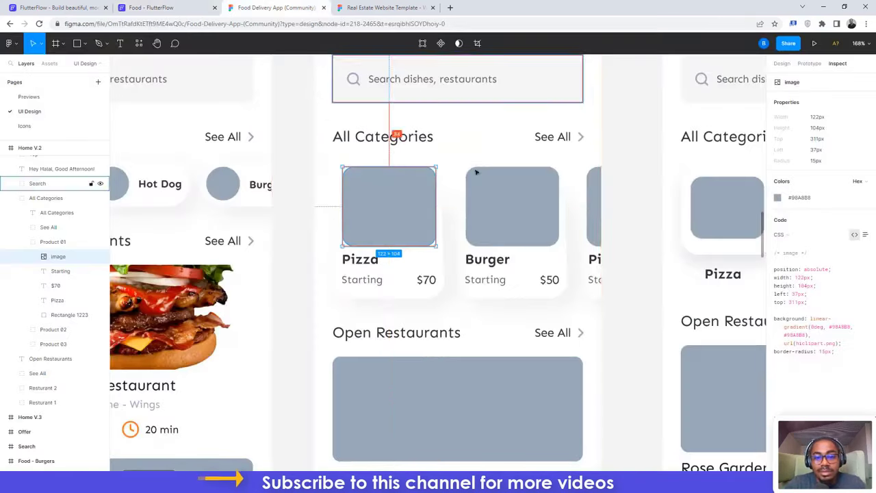
{"action": "left_click", "coordinate": [798, 198]}
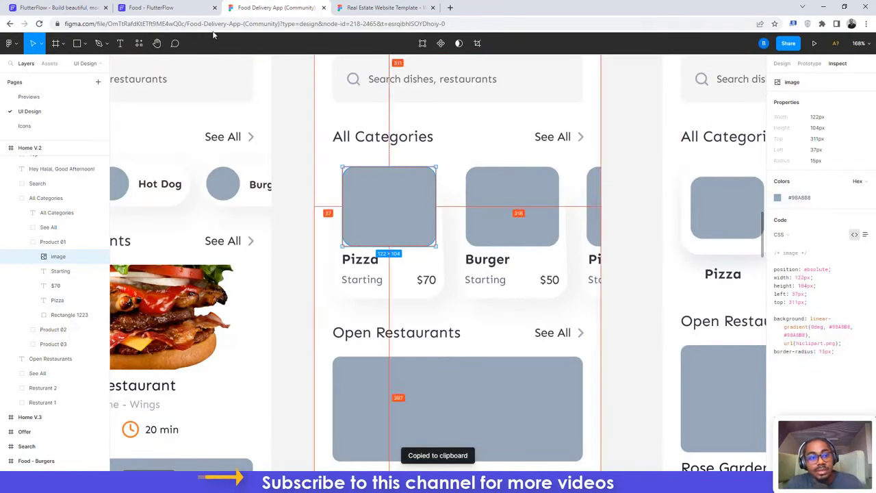
{"action": "left_click", "coordinate": [151, 8]}
{"action": "key", "text": "ctrl+v"}
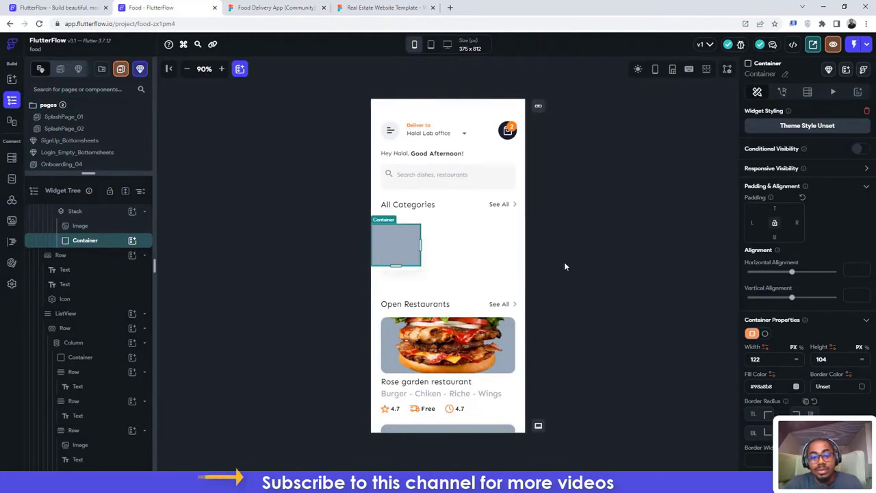
Step: Check the placeholder's corner radius in Figma and set the Container's border radius to 15 on all corners
{"action": "left_click", "coordinate": [274, 8]}
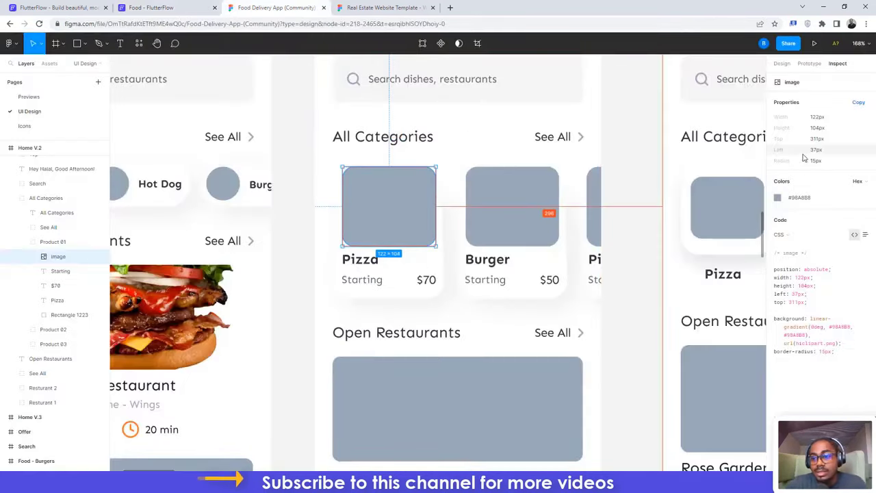
{"action": "left_click", "coordinate": [147, 8]}
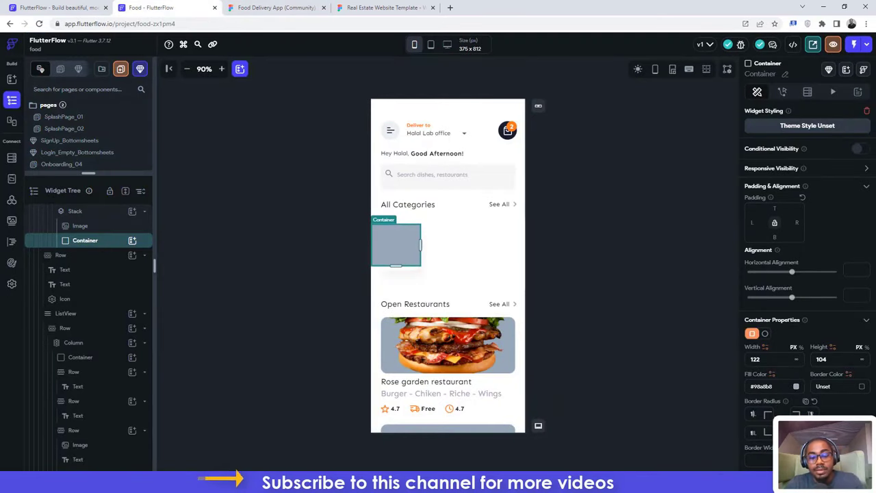
{"action": "left_click", "coordinate": [565, 246]}
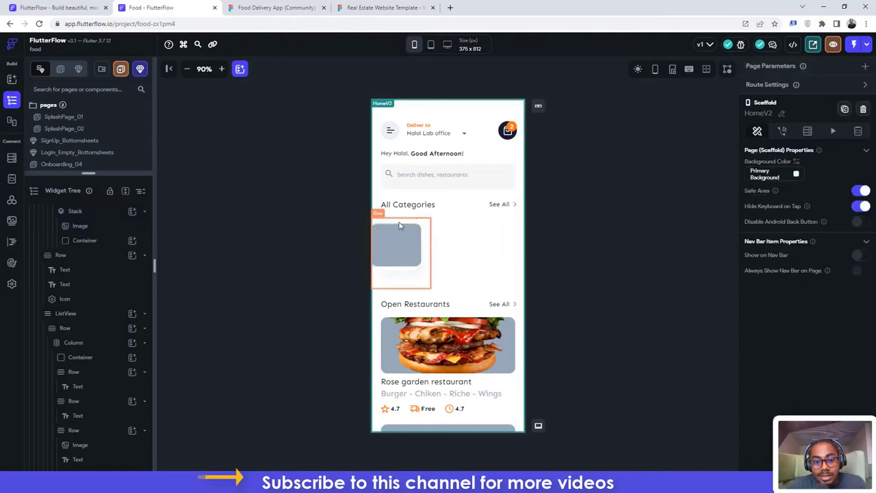
Step: Check the Pizza category card in the Figma design, and delete the Rectangle_1223.png image from the card's stack in FlutterFlow
{"action": "left_click", "coordinate": [274, 8]}
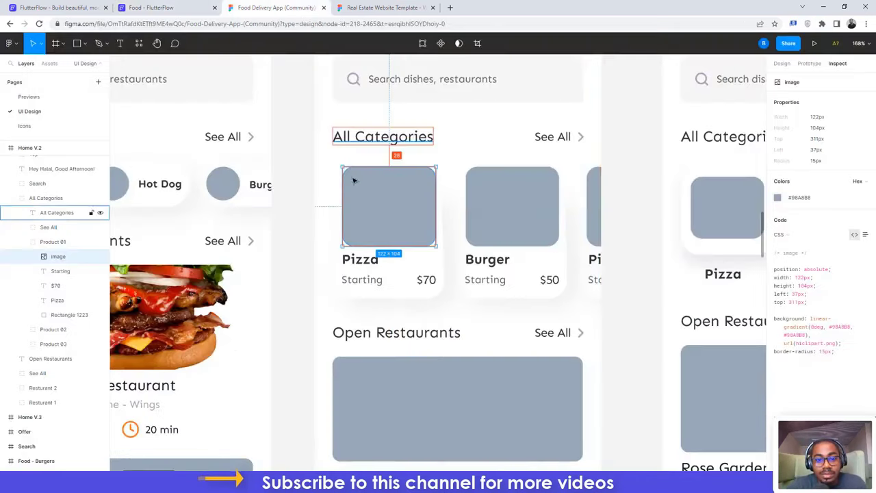
{"action": "left_click", "coordinate": [400, 202]}
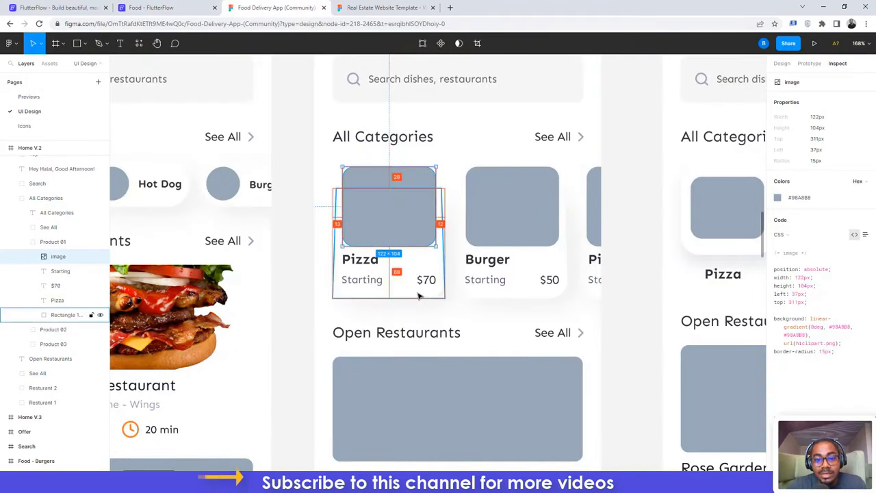
{"action": "left_click", "coordinate": [156, 6]}
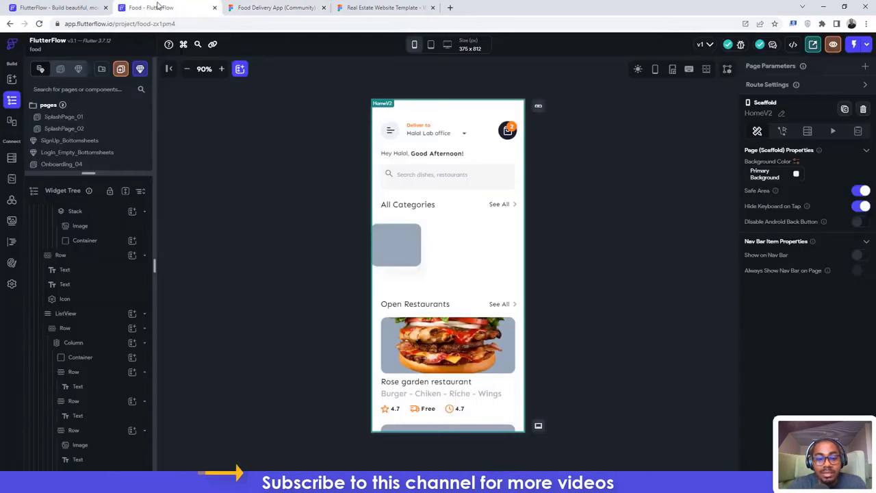
{"action": "left_click", "coordinate": [412, 278]}
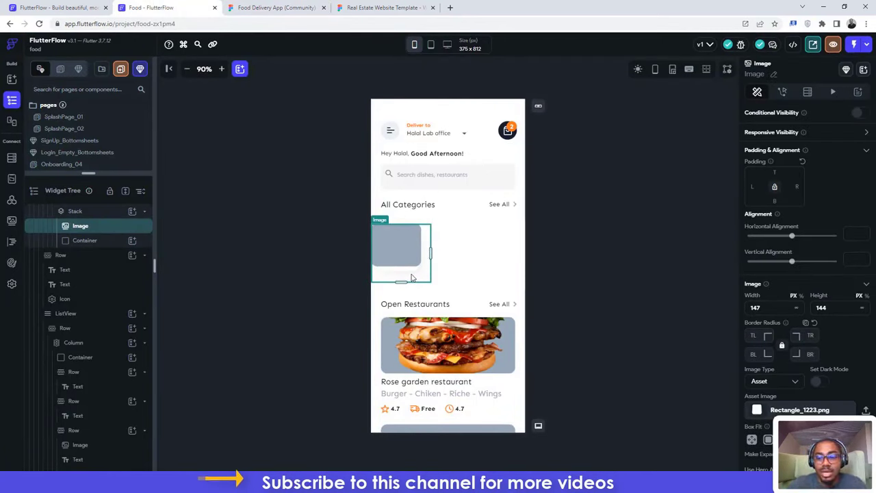
{"action": "left_click", "coordinate": [276, 8]}
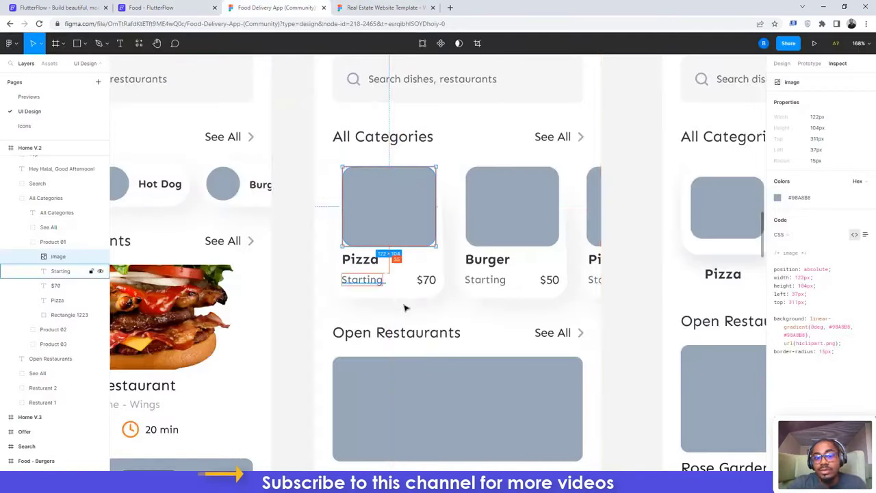
{"action": "left_click", "coordinate": [173, 5]}
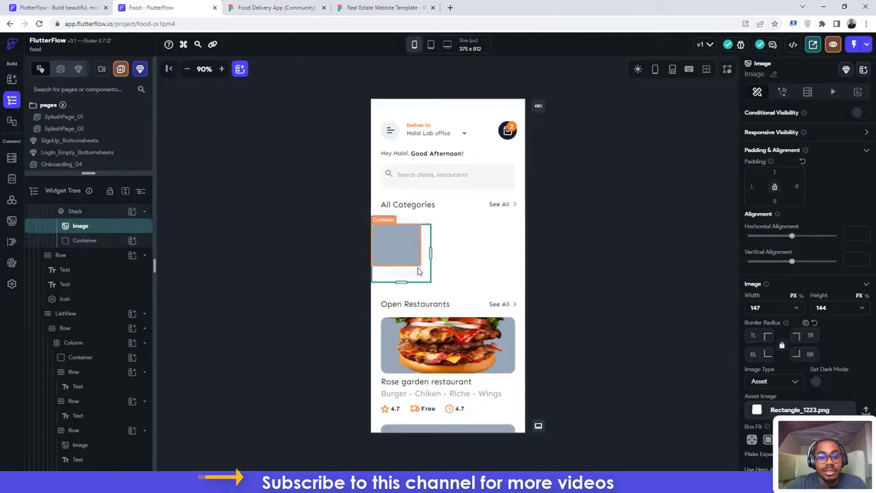
{"action": "left_click", "coordinate": [82, 241]}
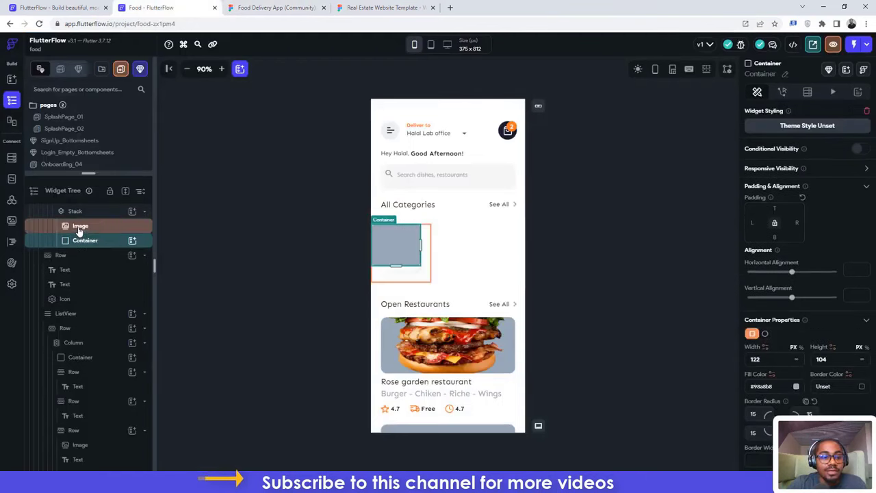
{"action": "left_click", "coordinate": [77, 229]}
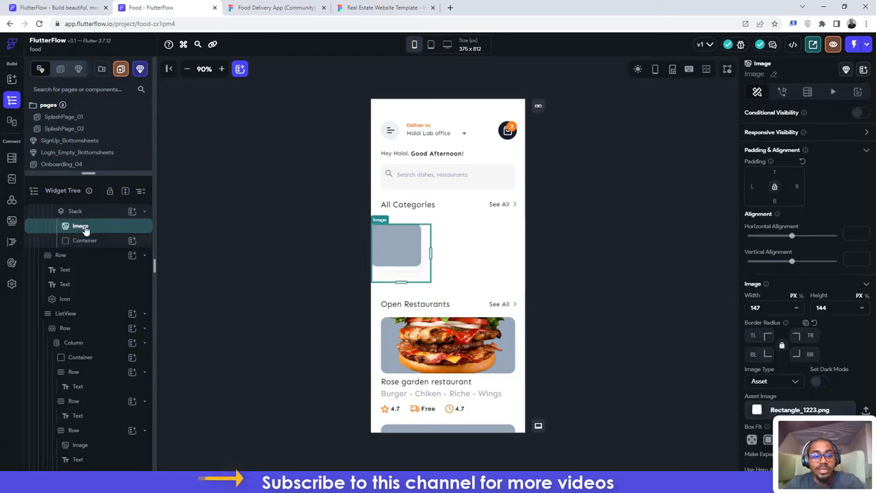
{"action": "key", "text": "Delete"}
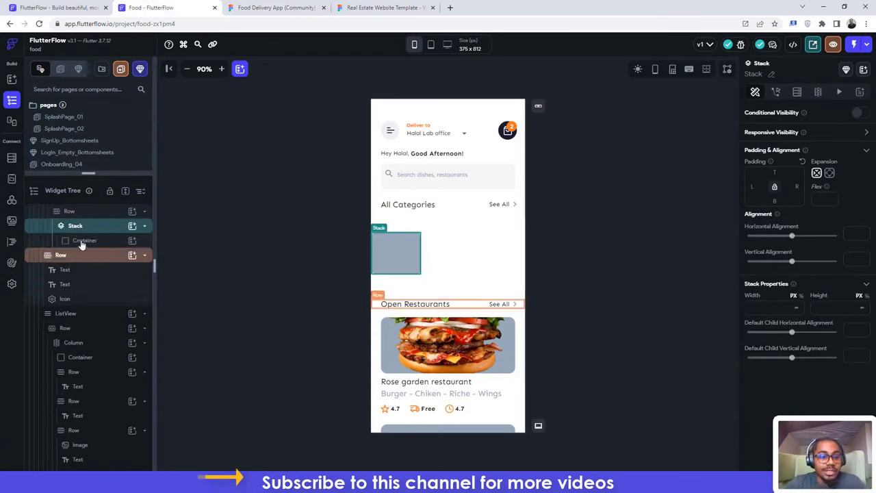
Step: Check the Pizza card's background rectangle in Figma and resize the stack's container in FlutterFlow to 147 by 144 px
{"action": "left_click", "coordinate": [81, 243]}
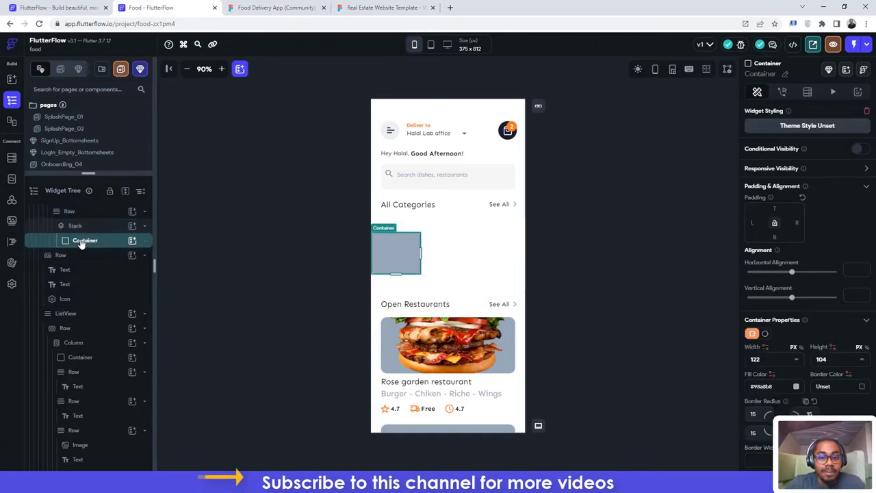
{"action": "left_click", "coordinate": [274, 8]}
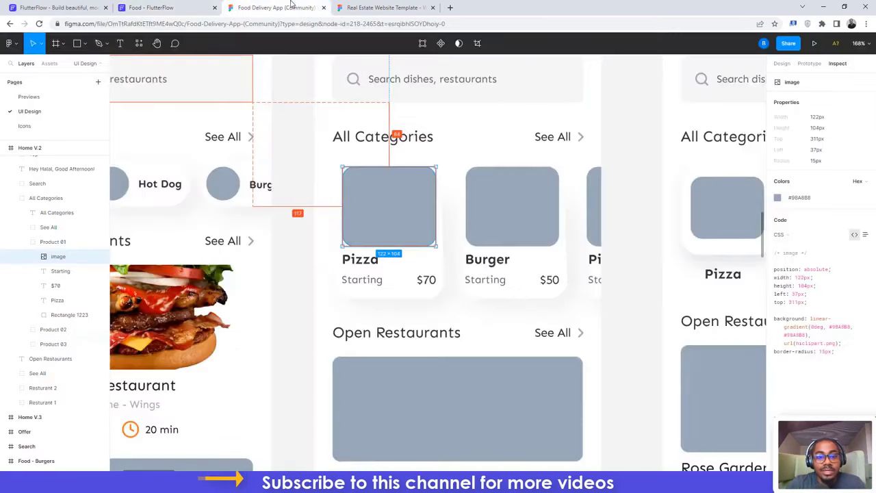
{"action": "left_click", "coordinate": [415, 296]}
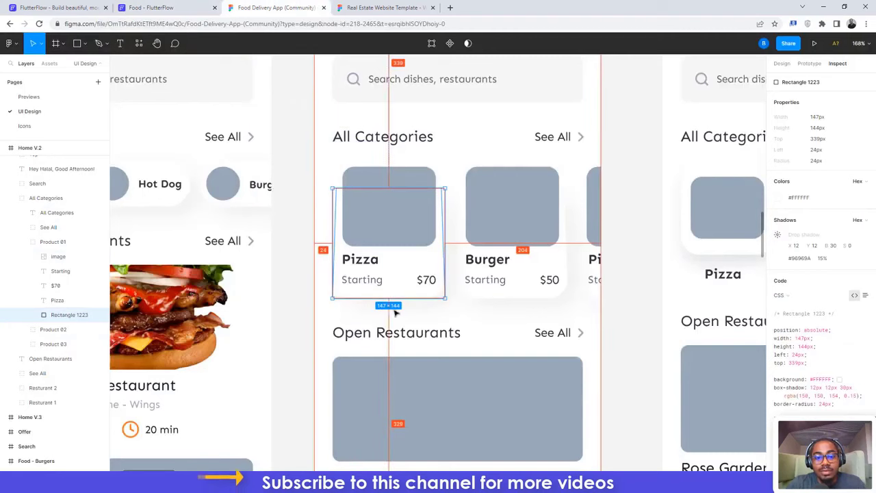
{"action": "left_click", "coordinate": [174, 7]}
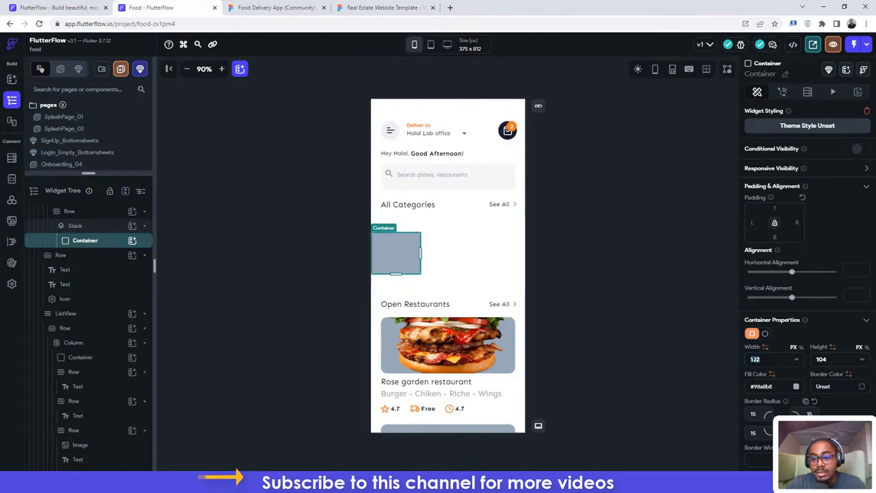
{"action": "double_click", "coordinate": [755, 359]}
{"action": "type", "text": "147"}
{"action": "key", "text": "Tab"}
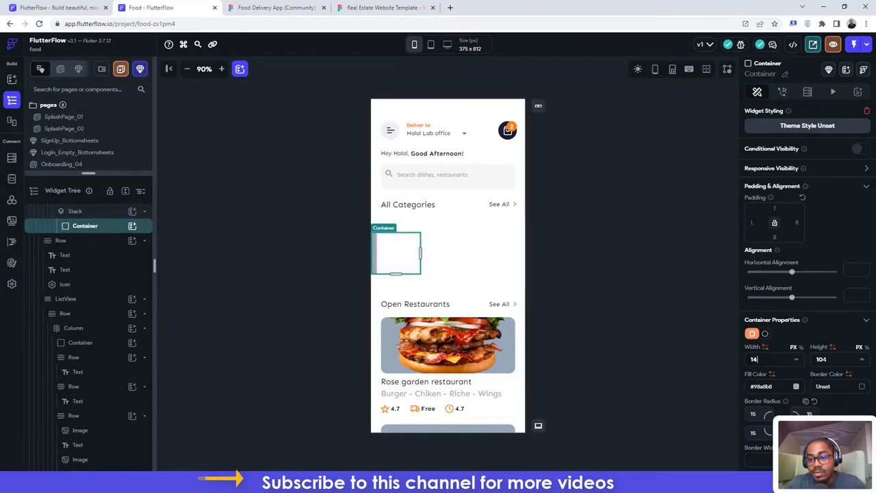
{"action": "type", "text": "144"}
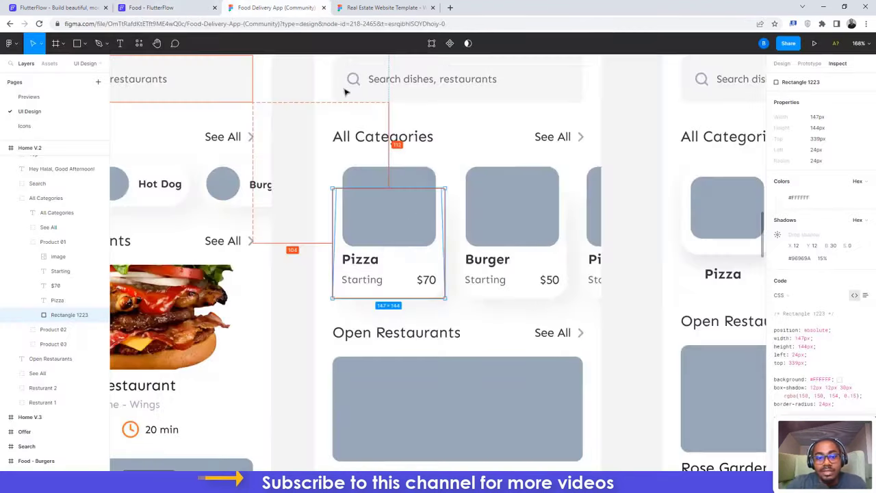
Step: Check the card background's corner radius in Figma and set the FlutterFlow container's border radius to 24 on all corners
{"action": "left_click", "coordinate": [274, 8]}
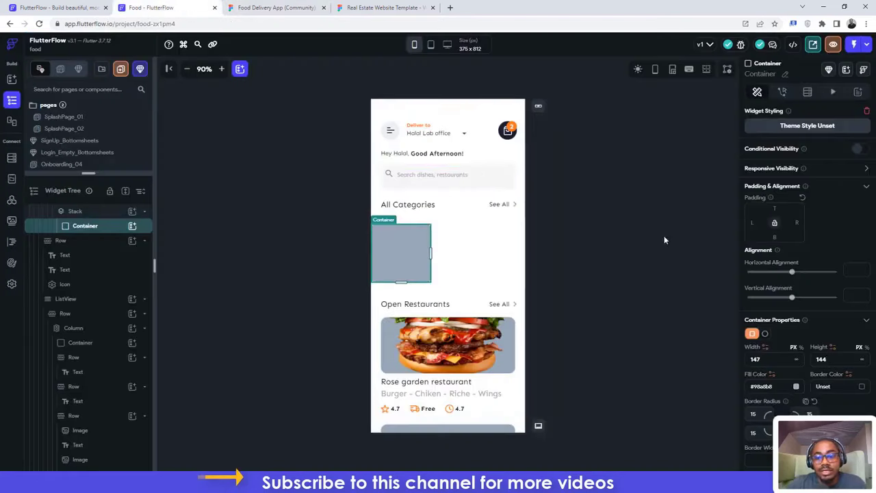
{"action": "left_click", "coordinate": [157, 7]}
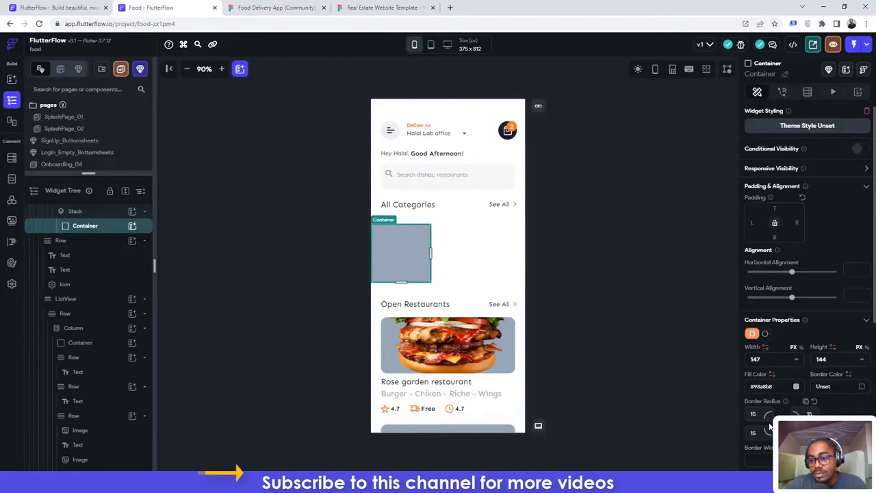
{"action": "left_click", "coordinate": [754, 414]}
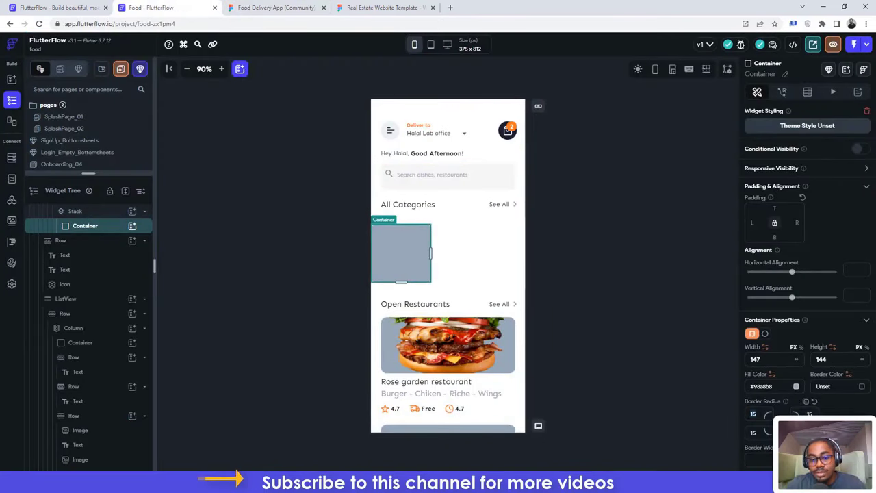
{"action": "left_click", "coordinate": [274, 7]}
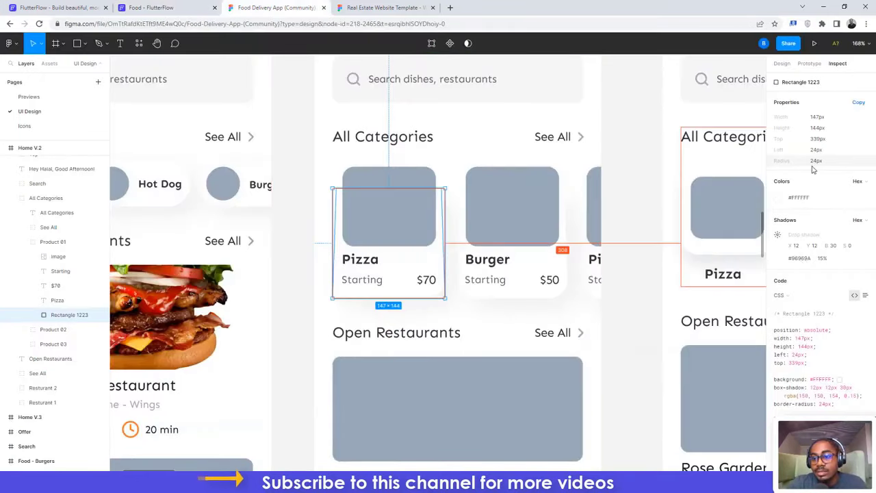
{"action": "left_click", "coordinate": [171, 8]}
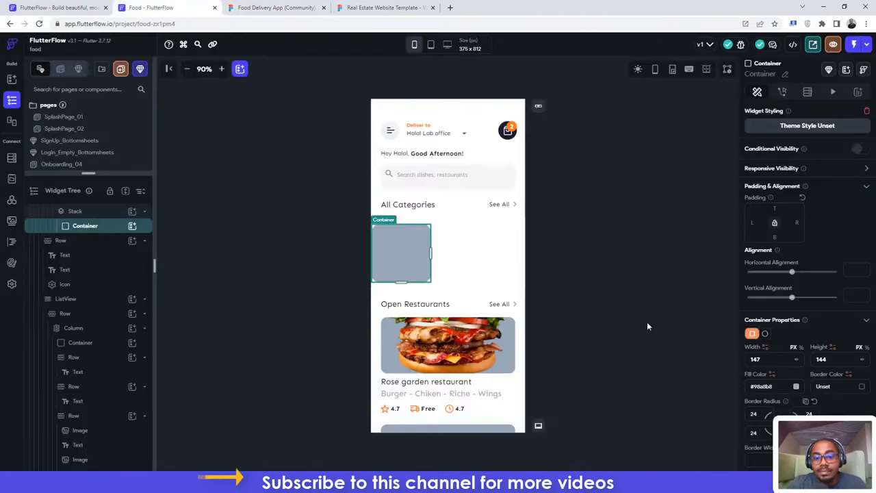
Step: Copy the card background colour #FFFFFF from Figma and apply it as the FlutterFlow container's fill colour
{"action": "left_click", "coordinate": [293, 6]}
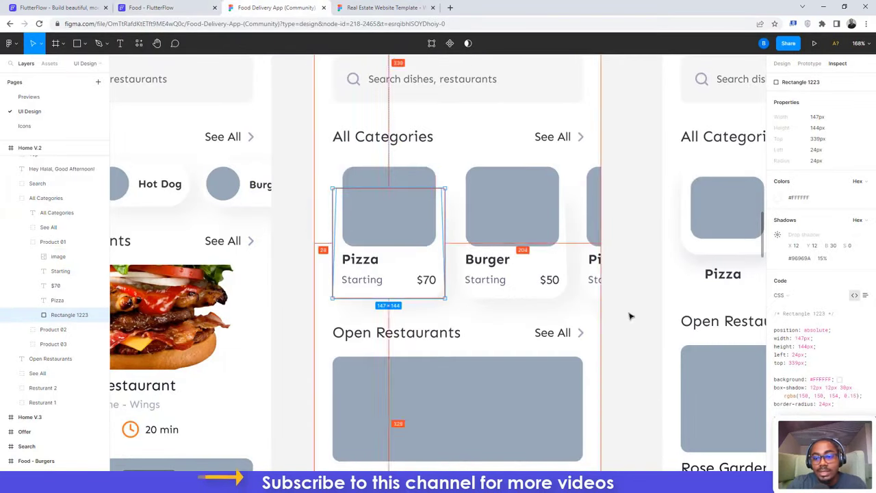
{"action": "left_click", "coordinate": [801, 197]}
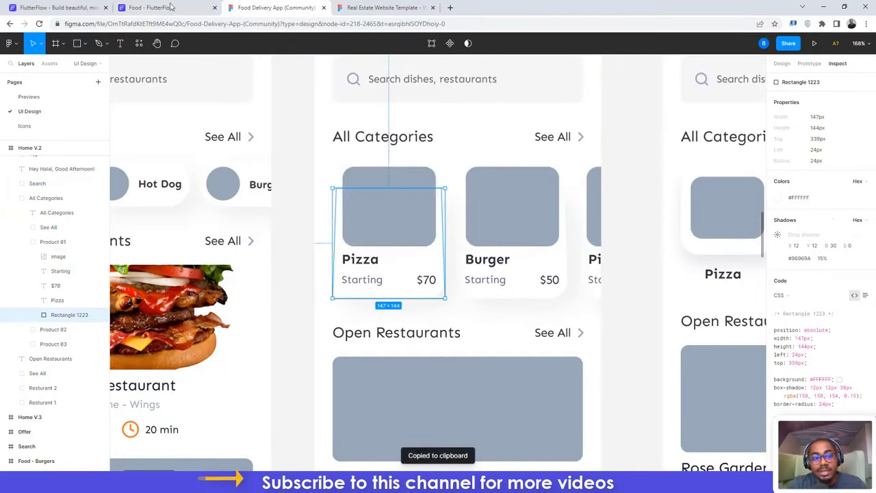
{"action": "left_click", "coordinate": [175, 10]}
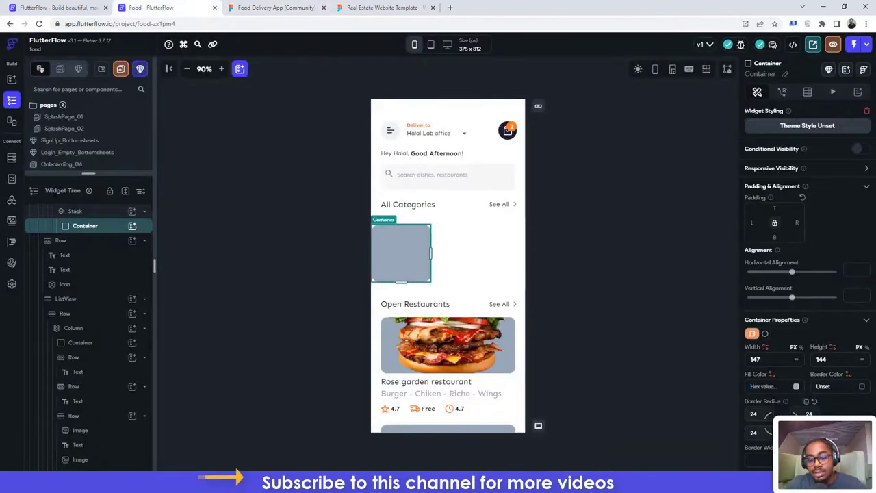
{"action": "key", "text": "ctrl+v"}
{"action": "key", "text": "Return"}
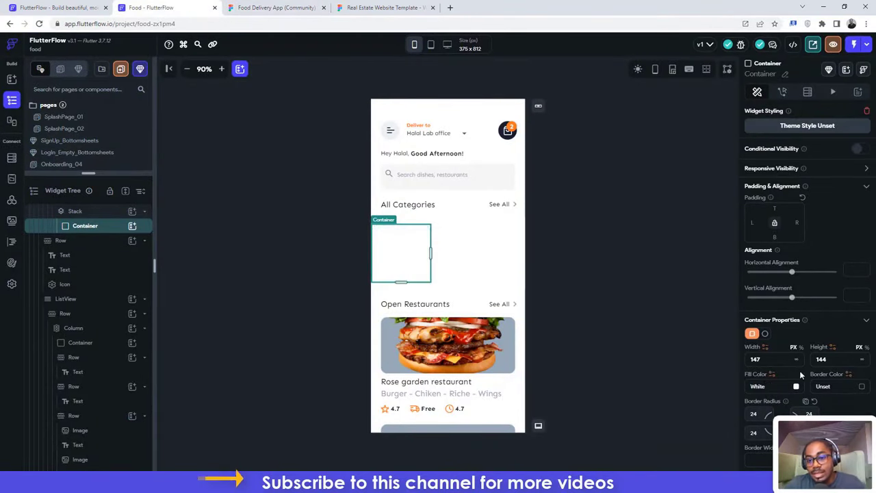
Step: Enable the box shadow on the white category card container
{"action": "scroll", "coordinate": [802, 363], "scroll_direction": "down", "scroll_amount": 3}
{"action": "scroll", "coordinate": [820, 372], "scroll_direction": "down", "scroll_amount": 2}
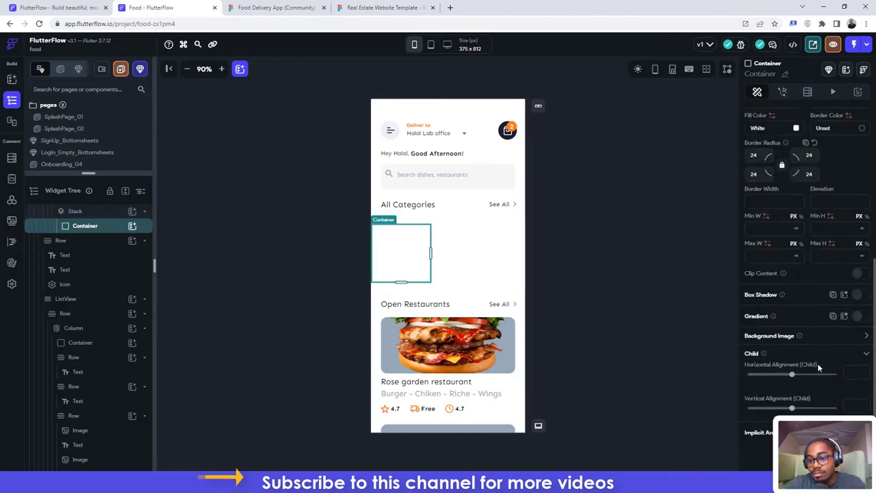
{"action": "left_click", "coordinate": [867, 299]}
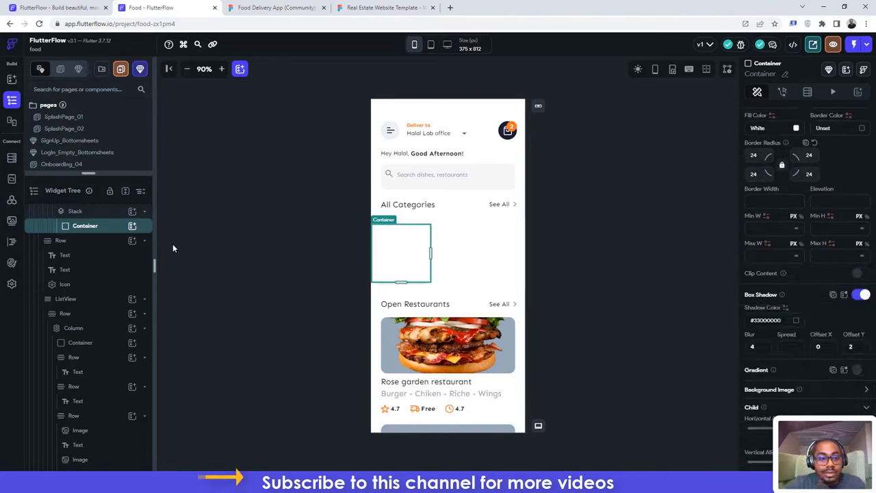
Step: Add a second container to the category card's stack
{"action": "left_click", "coordinate": [104, 213]}
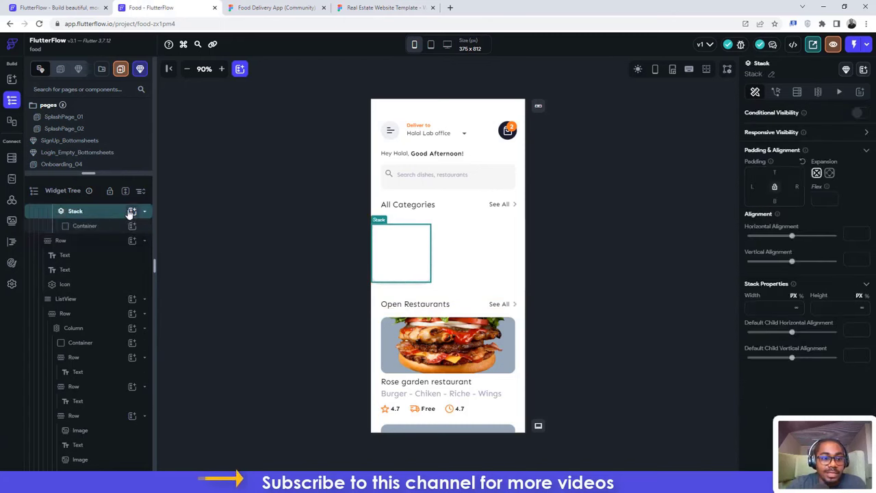
{"action": "left_click", "coordinate": [132, 212]}
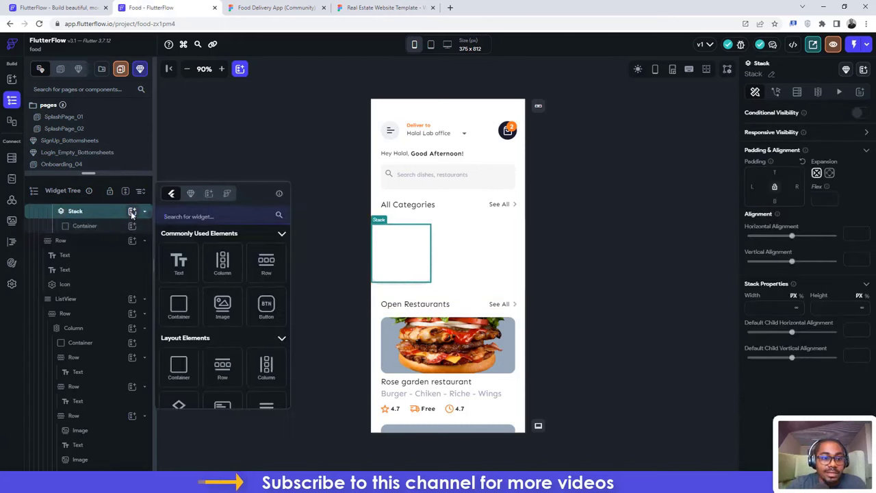
{"action": "left_click", "coordinate": [177, 308]}
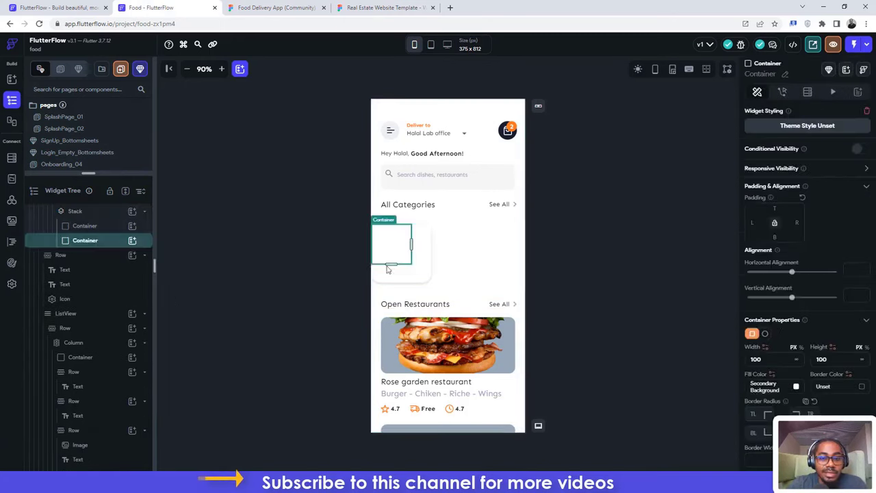
Step: Check the Pizza card's image size in Figma and set the new FlutterFlow container to 122 px wide and 104 px high
{"action": "left_click", "coordinate": [274, 7]}
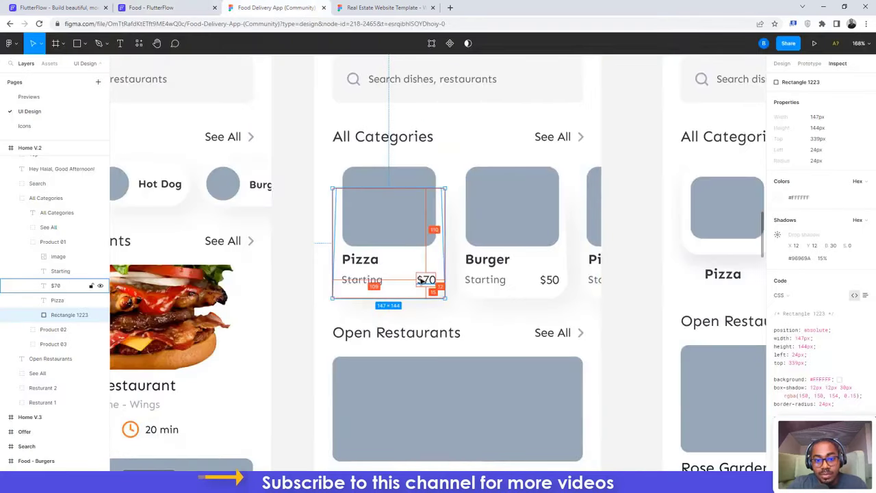
{"action": "left_click", "coordinate": [409, 176]}
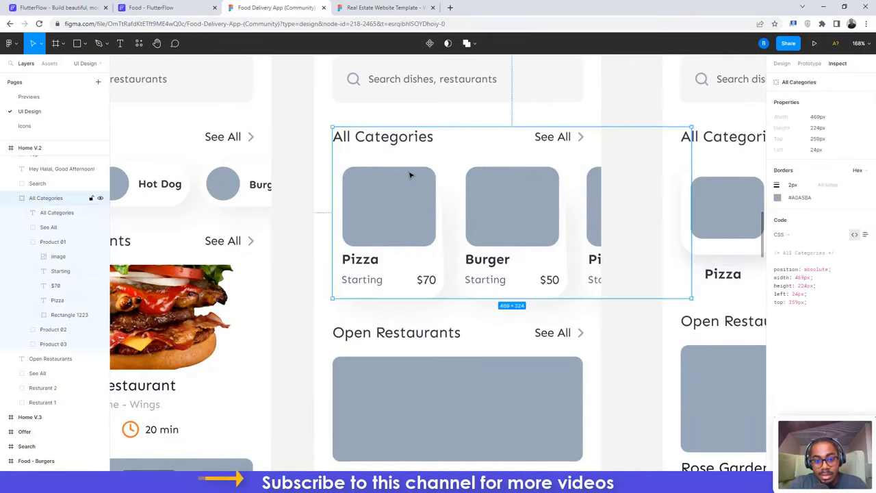
{"action": "left_click", "coordinate": [408, 174]}
{"action": "left_click", "coordinate": [409, 173]}
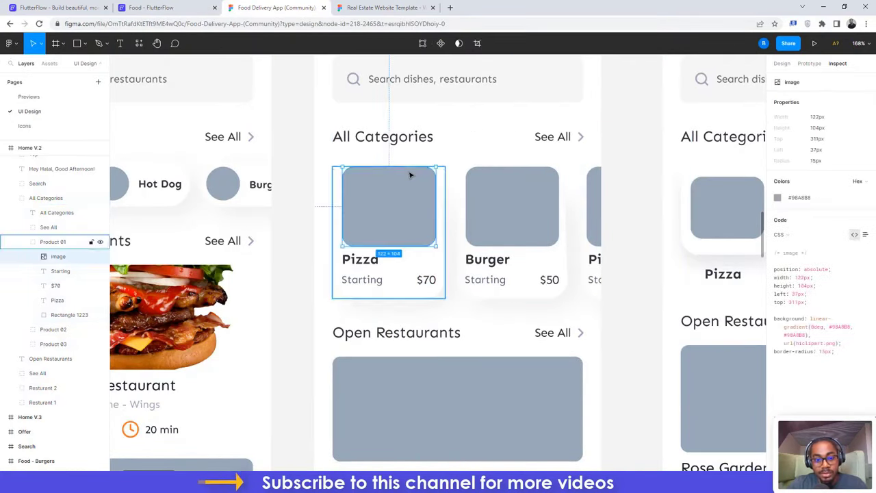
{"action": "left_click", "coordinate": [157, 7]}
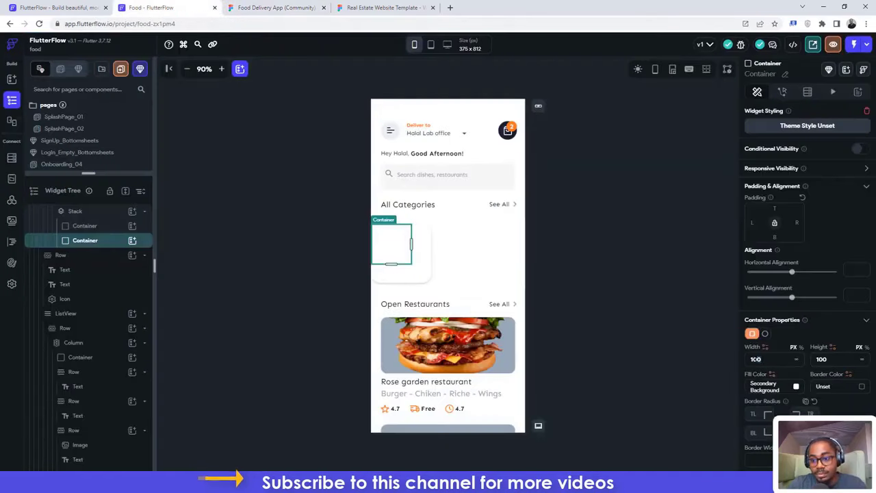
{"action": "type", "text": "12"}
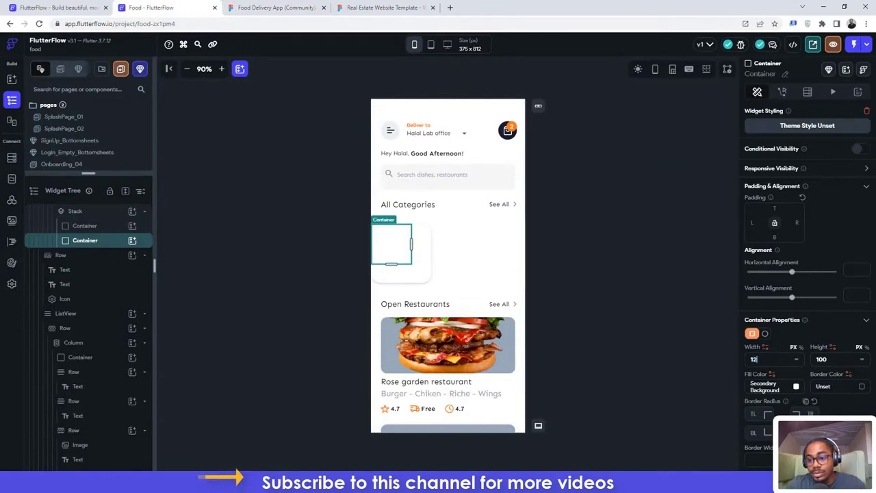
{"action": "type", "text": "2"}
{"action": "key", "text": "Tab"}
{"action": "type", "text": "104"}
Step: Copy the Pizza image's colour #98A8B8 from Figma and use it as the 122 × 104 FlutterFlow container's fill, with a border radius of 15
{"action": "left_click", "coordinate": [276, 7]}
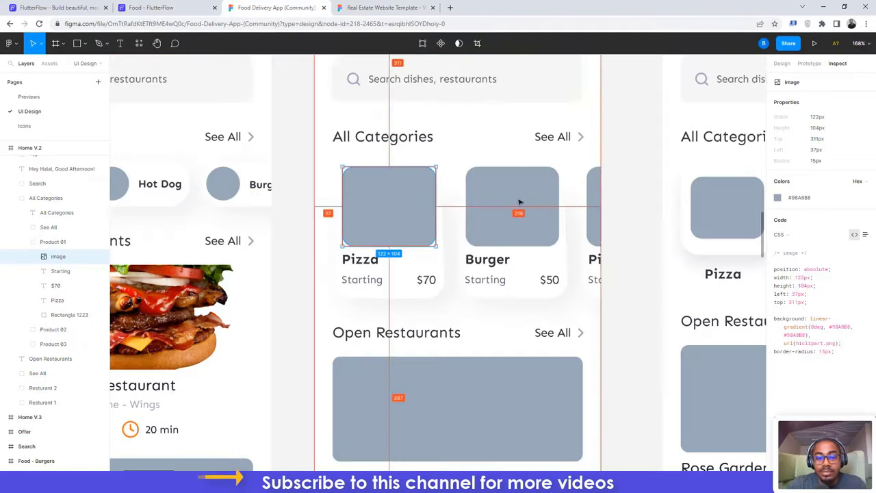
{"action": "left_click", "coordinate": [798, 198]}
{"action": "left_click", "coordinate": [205, 6]}
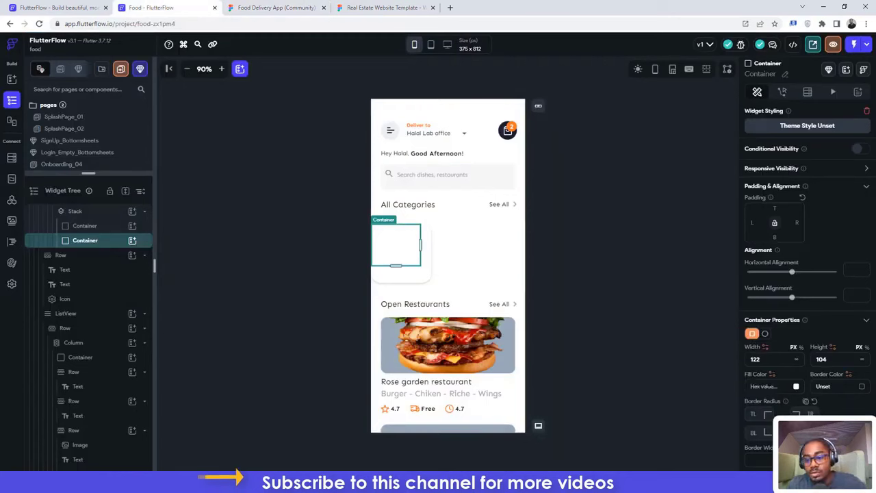
{"action": "left_click", "coordinate": [763, 387]}
{"action": "key", "text": "ctrl+v"}
{"action": "key", "text": "Return"}
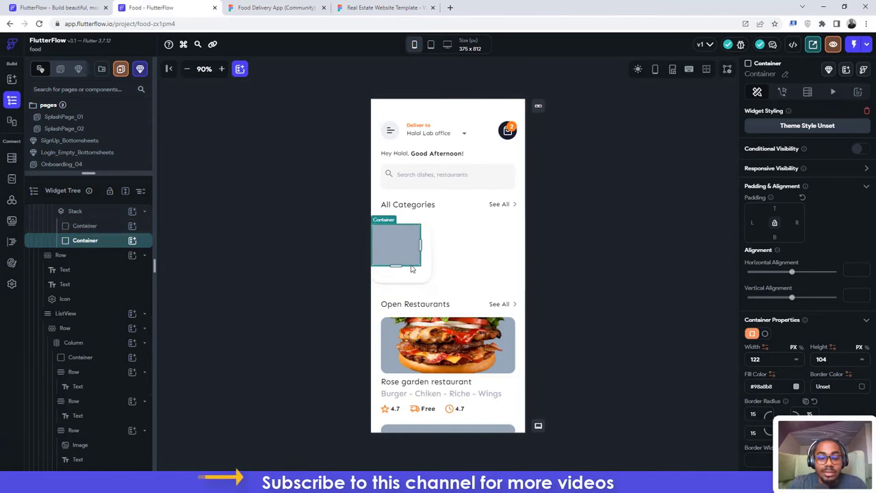
Step: Measure the Pizza image's offsets within its card in Figma and set the FlutterFlow image container's left padding to 13
{"action": "left_click", "coordinate": [243, 7]}
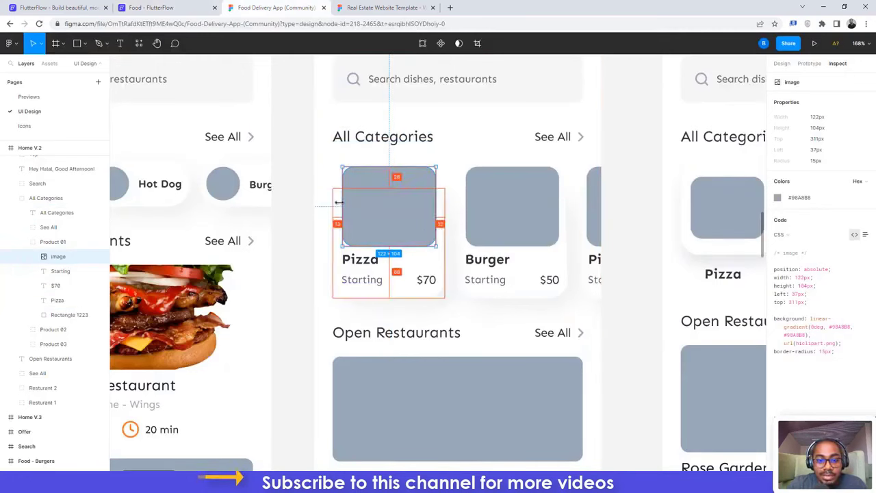
{"action": "left_click", "coordinate": [163, 6]}
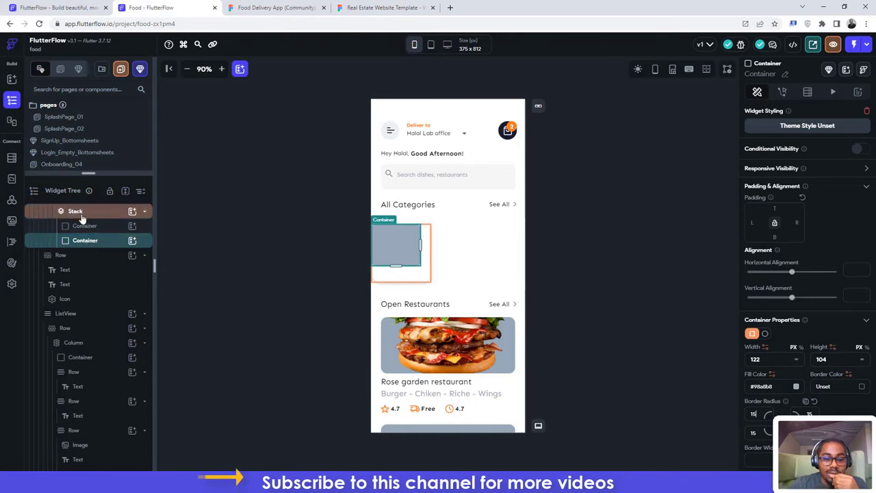
{"action": "left_click", "coordinate": [274, 7]}
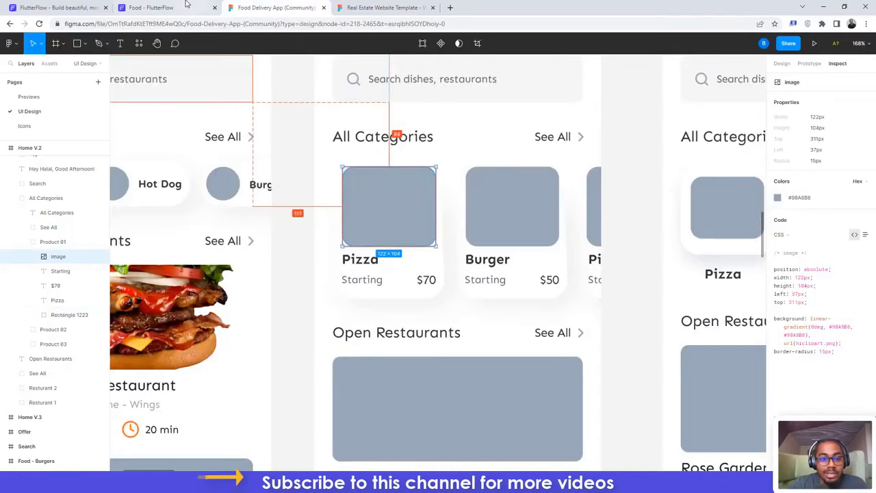
{"action": "key", "text": "ctrl+shift+Tab"}
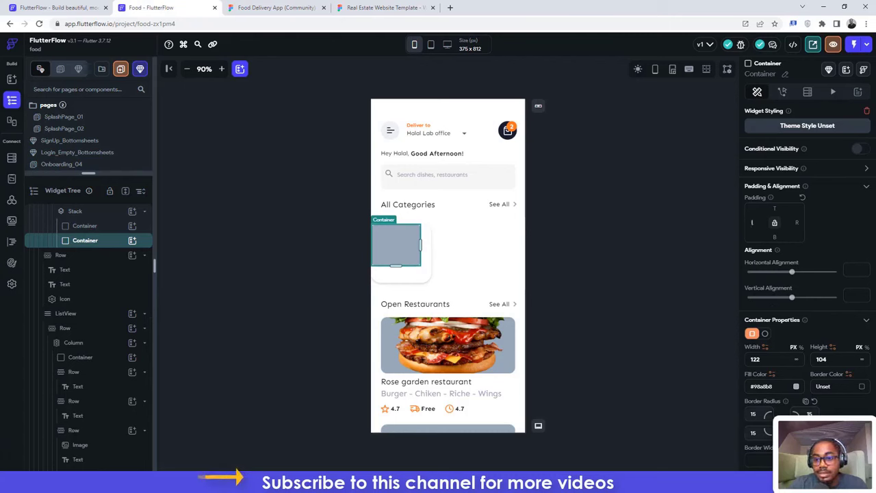
{"action": "type", "text": "13"}
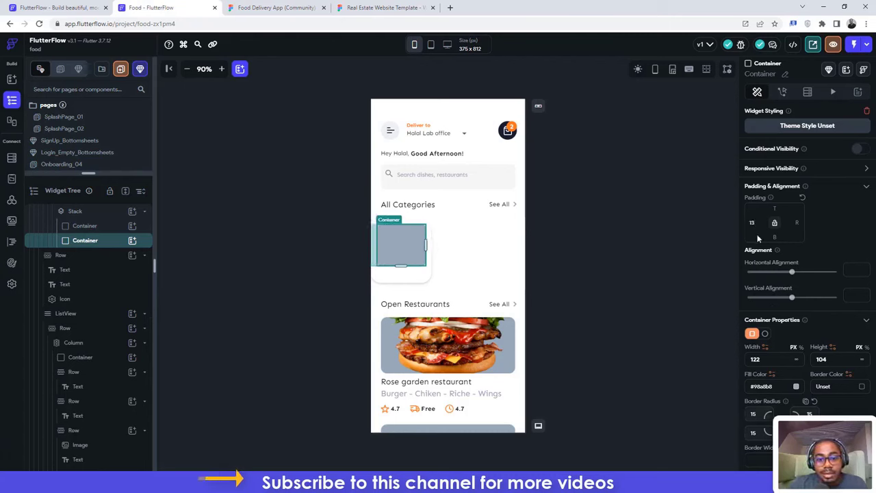
{"action": "left_click", "coordinate": [572, 213]}
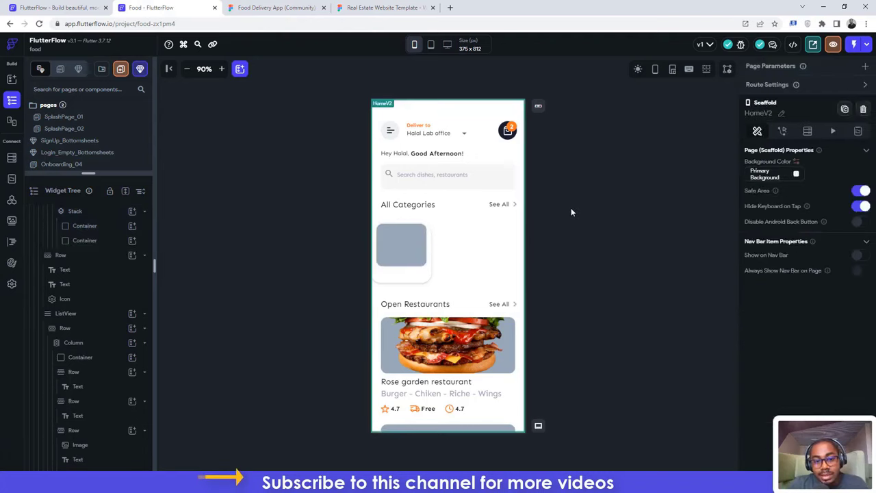
Step: Try a bottom padding of 68 on the grey image container in FlutterFlow
{"action": "left_click", "coordinate": [404, 246]}
{"action": "left_click", "coordinate": [273, 8]}
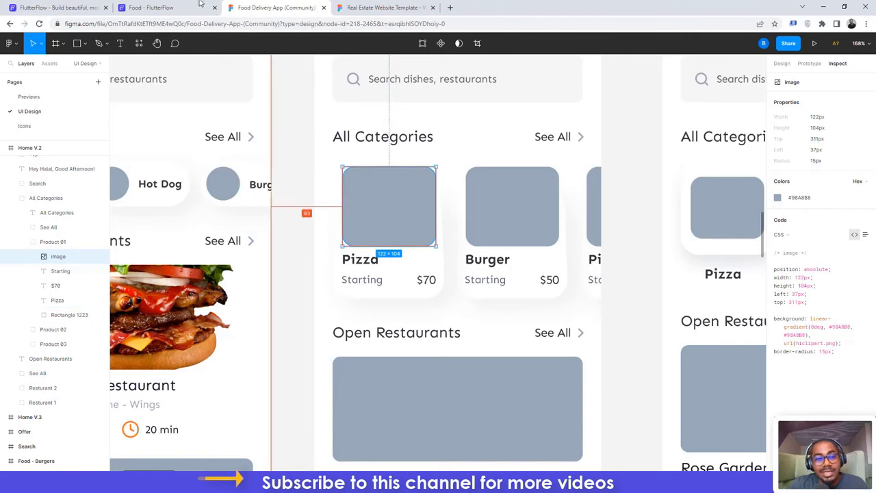
{"action": "left_click", "coordinate": [150, 8]}
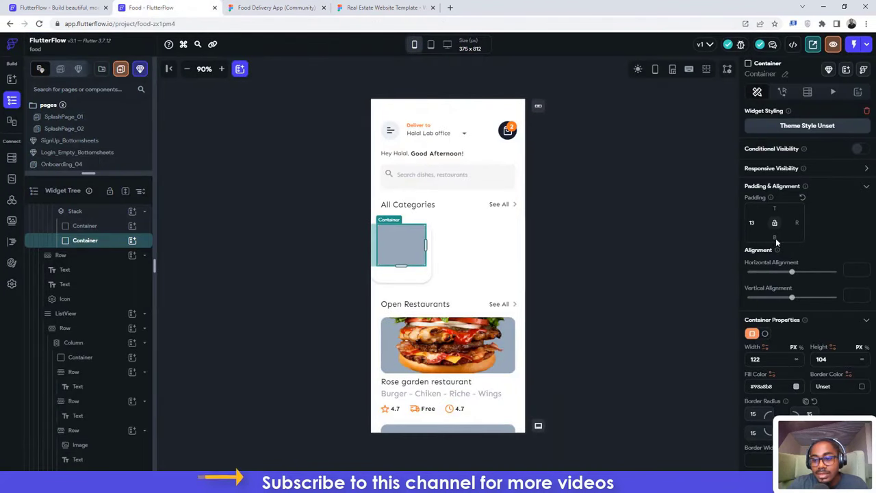
{"action": "type", "text": "68"}
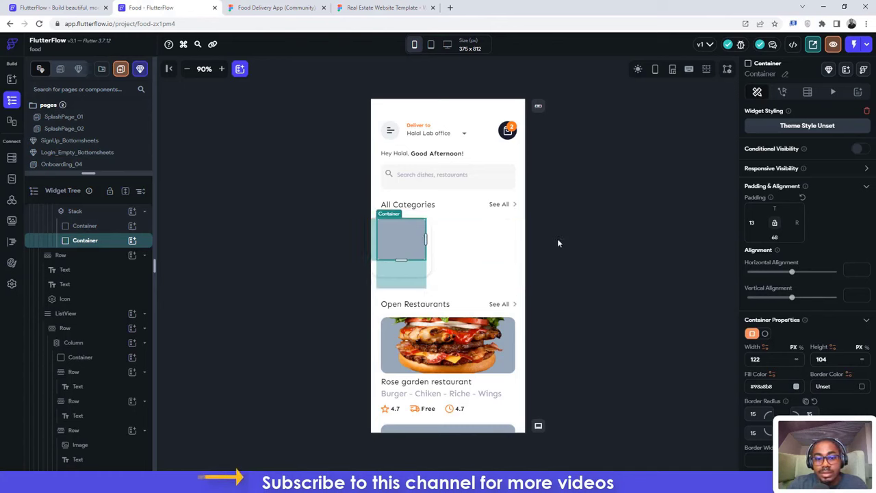
{"action": "double_click", "coordinate": [771, 239]}
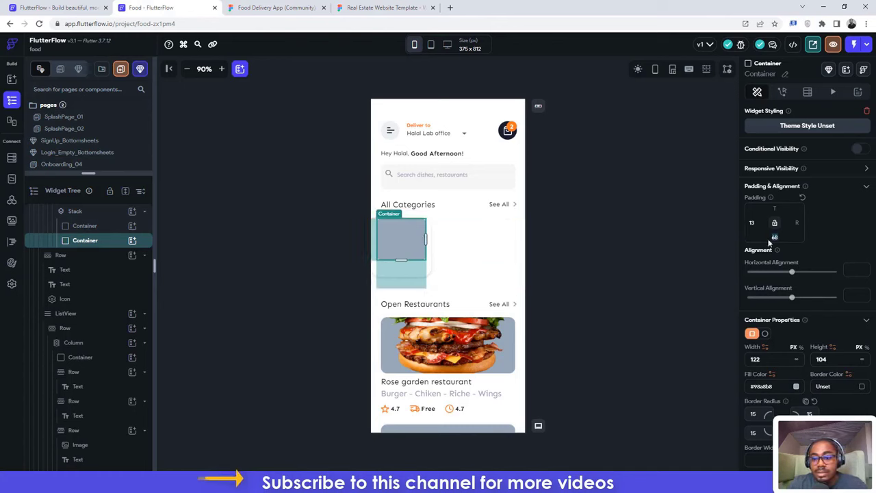
Step: Measure the white card's top offset from the Pizza image in Figma and set the white FlutterFlow container's top padding to 28
{"action": "left_click", "coordinate": [274, 8]}
{"action": "left_click", "coordinate": [411, 293]}
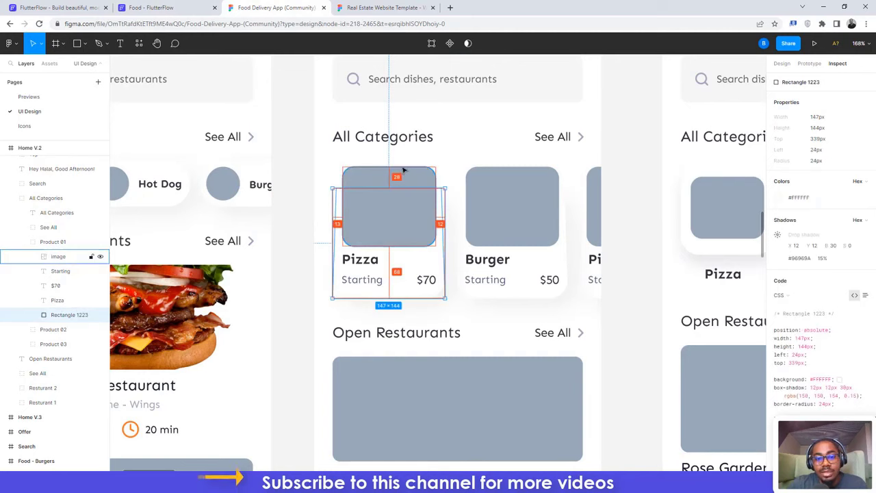
{"action": "left_click", "coordinate": [154, 7]}
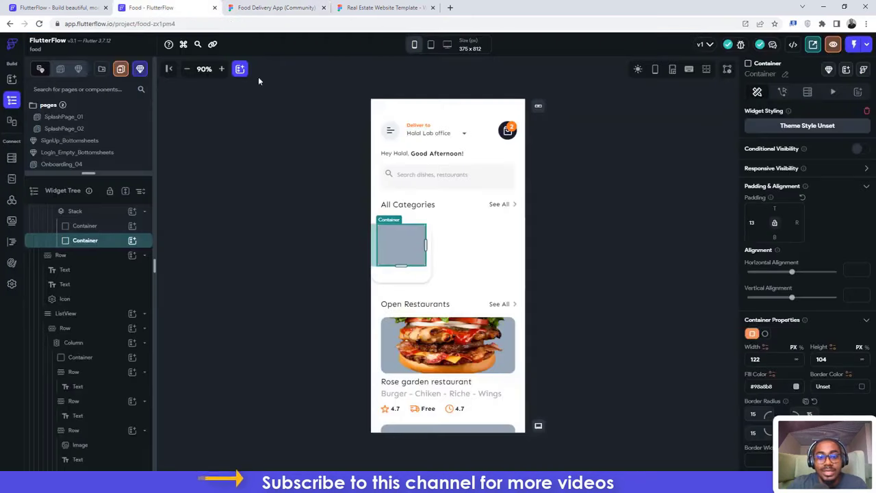
{"action": "left_click", "coordinate": [404, 281]}
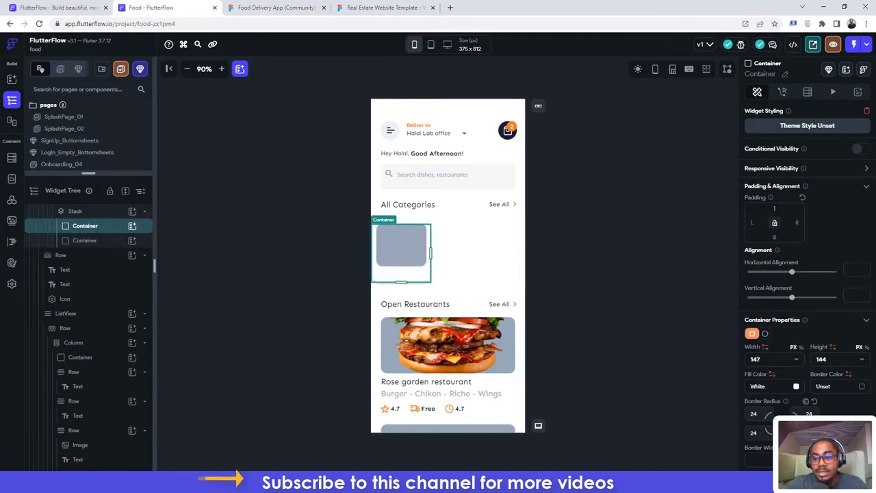
{"action": "key", "text": "BackSpace"}
{"action": "type", "text": "28"}
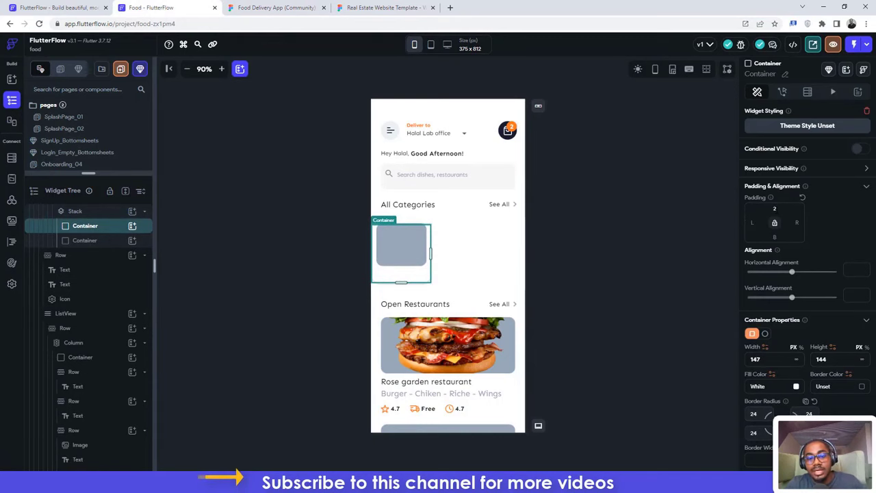
{"action": "left_click", "coordinate": [564, 229]}
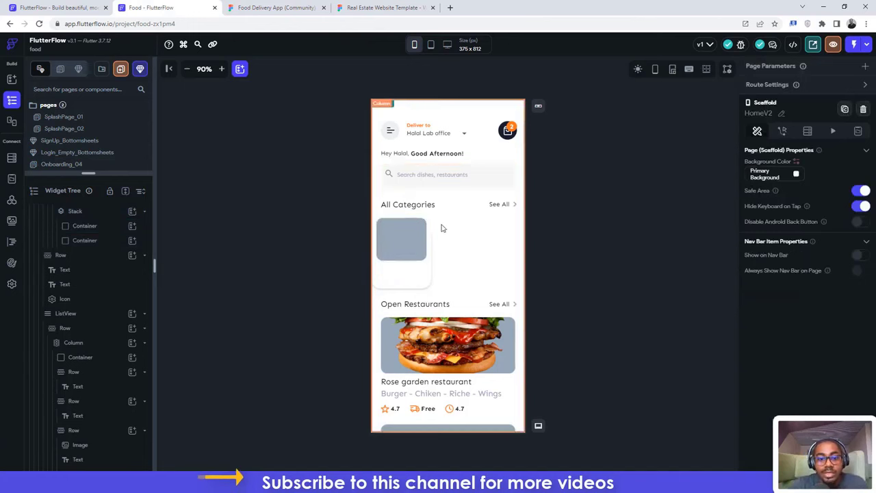
Step: Review the Pizza card's label layout in Figma, and add a row containing a column to the card's stack in FlutterFlow
{"action": "left_click", "coordinate": [295, 8]}
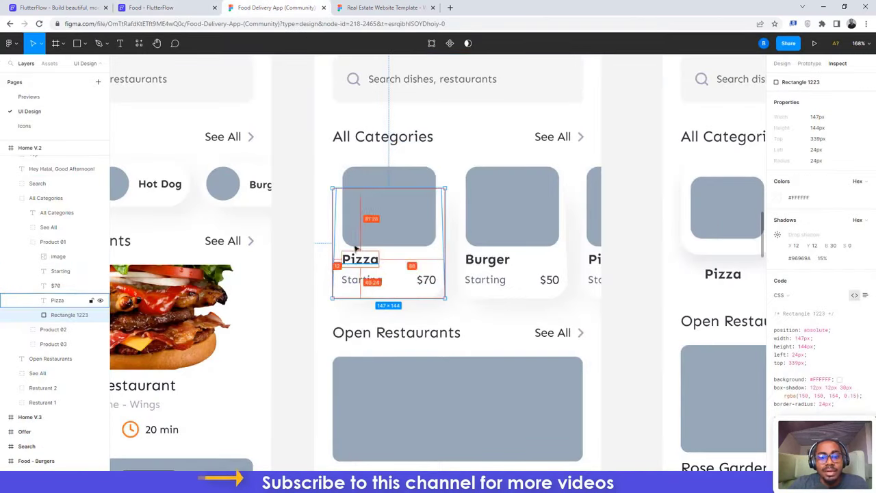
{"action": "key", "text": "ctrl+shift+Tab"}
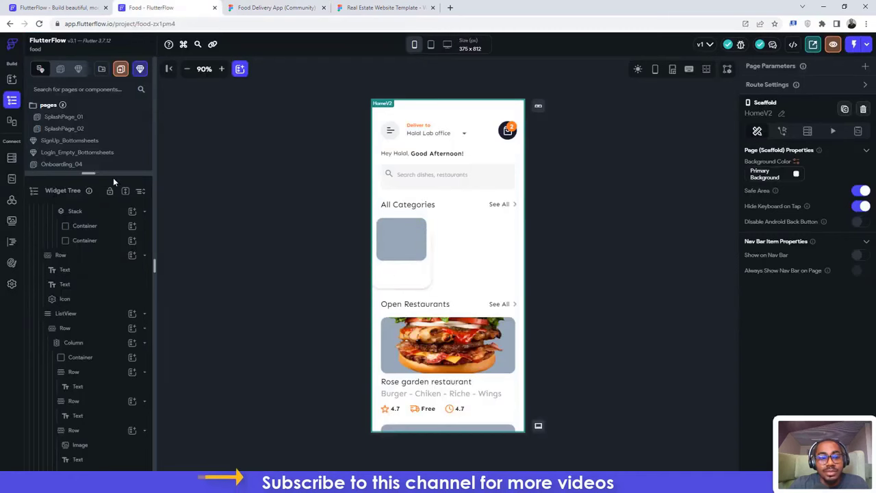
{"action": "left_click", "coordinate": [400, 283]}
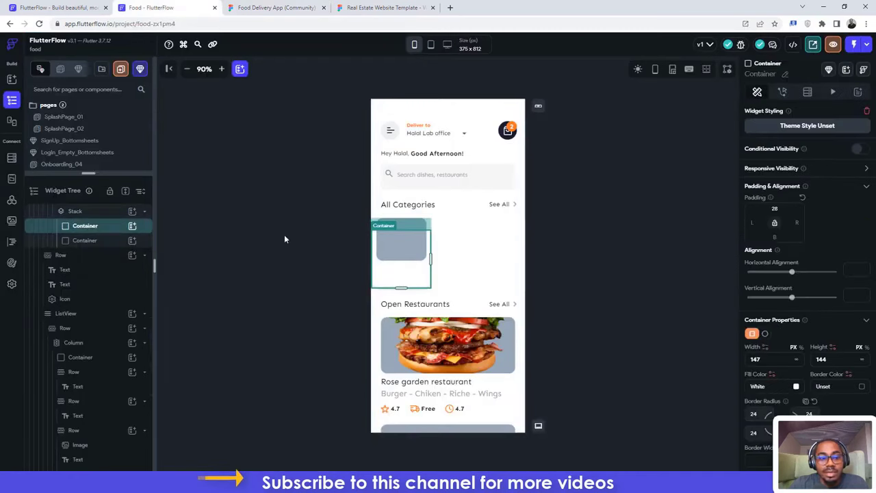
{"action": "left_click", "coordinate": [95, 213]}
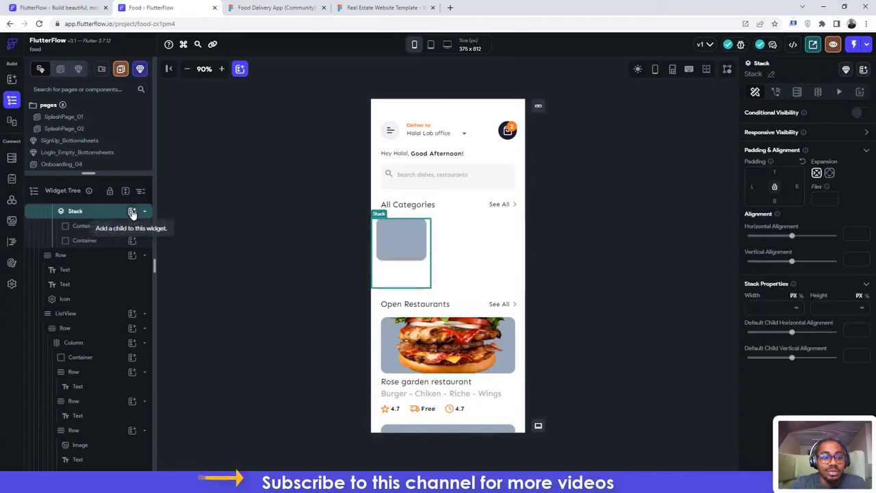
{"action": "left_click", "coordinate": [132, 213]}
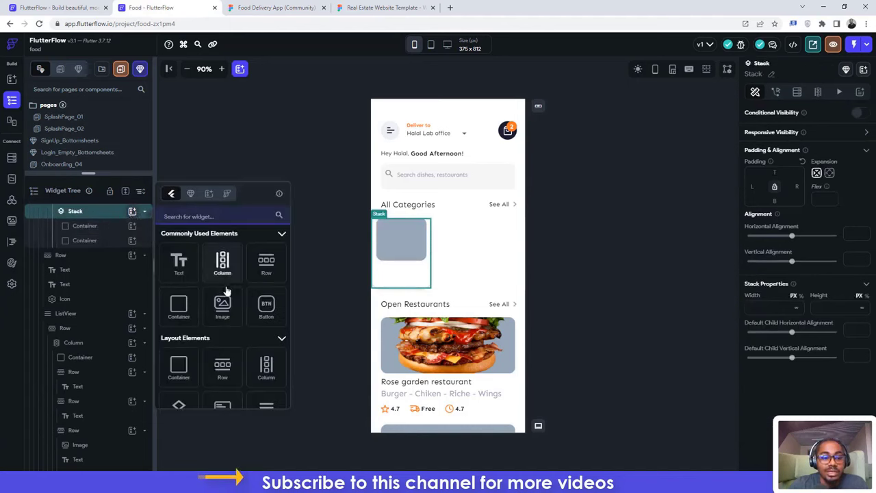
{"action": "left_click", "coordinate": [267, 266]}
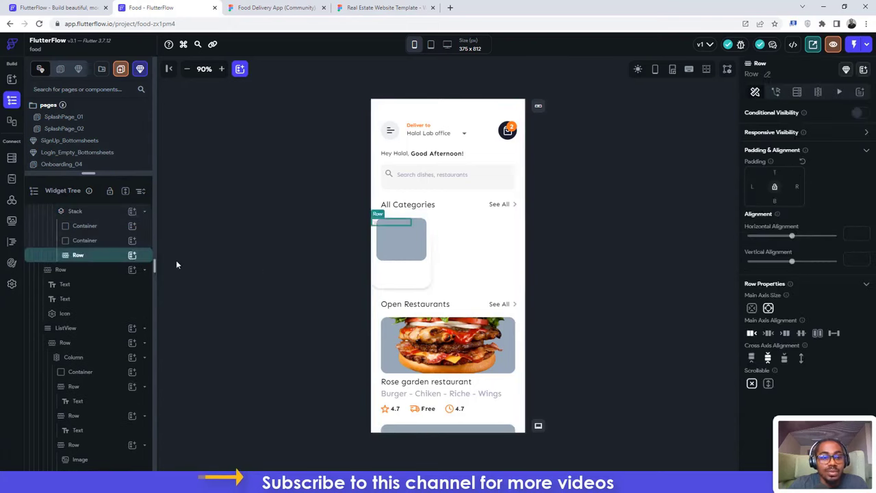
{"action": "left_click", "coordinate": [132, 255]}
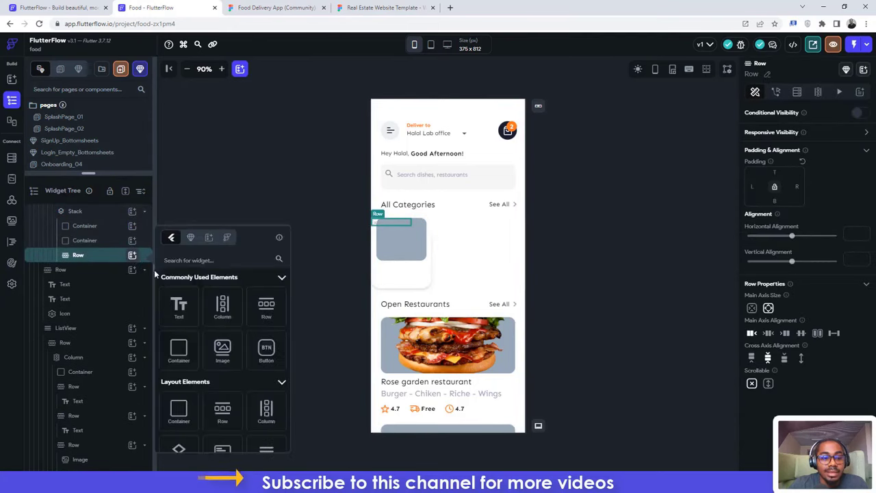
{"action": "left_click", "coordinate": [222, 308]}
{"action": "left_click", "coordinate": [222, 308]}
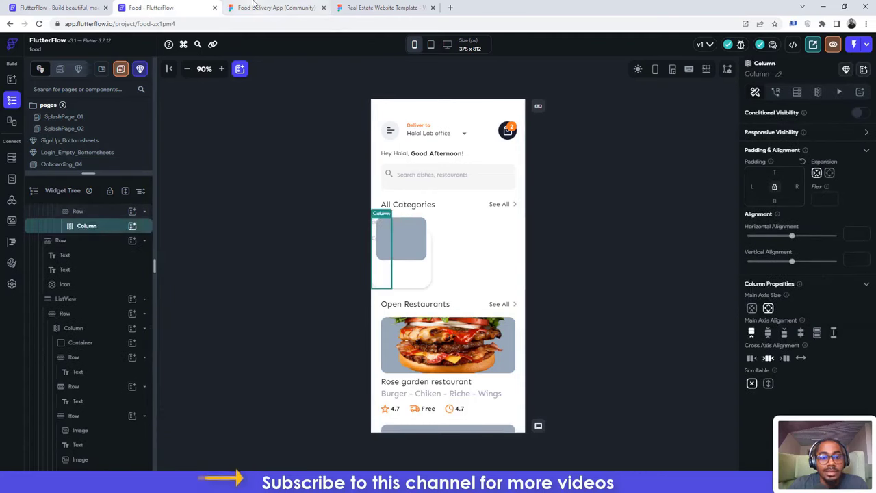
Step: Inspect the Pizza label in Figma and add a row inside the new column in FlutterFlow
{"action": "left_click", "coordinate": [274, 8]}
{"action": "double_click", "coordinate": [357, 260]}
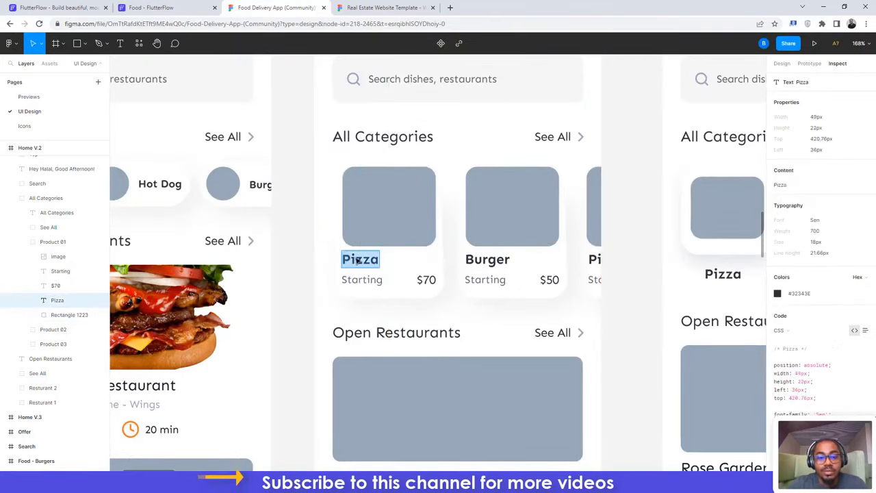
{"action": "left_click", "coordinate": [151, 7]}
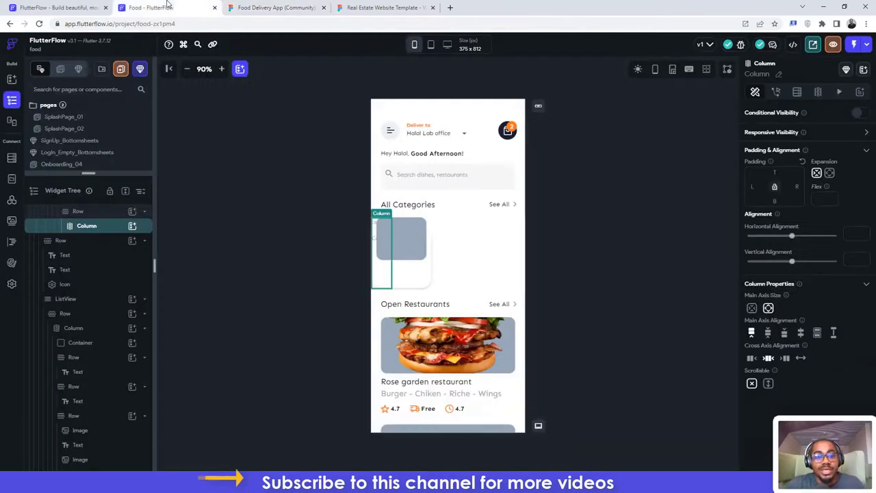
{"action": "left_click", "coordinate": [132, 228]}
{"action": "left_click", "coordinate": [265, 278]}
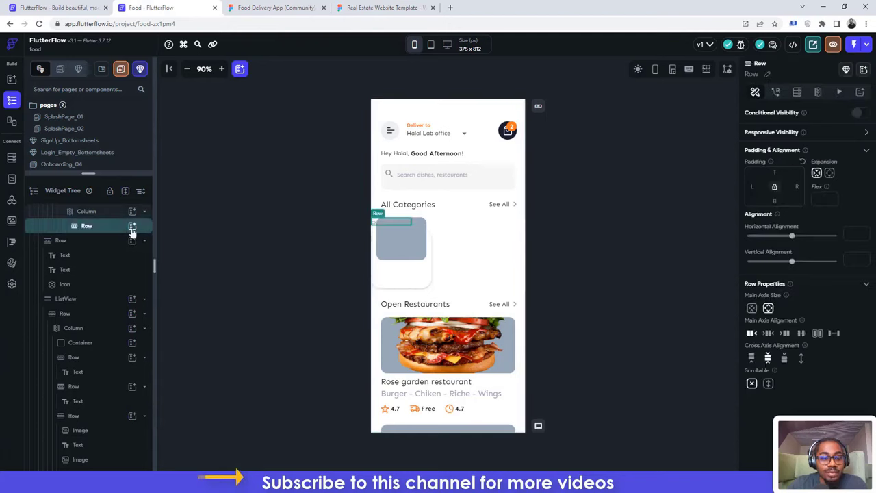
Step: Add a text widget to the column's inner row and set its text to "Pizza"
{"action": "left_click", "coordinate": [132, 226]}
{"action": "left_click", "coordinate": [179, 275]}
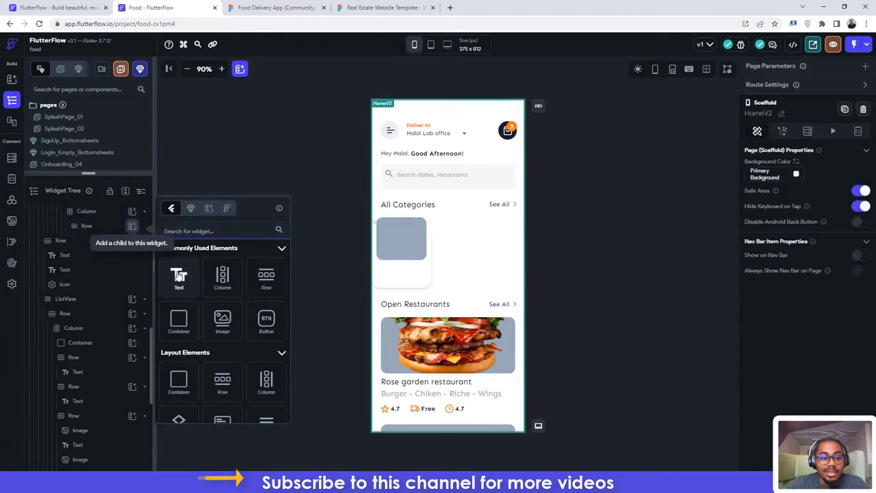
{"action": "left_click", "coordinate": [178, 275]}
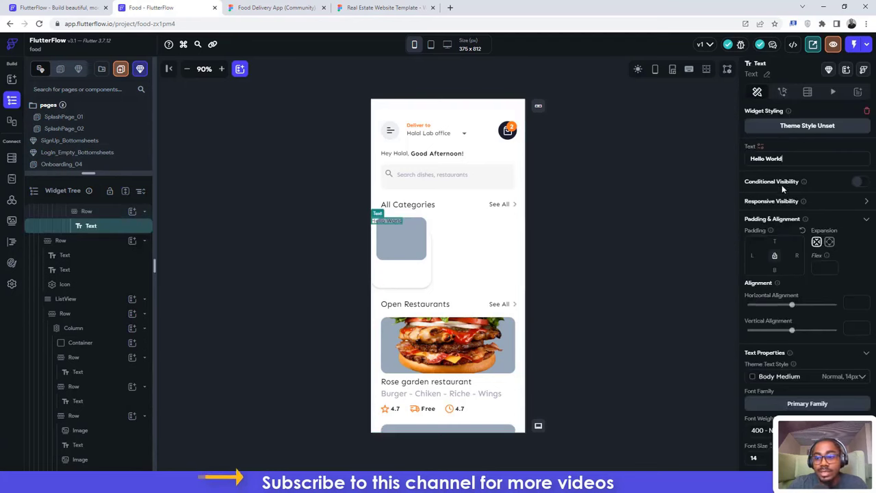
{"action": "triple_click", "coordinate": [743, 156]}
{"action": "type", "text": "Pizza"}
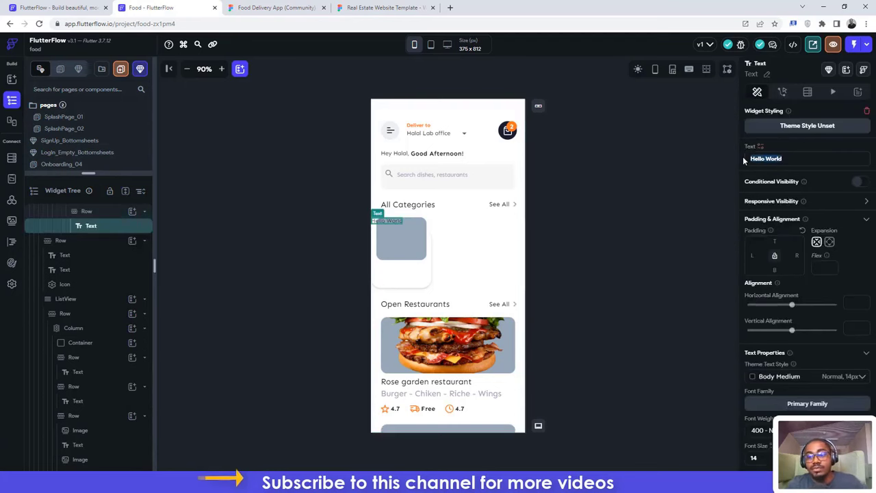
{"action": "key", "text": "Return"}
Step: Check the Pizza label's typography in Figma and set the FlutterFlow Pizza text to 700 - Bold with font size 18
{"action": "left_click", "coordinate": [288, 7]}
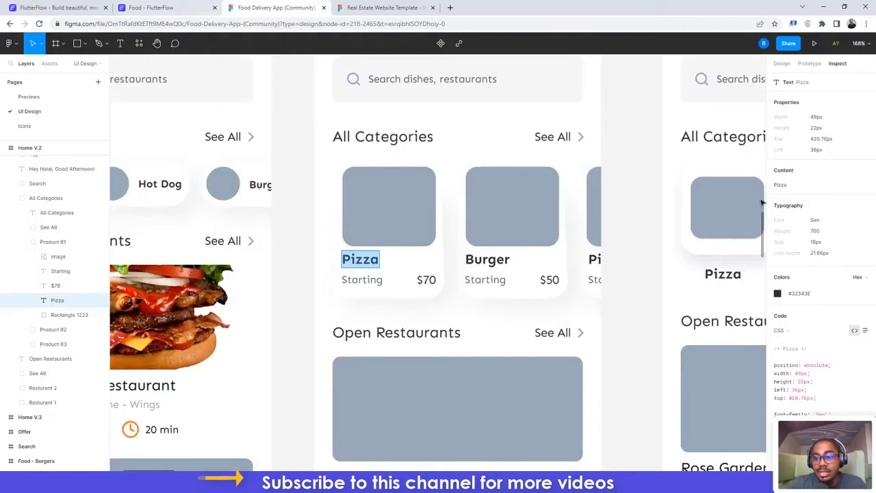
{"action": "left_click", "coordinate": [194, 5]}
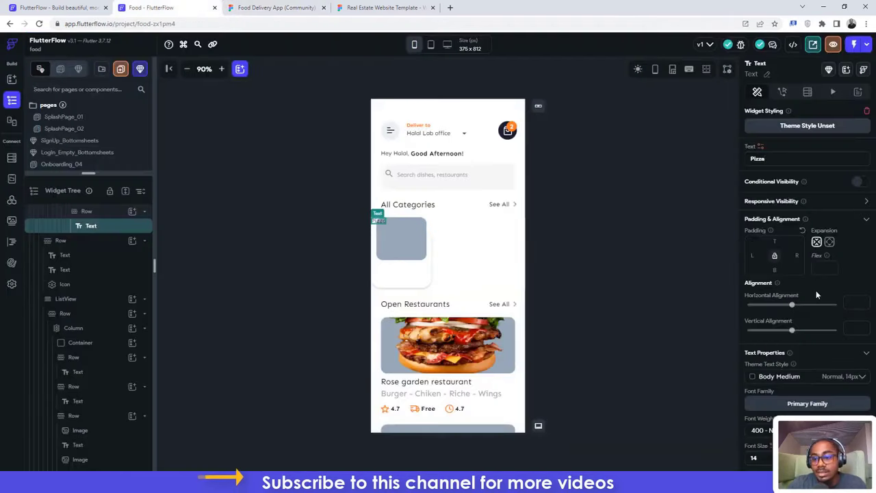
{"action": "scroll", "coordinate": [793, 363], "scroll_direction": "down", "scroll_amount": 3}
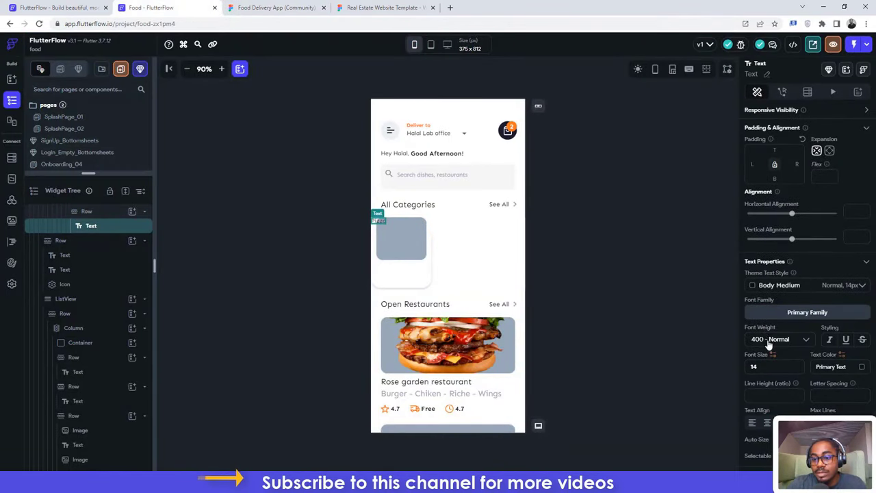
{"action": "left_click", "coordinate": [769, 342]}
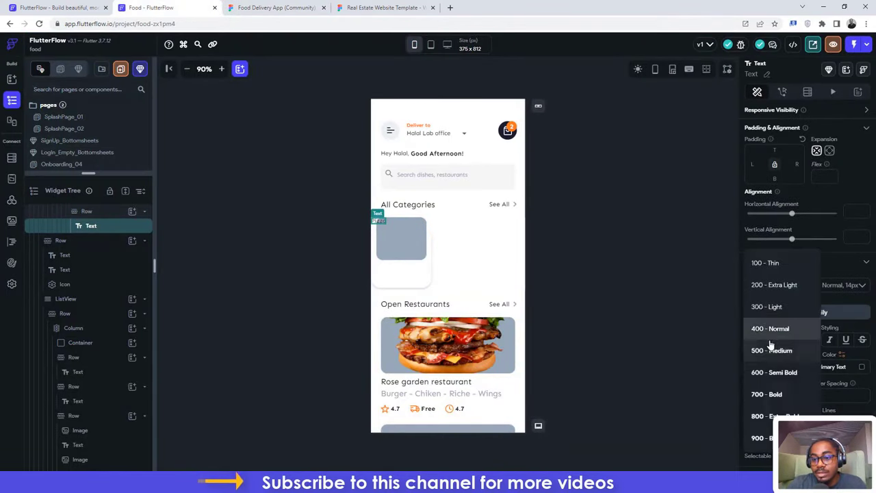
{"action": "left_click", "coordinate": [770, 394]}
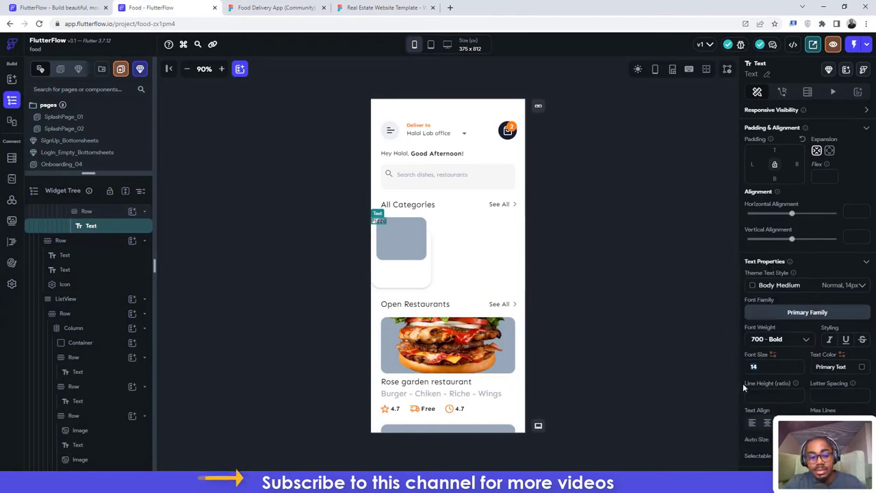
{"action": "type", "text": "18"}
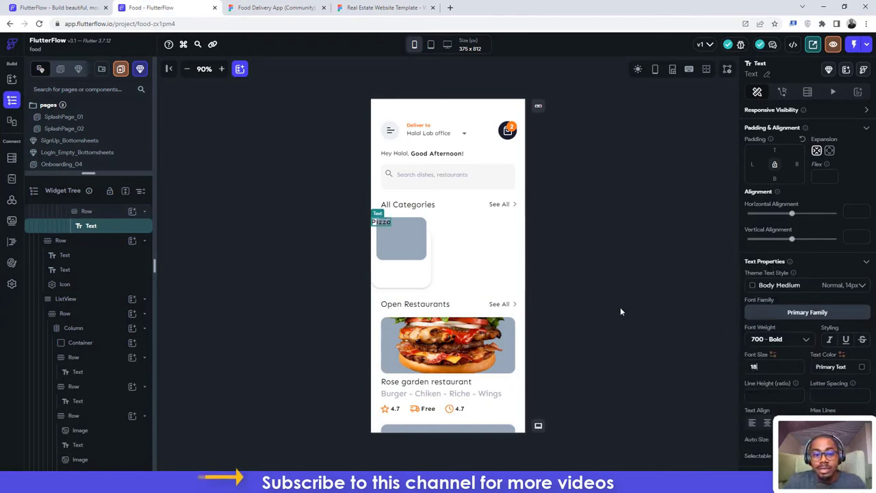
Step: Compare the Pizza label with the Figma card and duplicate its row inside the FlutterFlow card's column
{"action": "left_click", "coordinate": [274, 8]}
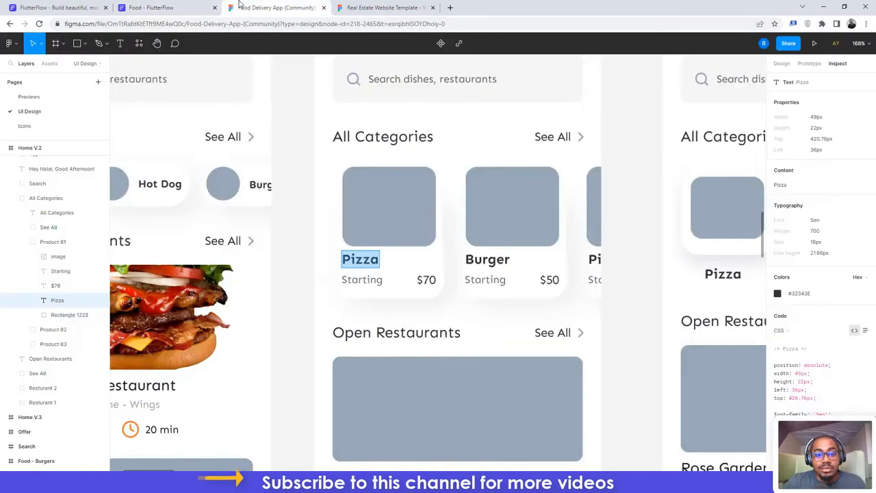
{"action": "left_click", "coordinate": [171, 8]}
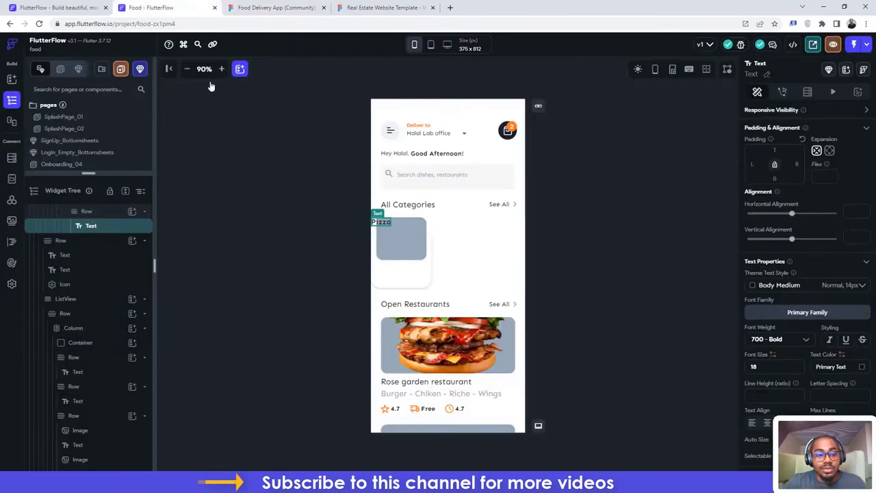
{"action": "left_click", "coordinate": [86, 213]}
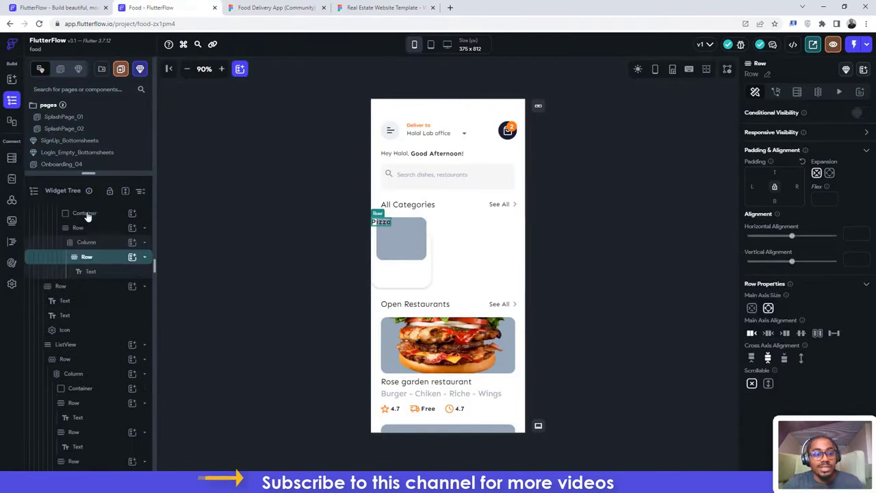
{"action": "key", "text": "ctrl+d"}
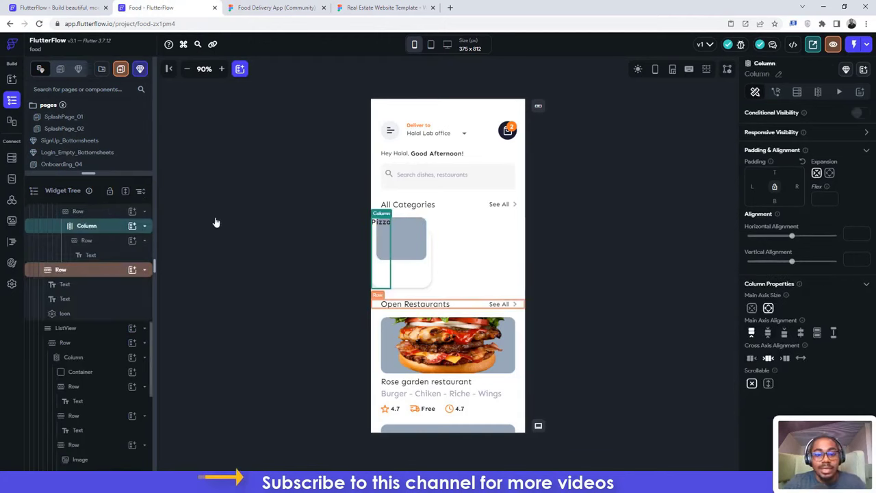
Step: Inspect the label below Pizza in Figma and change the duplicated row's text to "Starting" in FlutterFlow
{"action": "left_click", "coordinate": [274, 8]}
{"action": "left_click", "coordinate": [361, 278]}
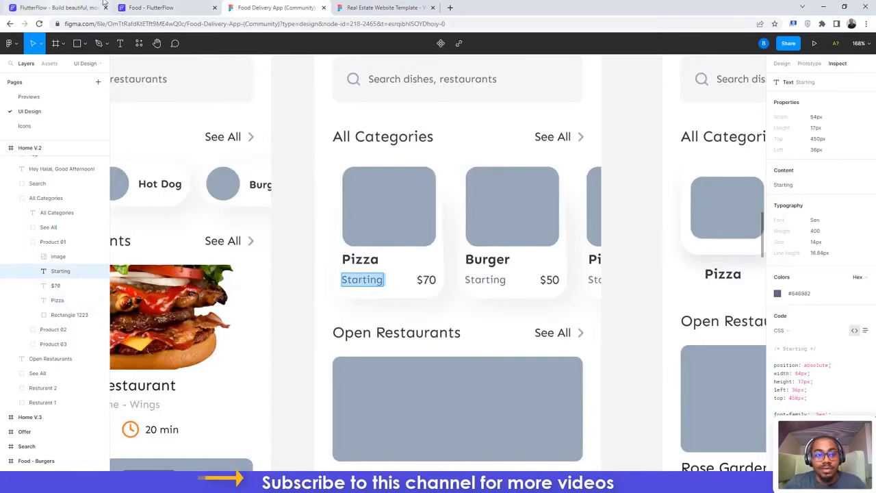
{"action": "left_click", "coordinate": [151, 7]}
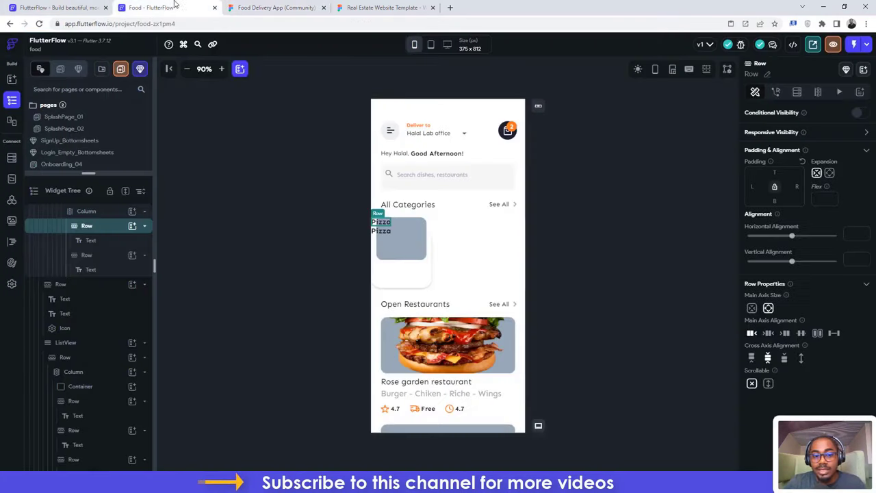
{"action": "left_click", "coordinate": [381, 231]}
{"action": "key", "text": "ctrl+a"}
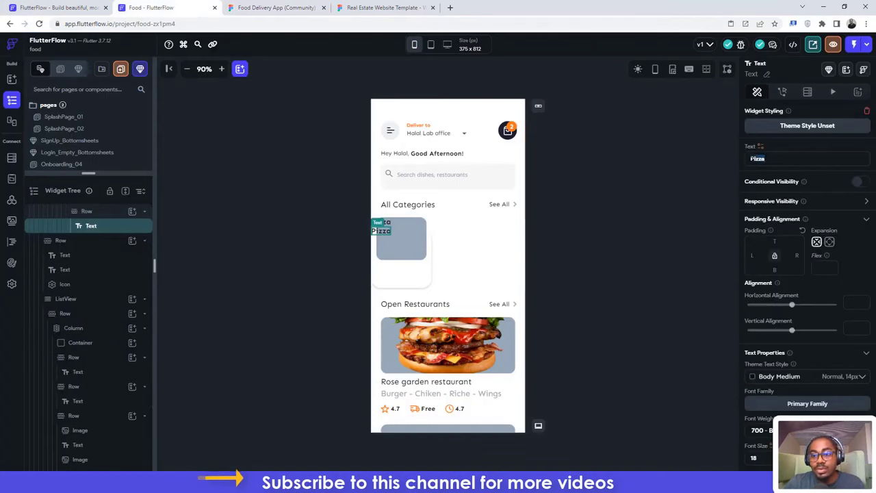
{"action": "type", "text": "Starting"}
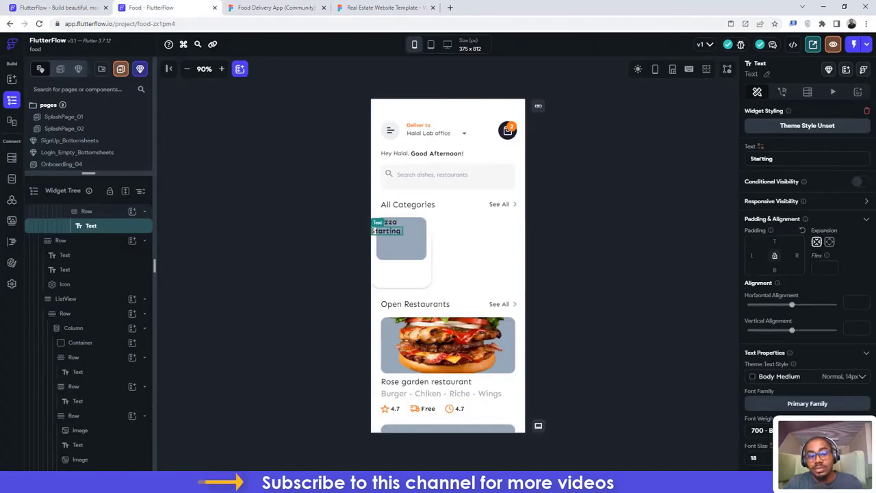
Step: Copy the Starting label's colour from Figma and apply #646982 as the Starting text's colour in FlutterFlow
{"action": "left_click", "coordinate": [310, 5]}
{"action": "left_click", "coordinate": [797, 293]}
{"action": "key", "text": "ctrl+shift+Tab"}
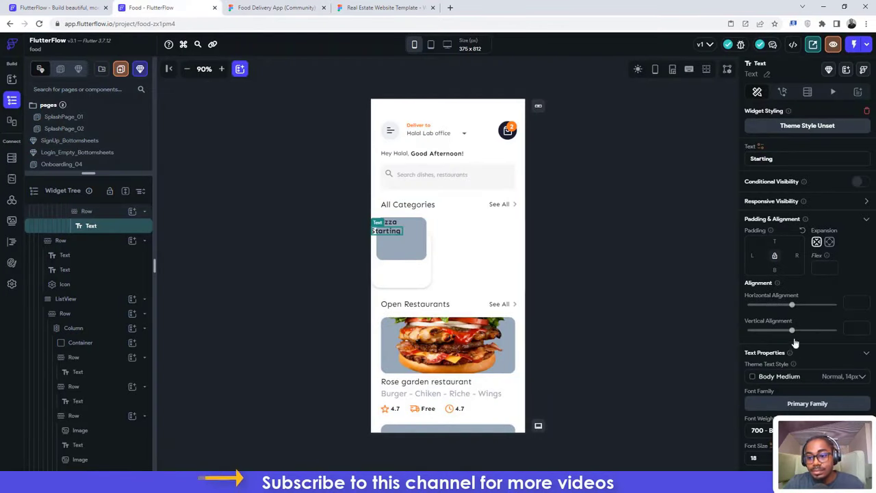
{"action": "scroll", "coordinate": [795, 341], "scroll_direction": "down", "scroll_amount": 2}
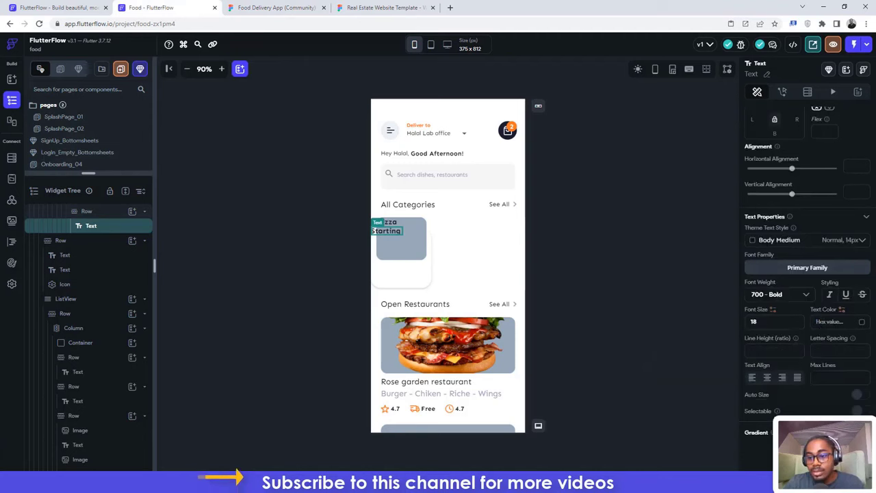
{"action": "key", "text": "ctrl+v"}
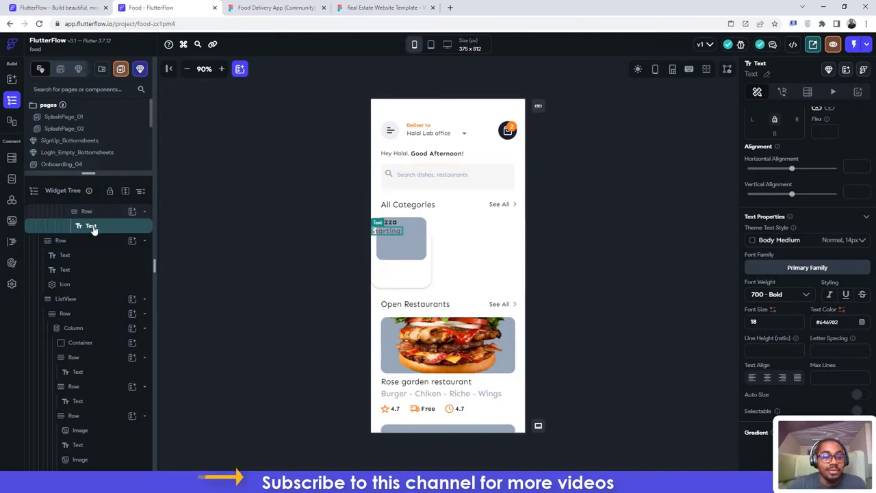
Step: Compare the labels with the Figma card and set the label column's cross axis alignment to start
{"action": "scroll", "coordinate": [89, 226], "scroll_direction": "up", "scroll_amount": 1}
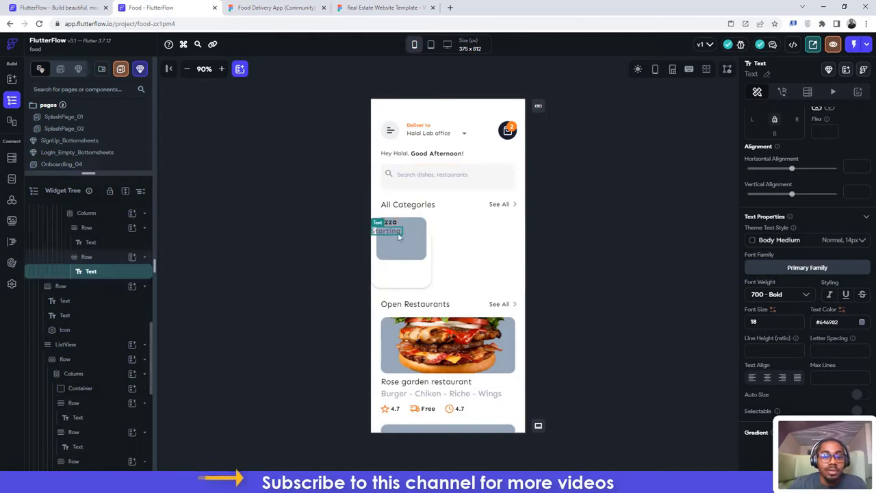
{"action": "left_click", "coordinate": [83, 218]}
{"action": "left_click", "coordinate": [257, 8]}
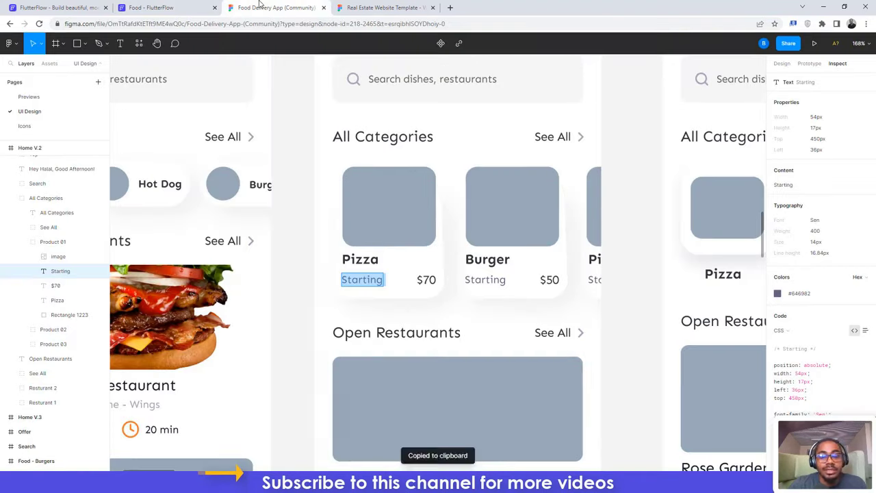
{"action": "left_click", "coordinate": [180, 8]}
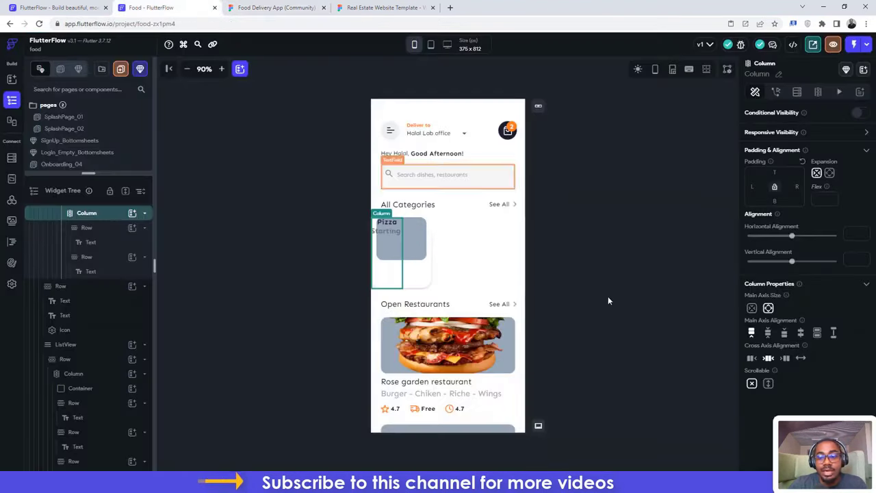
{"action": "left_click", "coordinate": [751, 358]}
{"action": "scroll", "coordinate": [94, 251], "scroll_direction": "up", "scroll_amount": 1}
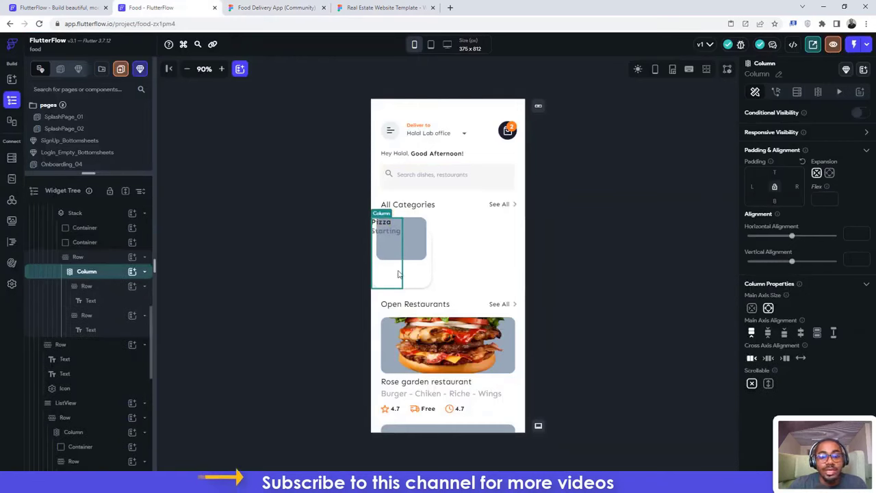
Step: Measure the Pizza label's offset within the Figma card and set the FlutterFlow label row's top padding to 81
{"action": "left_click", "coordinate": [273, 6]}
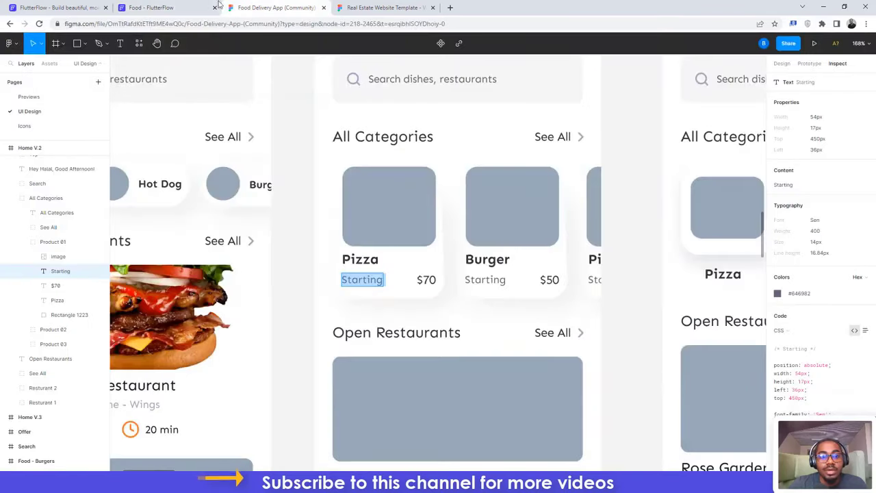
{"action": "left_click", "coordinate": [192, 6]}
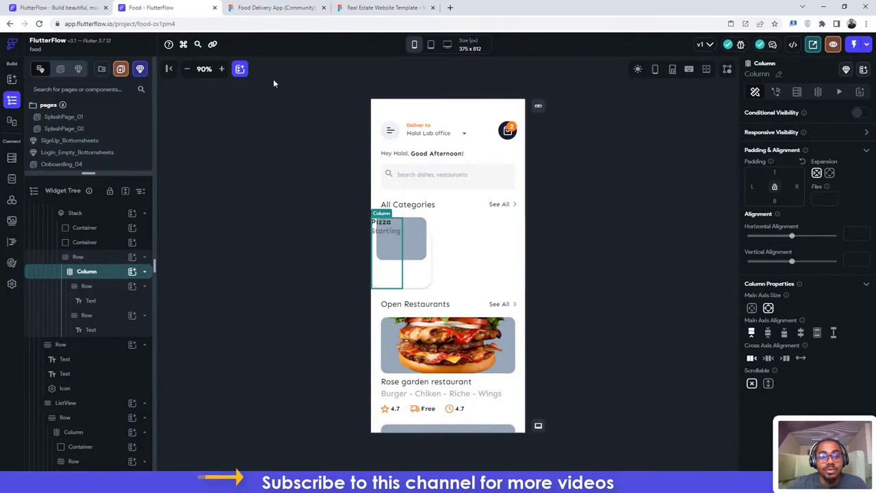
{"action": "left_click", "coordinate": [254, 7]}
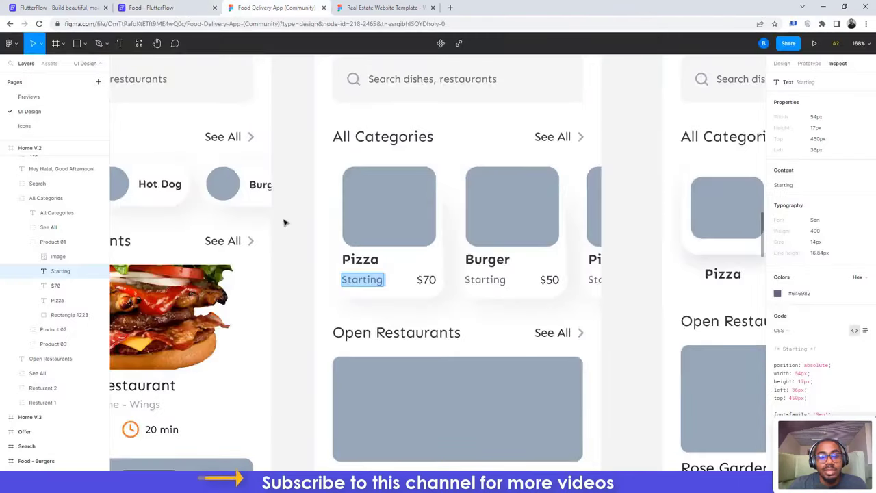
{"action": "left_click", "coordinate": [361, 263]}
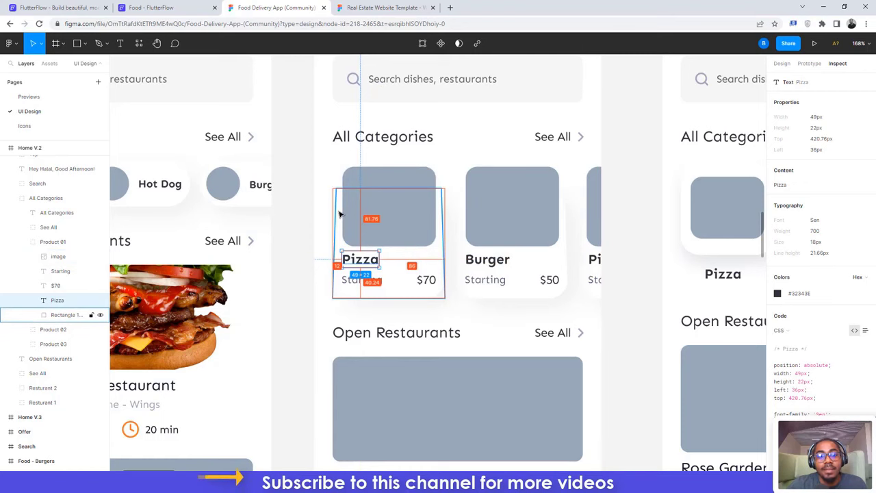
{"action": "left_click", "coordinate": [137, 7]}
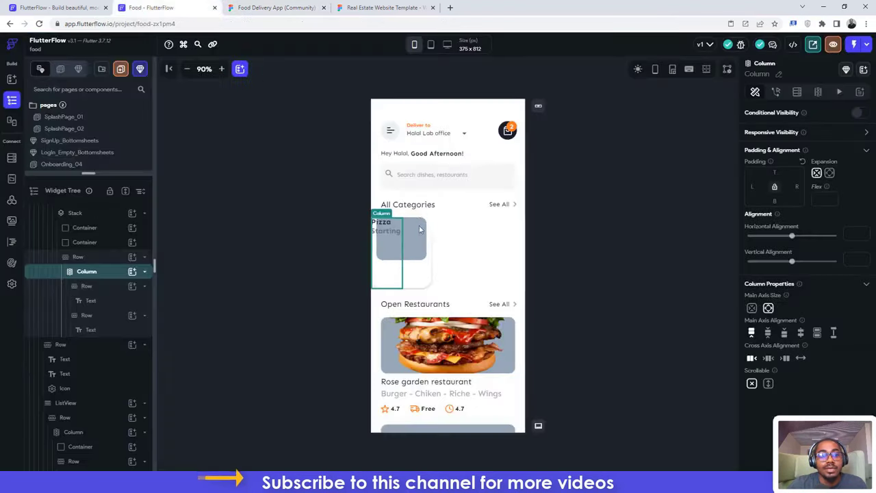
{"action": "left_click", "coordinate": [78, 258]}
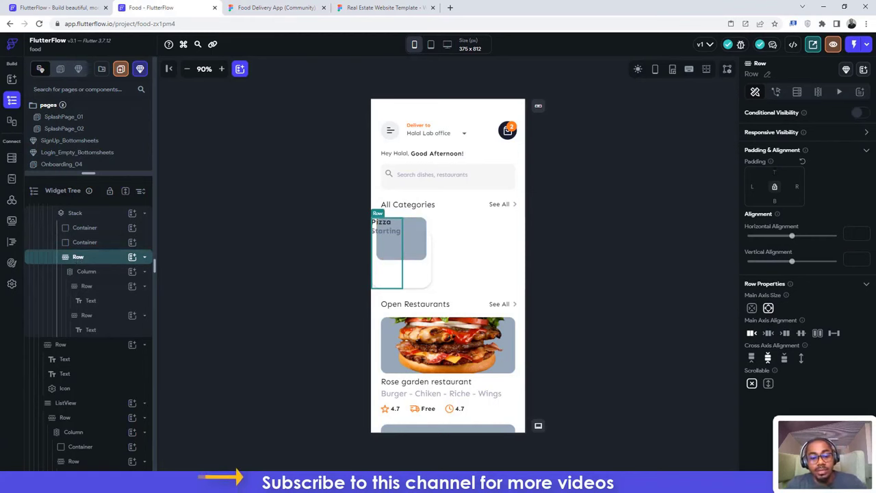
{"action": "left_click", "coordinate": [775, 172]}
{"action": "type", "text": "81"}
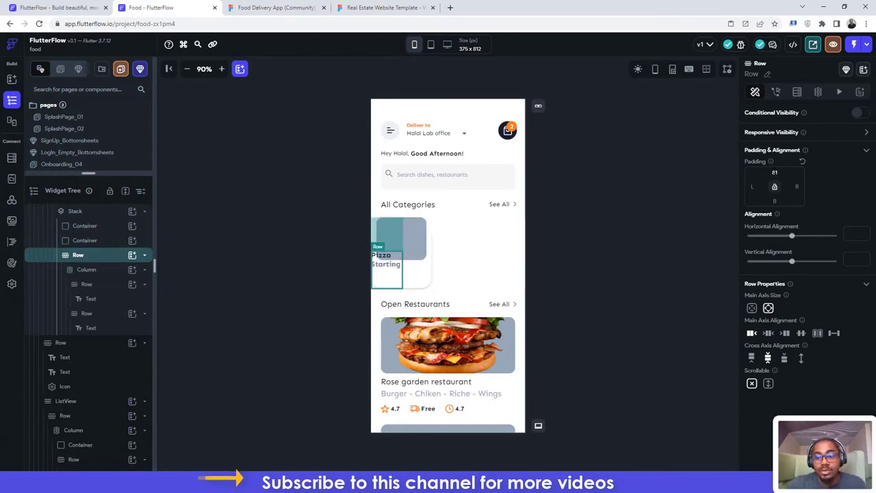
Step: Recheck the Pizza label's position in Figma and set the FlutterFlow label row's top padding to 109
{"action": "left_click", "coordinate": [274, 7]}
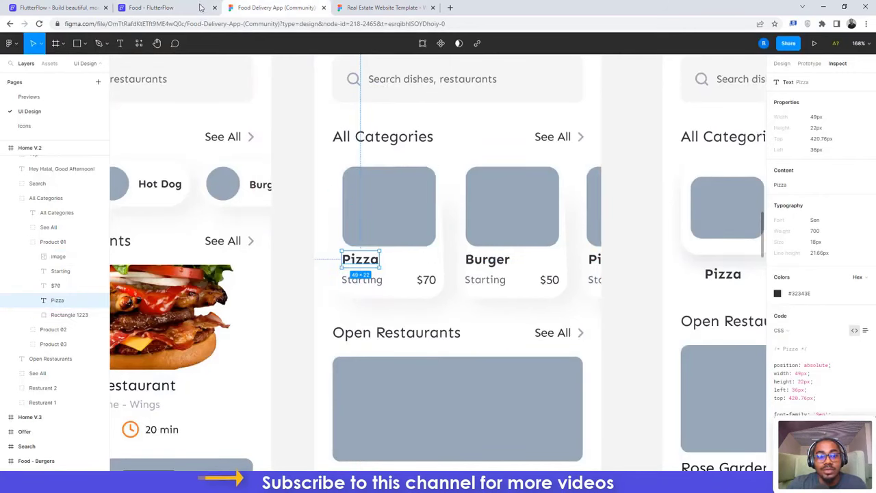
{"action": "left_click", "coordinate": [167, 7]}
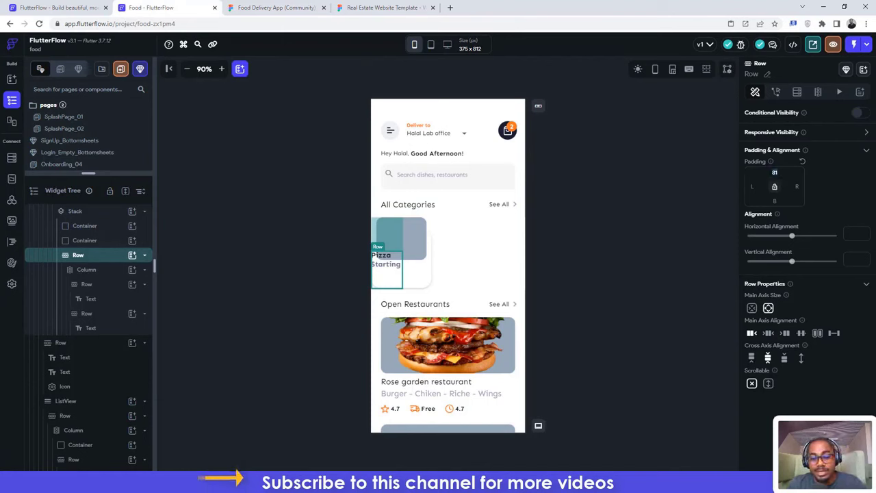
{"action": "double_click", "coordinate": [772, 172]}
{"action": "type", "text": "109"}
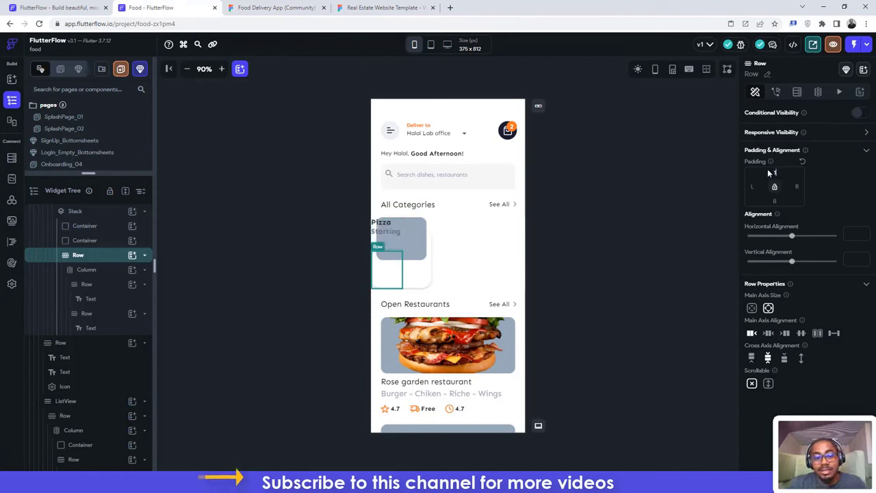
Step: Review the Figma card's price layout and add a second column to the FlutterFlow card's outer label row
{"action": "left_click", "coordinate": [235, 6]}
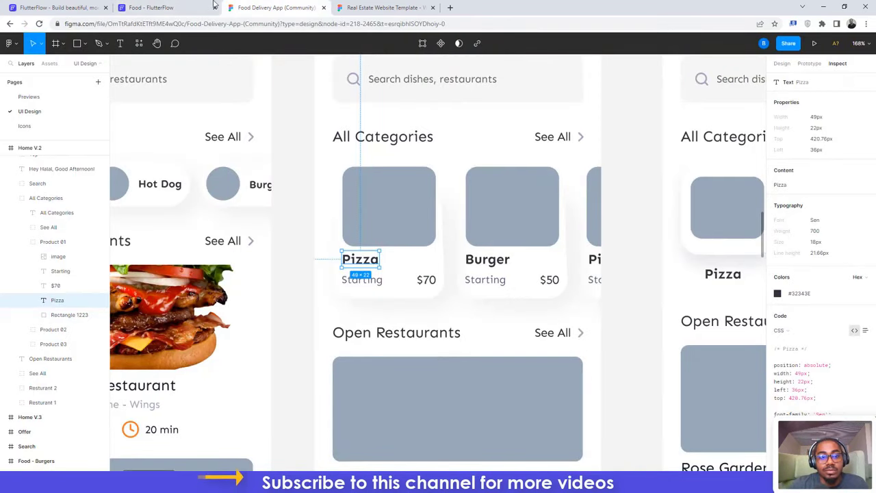
{"action": "left_click", "coordinate": [164, 7]}
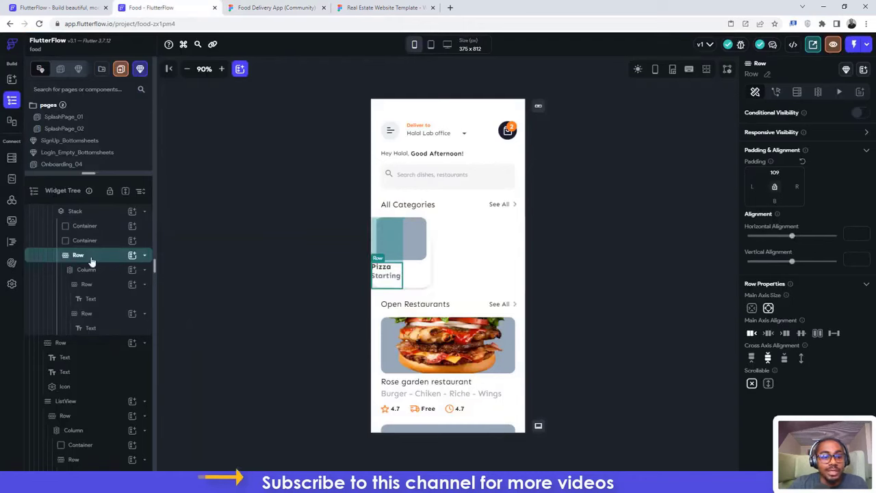
{"action": "left_click", "coordinate": [132, 255]}
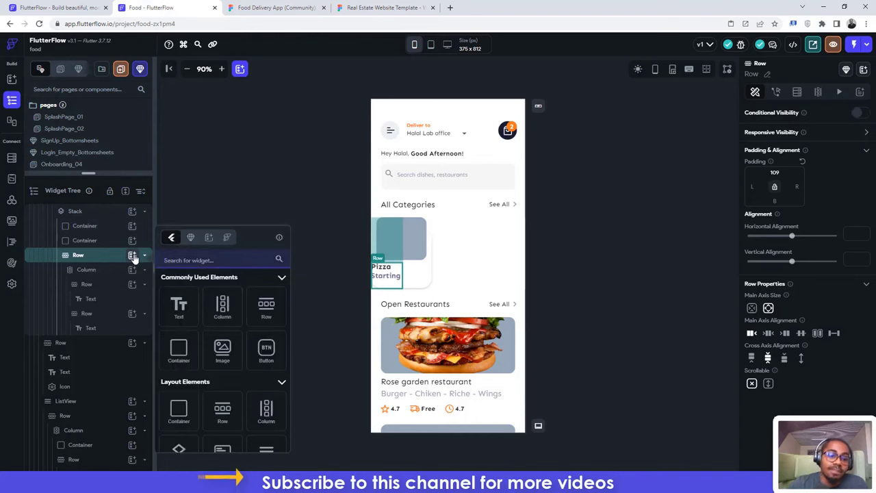
{"action": "left_click", "coordinate": [222, 306]}
{"action": "left_click", "coordinate": [222, 306]}
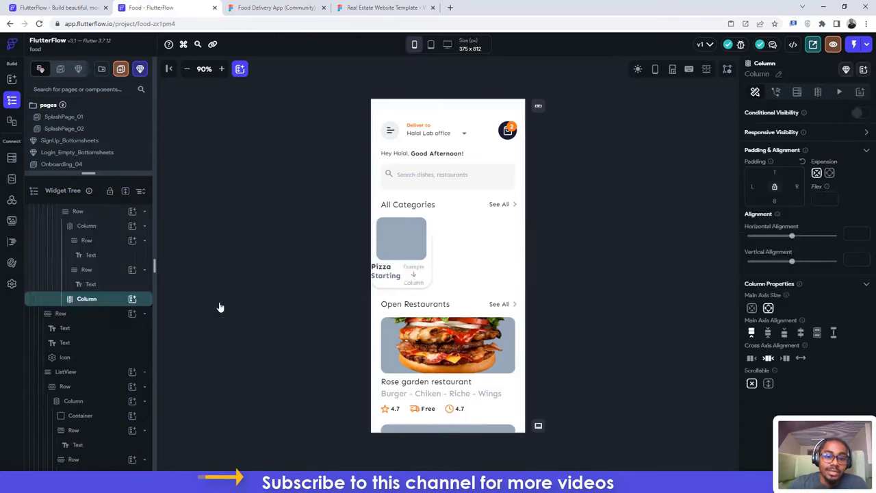
Step: Add a row containing a text widget to the card's empty second column
{"action": "left_click", "coordinate": [132, 300]}
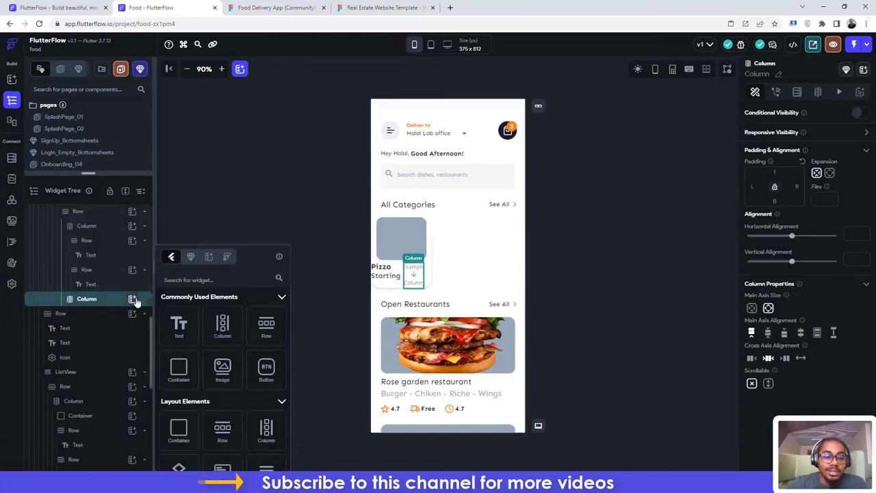
{"action": "left_click", "coordinate": [266, 327]}
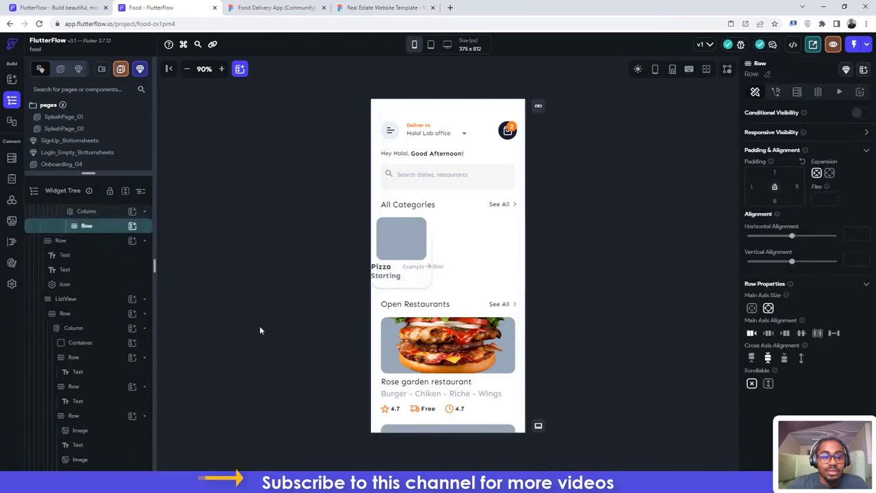
{"action": "left_click", "coordinate": [132, 227]}
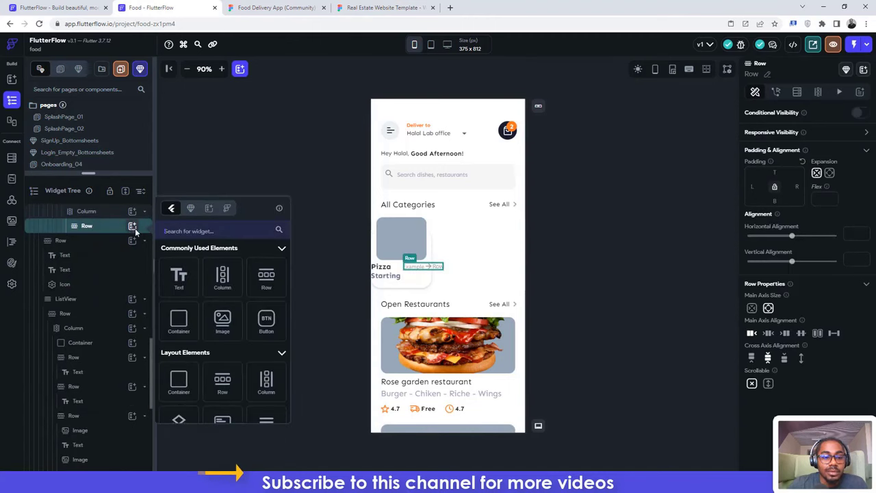
{"action": "left_click", "coordinate": [179, 278]}
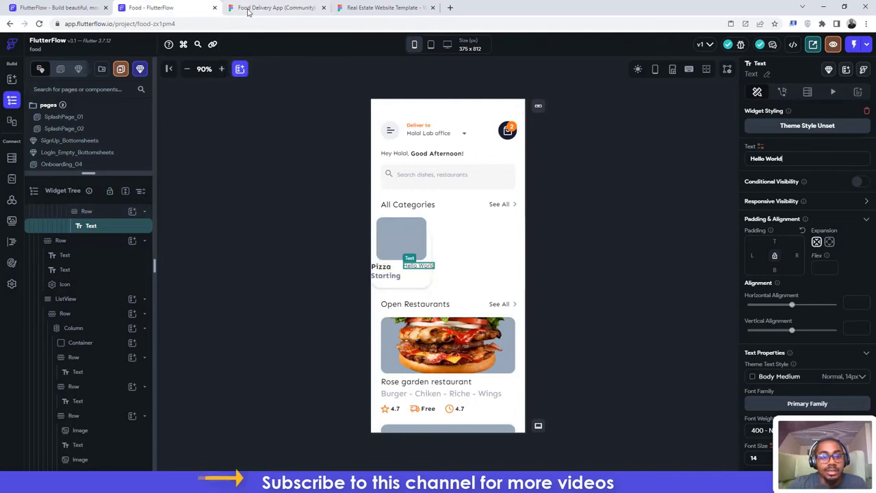
Step: Inspect the $70 price label in Figma and set the new FlutterFlow text to $70 with font size 16
{"action": "key", "text": "ctrl+Tab"}
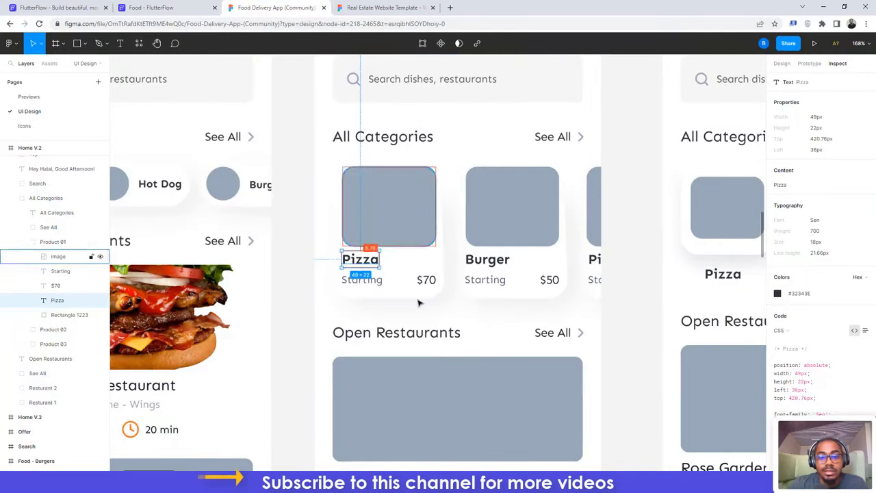
{"action": "left_click", "coordinate": [424, 280]}
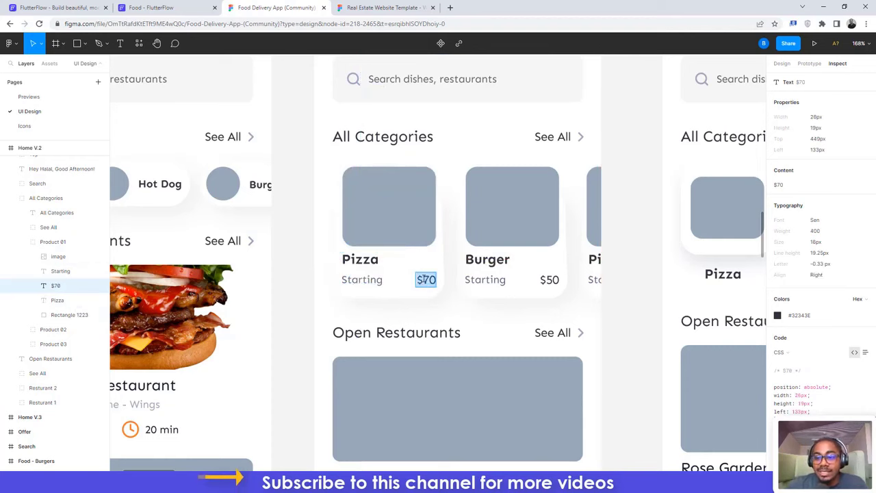
{"action": "left_click", "coordinate": [185, 8]}
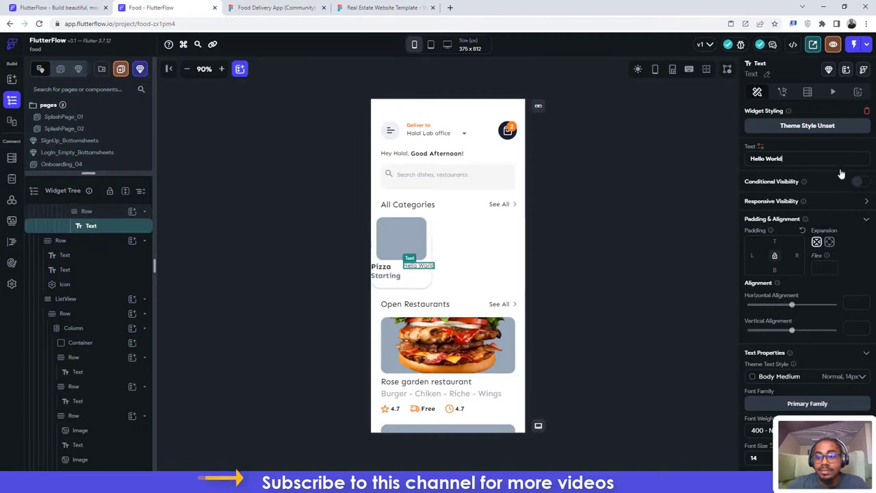
{"action": "left_click_drag", "start_coordinate": [782, 158], "coordinate": [750, 158]}
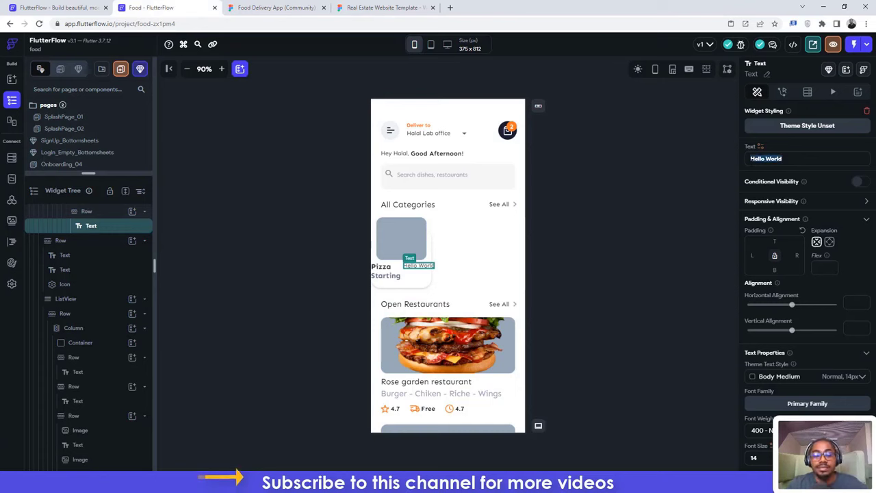
{"action": "type", "text": "$70"}
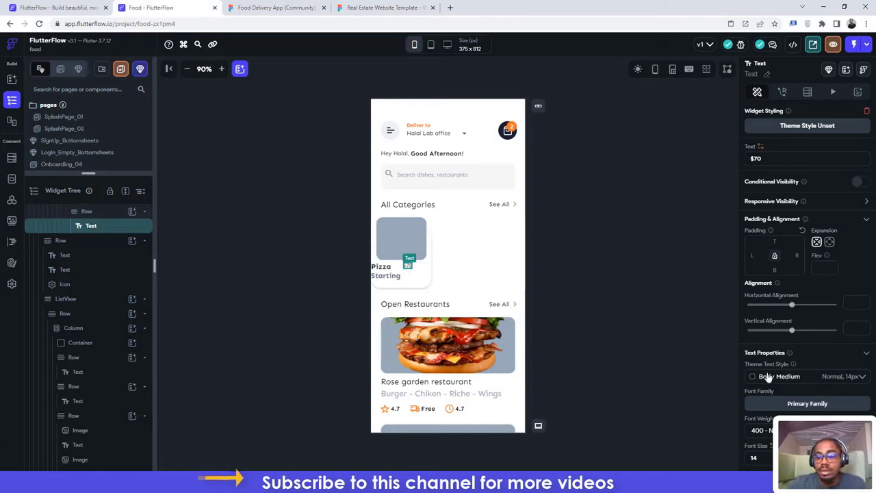
{"action": "scroll", "coordinate": [769, 379], "scroll_direction": "down", "scroll_amount": 1}
{"action": "left_click", "coordinate": [771, 411]}
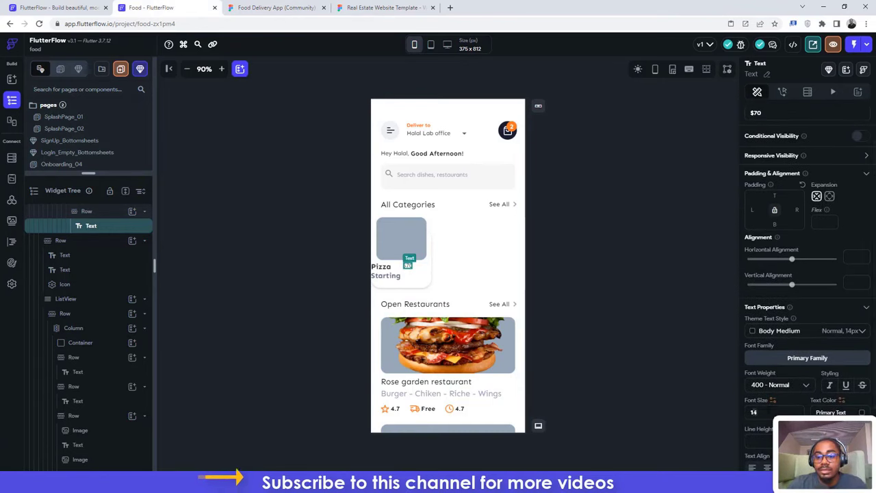
{"action": "key", "text": "BackSpace"}
{"action": "type", "text": "6"}
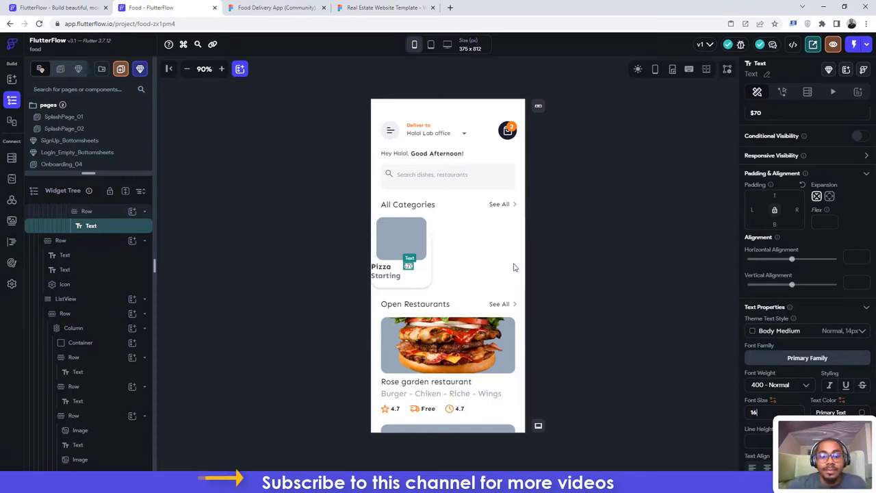
Step: Set the main axis alignment of the price column and the label column to end, comparing with the Figma card
{"action": "left_click", "coordinate": [411, 283]}
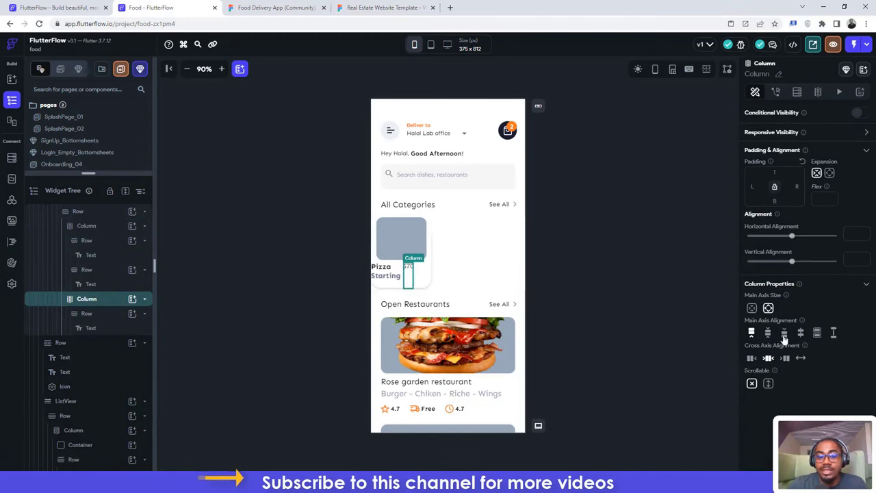
{"action": "left_click", "coordinate": [784, 335]}
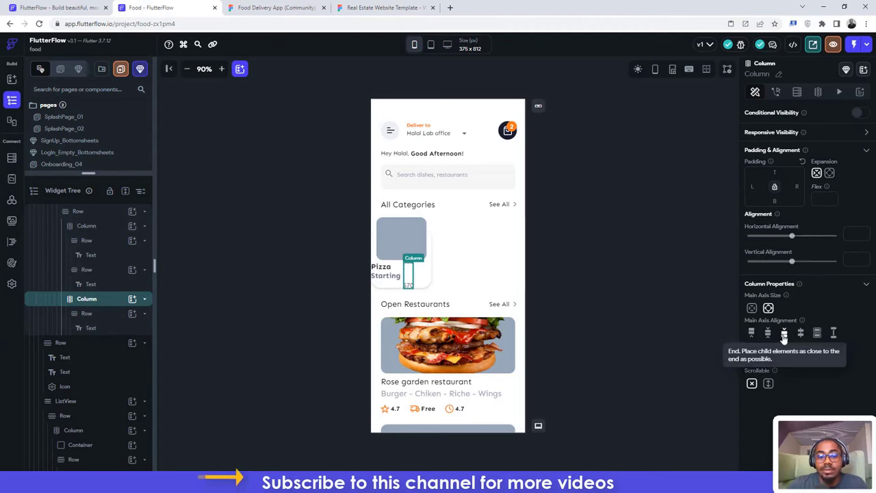
{"action": "left_click", "coordinate": [276, 9]}
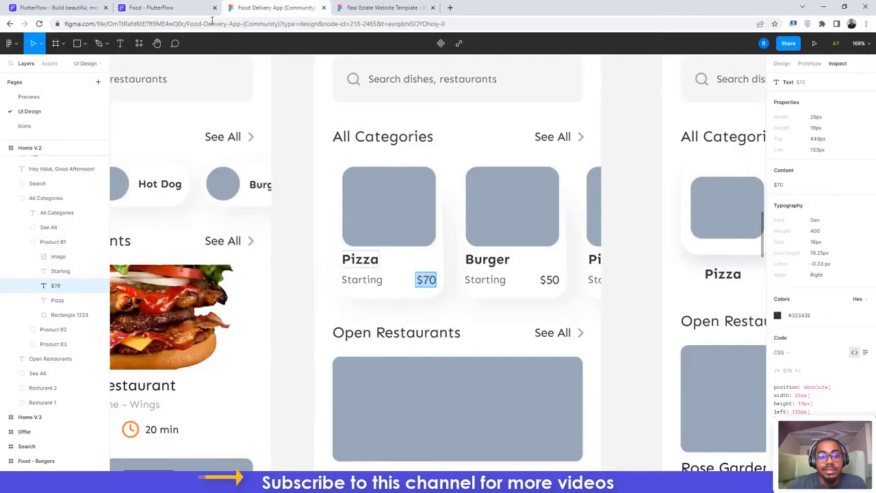
{"action": "left_click", "coordinate": [195, 8]}
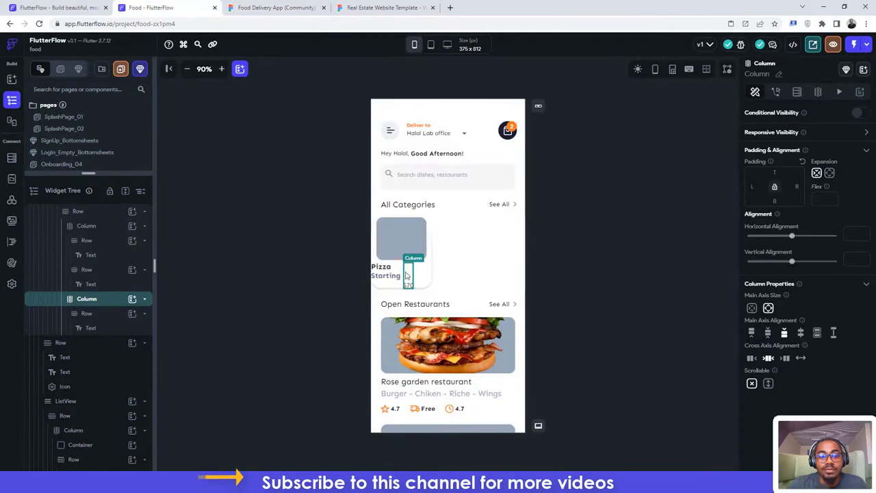
{"action": "key", "text": "ctrl+Tab"}
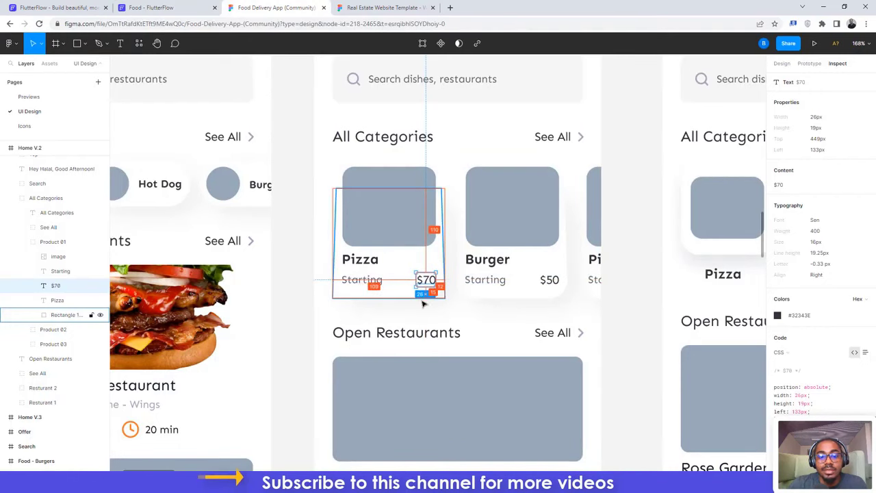
{"action": "key", "text": "ctrl+shift+Tab"}
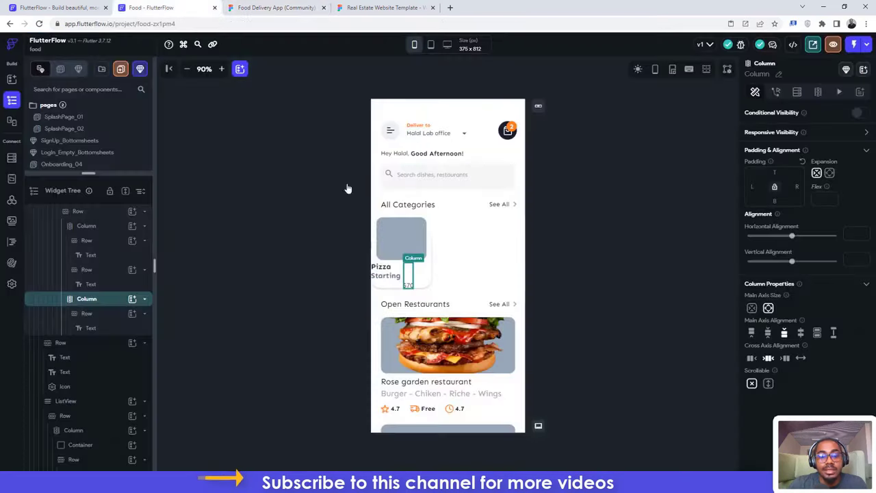
{"action": "left_click", "coordinate": [383, 286]}
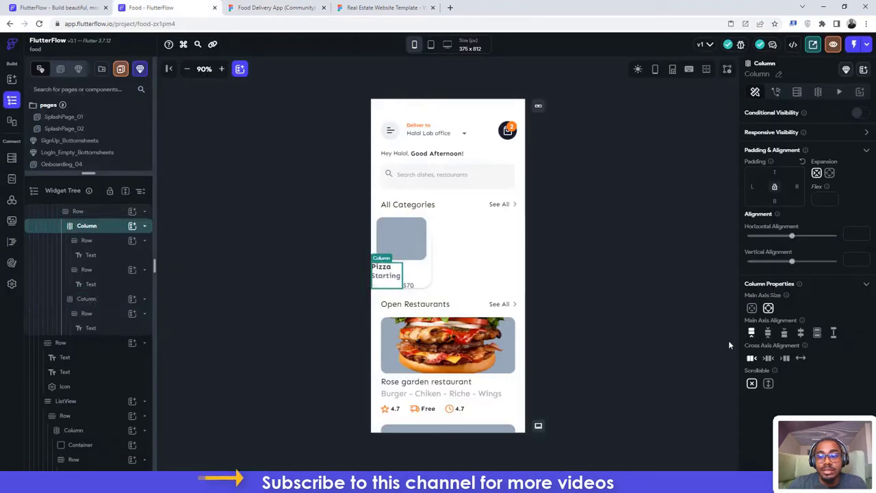
{"action": "left_click", "coordinate": [786, 333]}
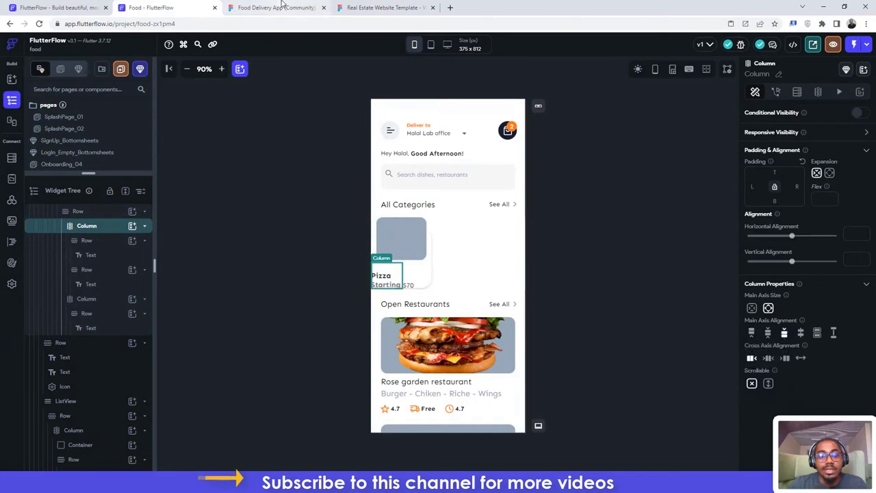
Step: Measure the Starting label's bottom gap in the Figma card and set both FlutterFlow columns' bottom padding to 16
{"action": "left_click", "coordinate": [281, 7]}
{"action": "left_click", "coordinate": [359, 280]}
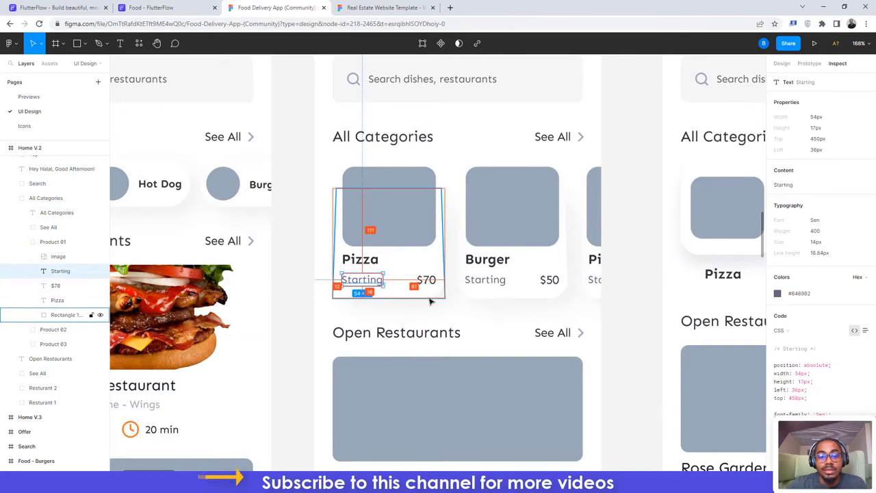
{"action": "left_click", "coordinate": [205, 7]}
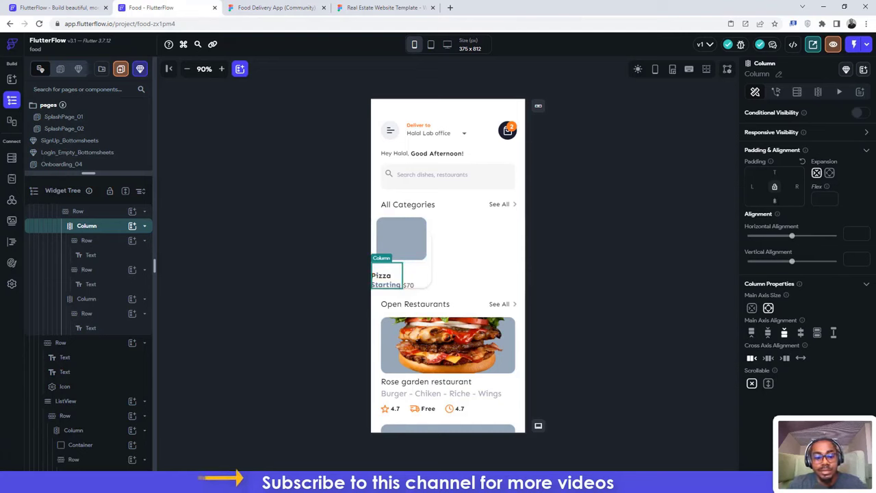
{"action": "type", "text": "16"}
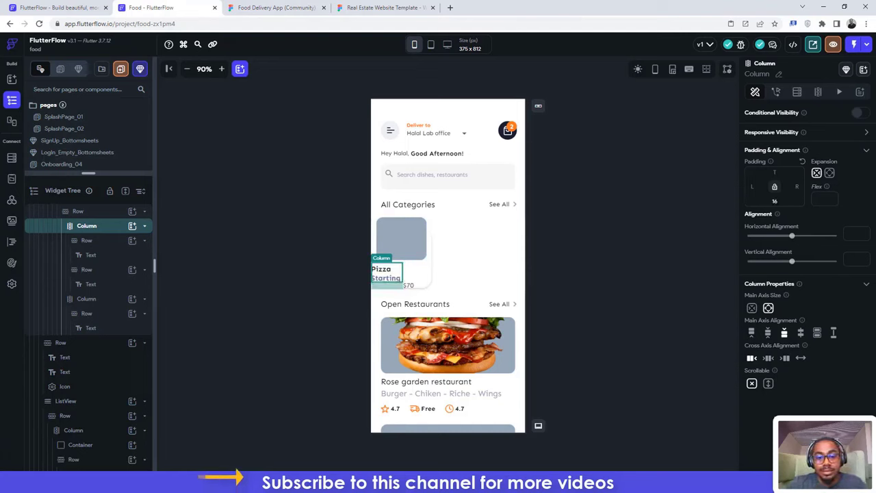
{"action": "left_click", "coordinate": [408, 284]}
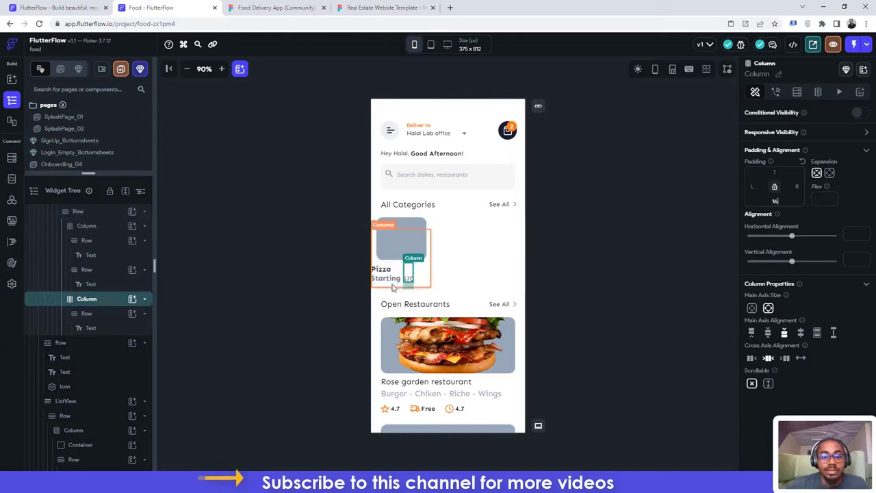
Step: Measure the gap between Starting and $70 in Figma and set the FlutterFlow price column's left padding to 43
{"action": "key", "text": "ctrl+Tab"}
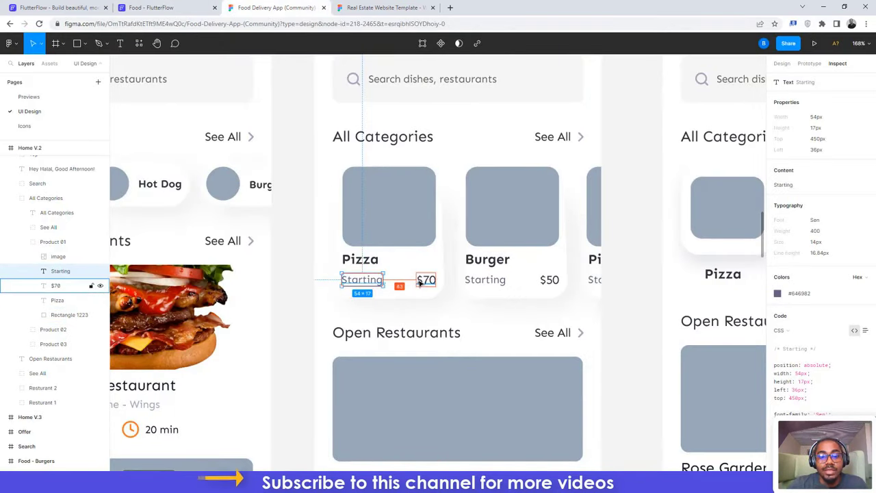
{"action": "key", "text": "ctrl+shift+Tab"}
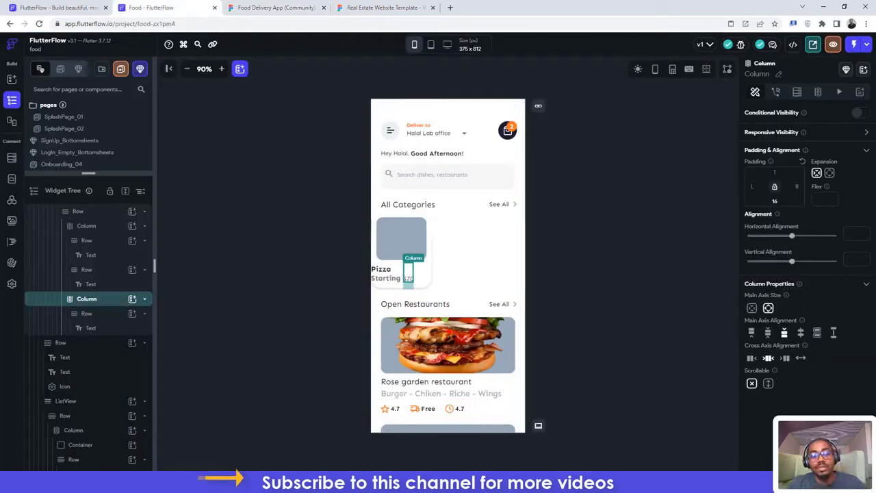
{"action": "left_click", "coordinate": [752, 186]}
{"action": "type", "text": "43"}
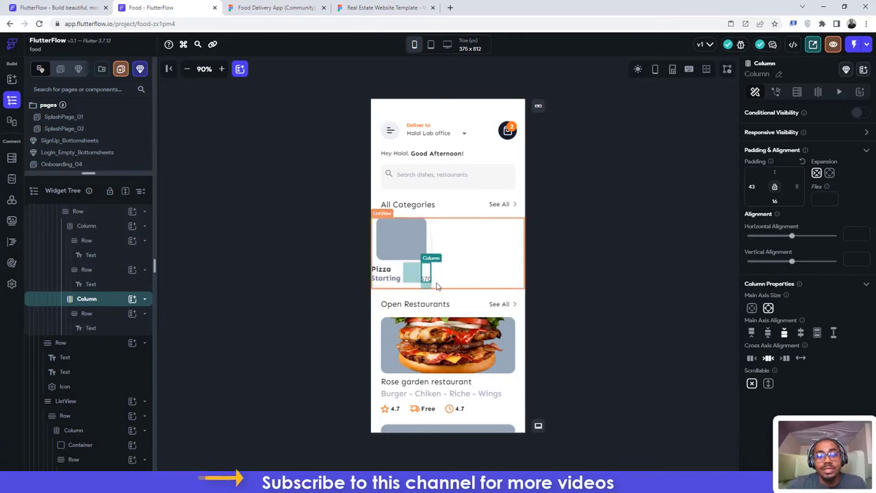
Step: Recheck the $70 label's spacing in the Figma card and set the FlutterFlow price column's left padding to 23
{"action": "key", "text": "ctrl+Tab"}
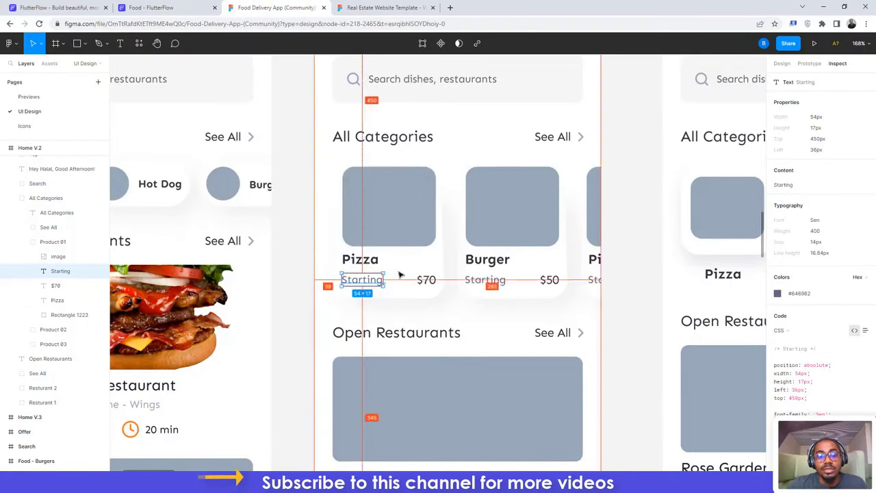
{"action": "left_click", "coordinate": [424, 280]}
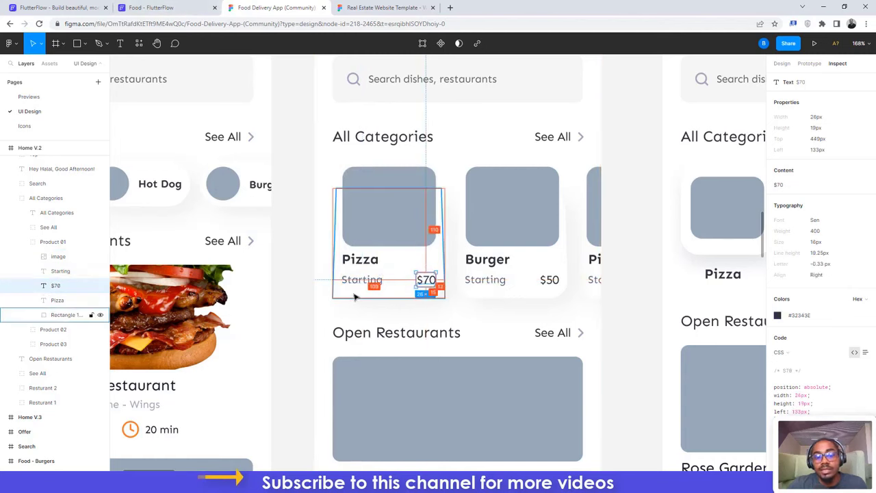
{"action": "left_click", "coordinate": [151, 8]}
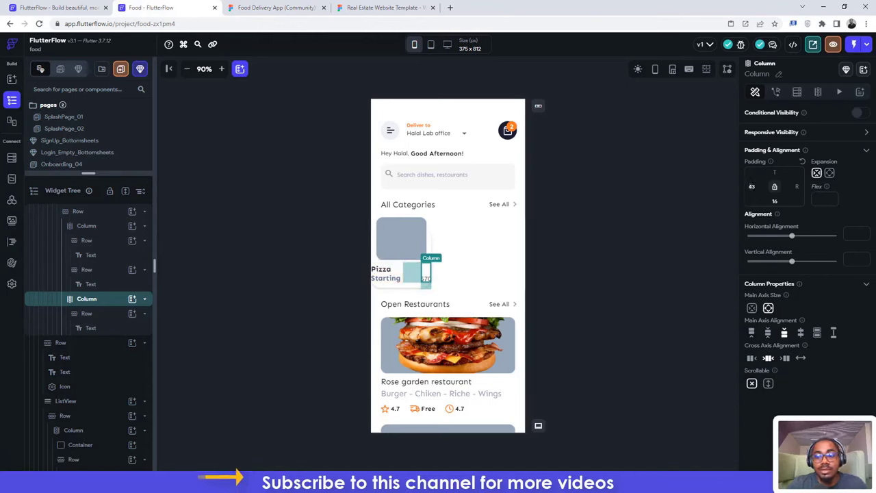
{"action": "key", "text": "BackSpace"}
{"action": "key", "text": "BackSpace"}
{"action": "type", "text": "38"}
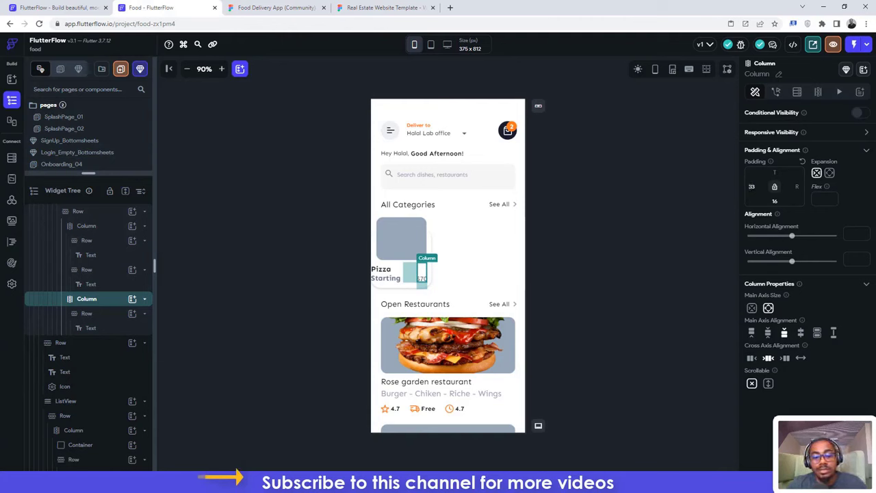
{"action": "key", "text": "BackSpace"}
{"action": "key", "text": "BackSpace"}
{"action": "type", "text": "23"}
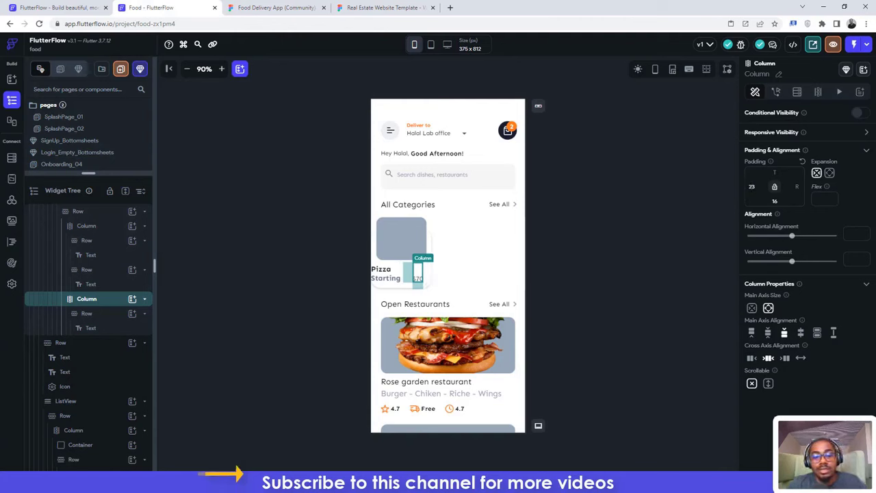
Step: Measure the Starting label's left gap in the Figma card, set the FlutterFlow label row's left padding to 13, and compare with Figma
{"action": "left_click", "coordinate": [390, 289]}
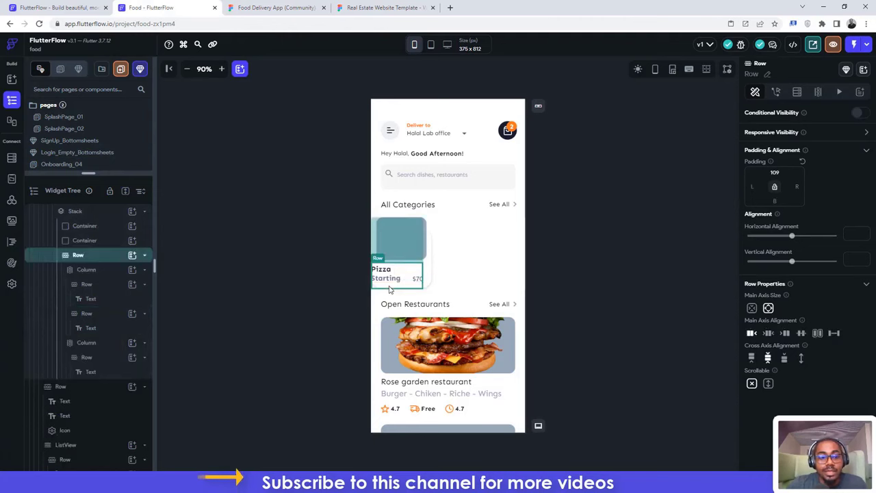
{"action": "left_click", "coordinate": [236, 7]}
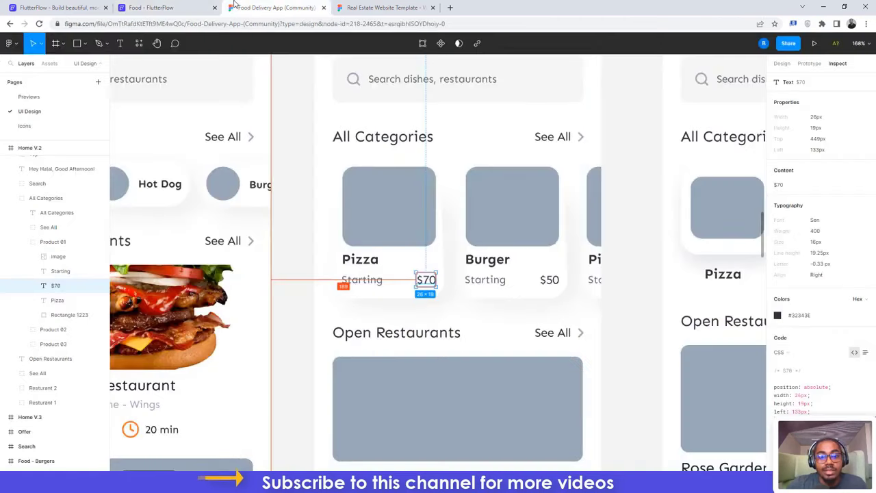
{"action": "left_click", "coordinate": [350, 285]}
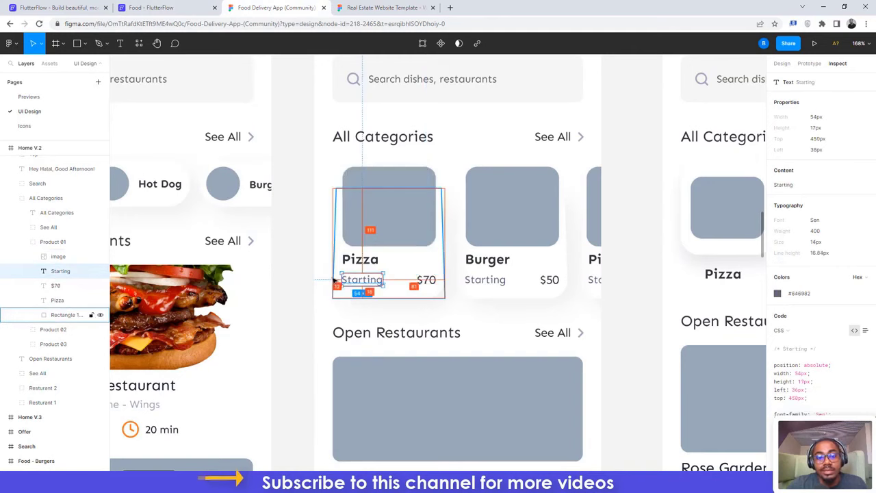
{"action": "left_click", "coordinate": [150, 8]}
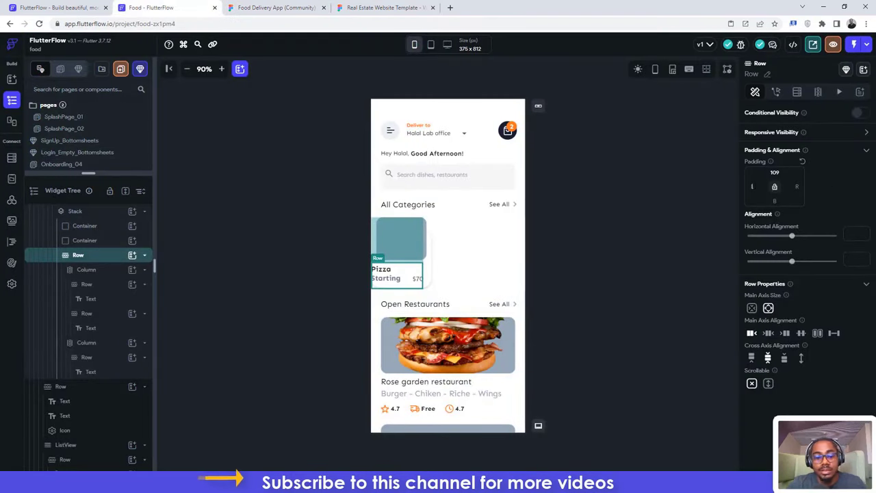
{"action": "left_click", "coordinate": [752, 186]}
{"action": "type", "text": "13"}
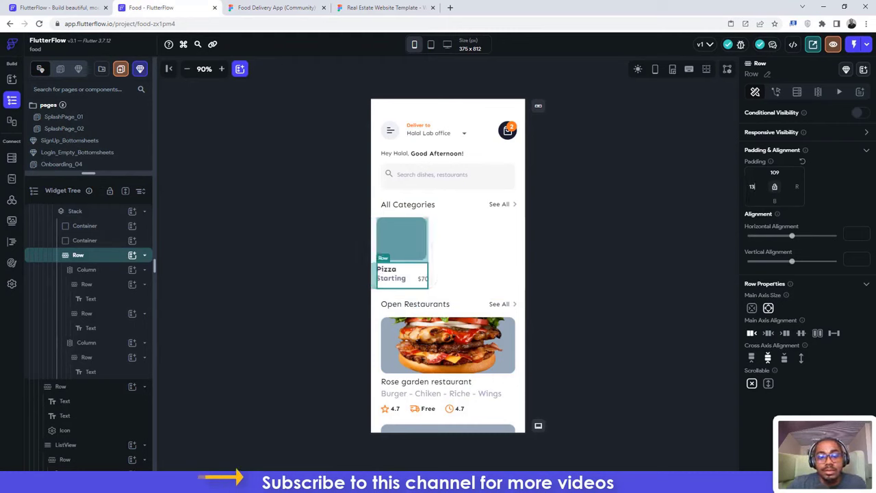
{"action": "left_click", "coordinate": [628, 216]}
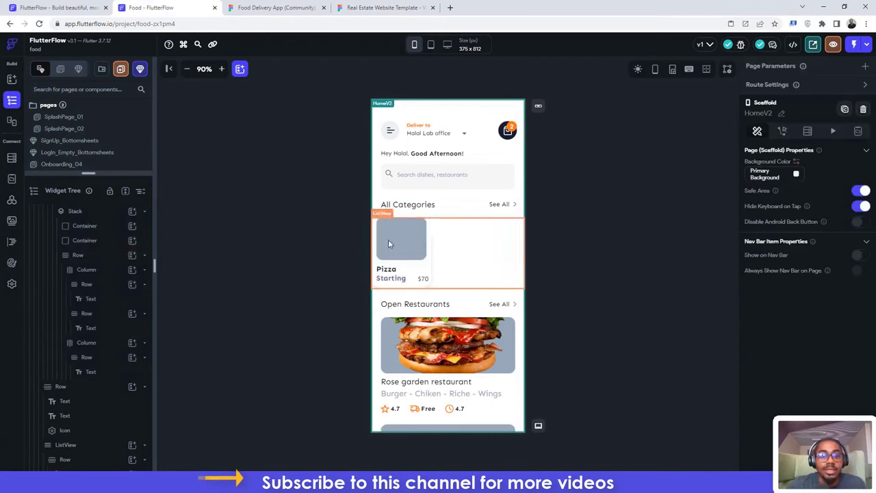
{"action": "left_click", "coordinate": [248, 8]}
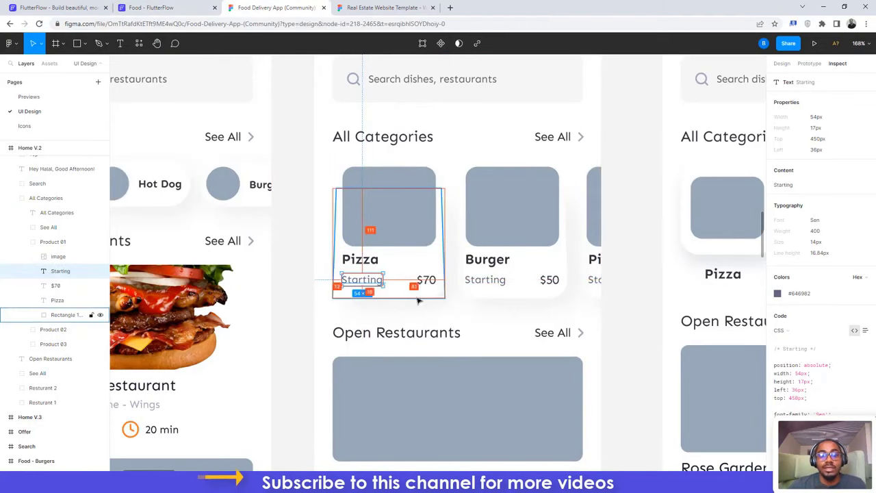
{"action": "left_click", "coordinate": [164, 8]}
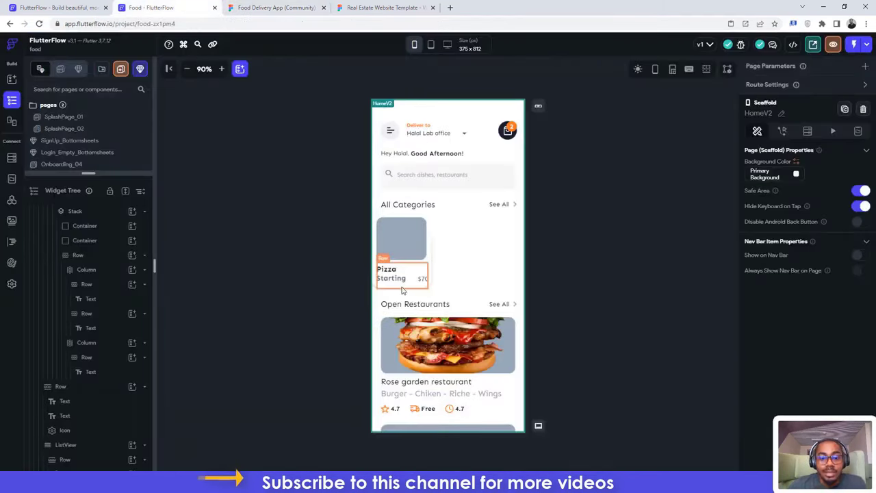
Step: Measure the Pizza card rectangle's left margin in Figma and set the FlutterFlow card Stack's left padding to 24
{"action": "left_click", "coordinate": [430, 241]}
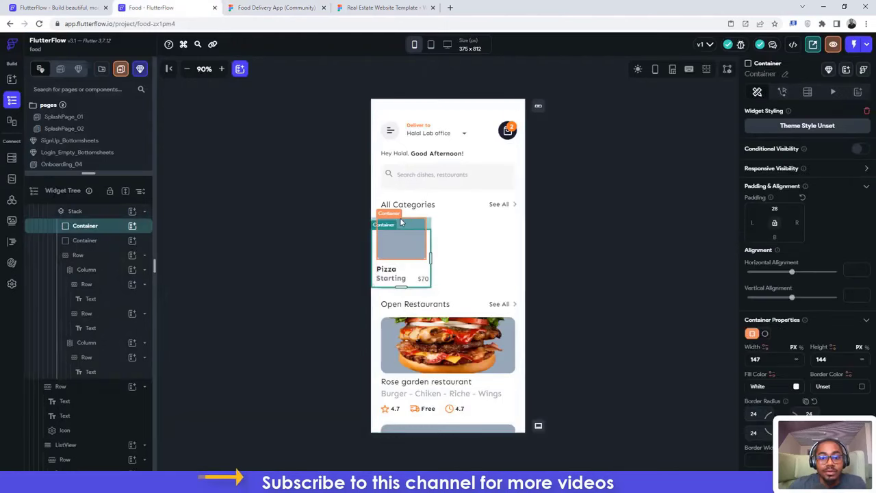
{"action": "left_click", "coordinate": [72, 213]}
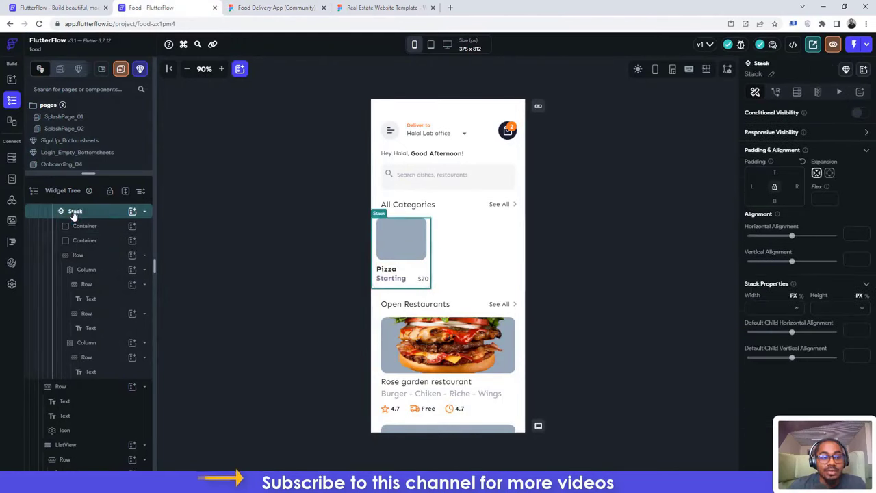
{"action": "left_click", "coordinate": [247, 6]}
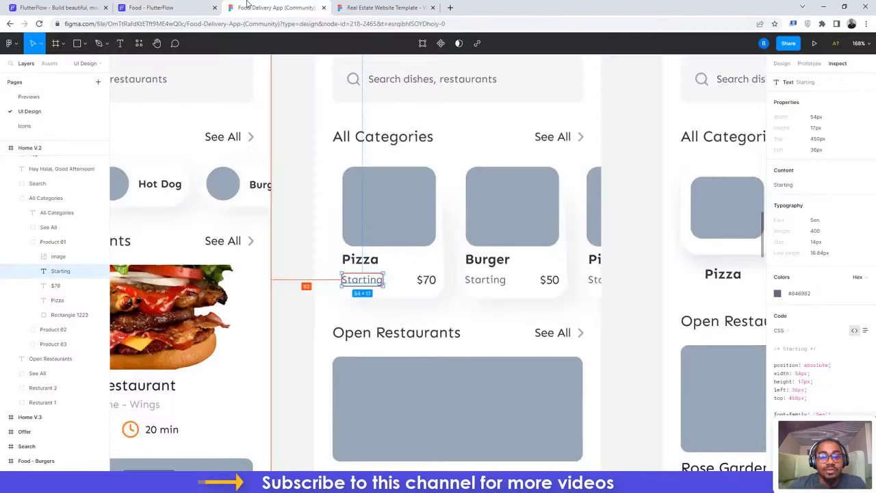
{"action": "left_click", "coordinate": [340, 202]}
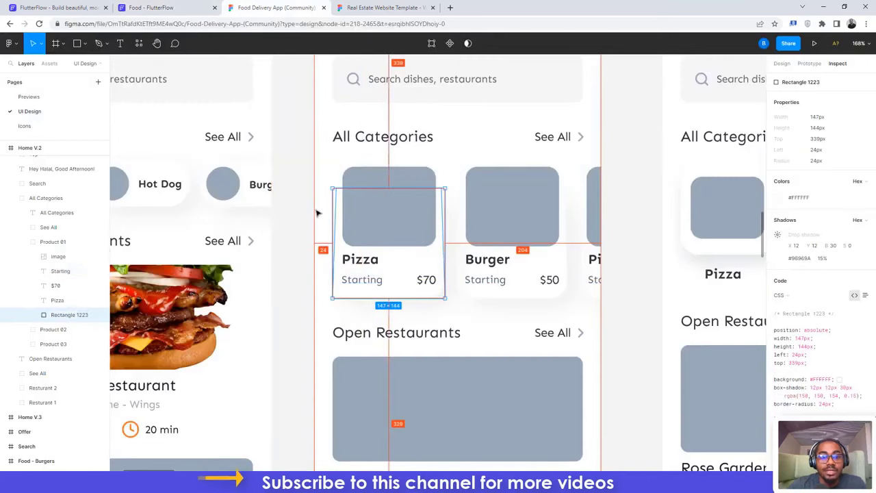
{"action": "left_click", "coordinate": [151, 8]}
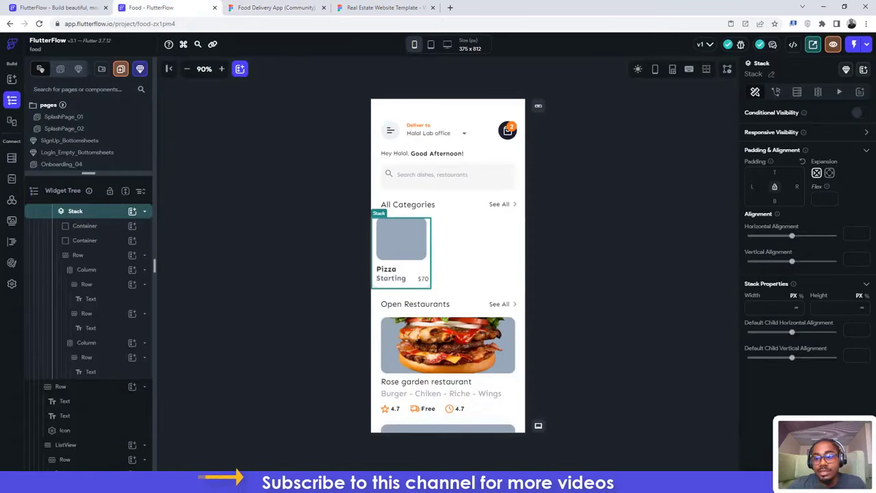
{"action": "type", "text": "2"}
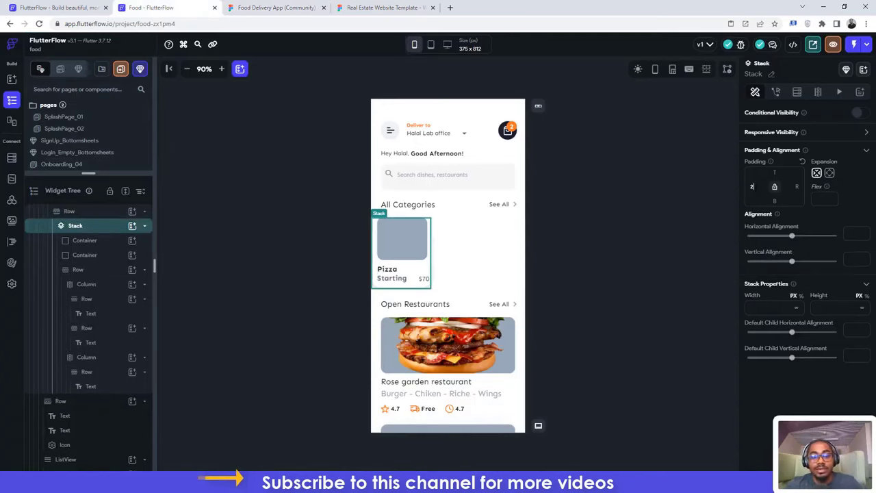
{"action": "type", "text": "4"}
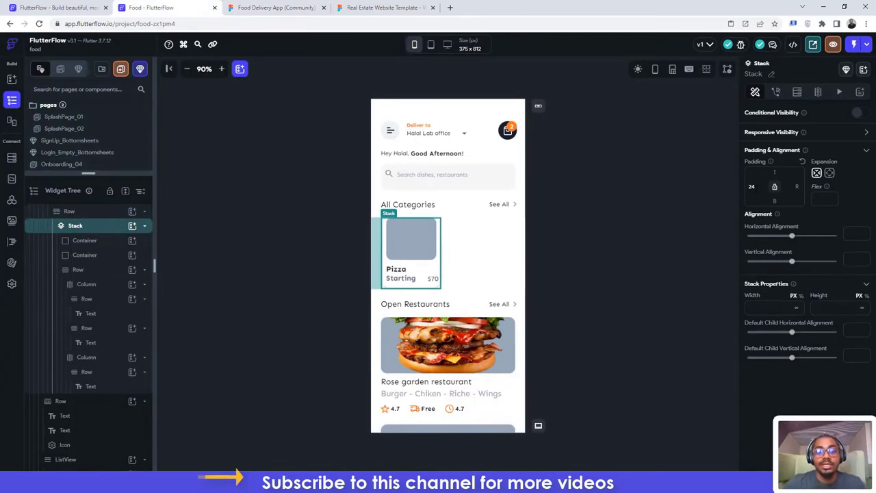
Step: Inspect the Pizza card's image block in Figma and the background image settings of its FlutterFlow container
{"action": "left_click", "coordinate": [274, 8]}
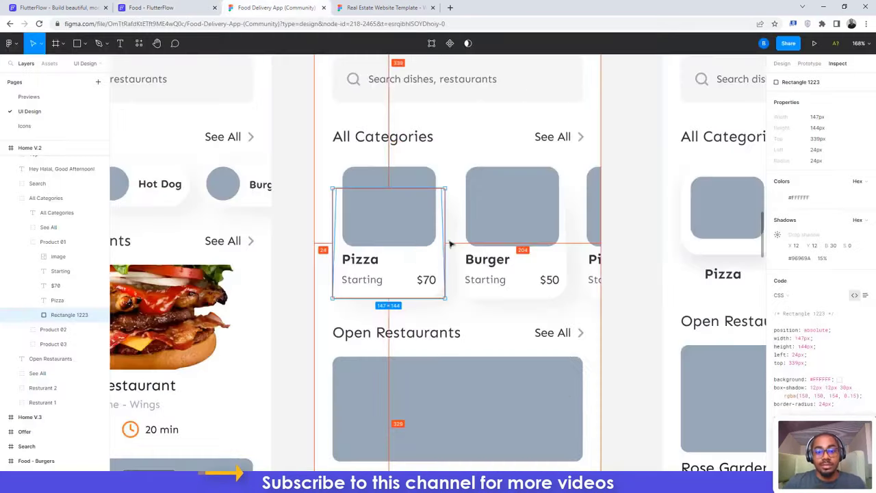
{"action": "left_click", "coordinate": [384, 226]}
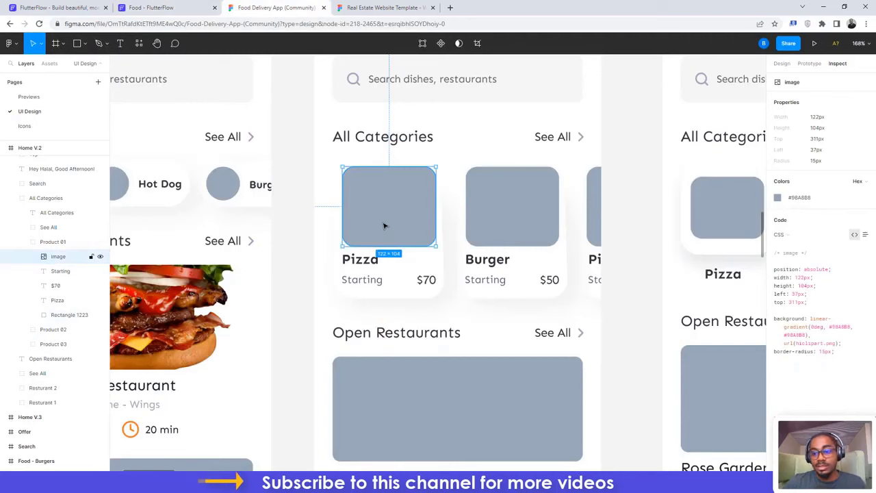
{"action": "left_click", "coordinate": [166, 6]}
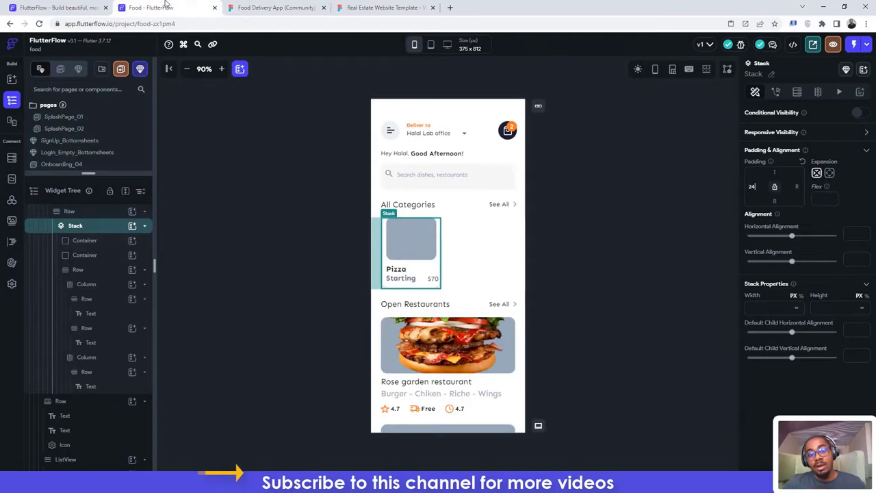
{"action": "left_click", "coordinate": [417, 238]}
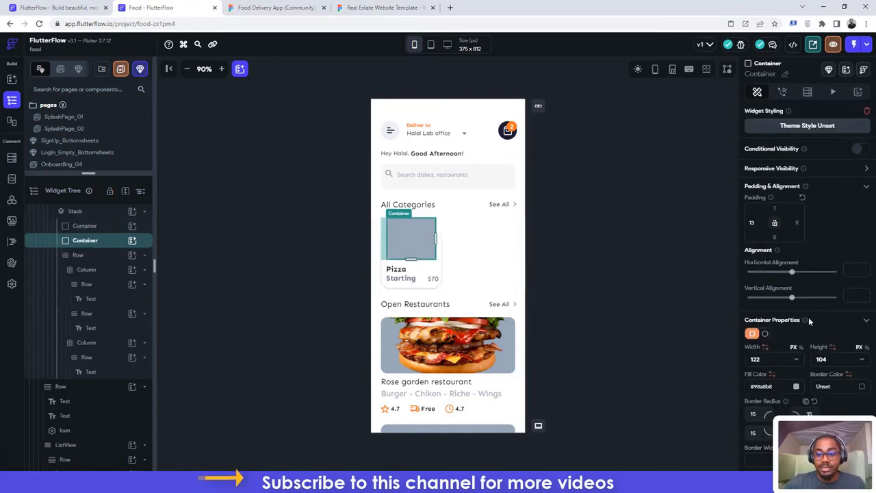
{"action": "scroll", "coordinate": [810, 309], "scroll_direction": "down", "scroll_amount": 4}
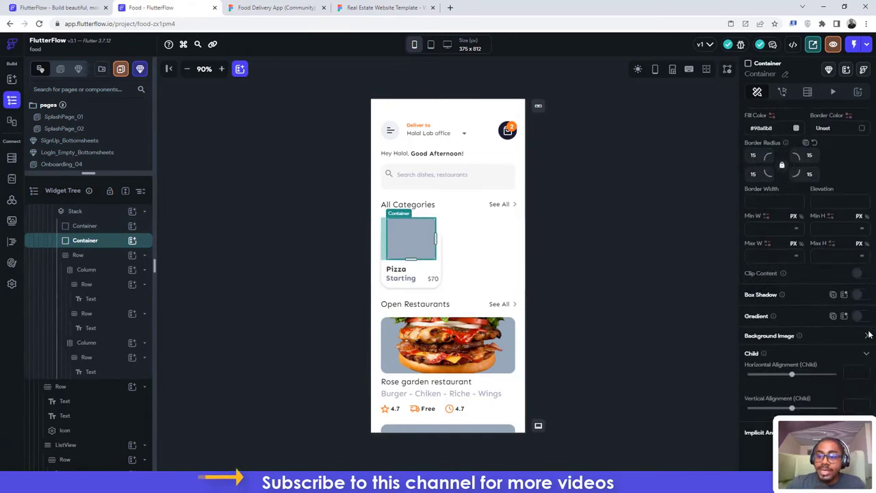
{"action": "left_click", "coordinate": [868, 336]}
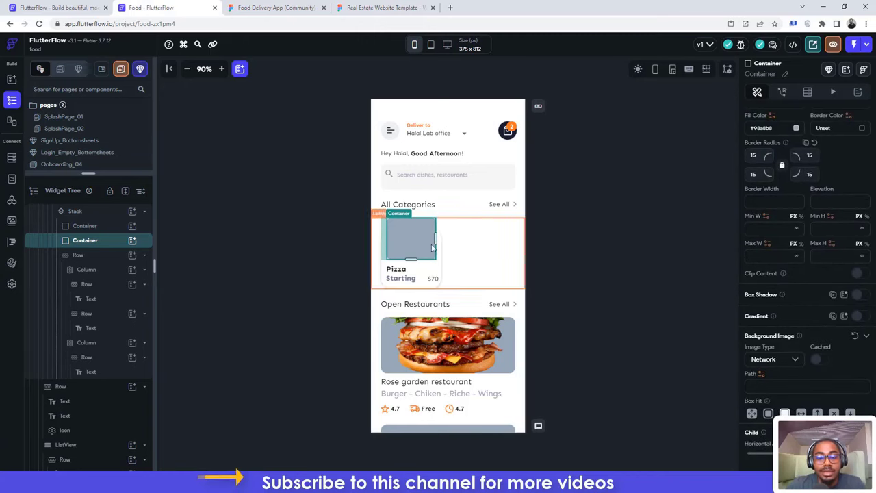
{"action": "left_click", "coordinate": [565, 190]}
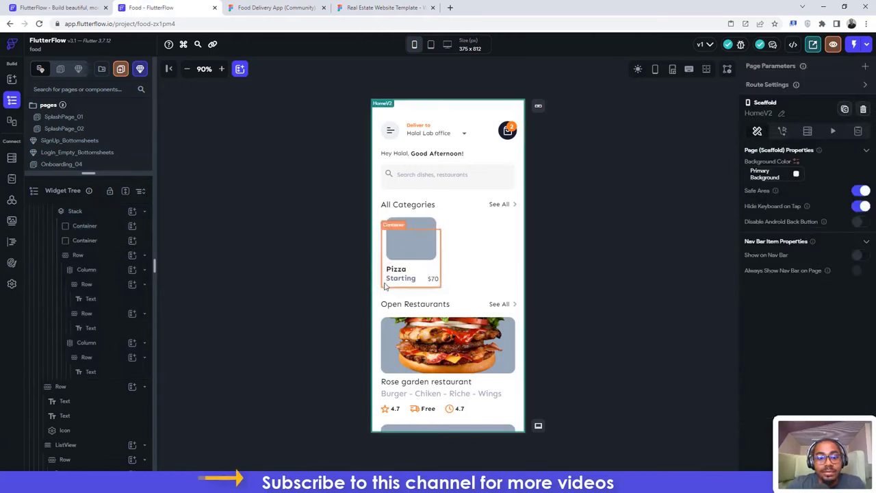
Step: Collapse the Pizza card's Stack, measure the gap between the Pizza and Burger cards in Figma, and duplicate the Stack in FlutterFlow
{"action": "left_click", "coordinate": [89, 226]}
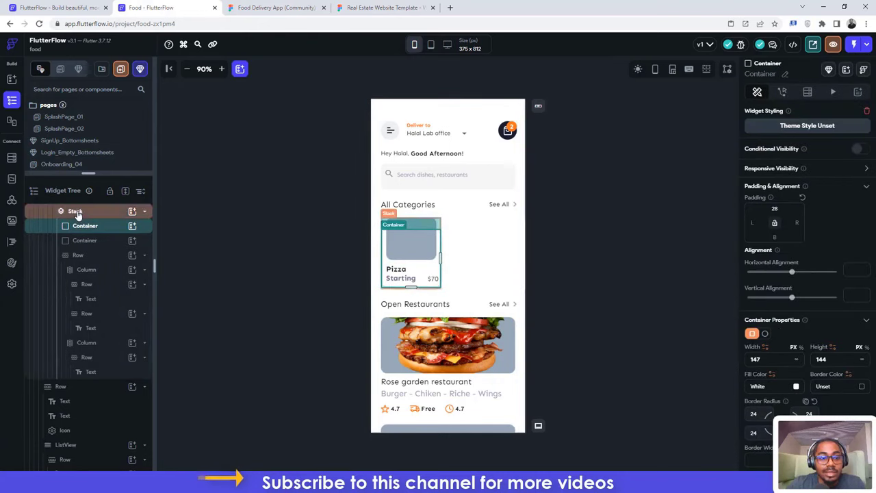
{"action": "left_click", "coordinate": [75, 212]}
{"action": "left_click", "coordinate": [78, 214]}
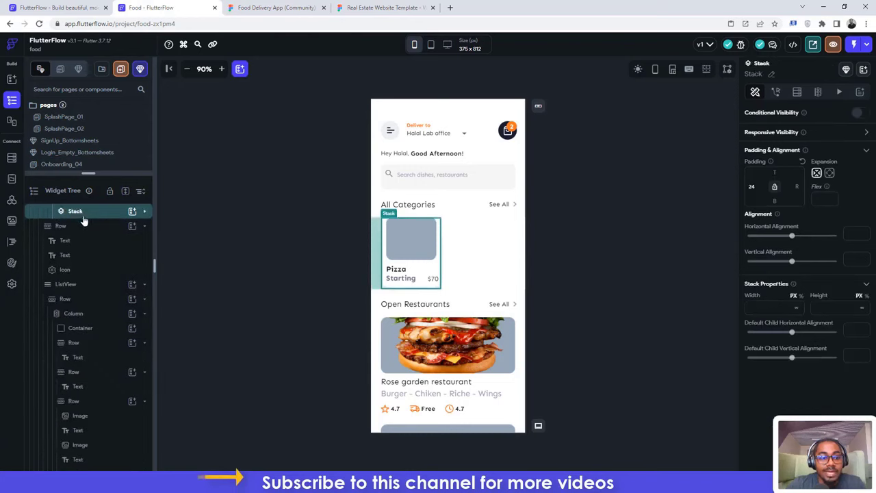
{"action": "key", "text": "ctrl+Tab"}
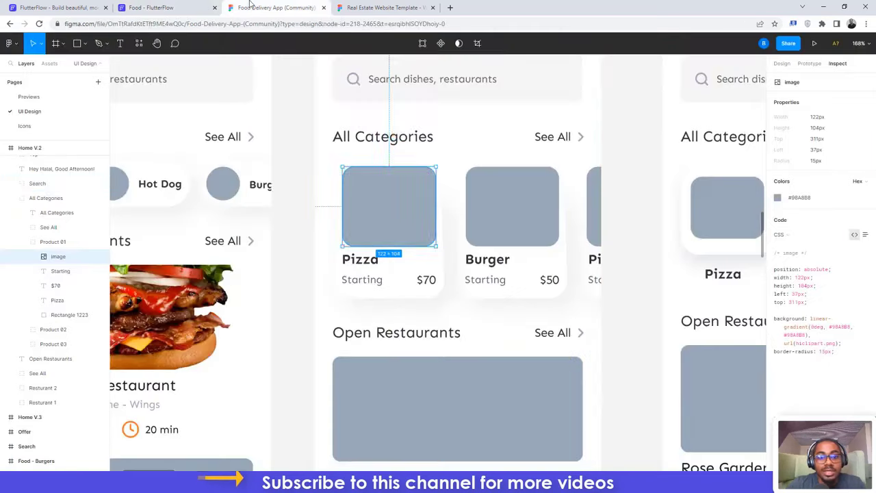
{"action": "left_click", "coordinate": [460, 286]}
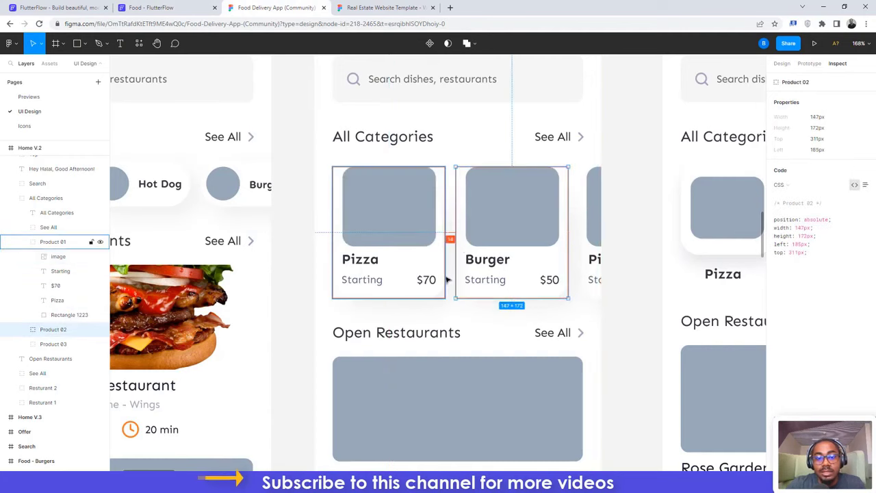
{"action": "left_click", "coordinate": [157, 7]}
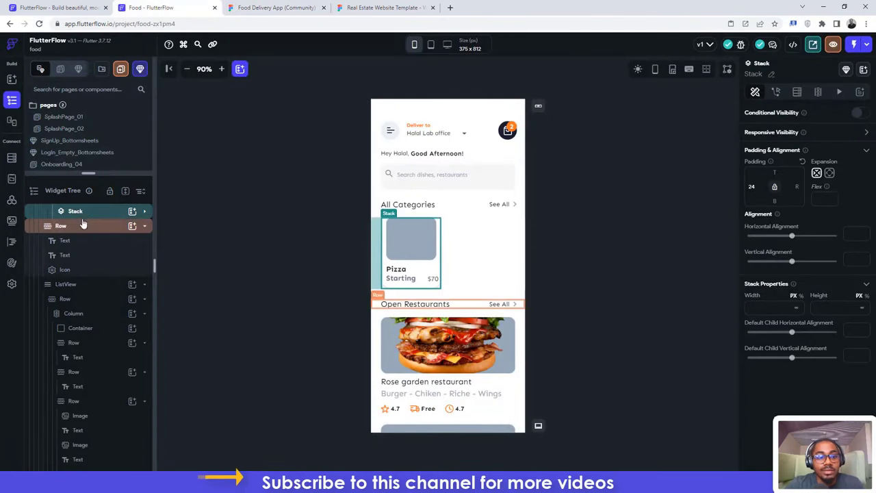
{"action": "scroll", "coordinate": [87, 217], "scroll_direction": "up", "scroll_amount": 1}
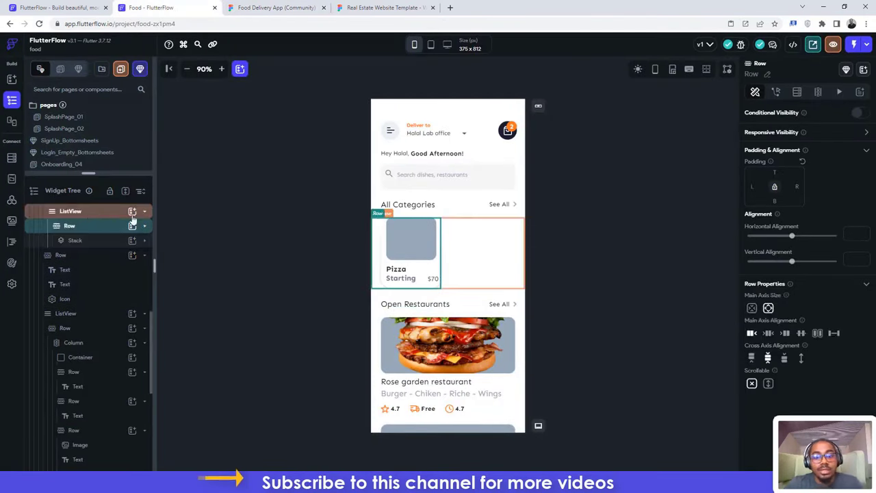
{"action": "key", "text": "ctrl+d"}
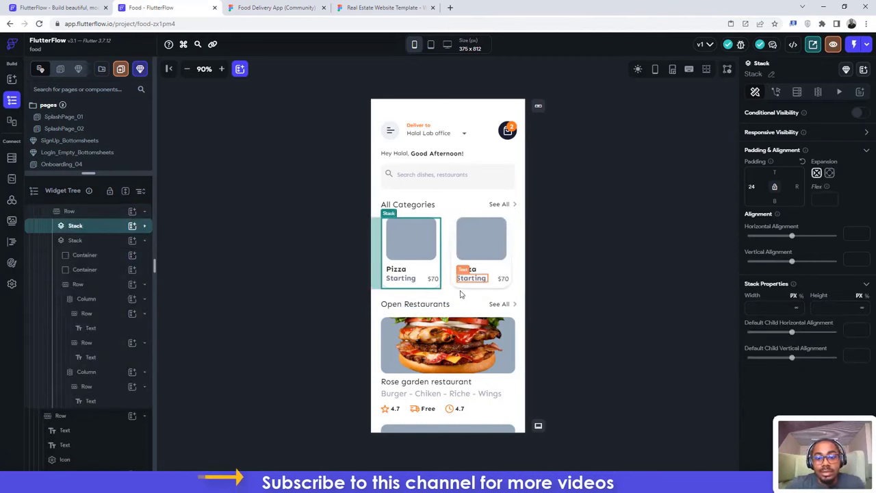
Step: Recheck the Burger card's spacing in Figma and set the second FlutterFlow card Stack's left padding to 14
{"action": "left_click", "coordinate": [75, 241]}
{"action": "left_click", "coordinate": [287, 7]}
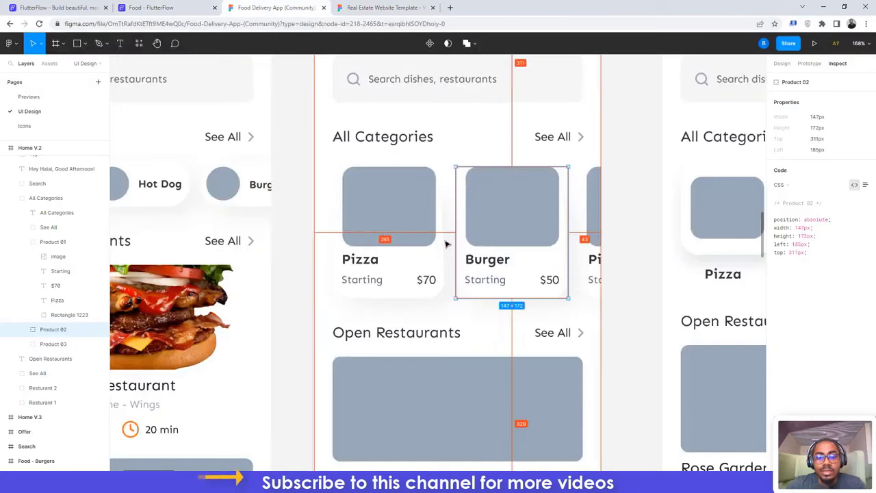
{"action": "key", "text": "ctrl+shift+Tab"}
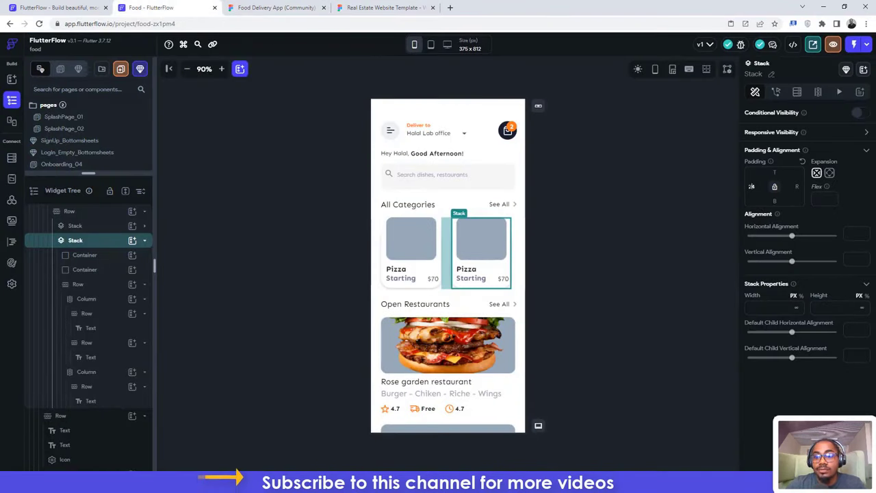
{"action": "left_click_drag", "start_coordinate": [744, 185], "coordinate": [734, 189]}
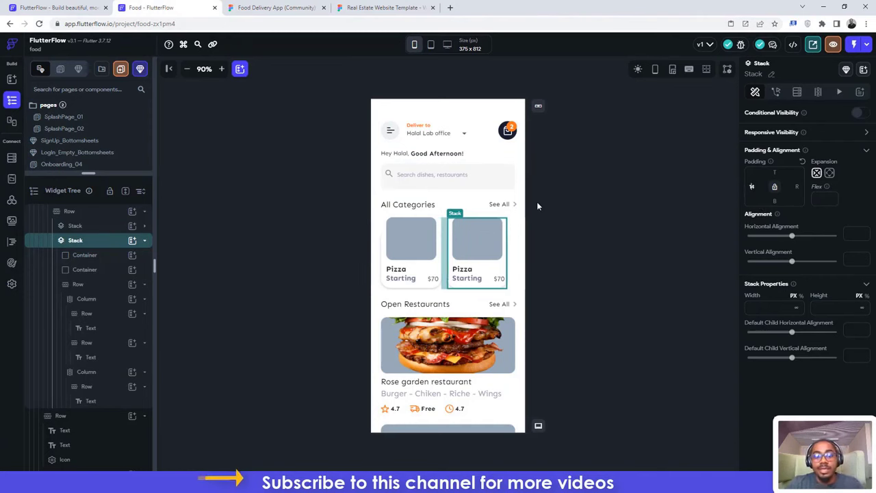
Step: Duplicate the second card's Stack as a third product card and compare the card list with the Figma design
{"action": "left_click", "coordinate": [80, 241]}
{"action": "left_click", "coordinate": [80, 242]}
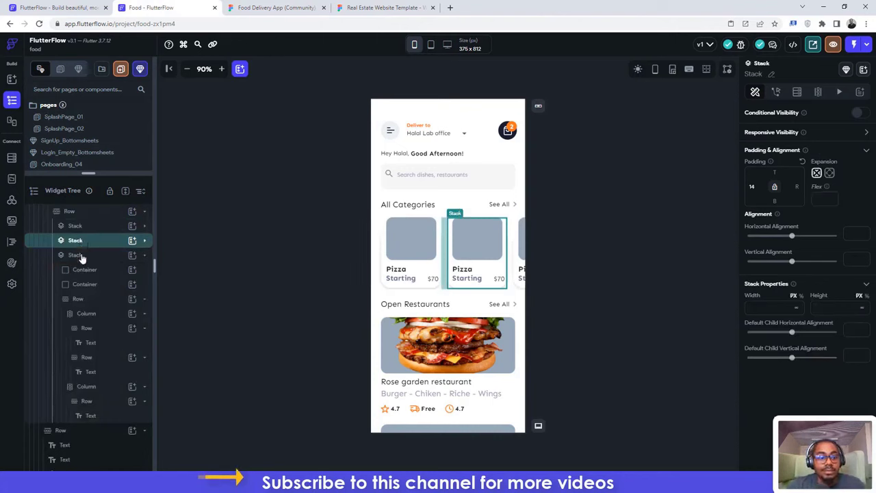
{"action": "left_click", "coordinate": [80, 256]}
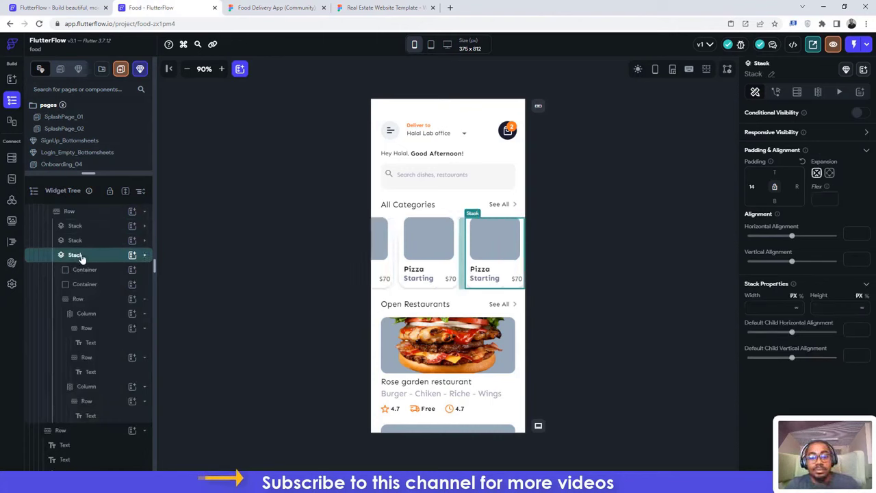
{"action": "scroll", "coordinate": [80, 257], "scroll_direction": "down", "scroll_amount": 3}
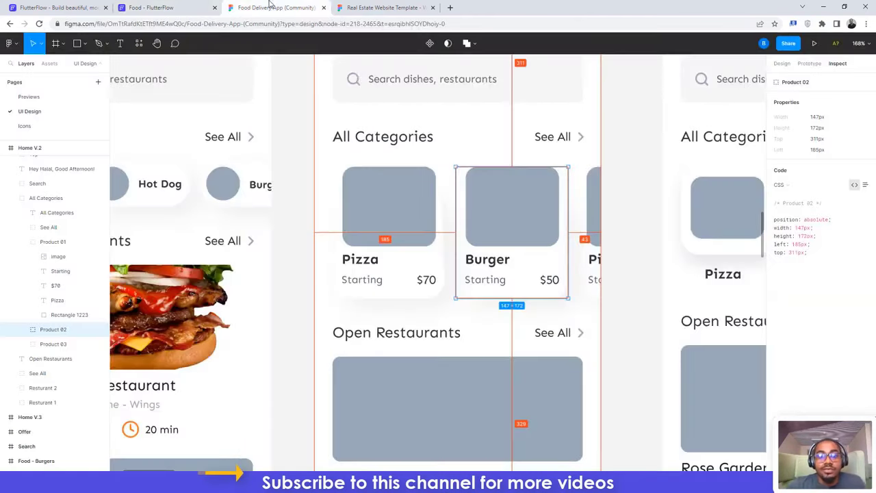
Step: Compare the product cards, their spacing and the Open Restaurants section in Figma's Home V.2 frame with the FlutterFlow HomeV2 page
{"action": "left_click", "coordinate": [274, 8]}
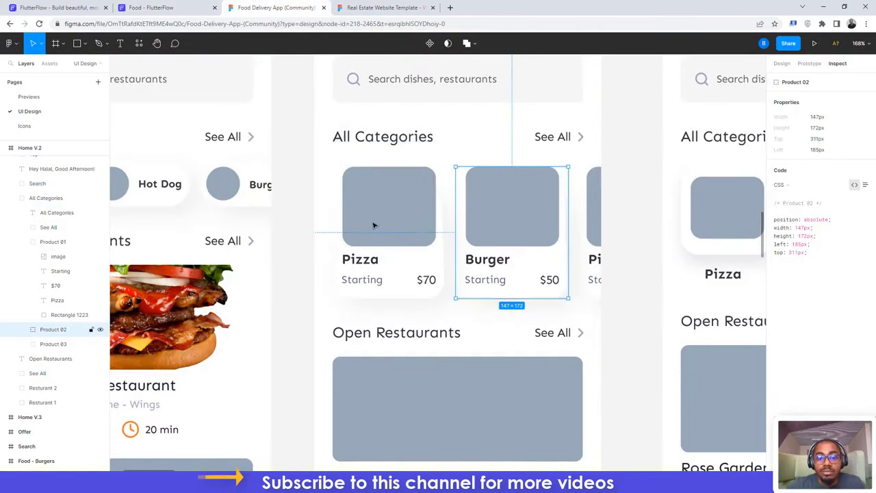
{"action": "left_click", "coordinate": [154, 7]}
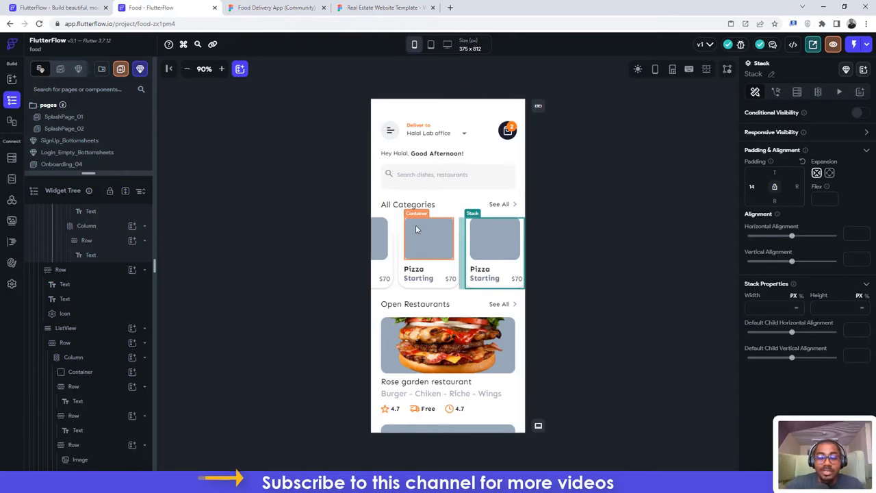
{"action": "left_click", "coordinate": [280, 7]}
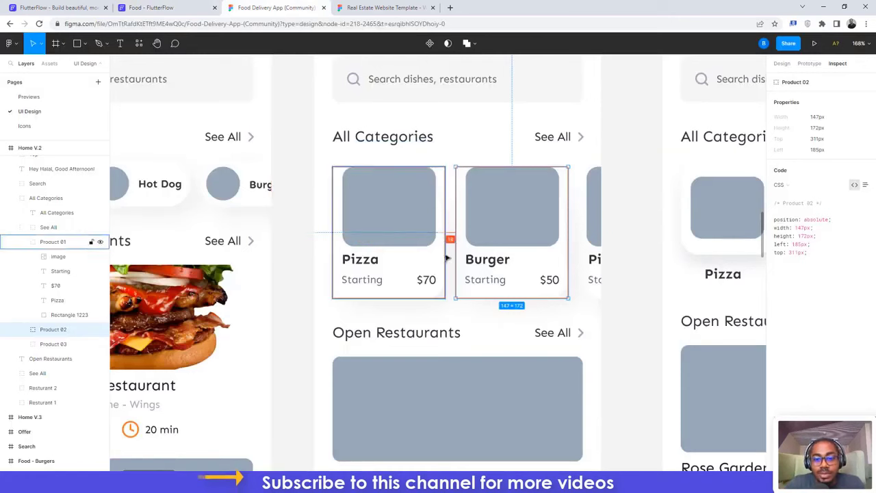
{"action": "scroll", "coordinate": [524, 178], "scroll_direction": "down", "scroll_amount": 2}
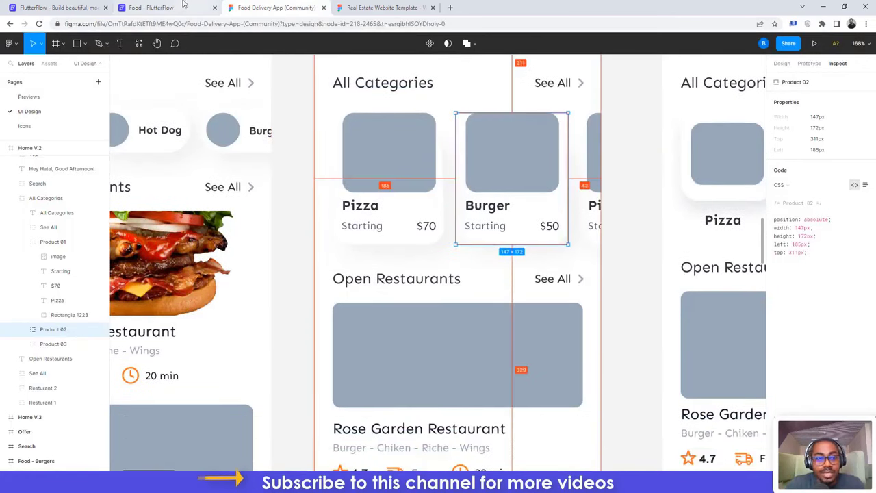
{"action": "key", "text": "ctrl+shift+Tab"}
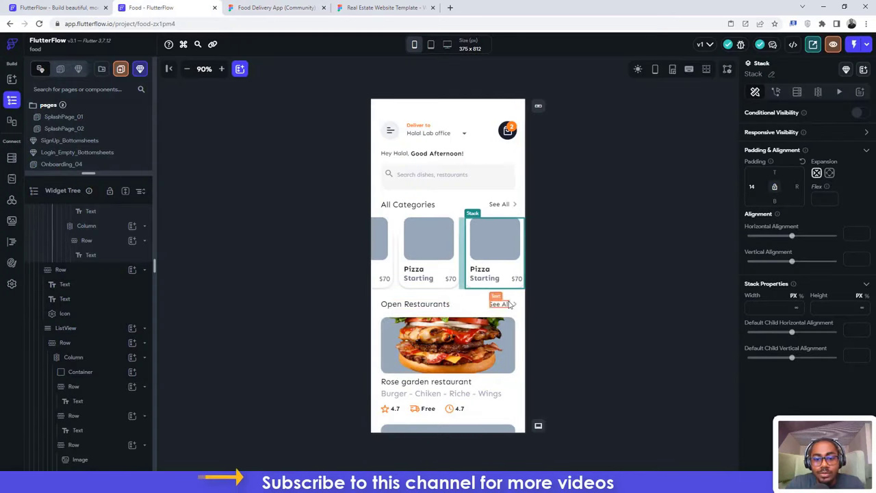
{"action": "left_click", "coordinate": [274, 7]}
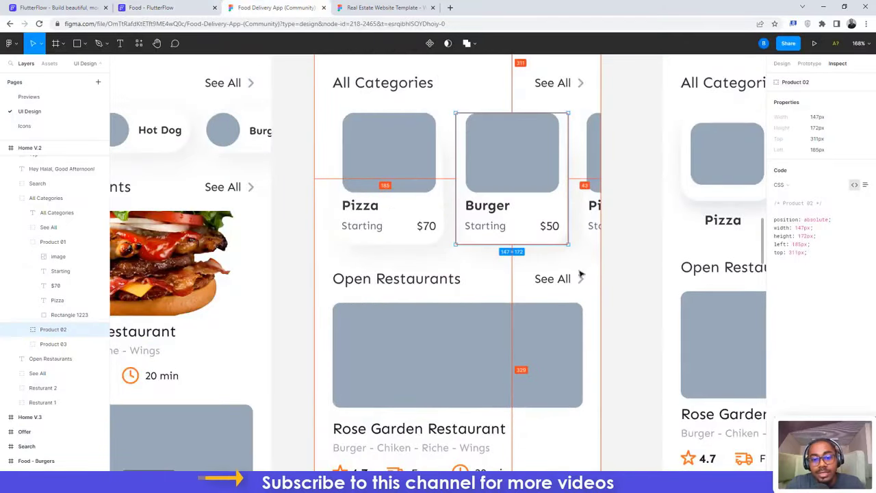
{"action": "left_click", "coordinate": [147, 7]}
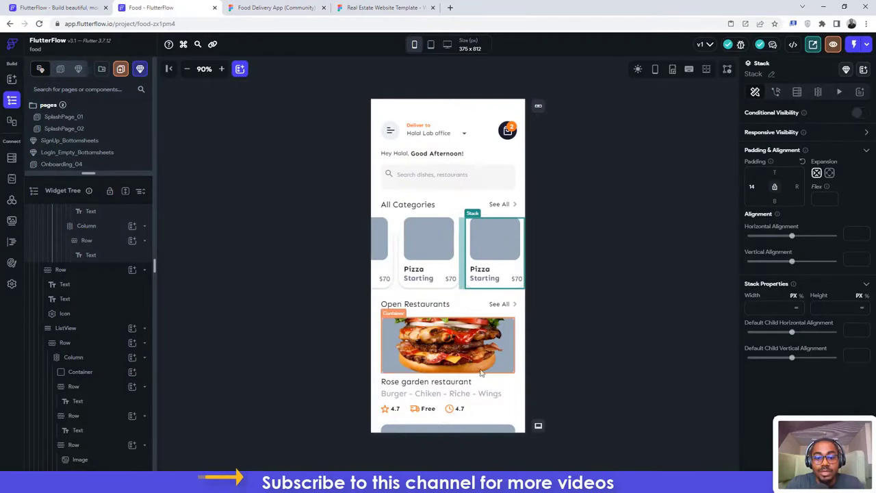
{"action": "left_click", "coordinate": [276, 6]}
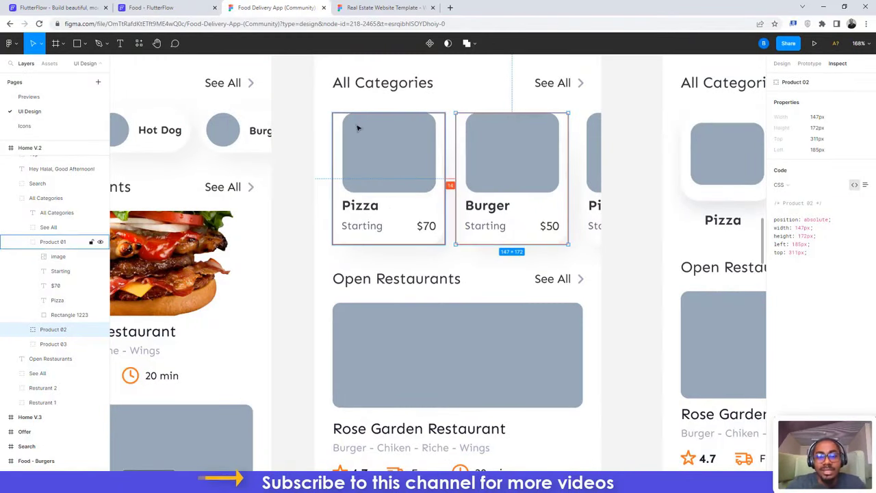
{"action": "scroll", "coordinate": [490, 128], "scroll_direction": "up", "scroll_amount": 1}
{"action": "scroll", "coordinate": [480, 126], "scroll_direction": "up", "scroll_amount": 1}
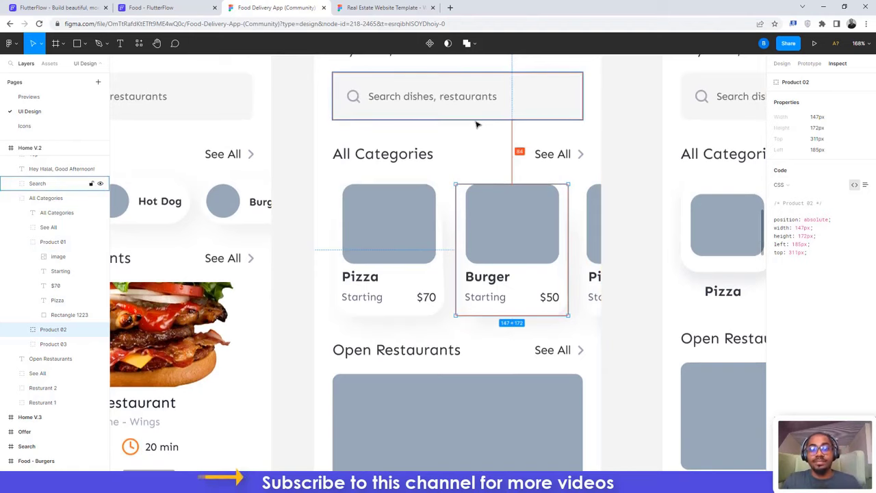
{"action": "scroll", "coordinate": [477, 124], "scroll_direction": "down", "scroll_amount": 5}
{"action": "scroll", "coordinate": [475, 123], "scroll_direction": "right", "scroll_amount": 2}
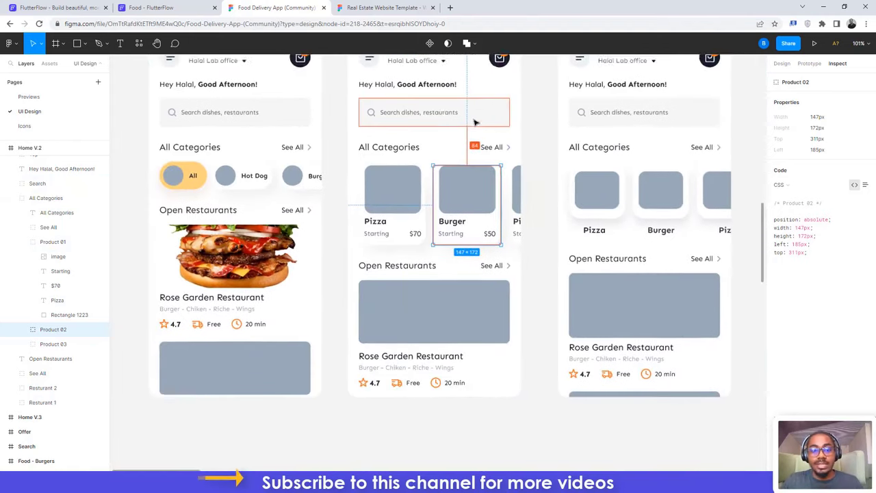
{"action": "left_click", "coordinate": [212, 6]}
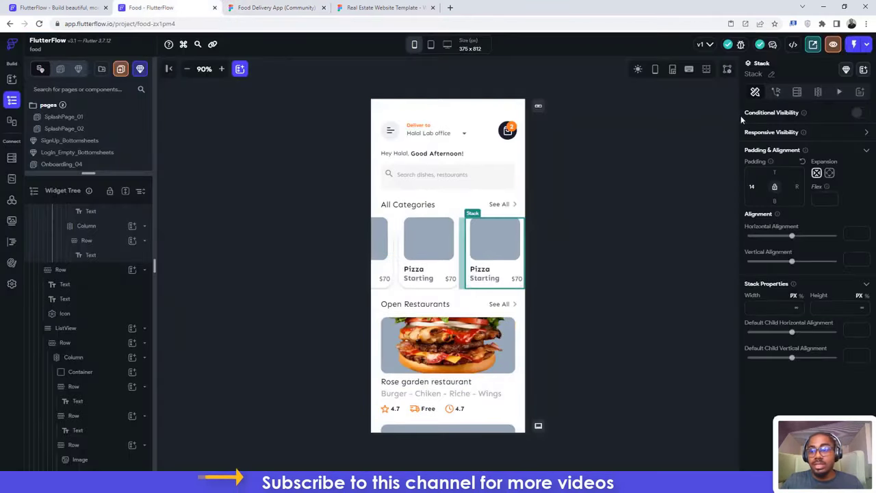
Step: Launch a preview of the HomeV2 page from FlutterFlow and survey the neighbouring home screen frames in Figma
{"action": "left_click", "coordinate": [833, 46]}
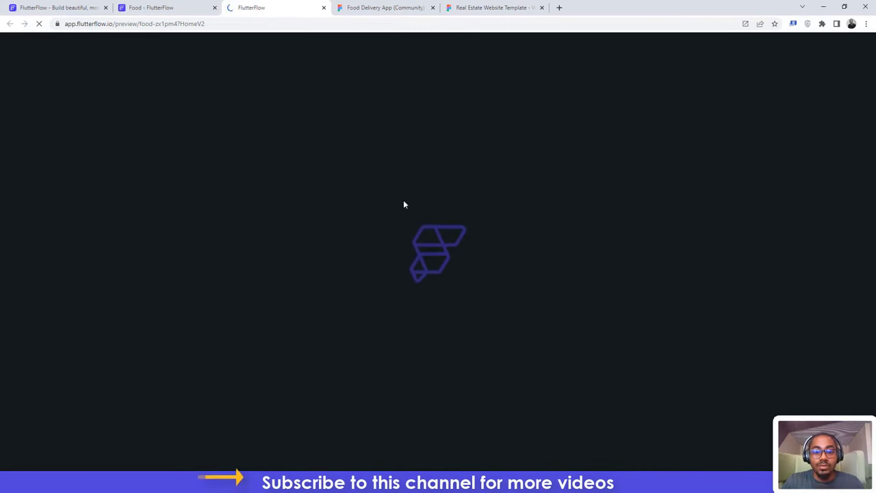
{"action": "left_click", "coordinate": [155, 7]}
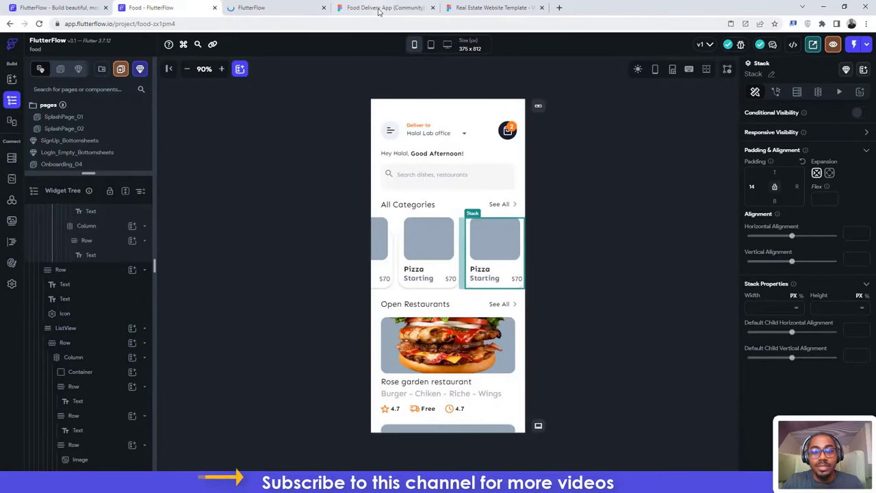
{"action": "left_click", "coordinate": [381, 8]}
{"action": "scroll", "coordinate": [490, 231], "scroll_direction": "right", "scroll_amount": 8}
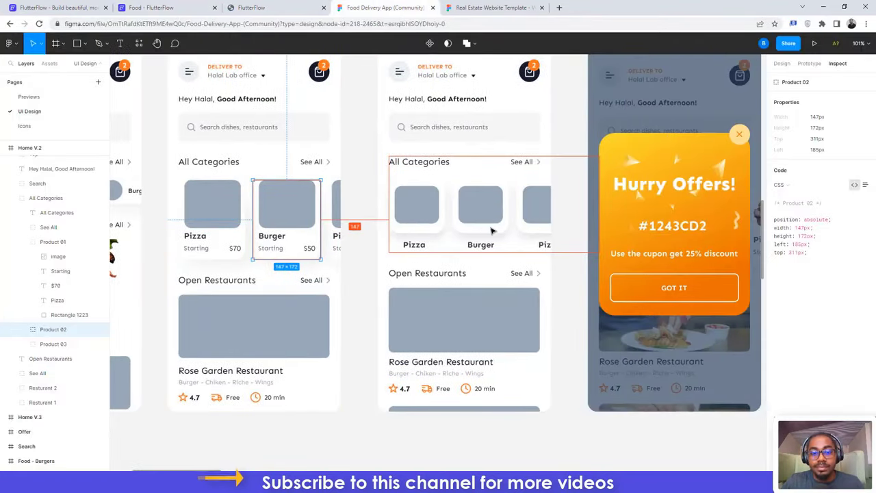
{"action": "scroll", "coordinate": [490, 231], "scroll_direction": "down", "scroll_amount": 5}
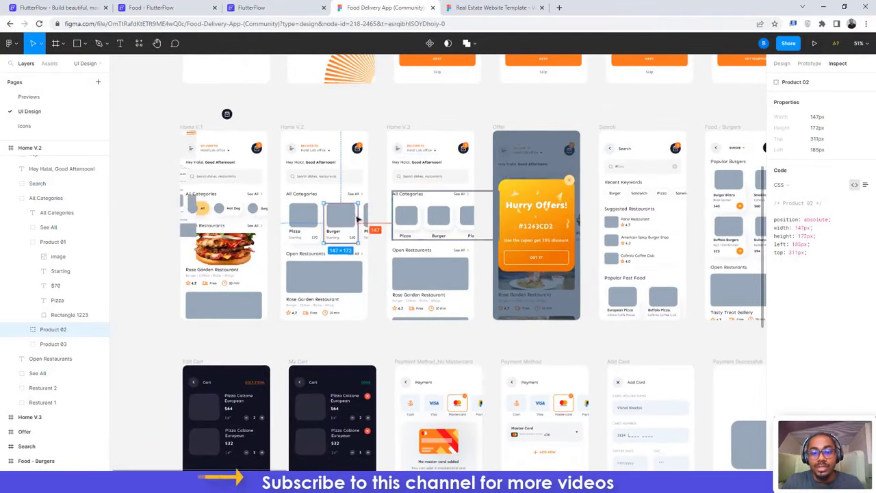
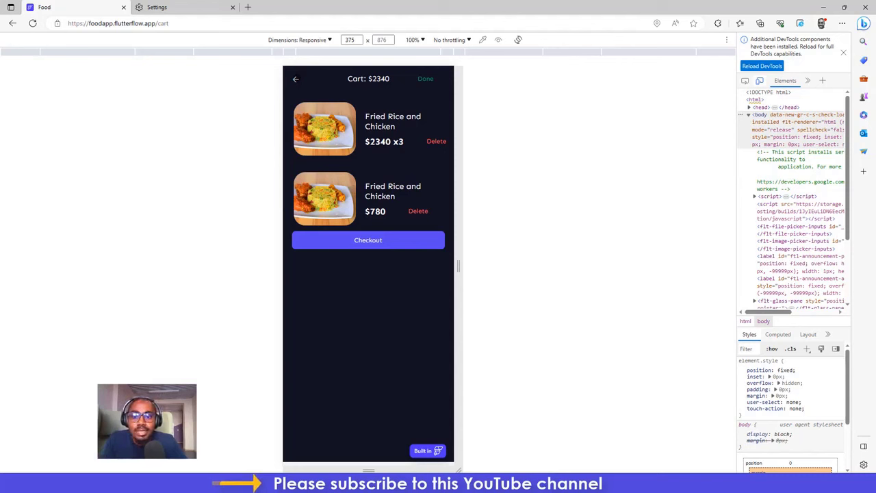
Step: In the published food app, return from the cart to the home page, add one Turtle Bread, and open the cart
{"action": "left_click", "coordinate": [295, 79]}
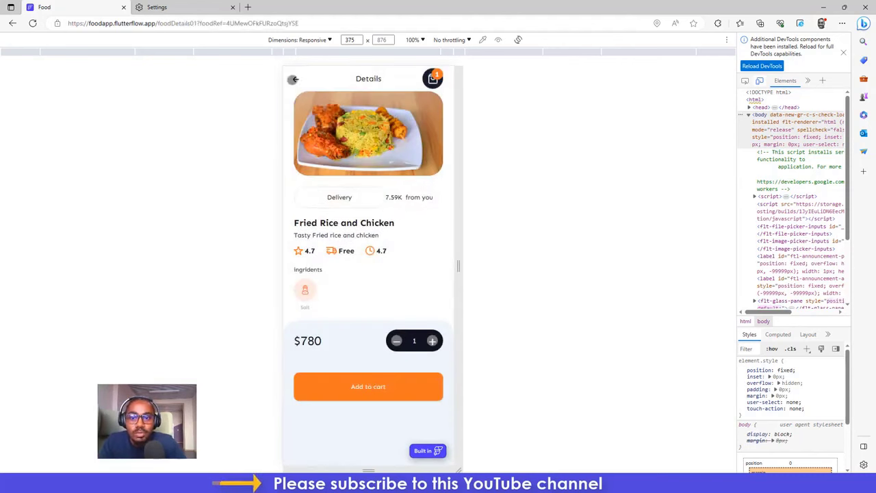
{"action": "left_click", "coordinate": [295, 78]}
{"action": "left_click", "coordinate": [398, 207]}
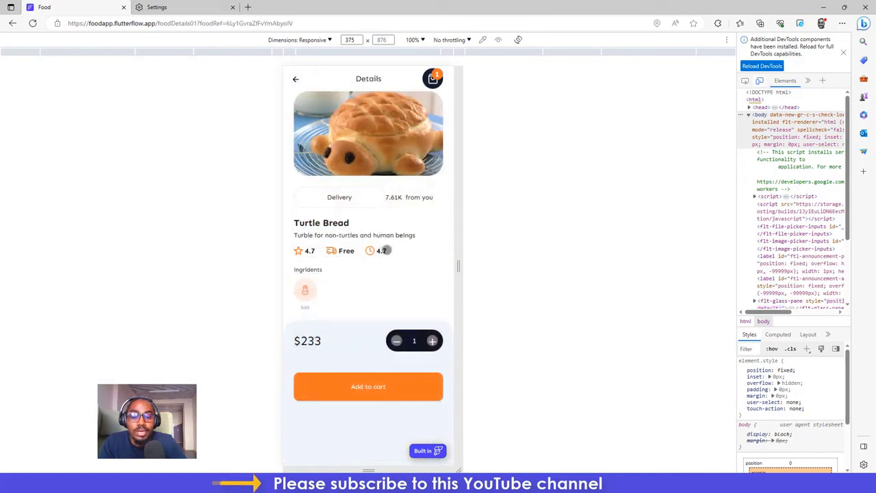
{"action": "left_click", "coordinate": [369, 387]}
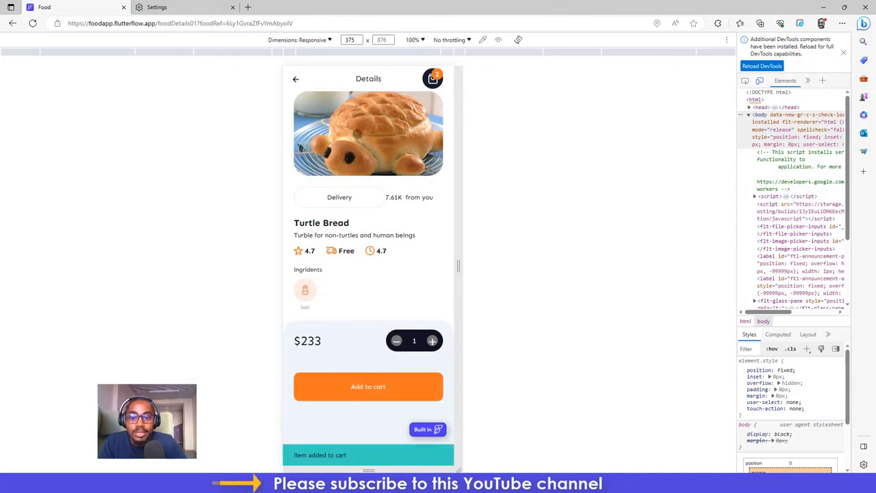
{"action": "left_click", "coordinate": [433, 79]}
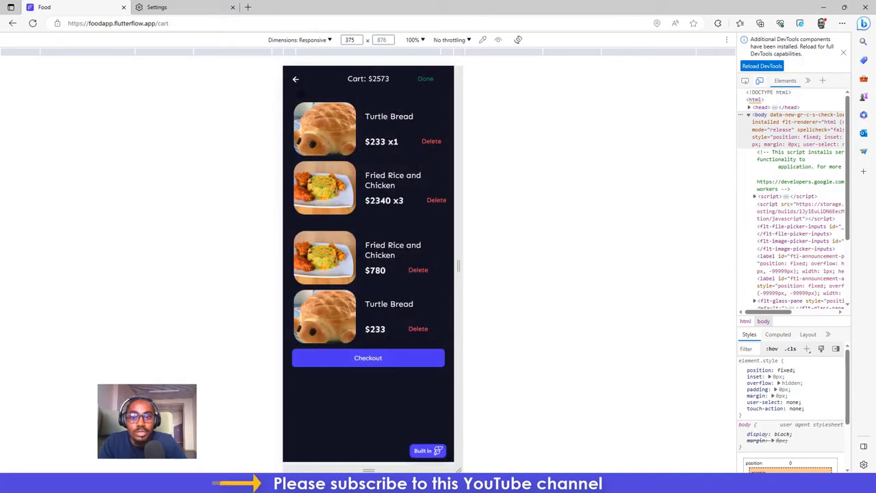
Step: Go back to the home page, add one Burger from its details page, and open the cart
{"action": "left_click", "coordinate": [295, 78]}
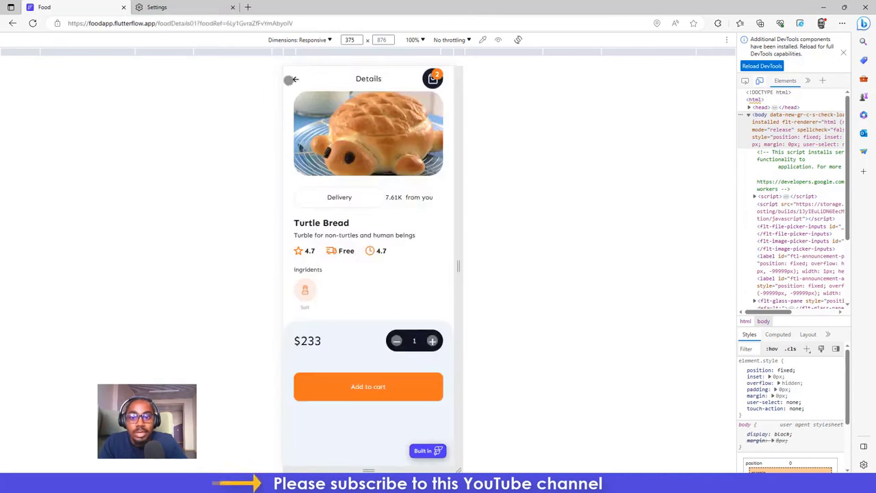
{"action": "left_click", "coordinate": [293, 78]}
{"action": "left_click_drag", "start_coordinate": [420, 226], "coordinate": [386, 226]}
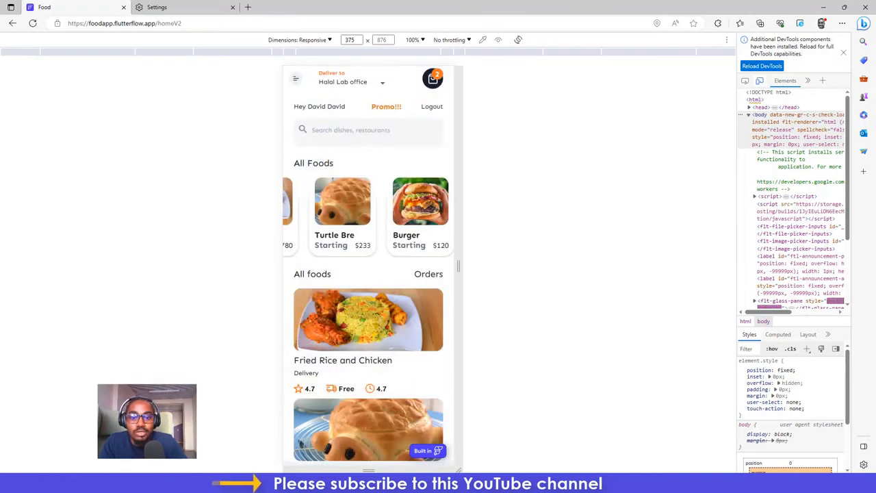
{"action": "left_click", "coordinate": [430, 206]}
{"action": "left_click", "coordinate": [397, 381]}
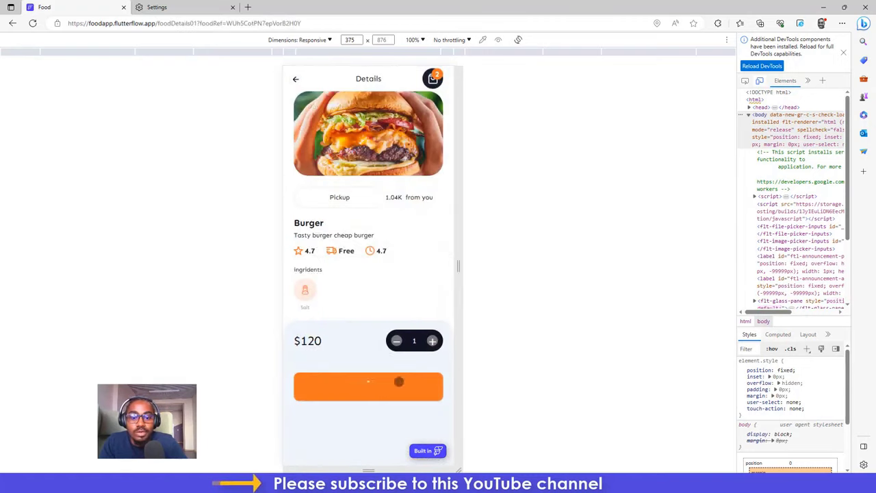
{"action": "left_click", "coordinate": [432, 78]}
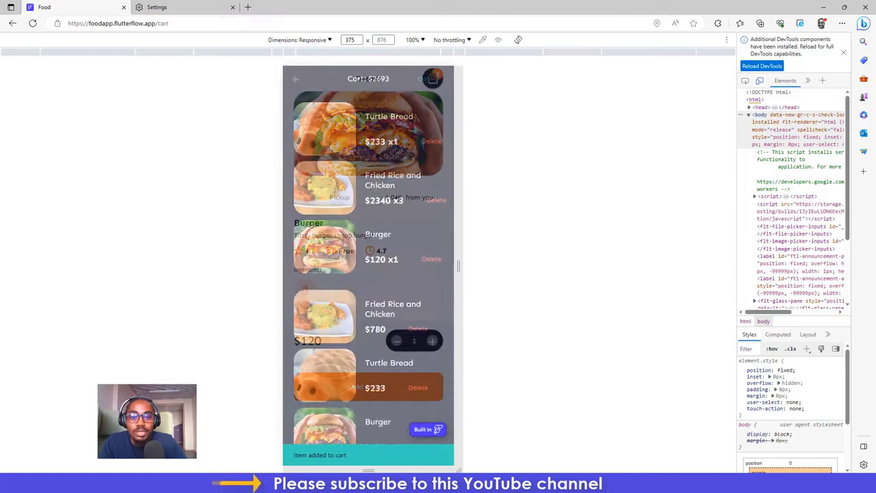
Step: Review the cart's two item lists and delete Fried Rice and Chicken from both of them
{"action": "scroll", "coordinate": [368, 274], "scroll_direction": "down", "scroll_amount": 2}
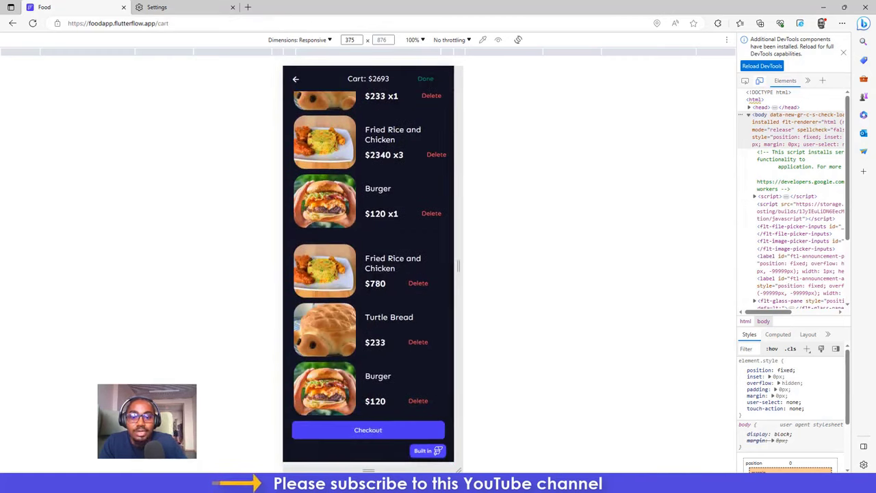
{"action": "scroll", "coordinate": [371, 284], "scroll_direction": "up", "scroll_amount": 2}
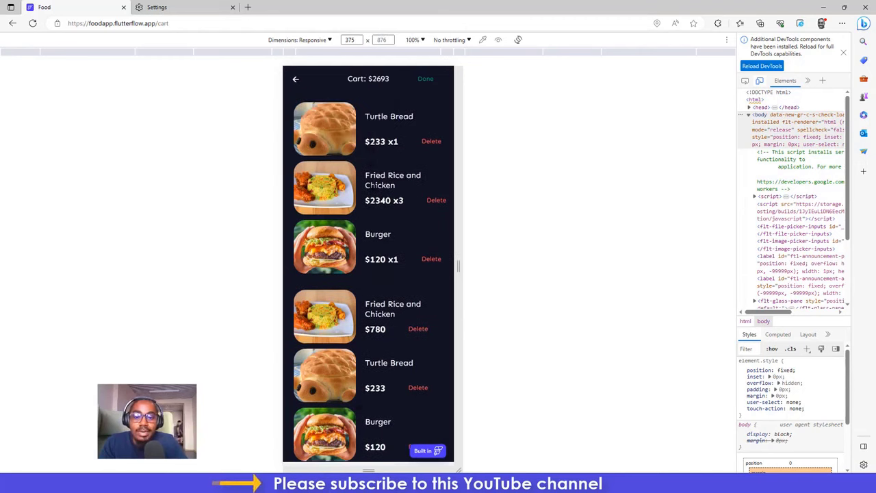
{"action": "scroll", "coordinate": [347, 255], "scroll_direction": "down", "scroll_amount": 2}
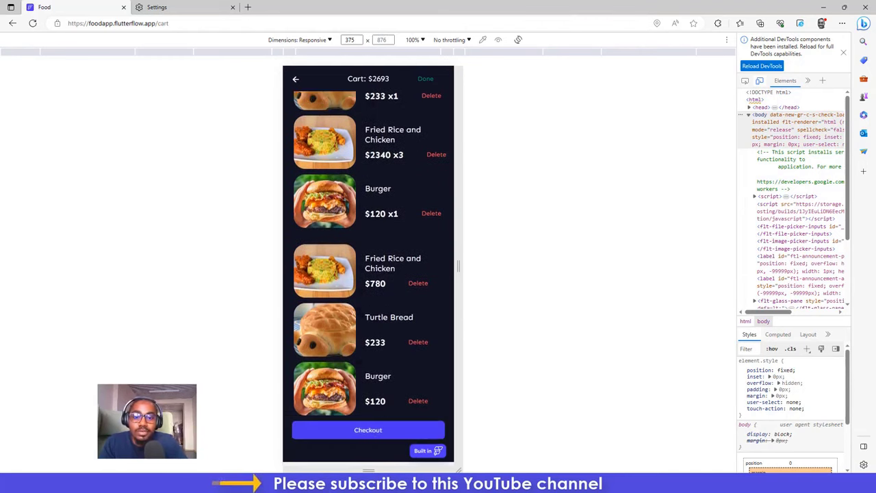
{"action": "scroll", "coordinate": [342, 206], "scroll_direction": "up", "scroll_amount": 2}
{"action": "scroll", "coordinate": [345, 335], "scroll_direction": "down", "scroll_amount": 2}
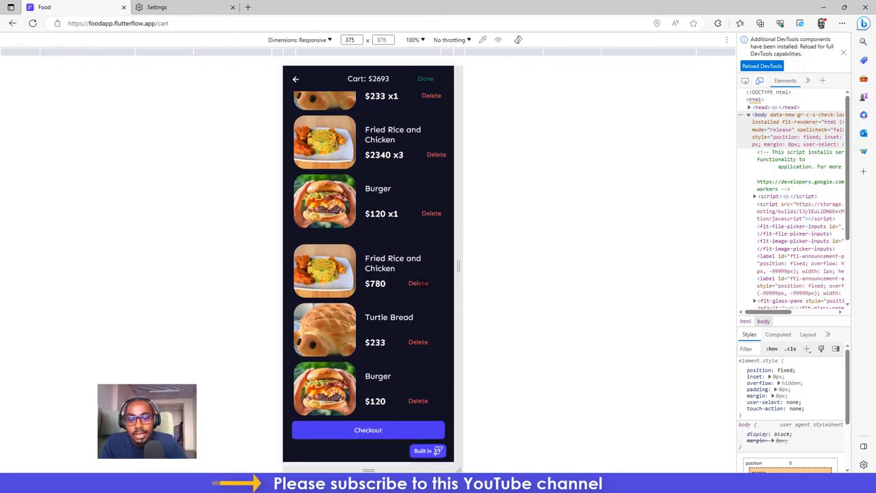
{"action": "left_click", "coordinate": [418, 283]}
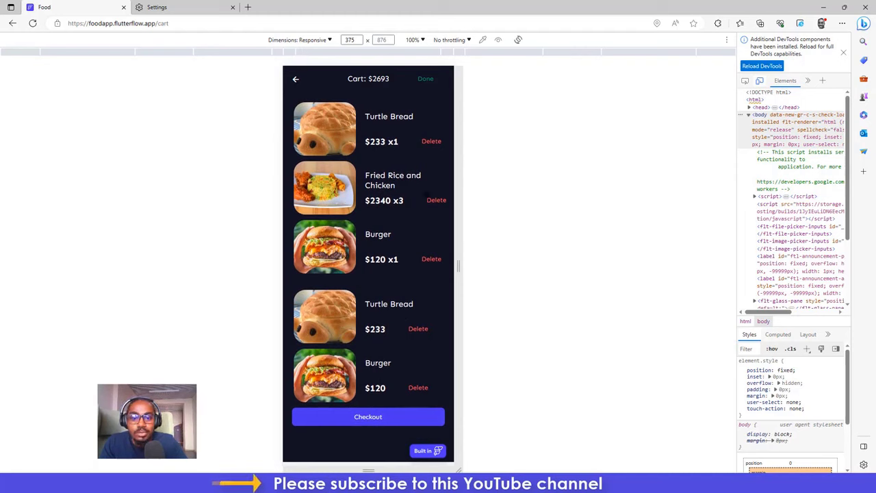
{"action": "left_click", "coordinate": [436, 200]}
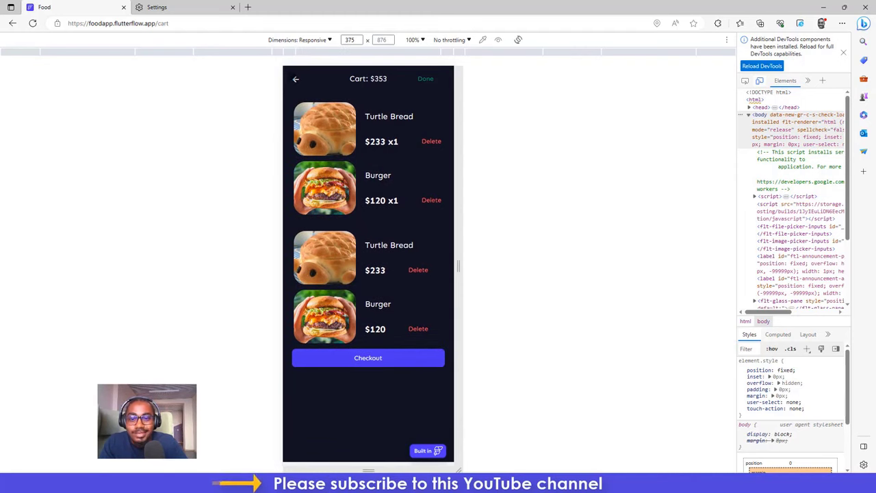
Step: Add one Fried Rice and Chicken from its details page again, check the cart lists, and restore the maximized browser window
{"action": "left_click", "coordinate": [296, 79]}
{"action": "left_click", "coordinate": [293, 78]}
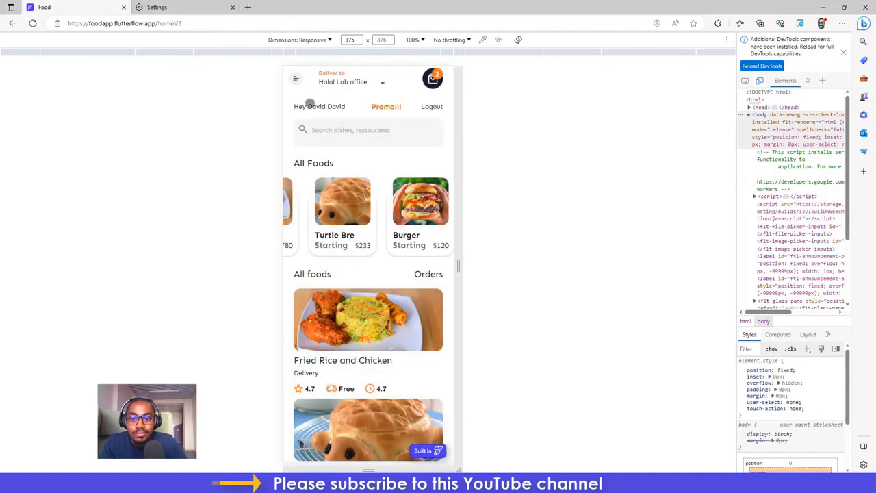
{"action": "left_click", "coordinate": [335, 208]}
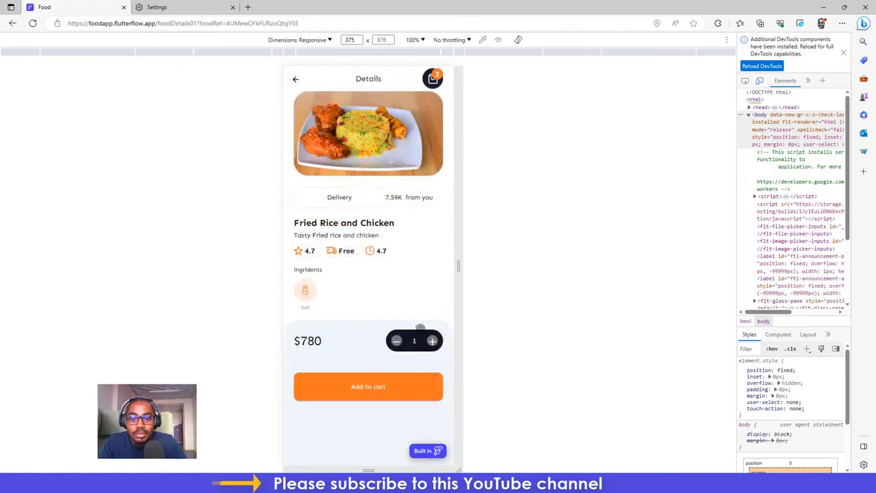
{"action": "left_click", "coordinate": [411, 378]}
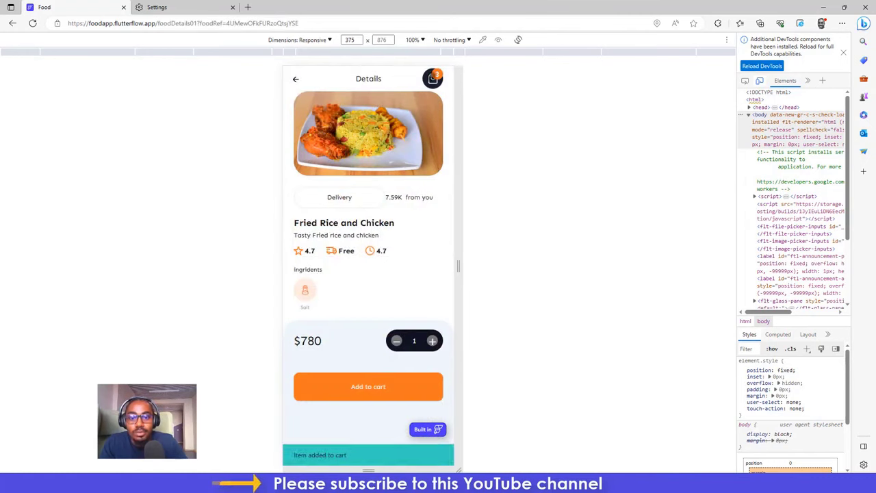
{"action": "left_click", "coordinate": [432, 78]}
{"action": "scroll", "coordinate": [368, 267], "scroll_direction": "down", "scroll_amount": 2}
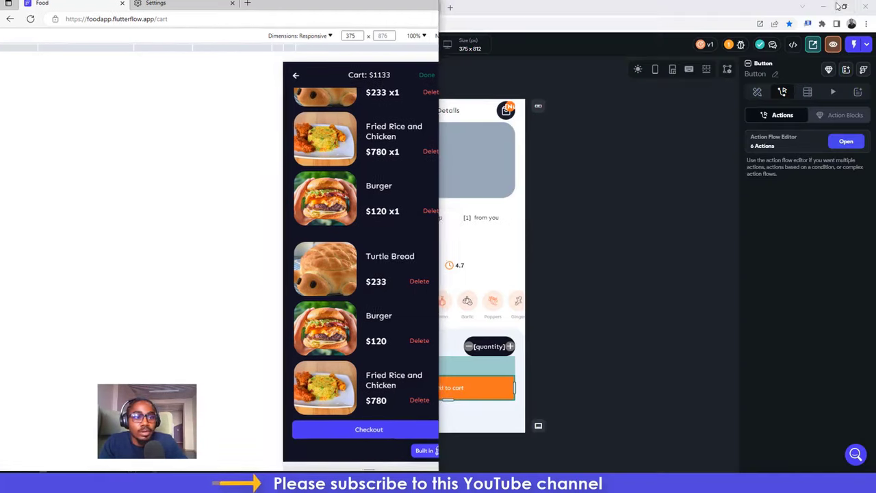
{"action": "left_click", "coordinate": [845, 7]}
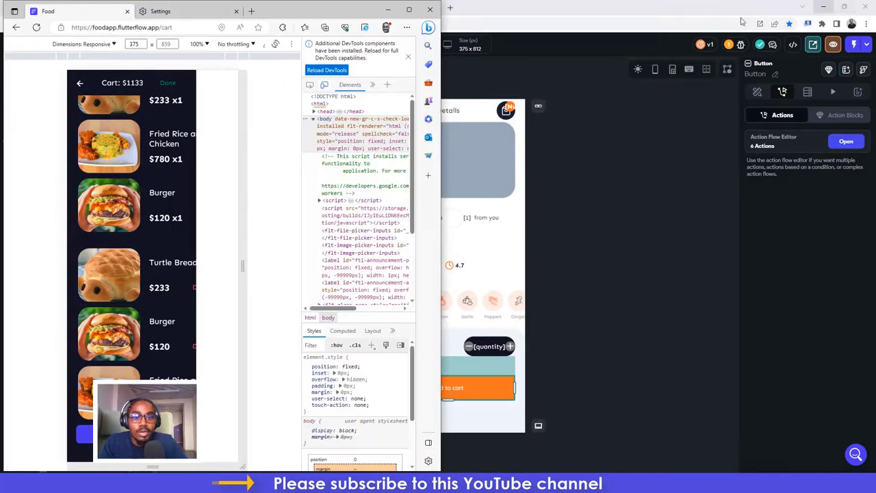
Step: Return to the FlutterFlow editor, open the Cart page, and show the actions of its Checkout button
{"action": "left_click", "coordinate": [409, 10]}
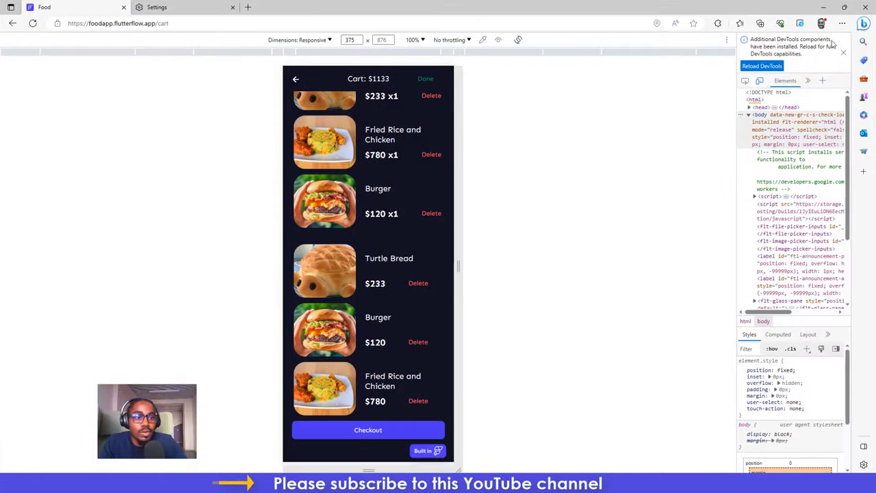
{"action": "left_click", "coordinate": [824, 8]}
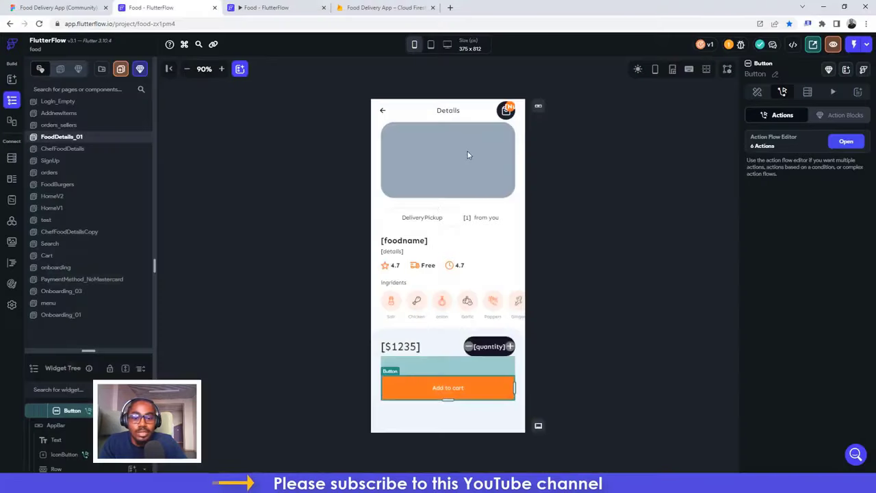
{"action": "left_click", "coordinate": [56, 258]}
{"action": "scroll", "coordinate": [425, 281], "scroll_direction": "down", "scroll_amount": 3}
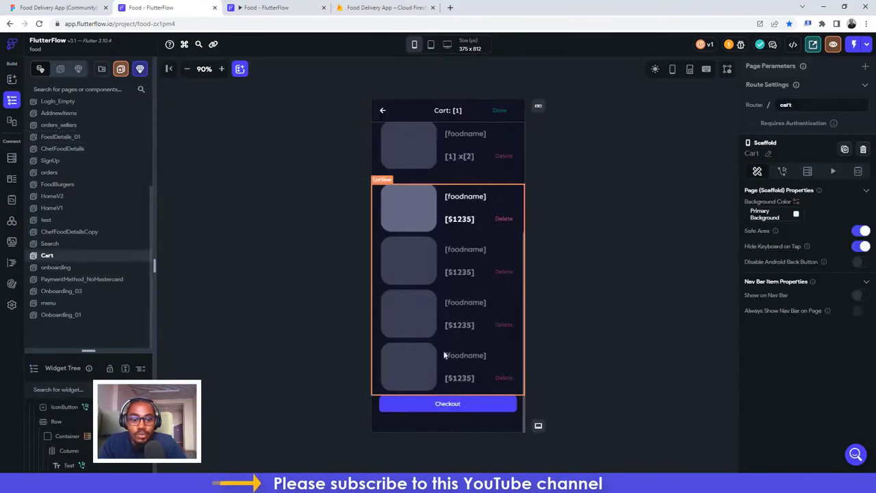
{"action": "left_click", "coordinate": [464, 406]}
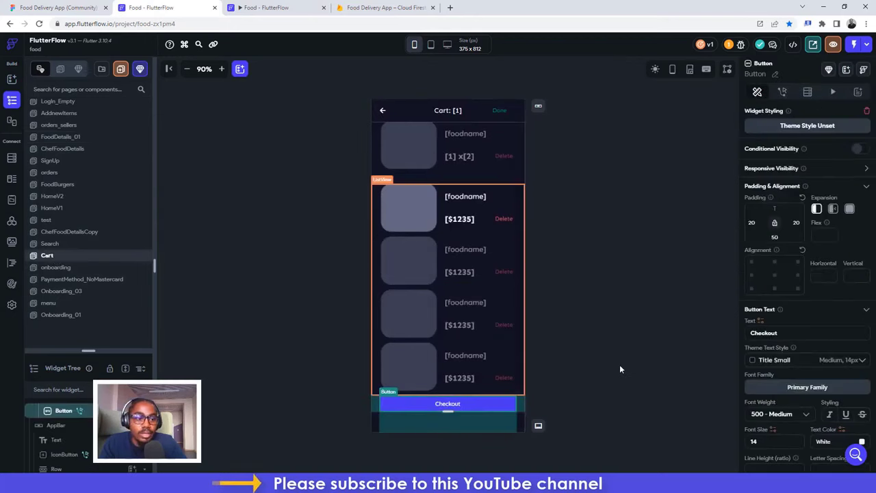
{"action": "left_click", "coordinate": [783, 92]}
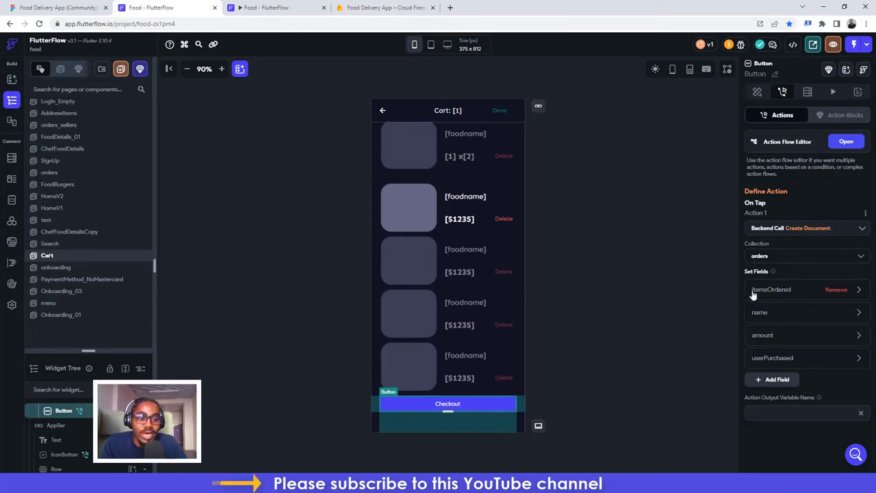
Step: Examine how the Checkout button's Create Document action sets the itemsOrdered and name fields of the orders collection
{"action": "left_click", "coordinate": [789, 291]}
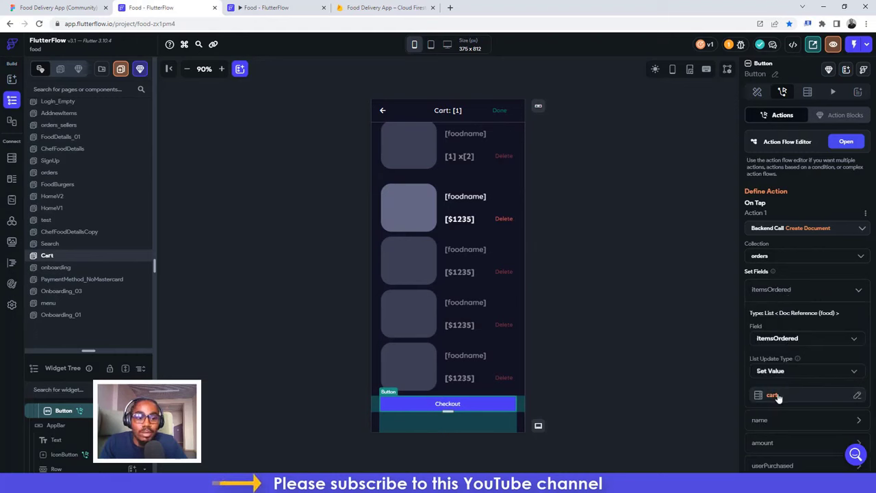
{"action": "scroll", "coordinate": [767, 319], "scroll_direction": "down", "scroll_amount": 1}
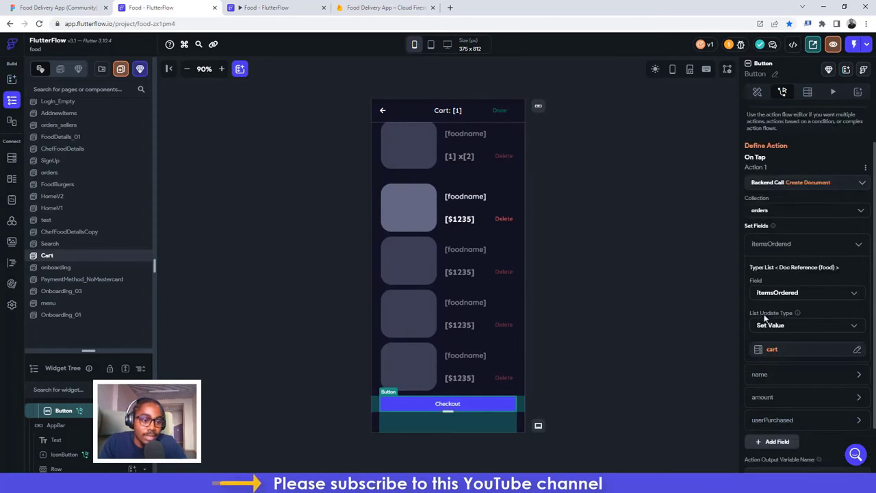
{"action": "left_click", "coordinate": [773, 245]}
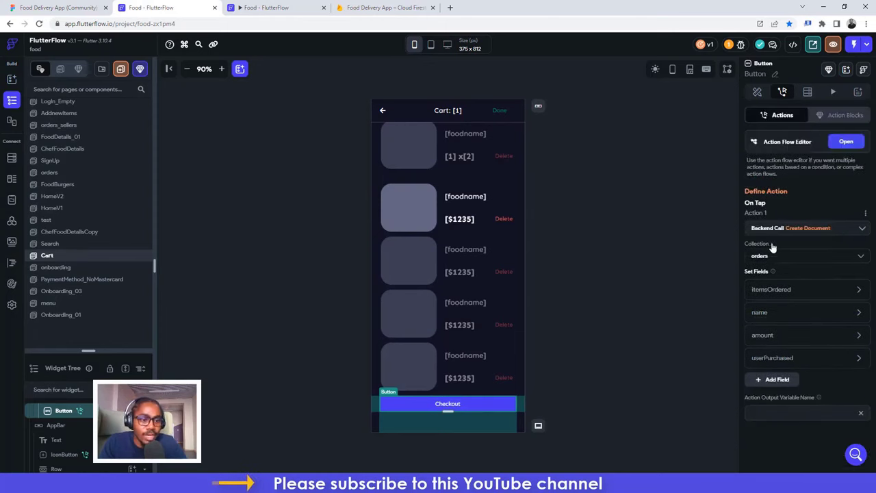
{"action": "left_click", "coordinate": [762, 318]}
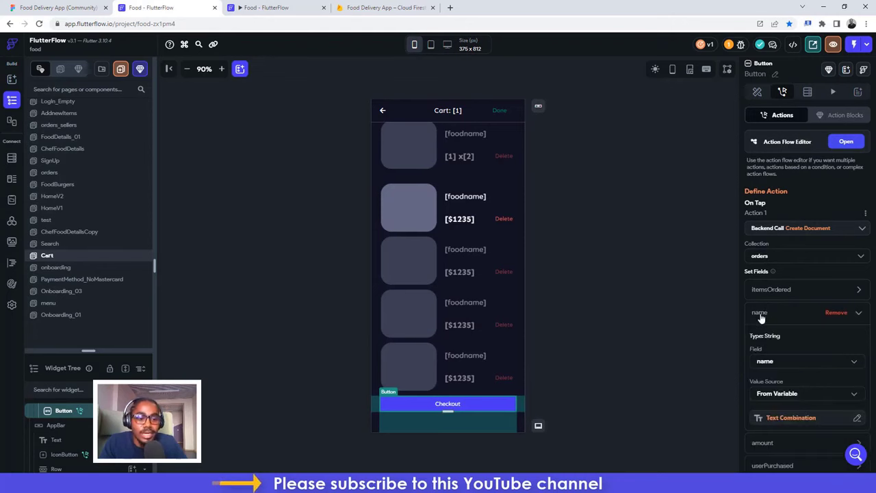
{"action": "scroll", "coordinate": [762, 318], "scroll_direction": "down", "scroll_amount": 2}
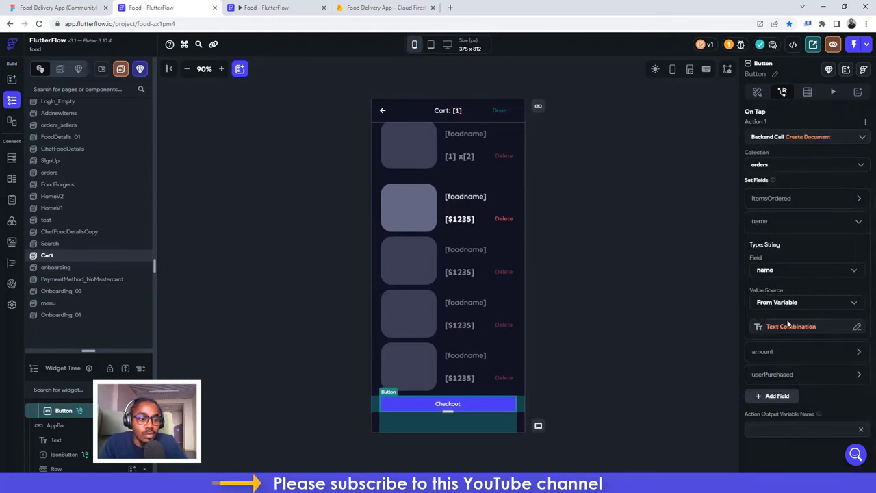
Step: Inspect the name field's text combination and the Random Integer source of its second text, discarding any changes
{"action": "left_click", "coordinate": [789, 326]}
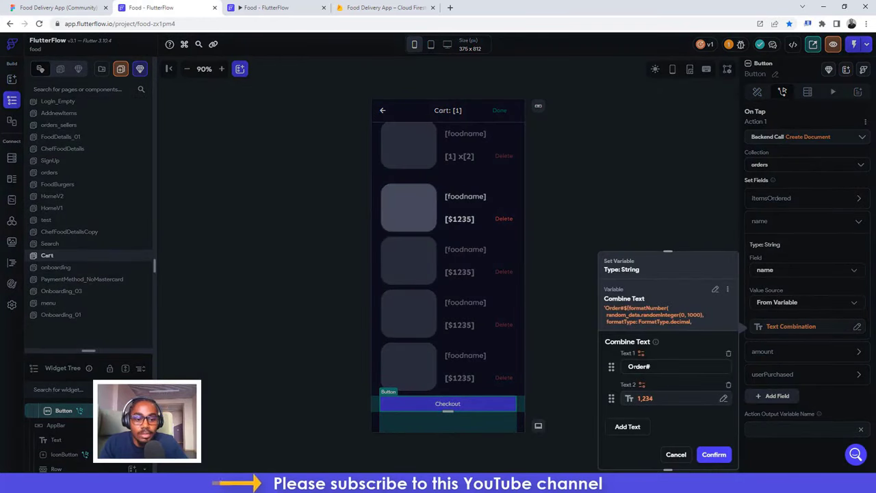
{"action": "left_click", "coordinate": [723, 399]}
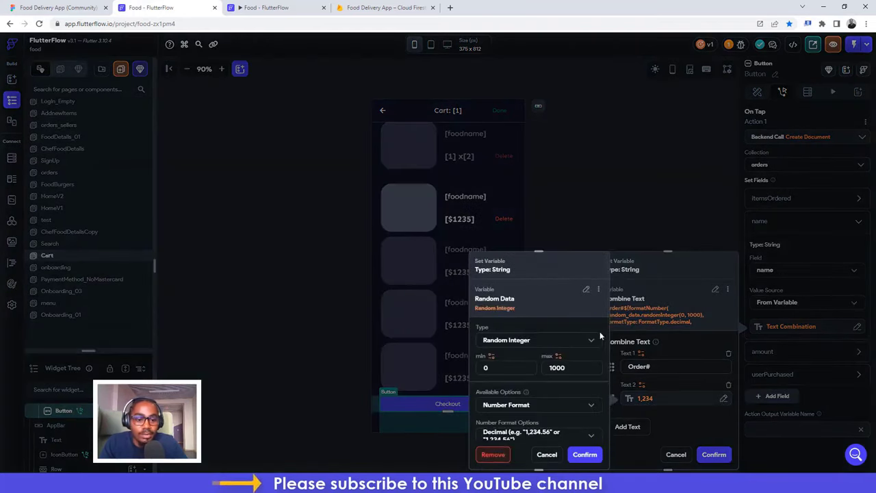
{"action": "left_click", "coordinate": [584, 291]}
{"action": "scroll", "coordinate": [542, 357], "scroll_direction": "down", "scroll_amount": 1}
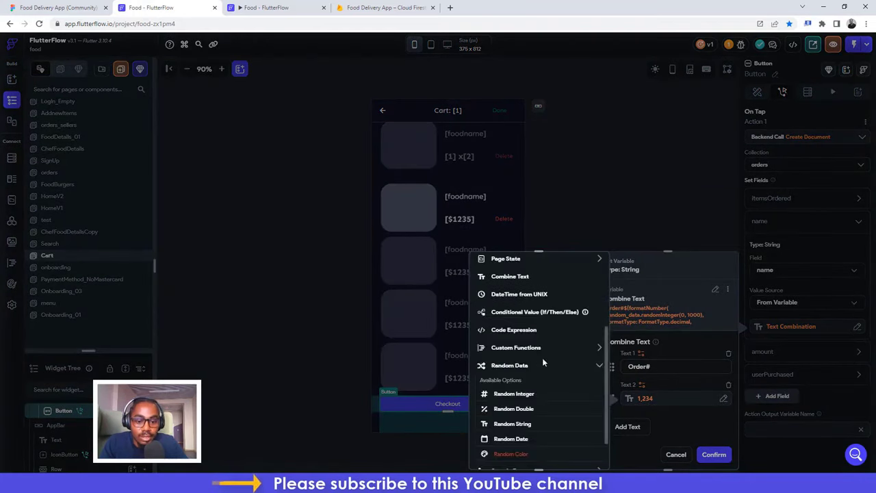
{"action": "left_click", "coordinate": [515, 395]}
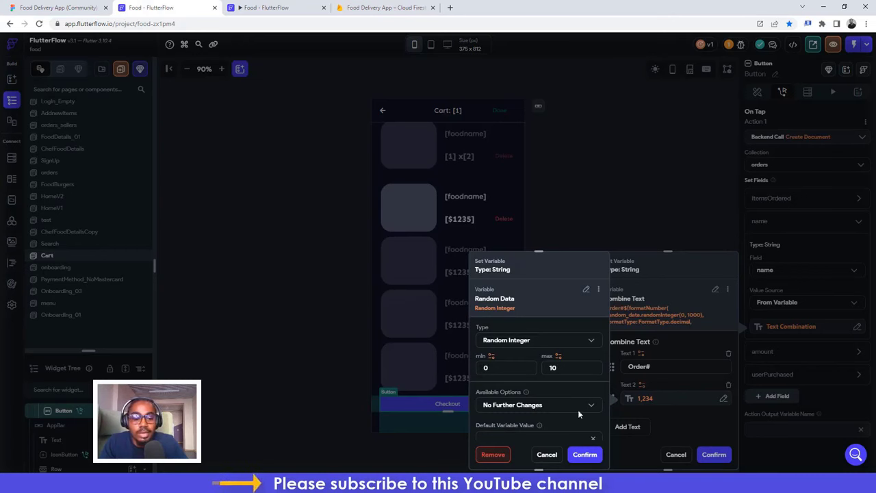
{"action": "left_click", "coordinate": [547, 454]}
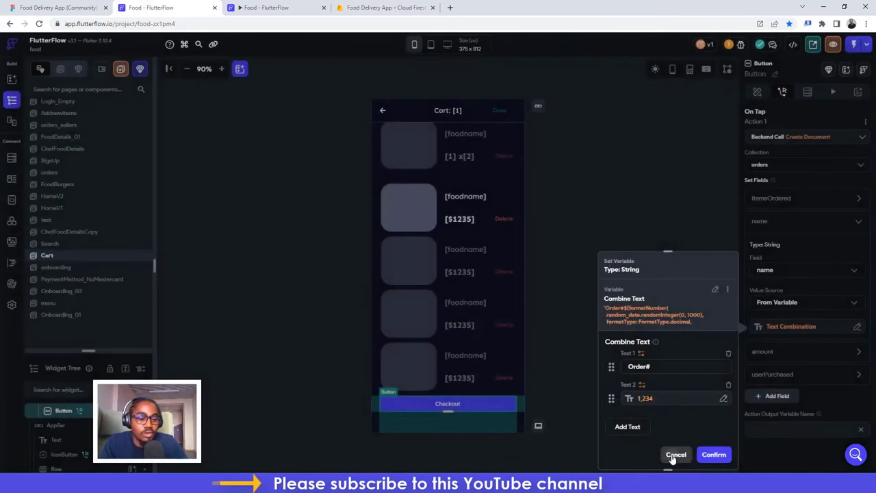
{"action": "left_click", "coordinate": [675, 454]}
Step: Recheck the name field's text combination and inspect the variable assigned to the amount field, leaving both unedited
{"action": "left_click", "coordinate": [766, 352]}
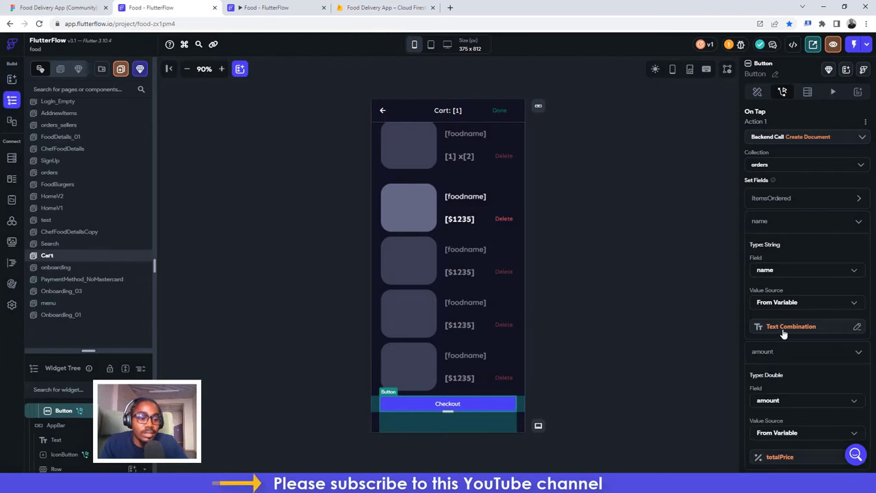
{"action": "left_click", "coordinate": [785, 327]}
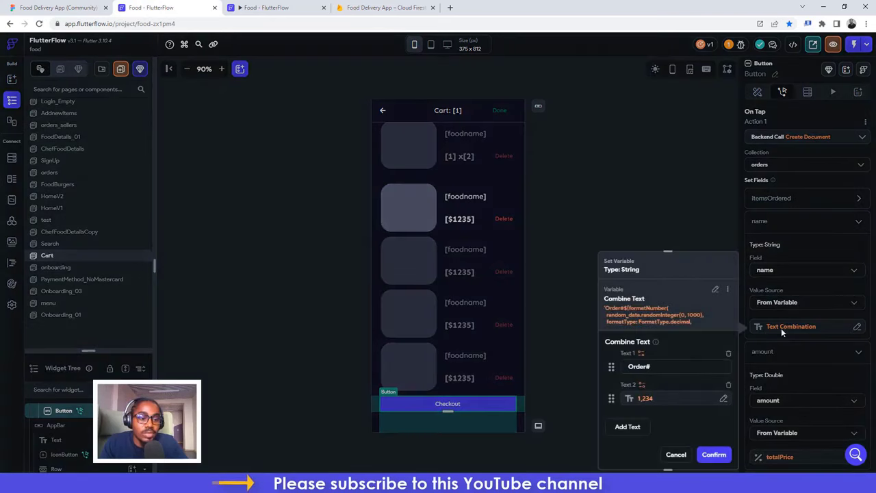
{"action": "left_click", "coordinate": [767, 377]}
{"action": "scroll", "coordinate": [775, 411], "scroll_direction": "down", "scroll_amount": 1}
{"action": "left_click", "coordinate": [774, 411]}
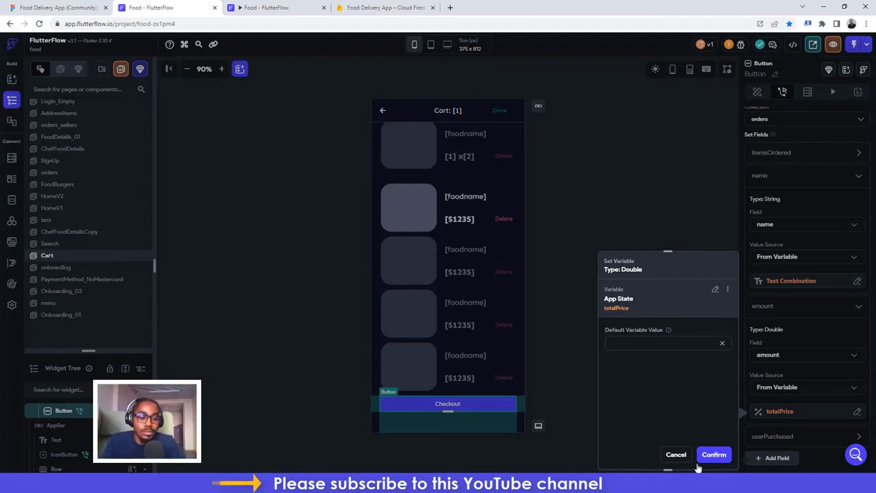
{"action": "left_click", "coordinate": [676, 454]}
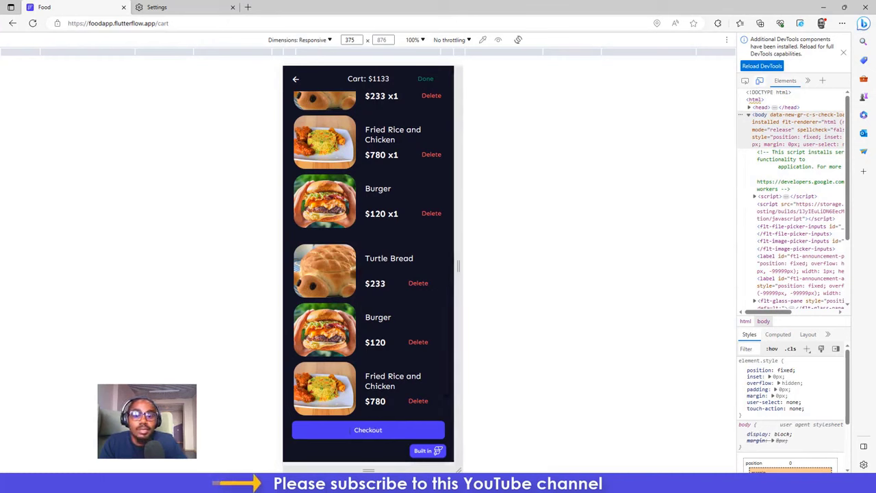
Step: Return to the editor and add an Update App State action after the Checkout button's Create Document action
{"action": "left_click", "coordinate": [825, 7]}
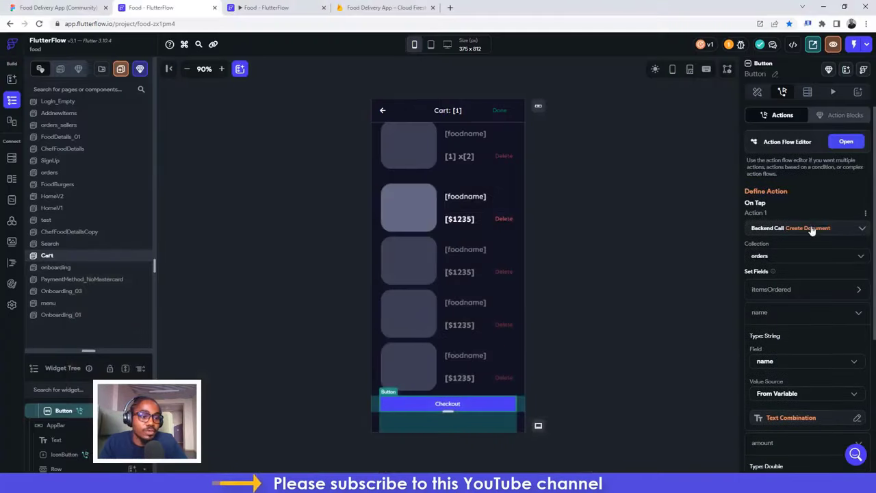
{"action": "left_click", "coordinate": [845, 141]}
{"action": "left_click", "coordinate": [360, 172]}
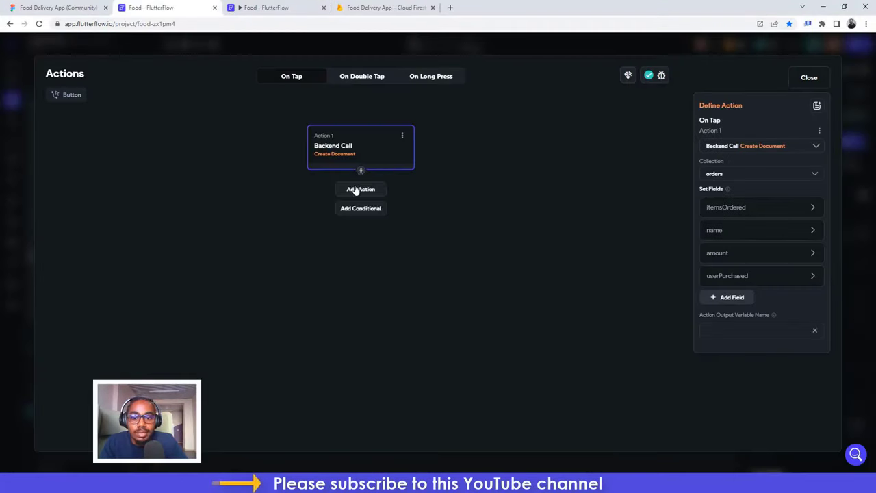
{"action": "left_click", "coordinate": [359, 190]}
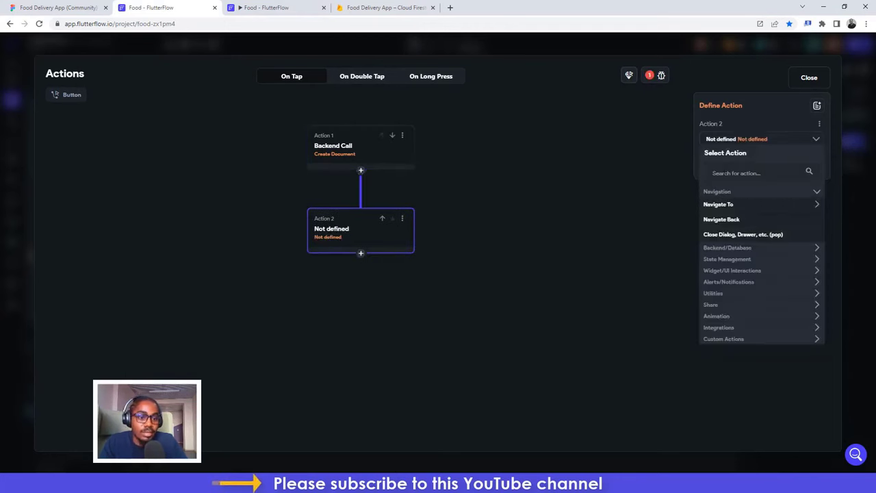
{"action": "left_click", "coordinate": [726, 249]}
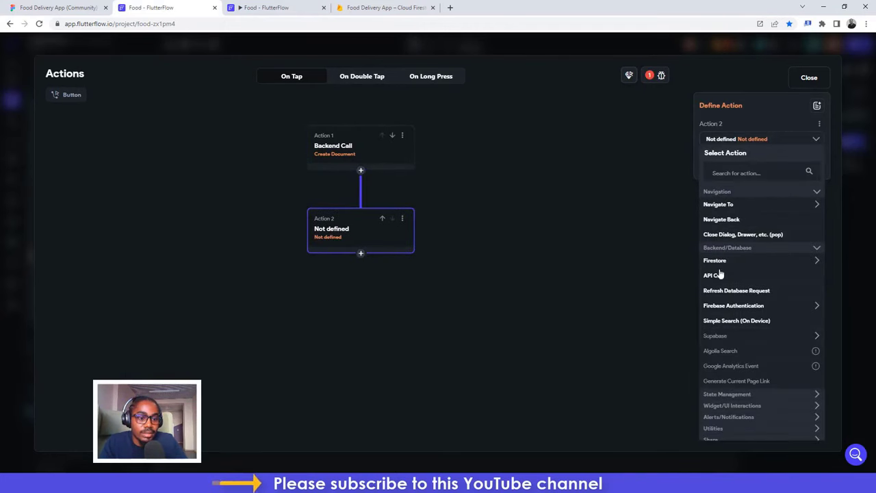
{"action": "left_click", "coordinate": [716, 248]}
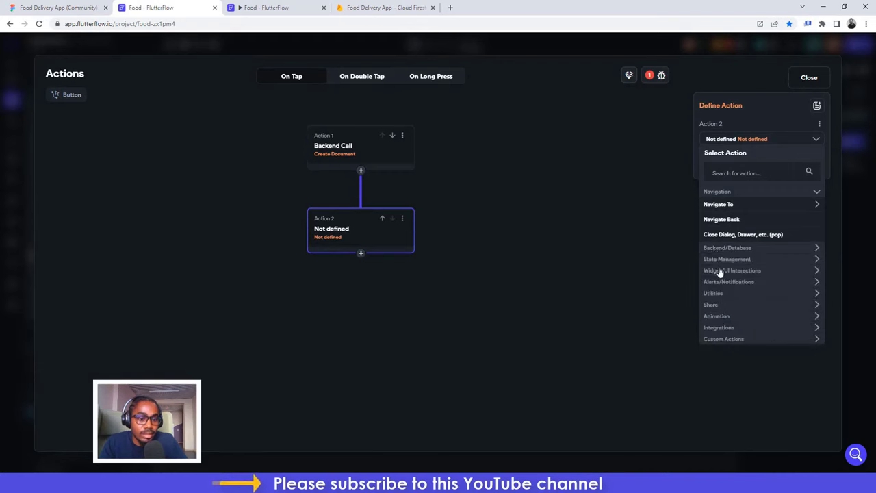
{"action": "left_click", "coordinate": [716, 261]}
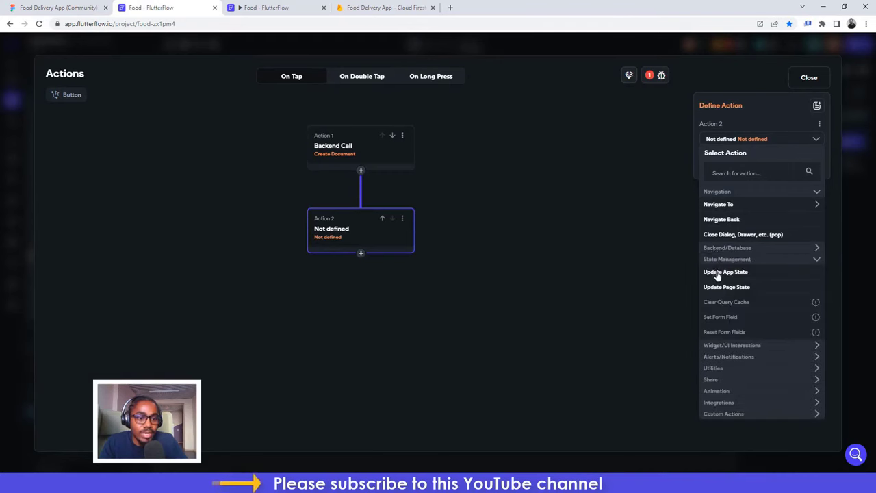
{"action": "left_click", "coordinate": [719, 273]}
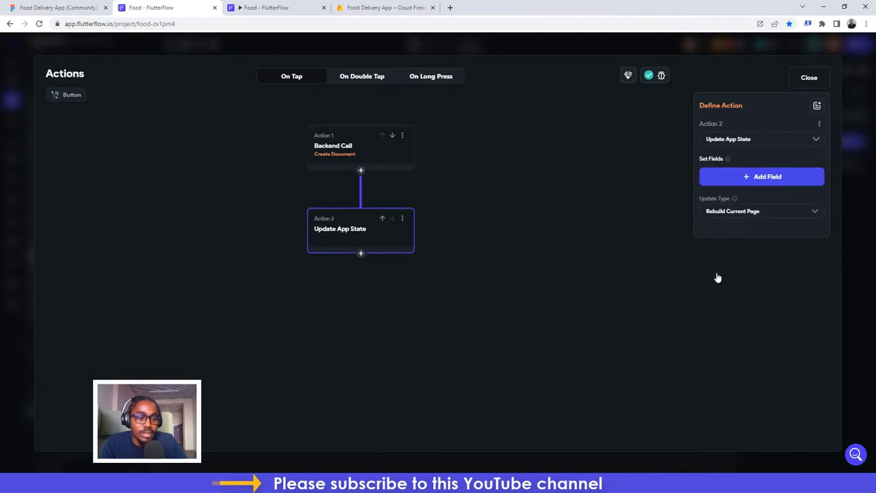
Step: Add the cart list of food document references to the app state update and open its update type choices
{"action": "left_click", "coordinate": [727, 180]}
{"action": "scroll", "coordinate": [462, 272], "scroll_direction": "down", "scroll_amount": 10}
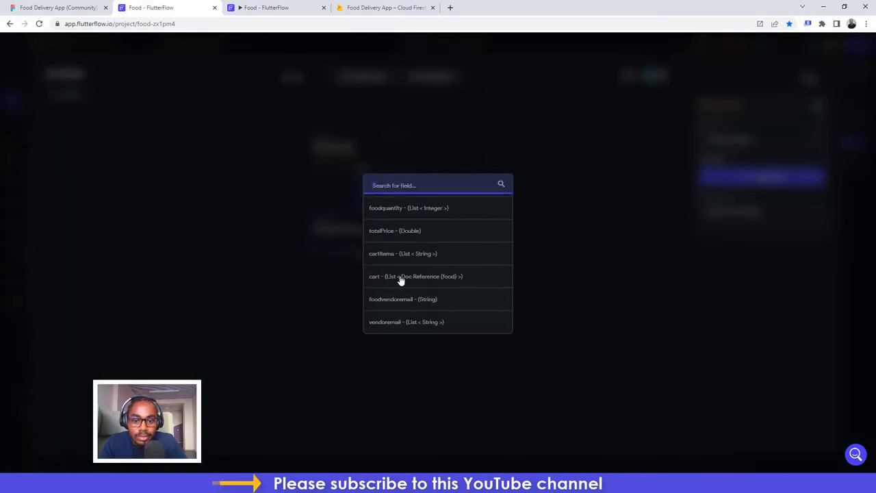
{"action": "left_click", "coordinate": [403, 277]}
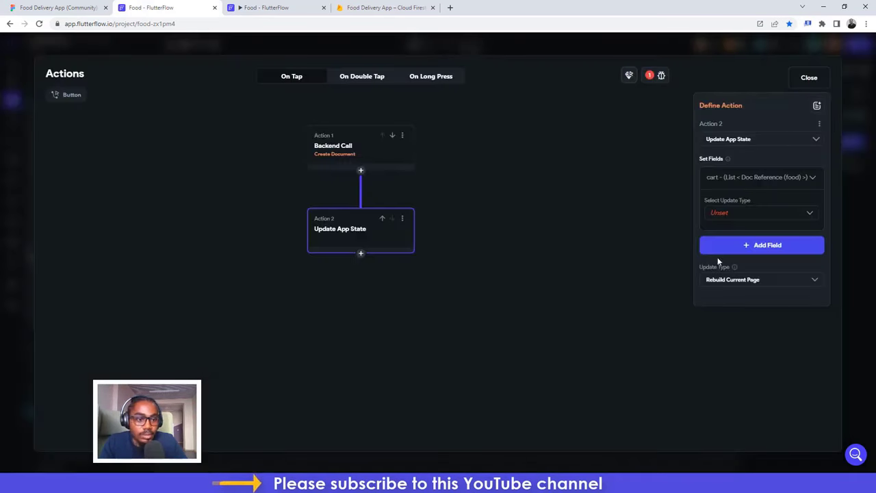
{"action": "left_click", "coordinate": [720, 219]}
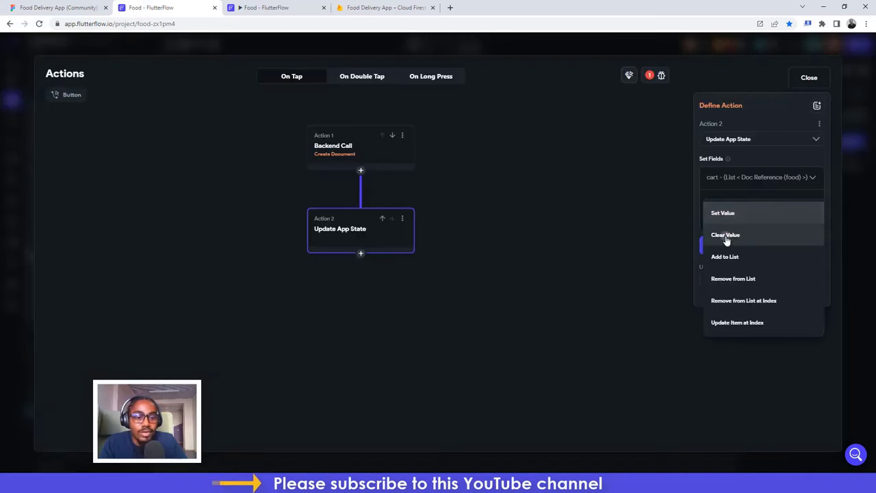